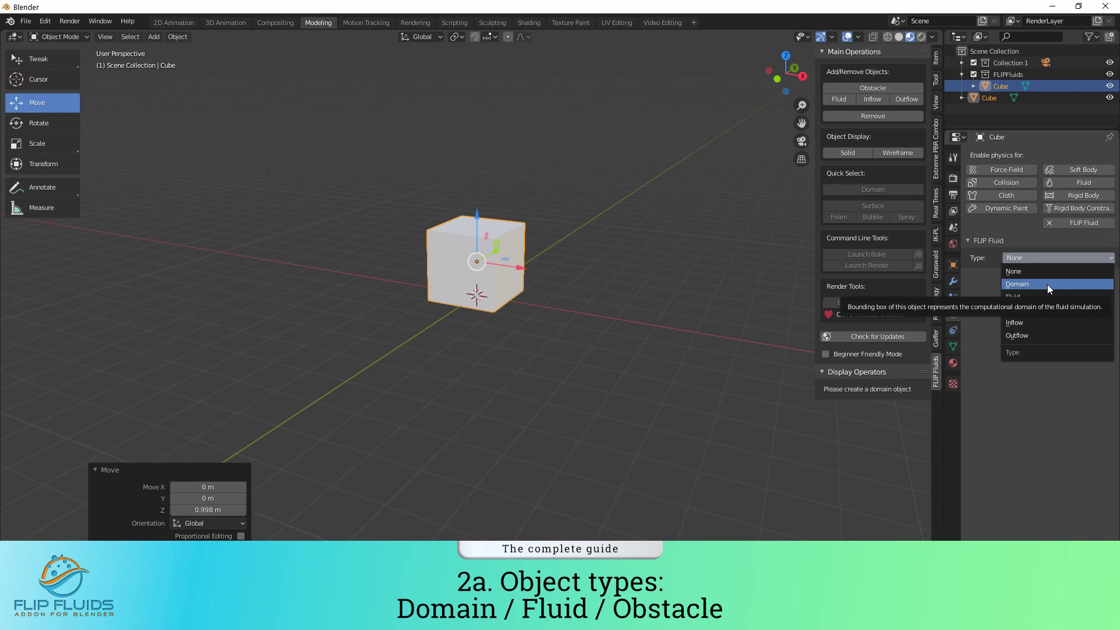
- Set the cube's FLIP Fluid type to Domain
click(1047, 284)
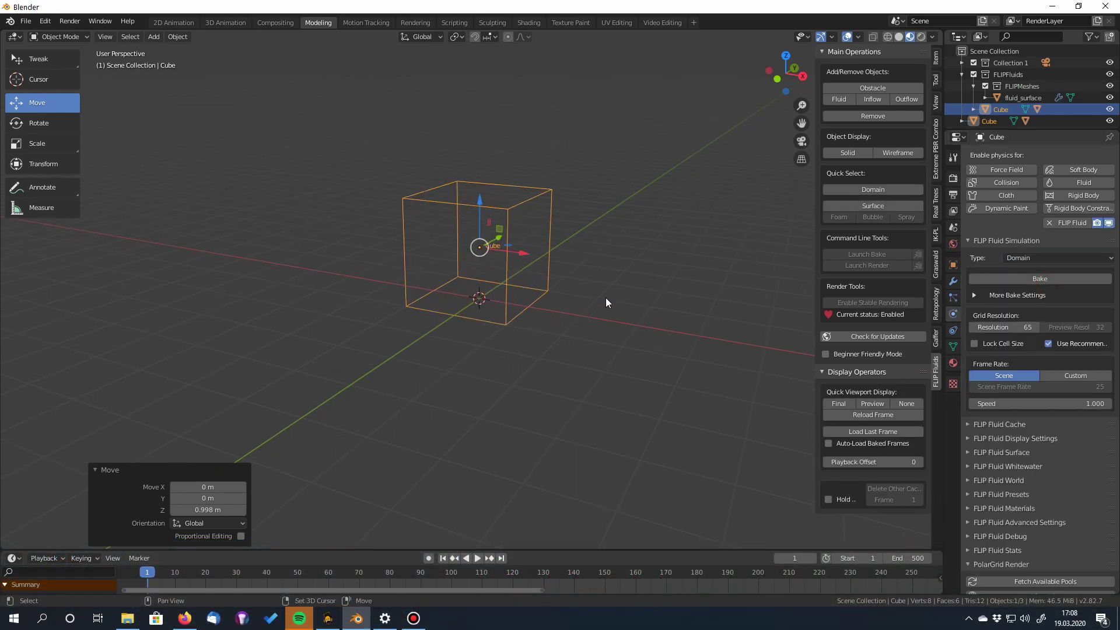
- Add a cylinder mesh and move it about 3.39 m along X, beside the domain cube
scroll(605, 298, up, 3)
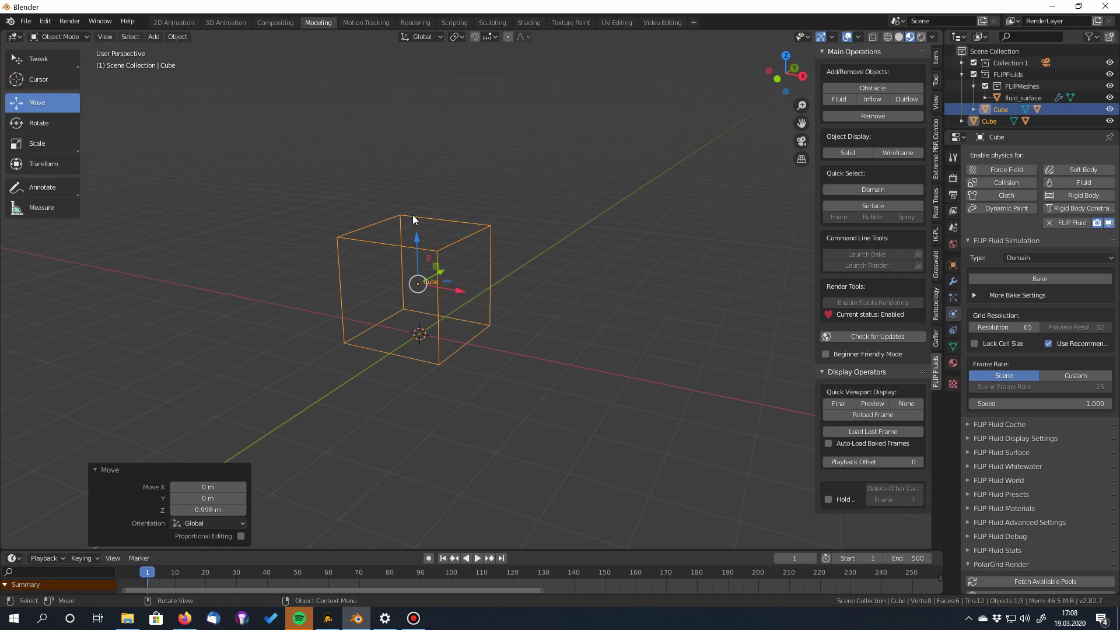
key(shift+a)
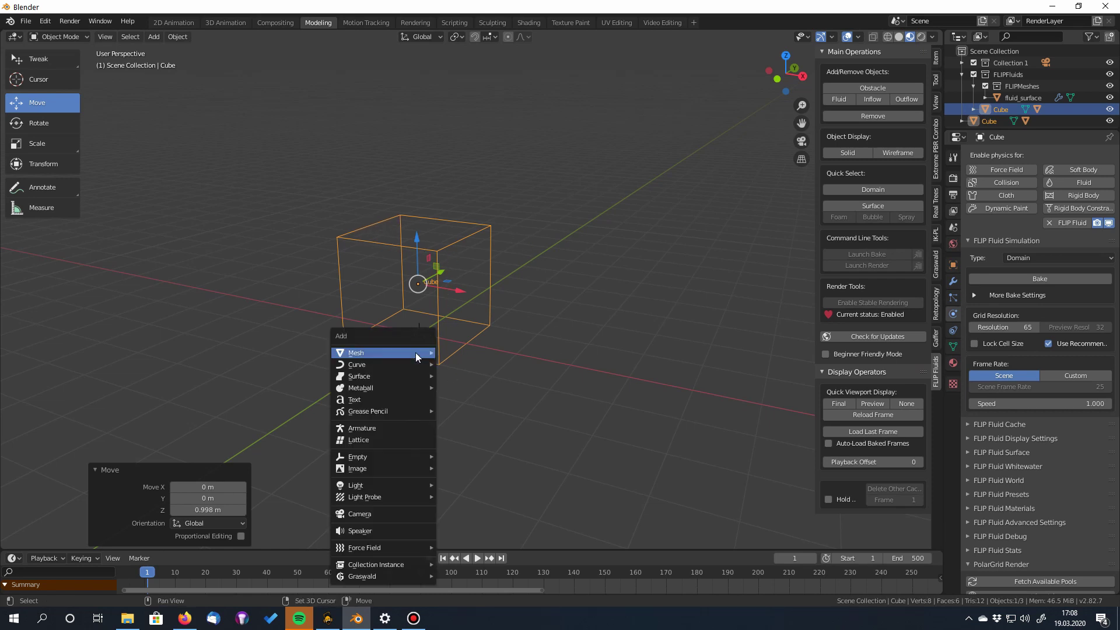
mouse_move(415, 352)
click(471, 412)
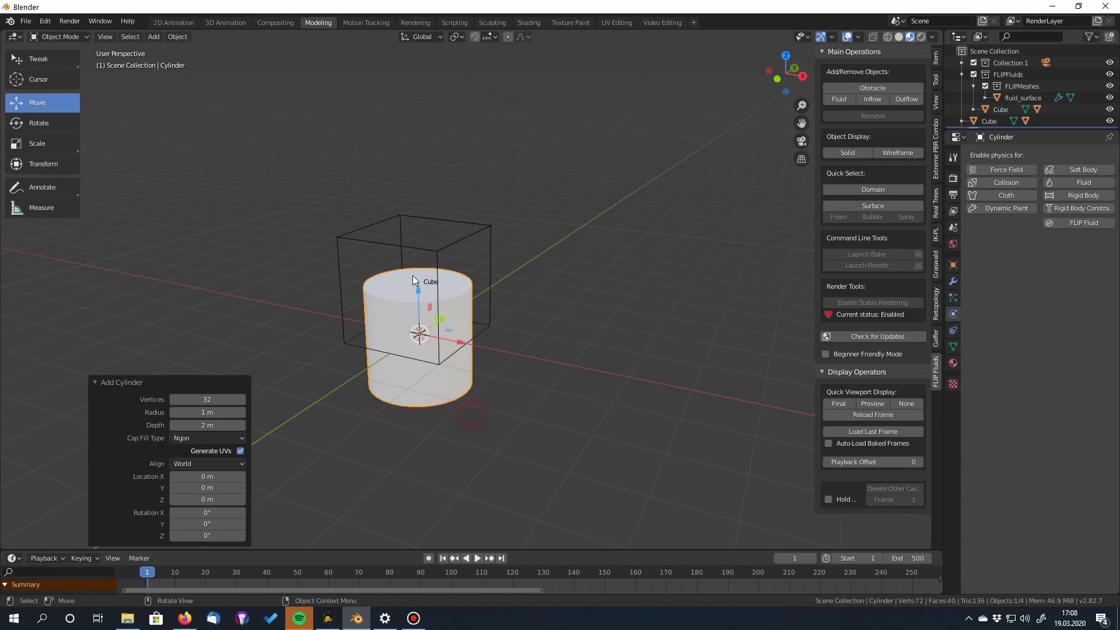
drag(459, 343, 635, 379)
- Enable FLIP Fluid physics on the cylinder and set its type to Domain
click(1069, 225)
click(1041, 257)
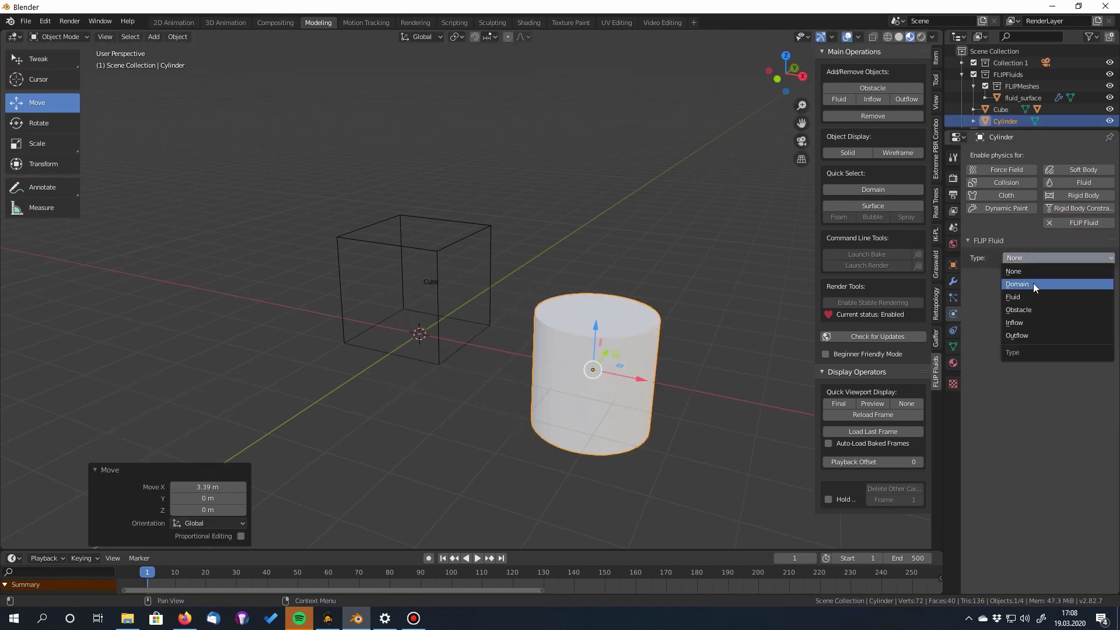
click(1061, 286)
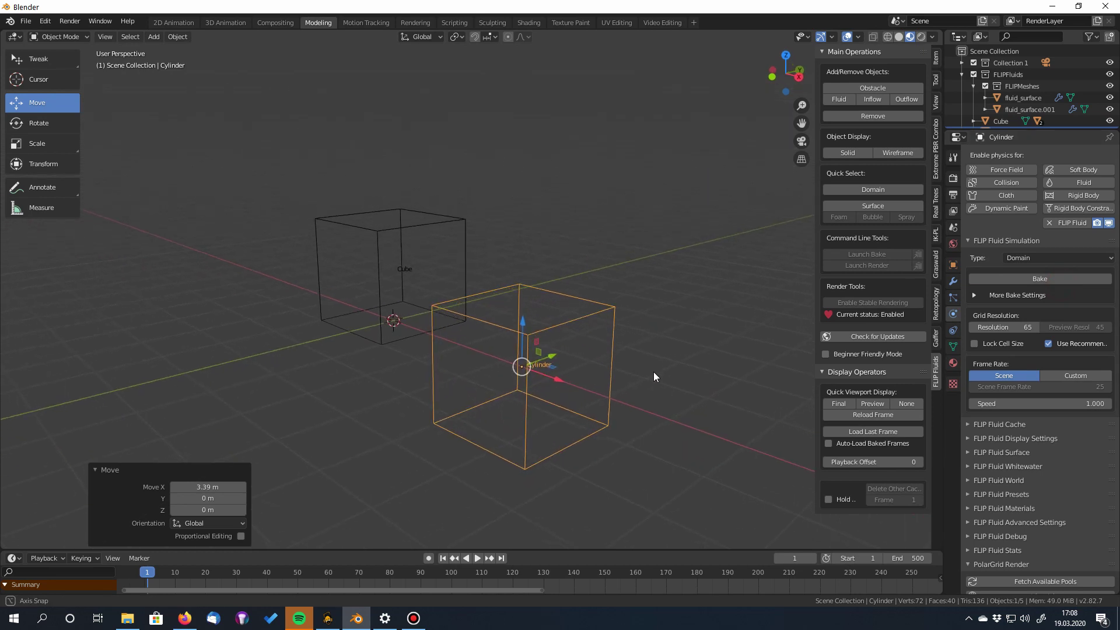
- Switch the viewport to wireframe shading and display the cylinder object as wireframe
middle_drag(675, 379, 753, 394)
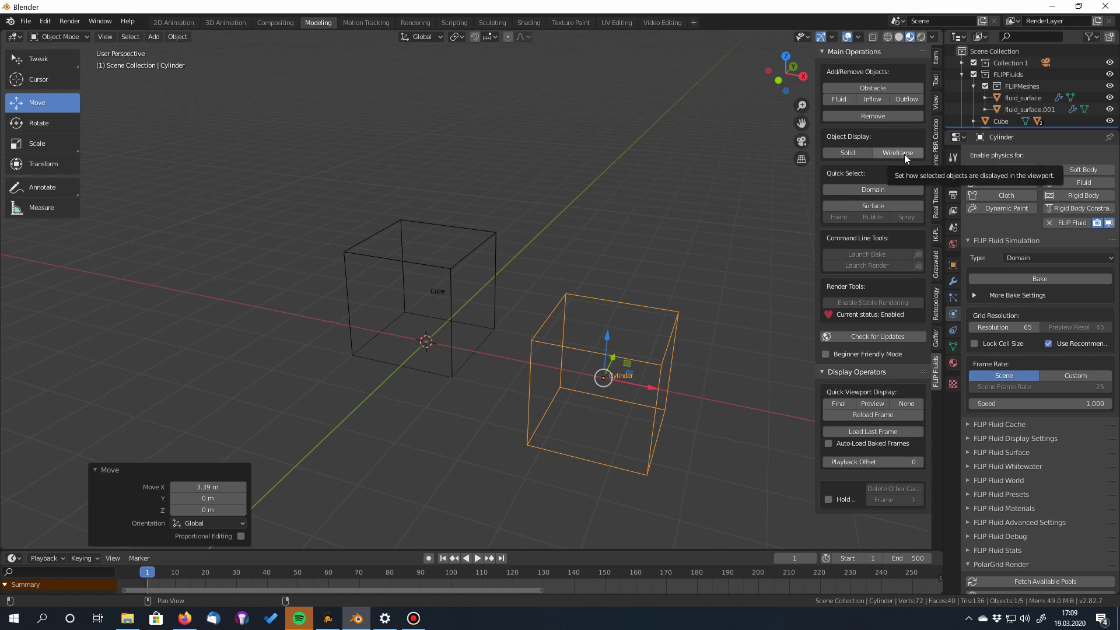
click(887, 36)
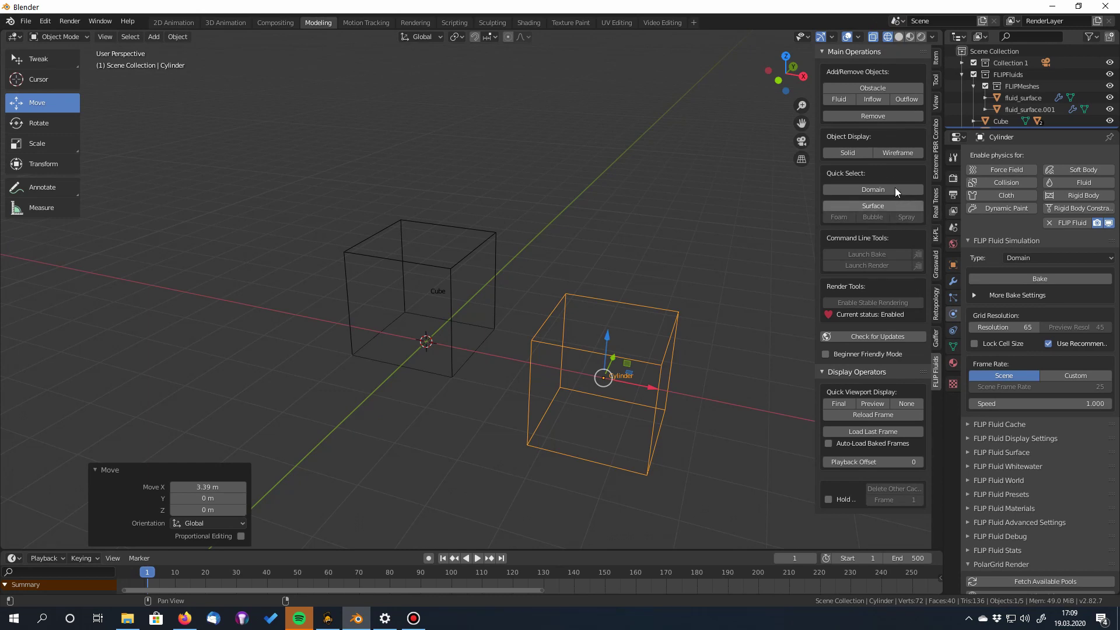
click(897, 152)
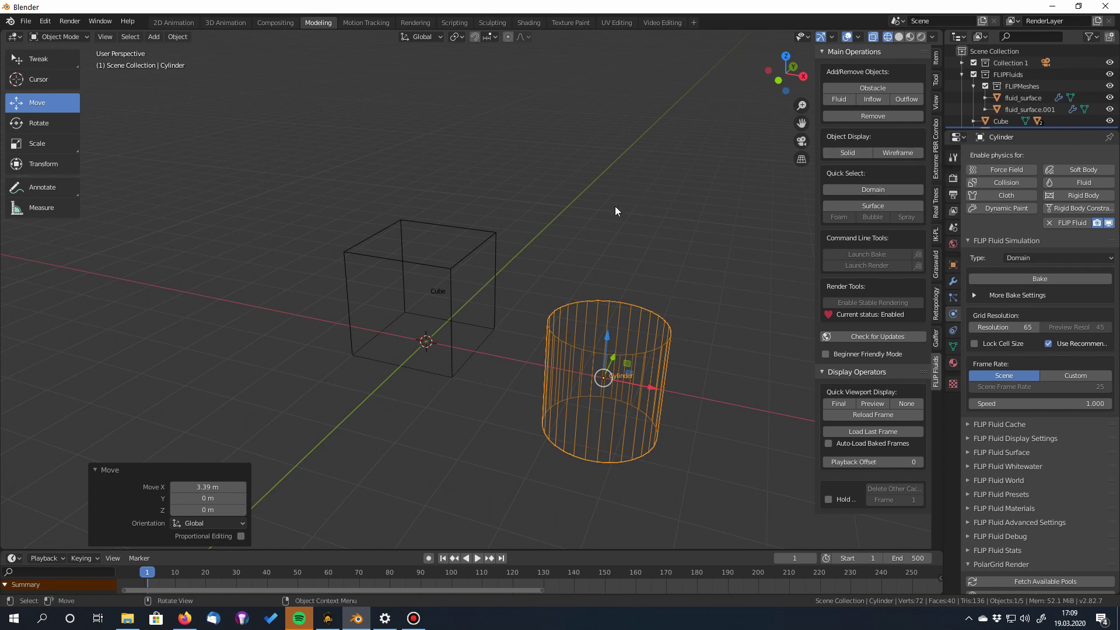
- Delete the cylinder
key(x)
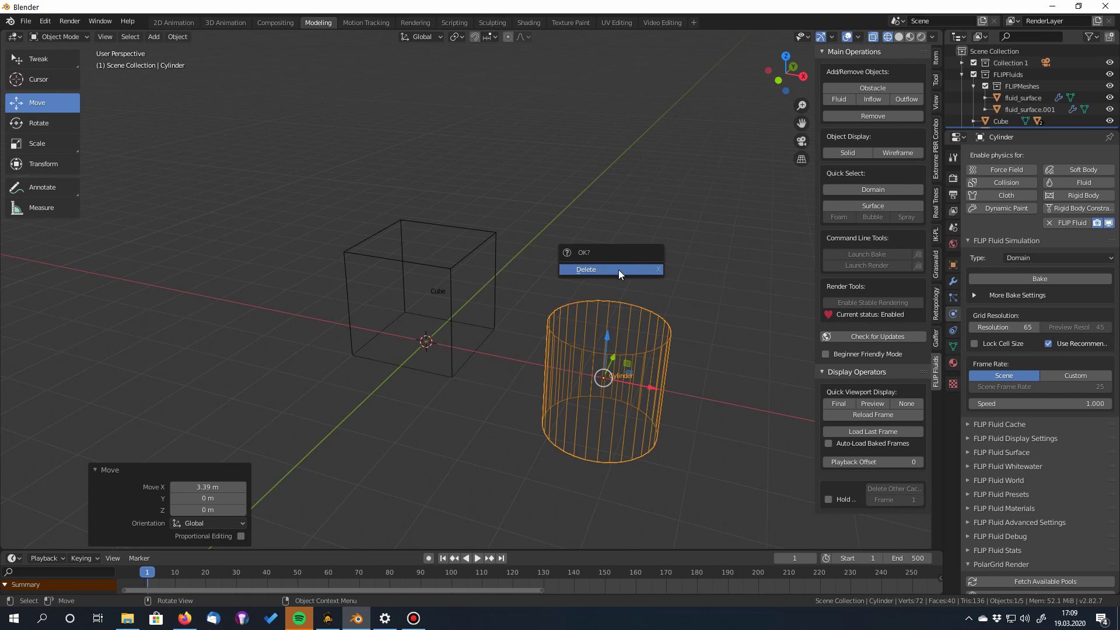
click(622, 272)
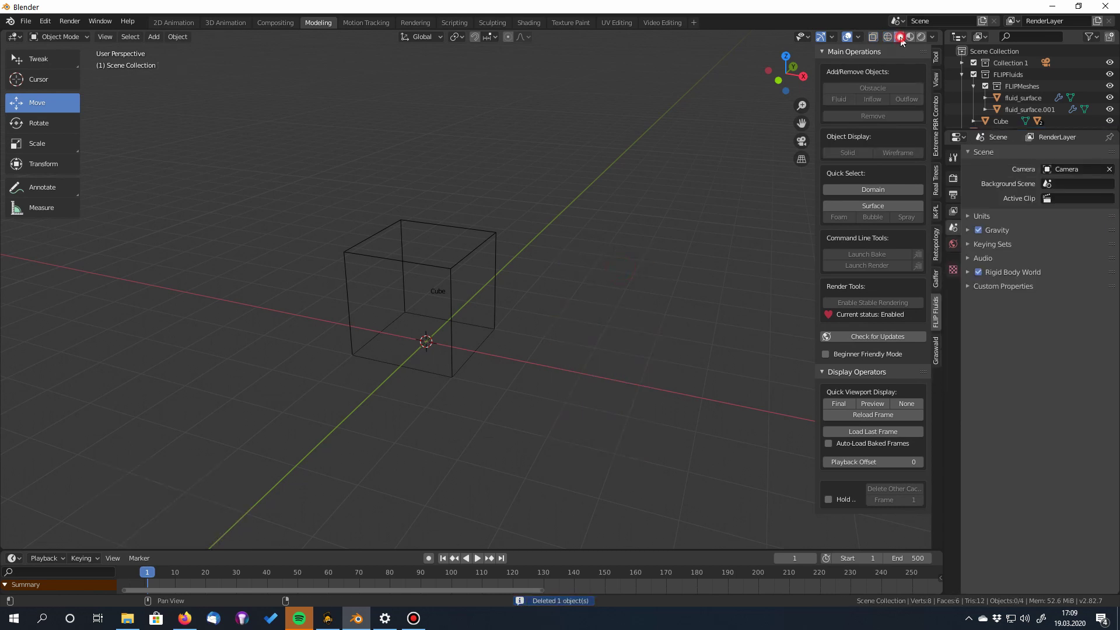
- Try to rotate the domain cube about the X and Z axes, and try scaling it uniformly
click(448, 273)
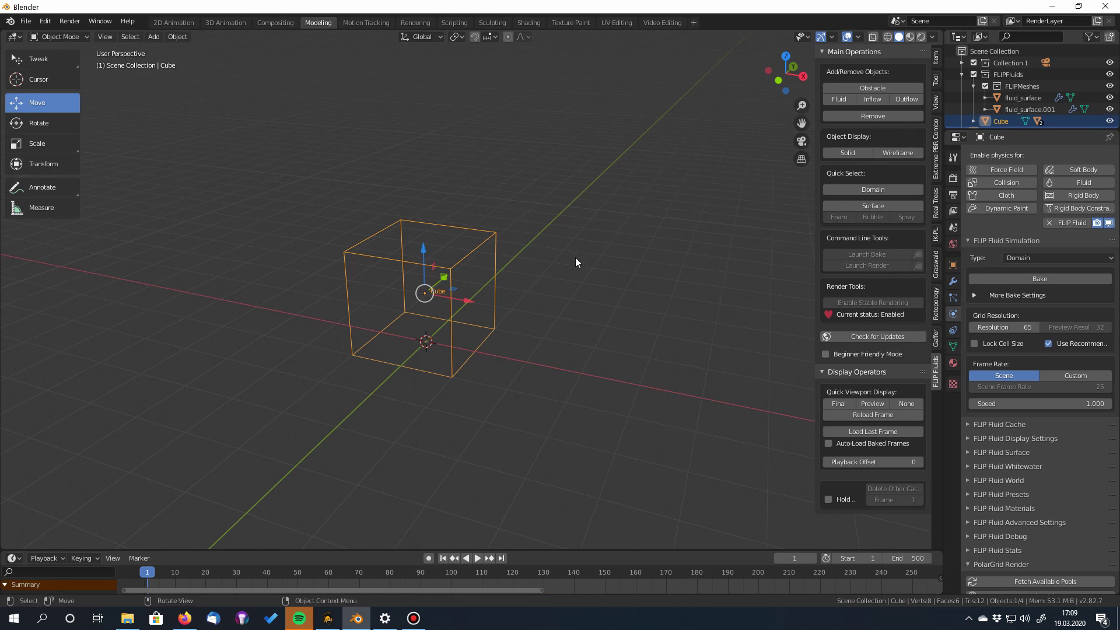
key(r)
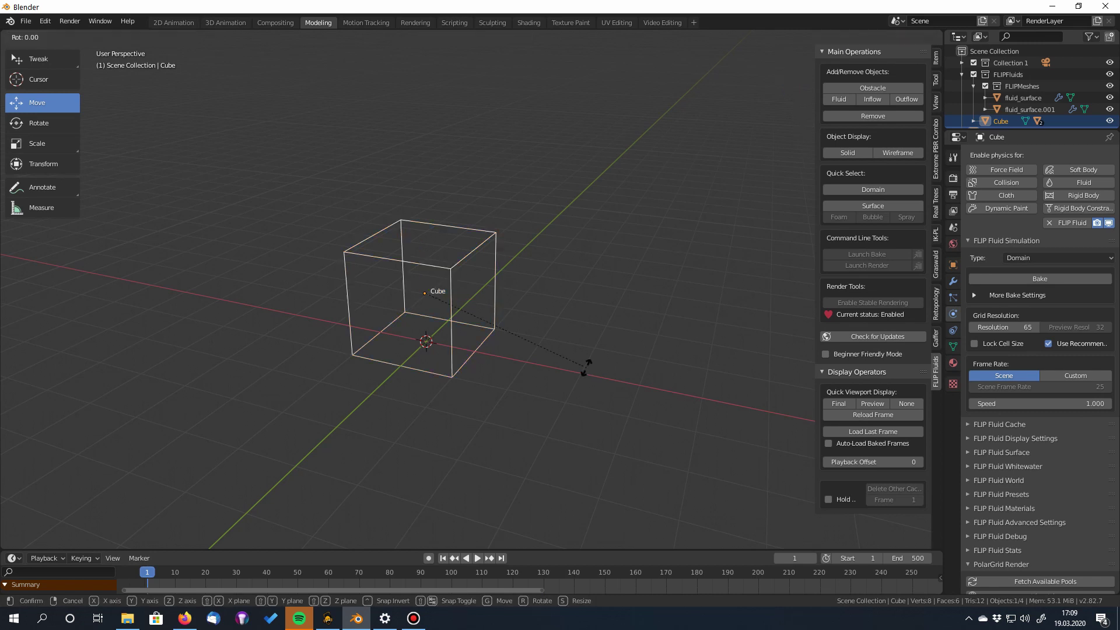
key(x)
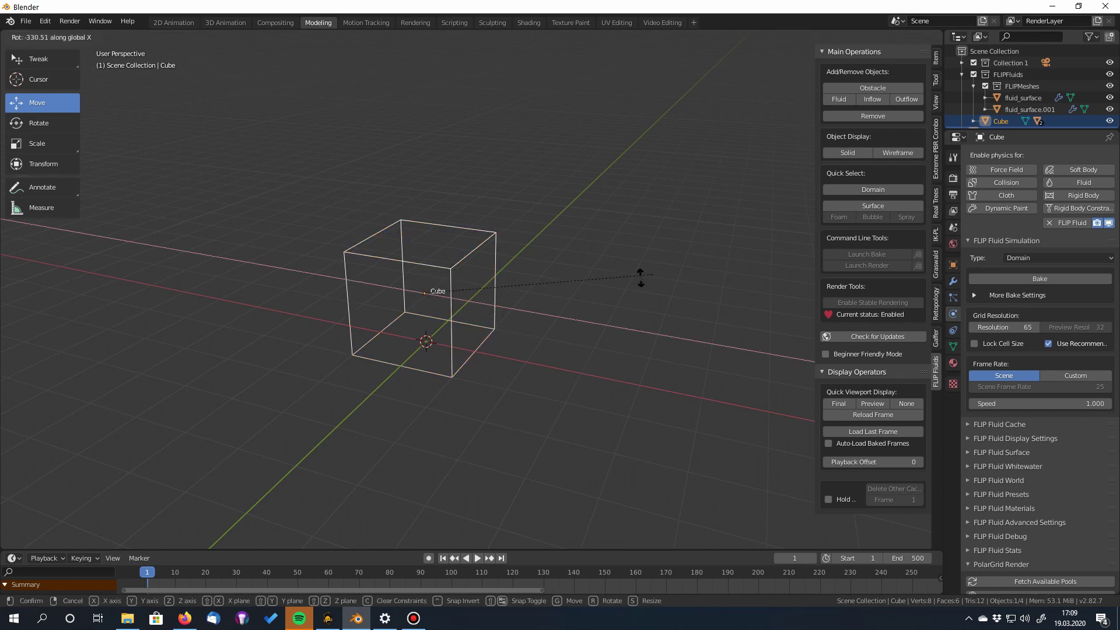
key(z)
right_click(534, 248)
key(s)
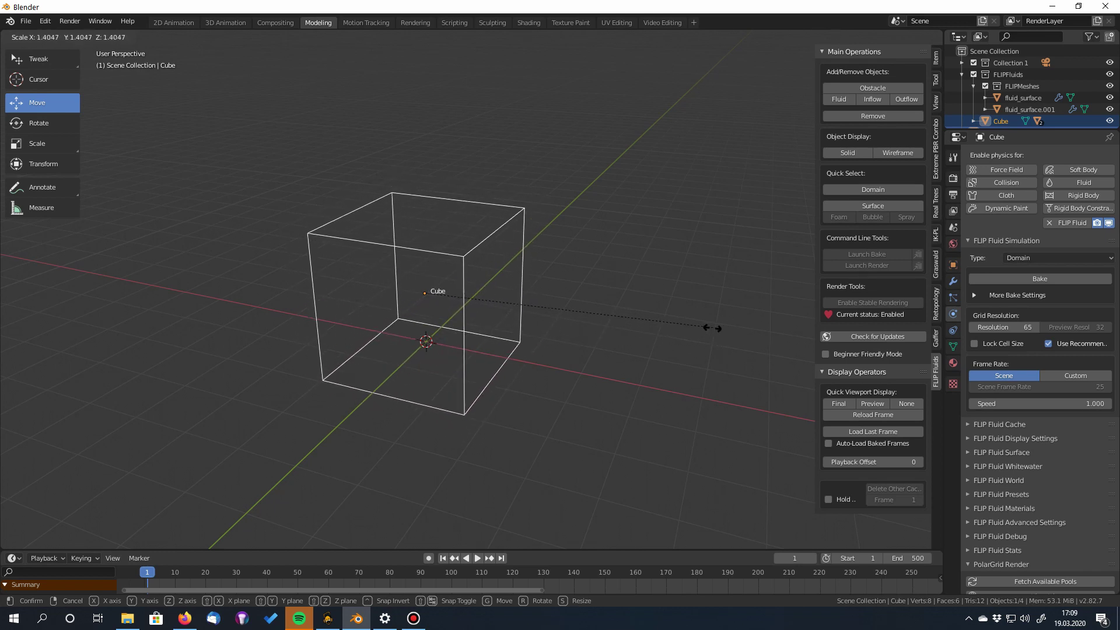
click(630, 332)
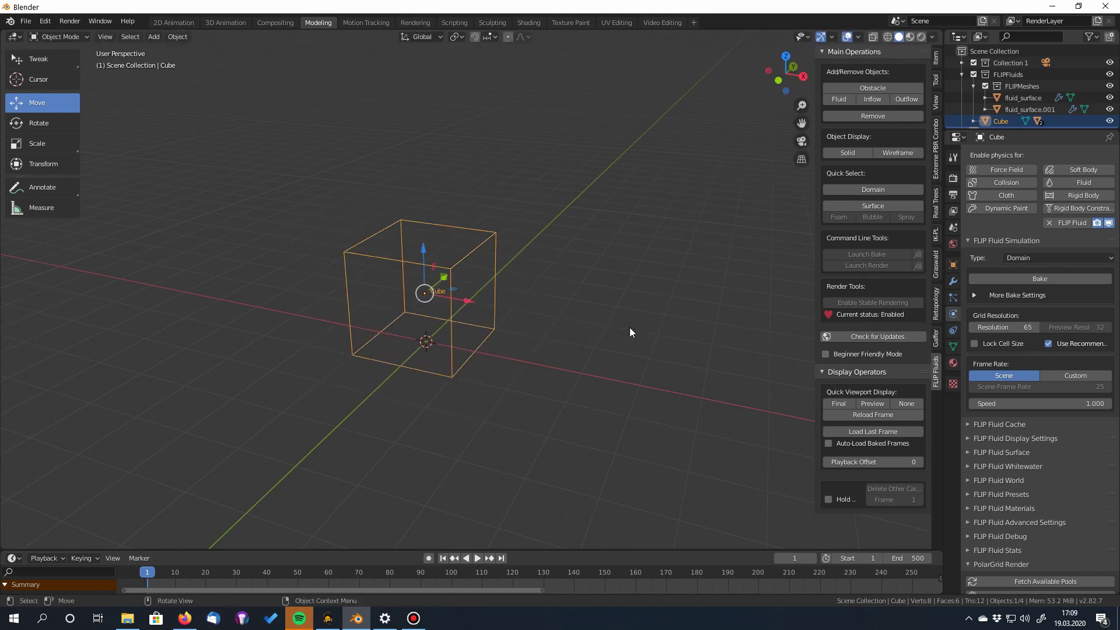
- Delete the leftover fluid_surface.001 object and reselect the domain cube
click(1024, 109)
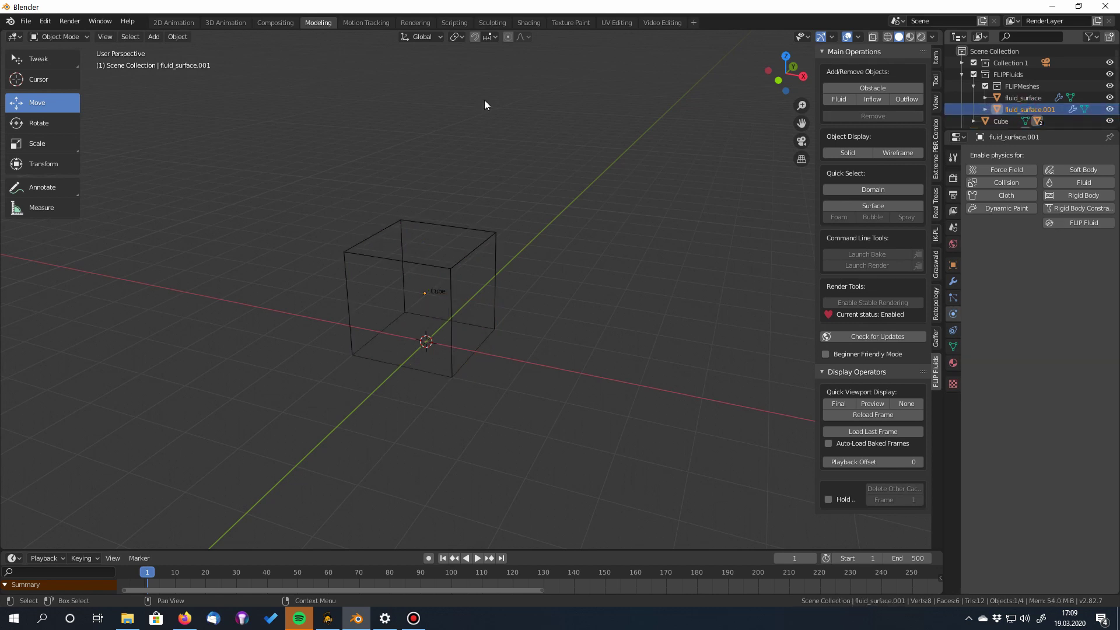
key(x)
click(400, 105)
click(459, 262)
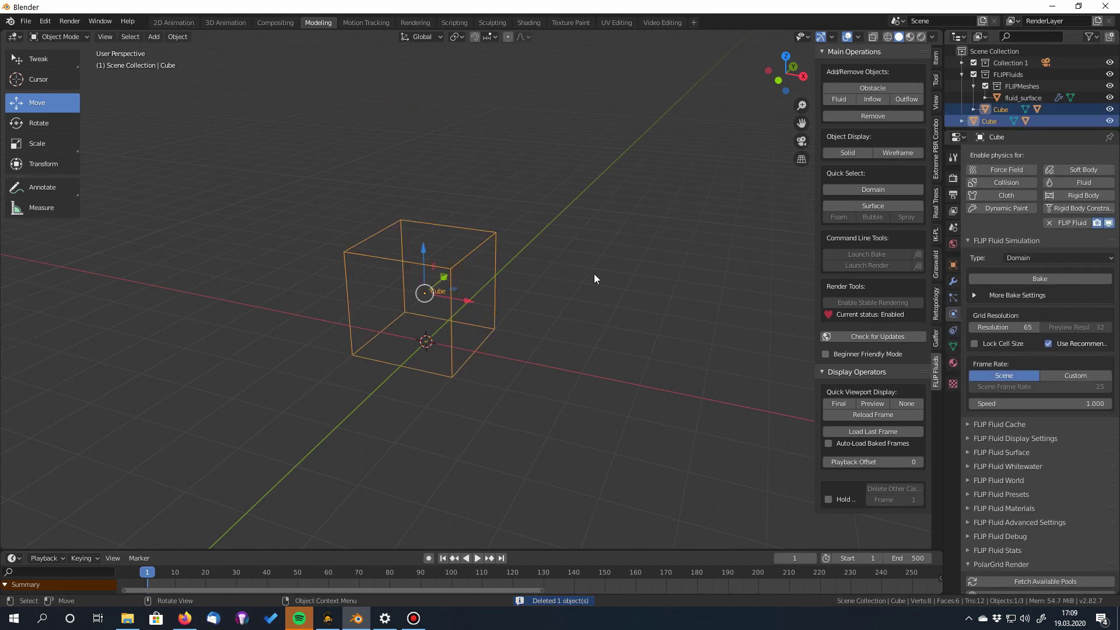
mouse_move(583, 339)
middle_down()
mouse_move(616, 312)
mouse_move(568, 309)
mouse_move(560, 328)
mouse_move(580, 333)
middle_up()
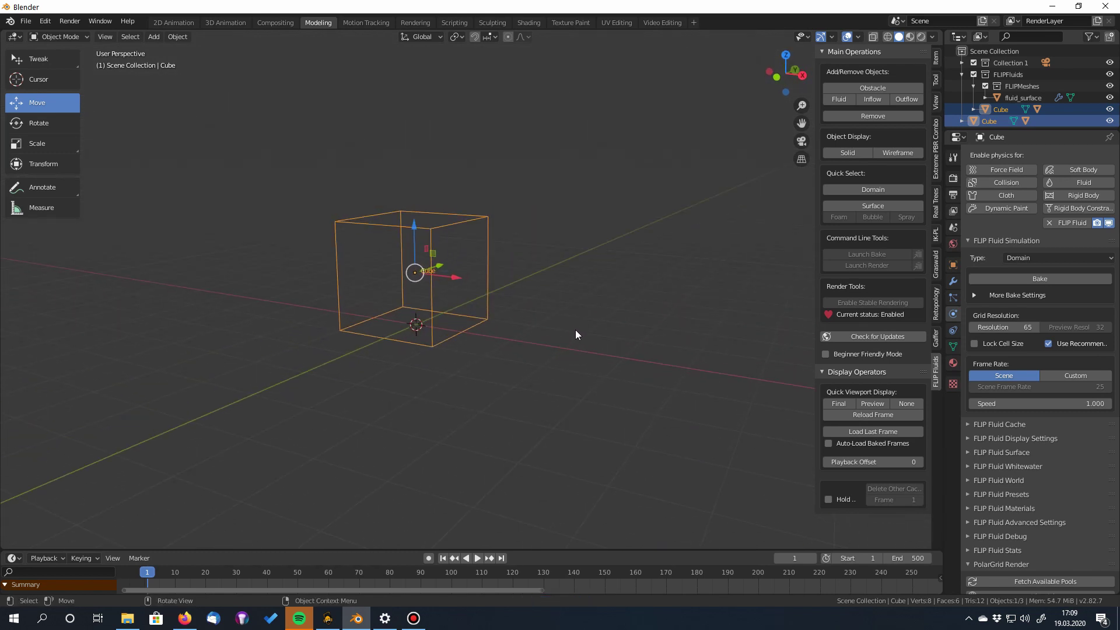
middle_drag(575, 332, 562, 362)
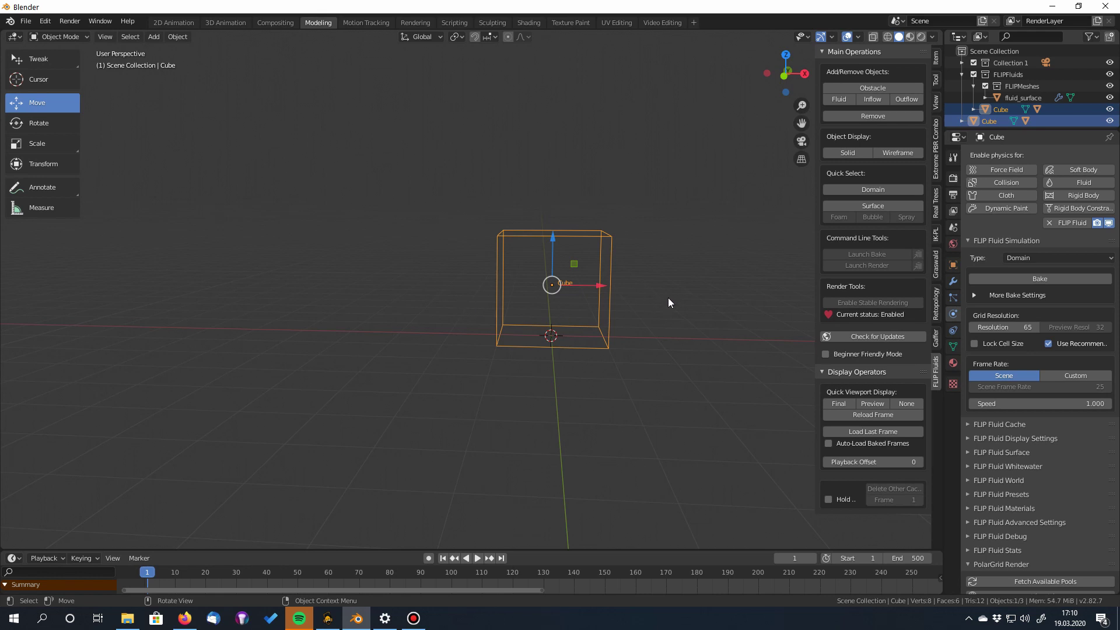
scroll(668, 299, down, 1)
shift+middle_drag(695, 307, 620, 302)
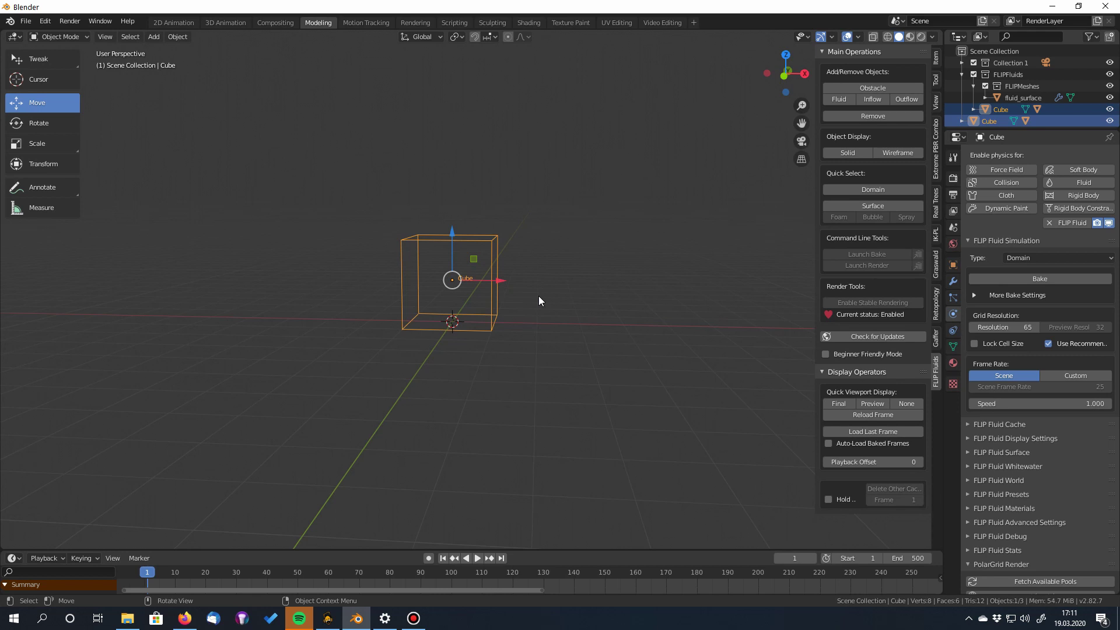
- Stretch the domain cube along Y, and scale it by about 3.71 along X
middle_drag(539, 301, 575, 289)
key(s)
key(y)
click(638, 276)
key(s)
key(x)
click(151, 243)
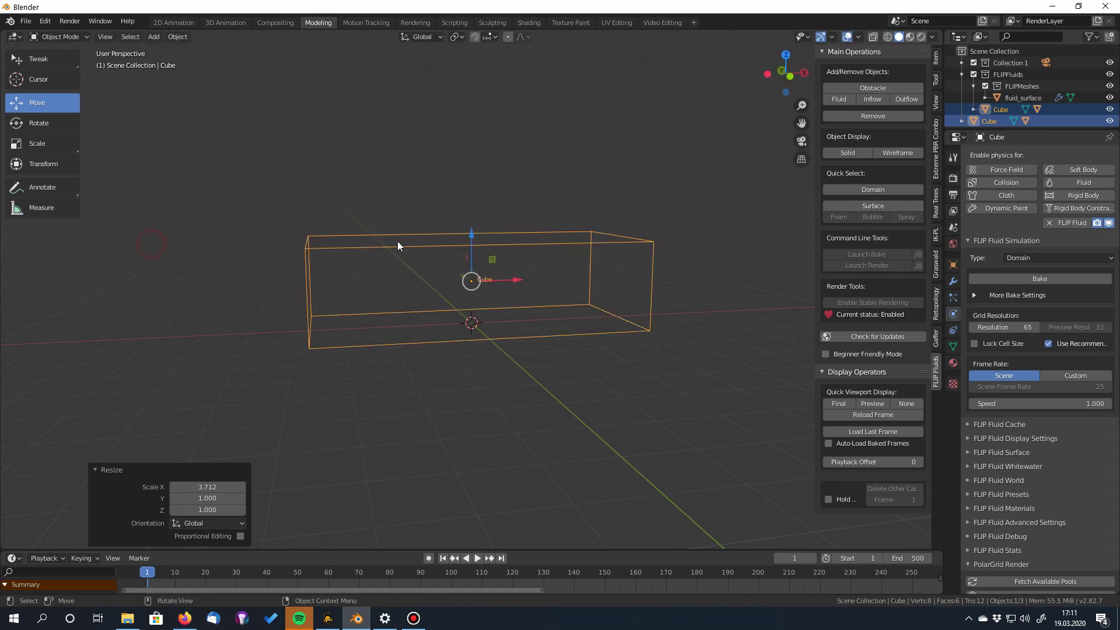
- Scale the domain box uniformly by about 1.395 and raise it about 0.389 m along Z
key(s)
click(603, 289)
key(KP_1)
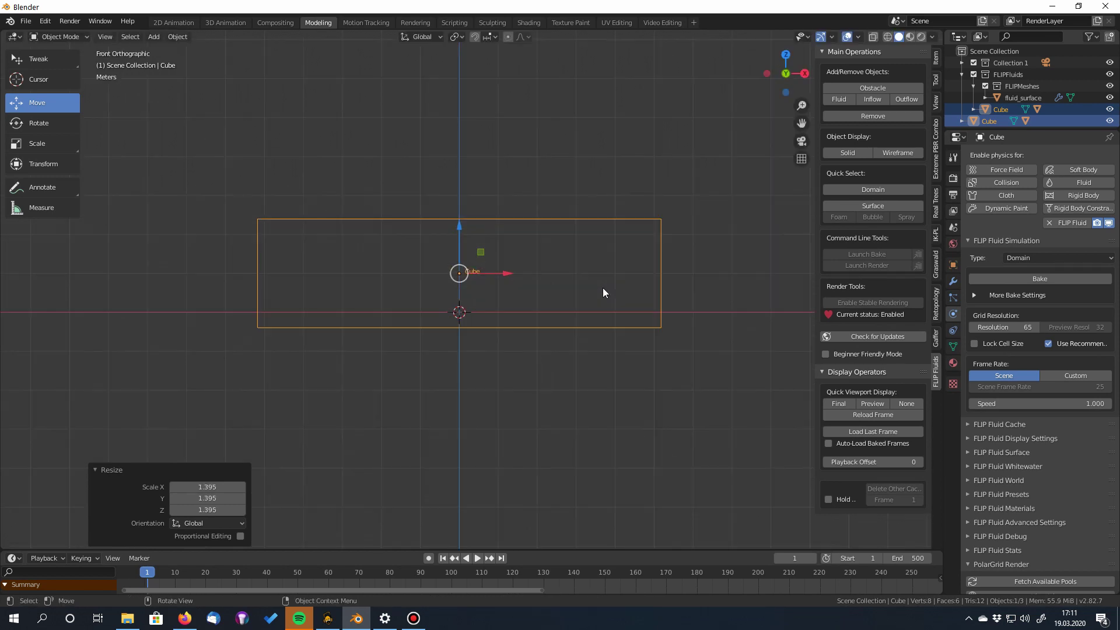
drag(460, 225, 460, 207)
- Rename the domain cube object as Domain
middle_drag(610, 372, 709, 355)
scroll(954, 104, down, 1)
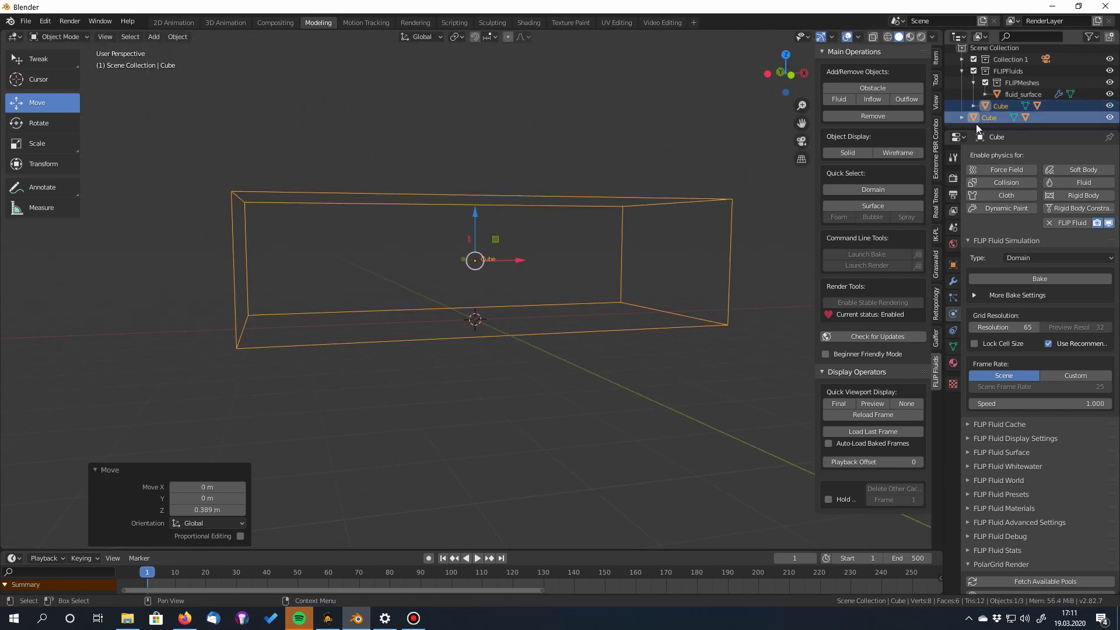
double_click(991, 119)
text(Domain)
key(Return)
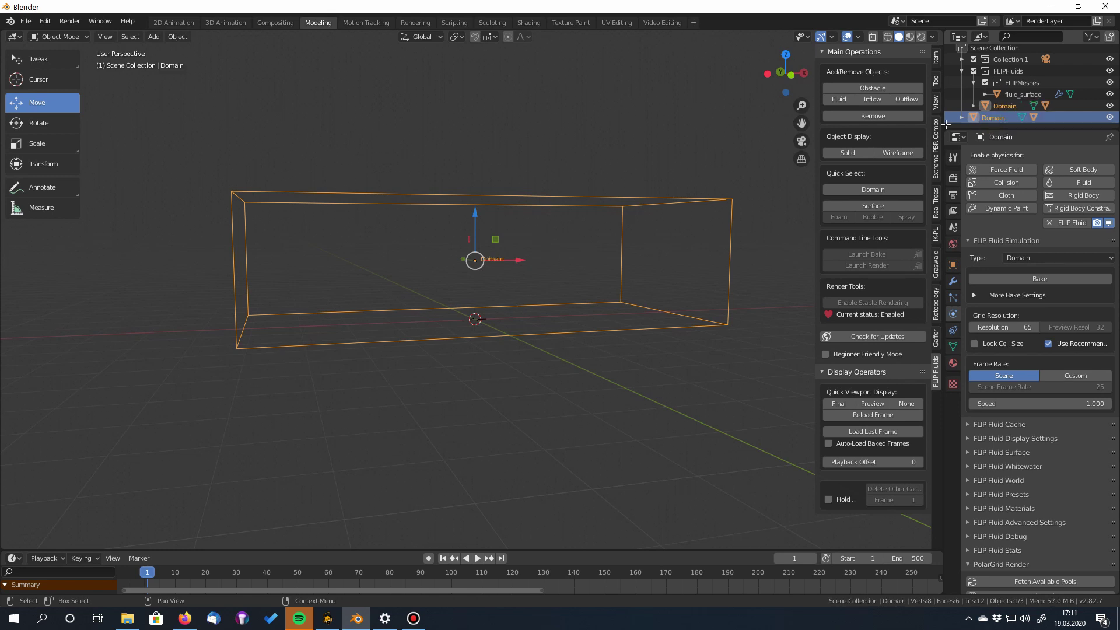
- Add a new cube mesh at the world origin and scale it uniformly by about 2.67
scroll(554, 327, down, 1)
shift+middle_drag(647, 348, 671, 371)
key(shift+a)
mouse_move(473, 343)
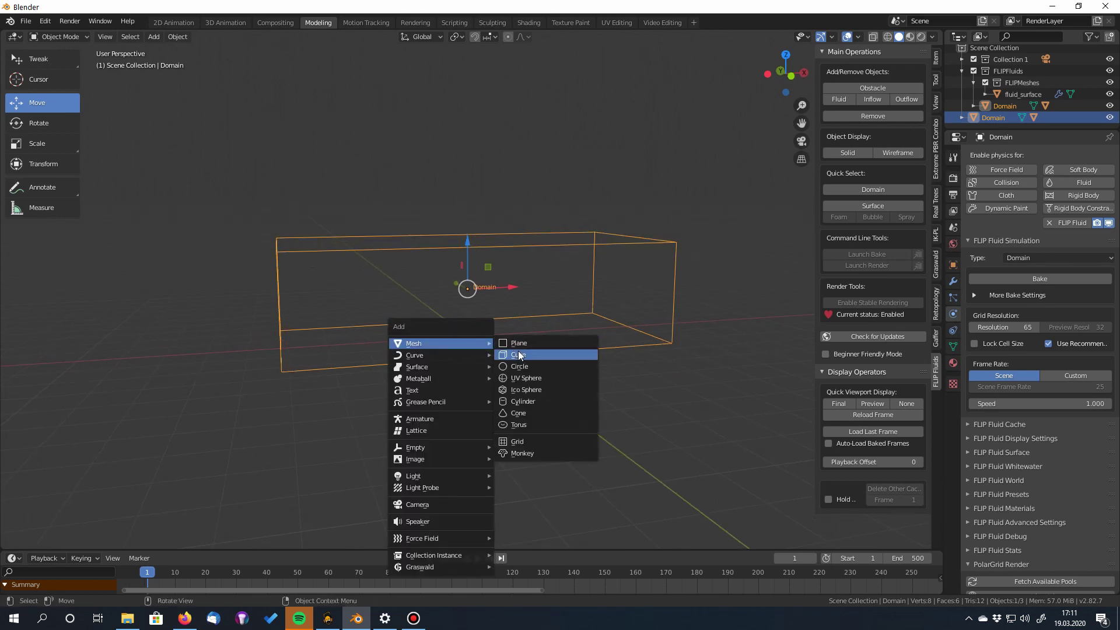
click(518, 352)
key(s)
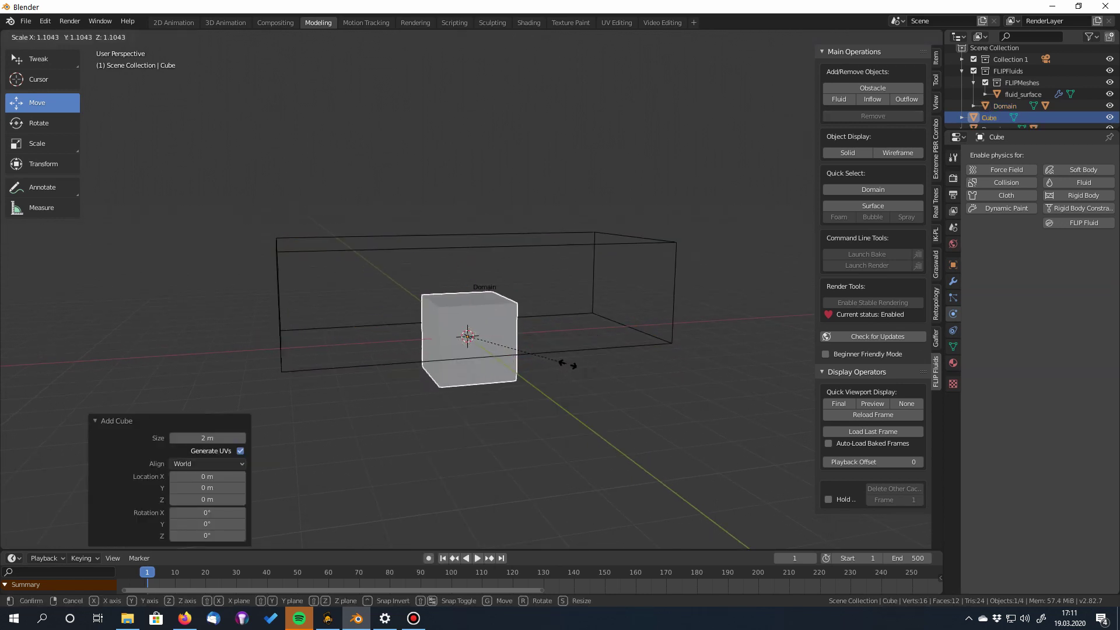
click(714, 362)
- Stretch the new cube by about 2.06 along X and flatten it along Z into a thin slab
key(s)
key(x)
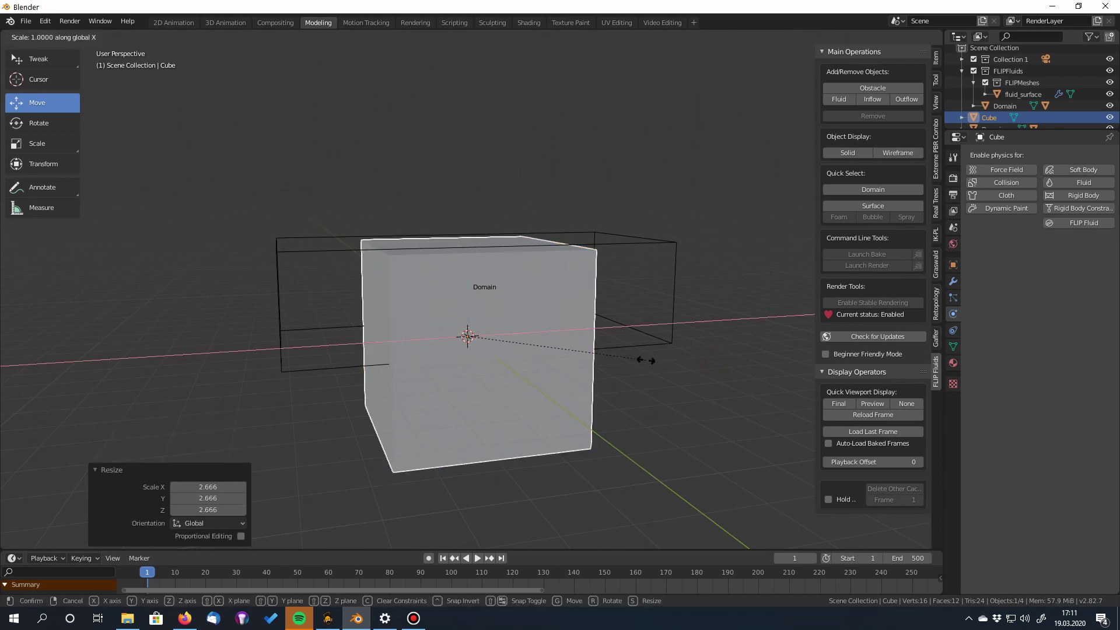
click(840, 348)
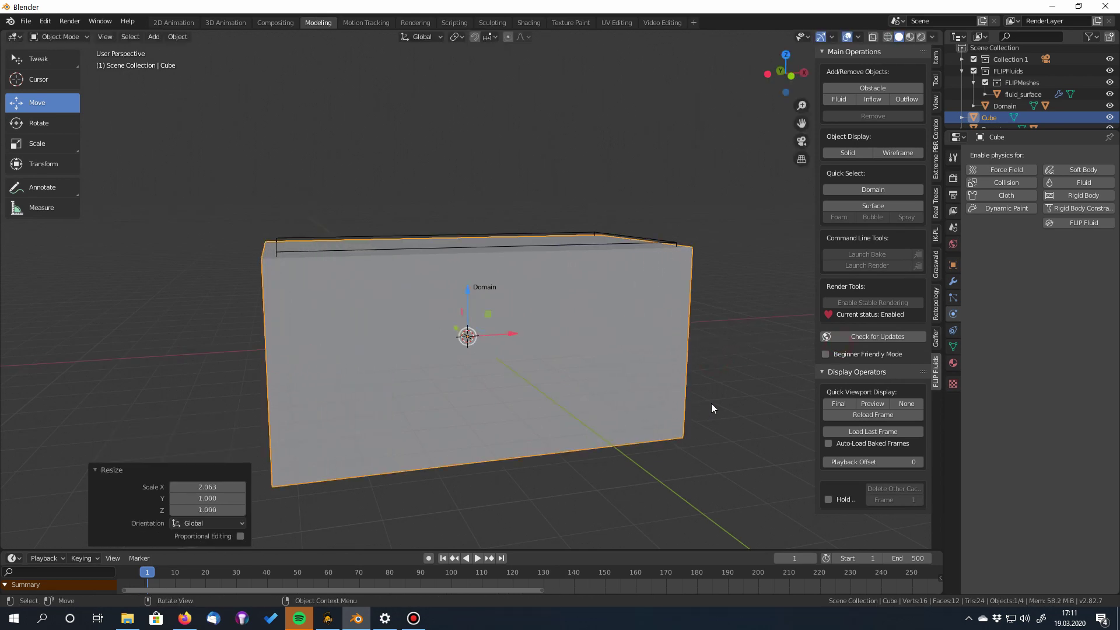
key(s)
key(z)
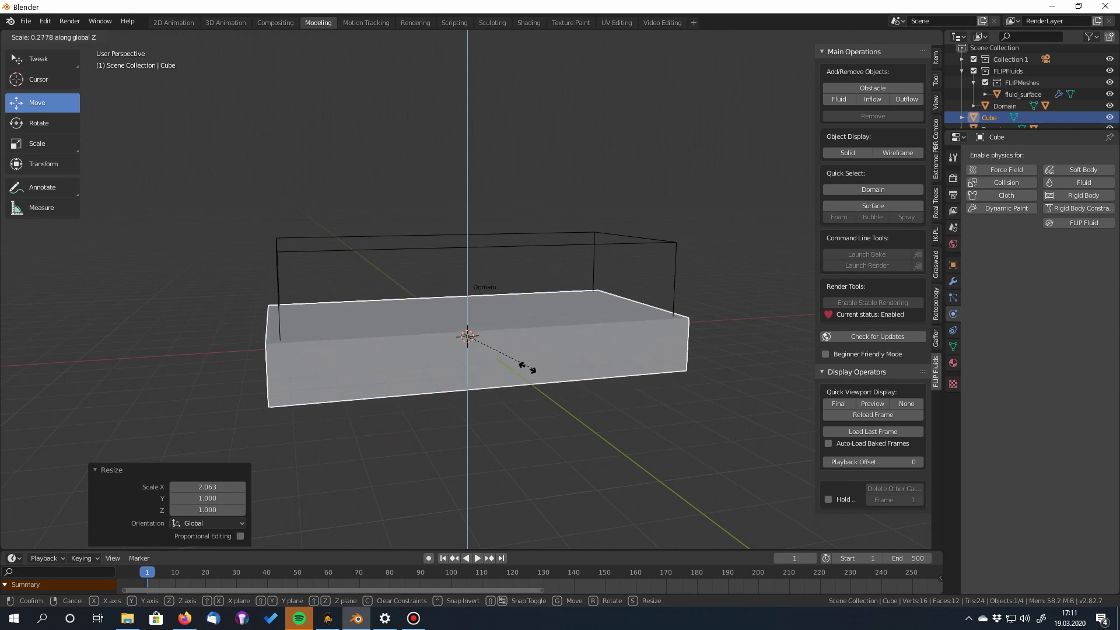
click(473, 352)
- Adjust the slab's height at the bottom of the domain, finishing with a move of about 0.216 m along Z
drag(468, 296, 470, 306)
middle_drag(516, 338, 453, 289)
mouse_move(453, 290)
mouse_down()
mouse_move(463, 257)
mouse_move(465, 279)
mouse_up()
middle_drag(531, 358, 582, 396)
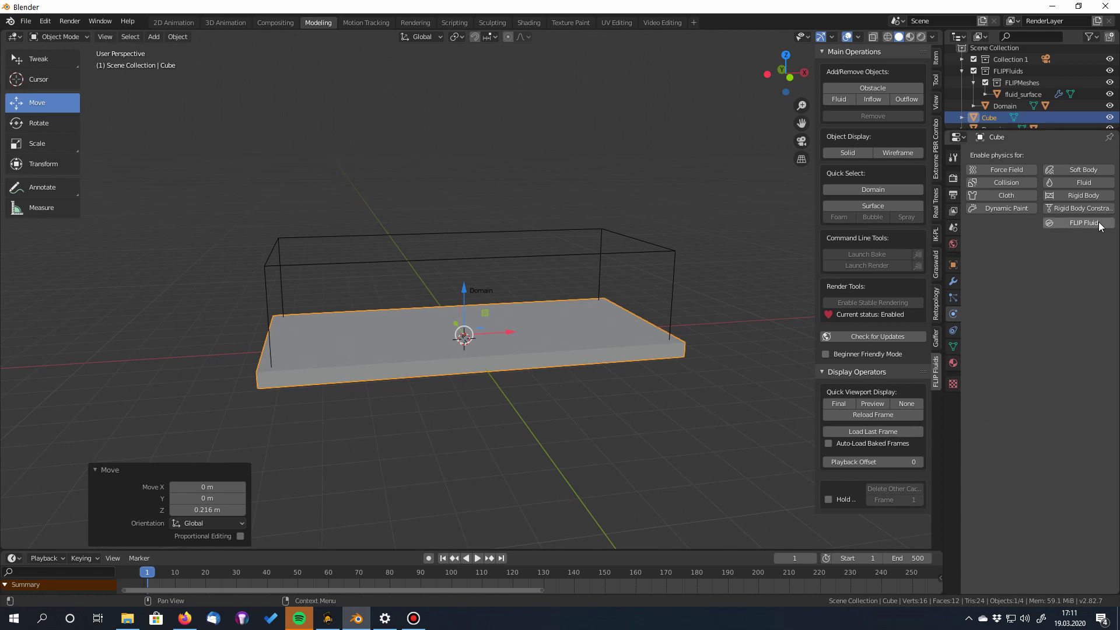
- Enable FLIP Fluid physics on the slab and set its type to Fluid
click(1048, 224)
click(1055, 257)
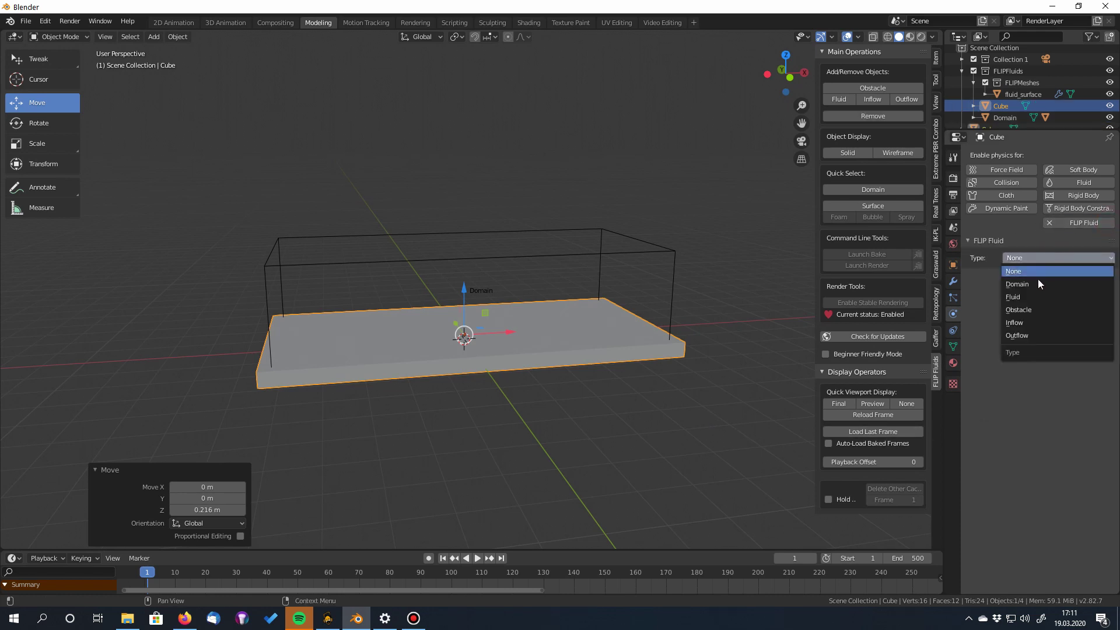
click(1031, 297)
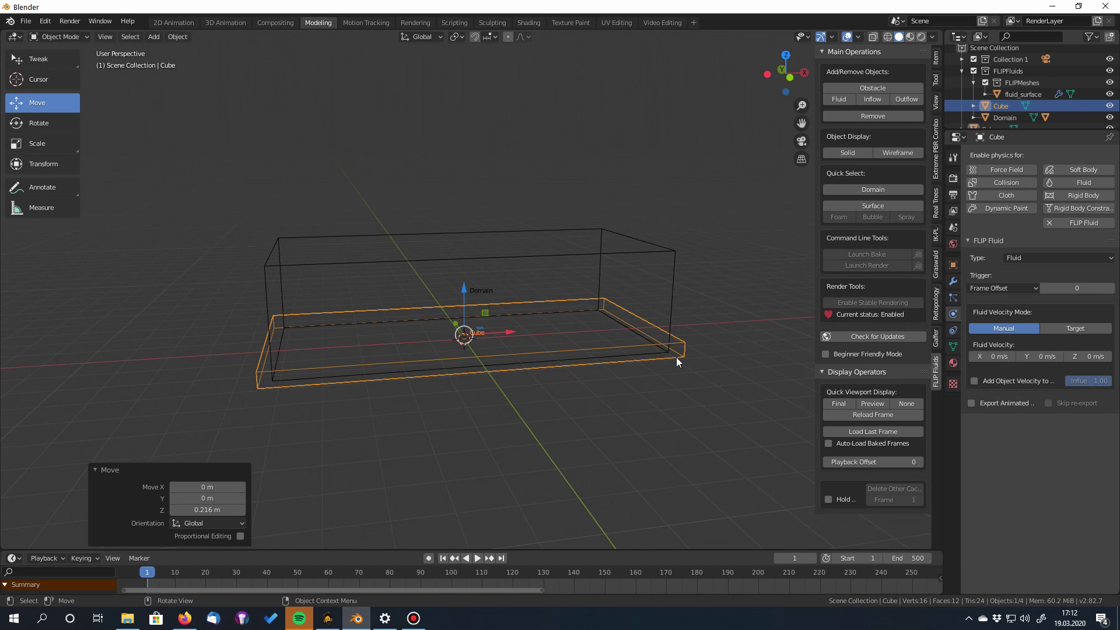
- Set the fluid slab's object display to Solid
scroll(582, 403, down, 3)
mouse_move(580, 373)
middle_down()
mouse_move(590, 381)
mouse_move(628, 368)
mouse_move(575, 358)
middle_up()
scroll(575, 358, up, 3)
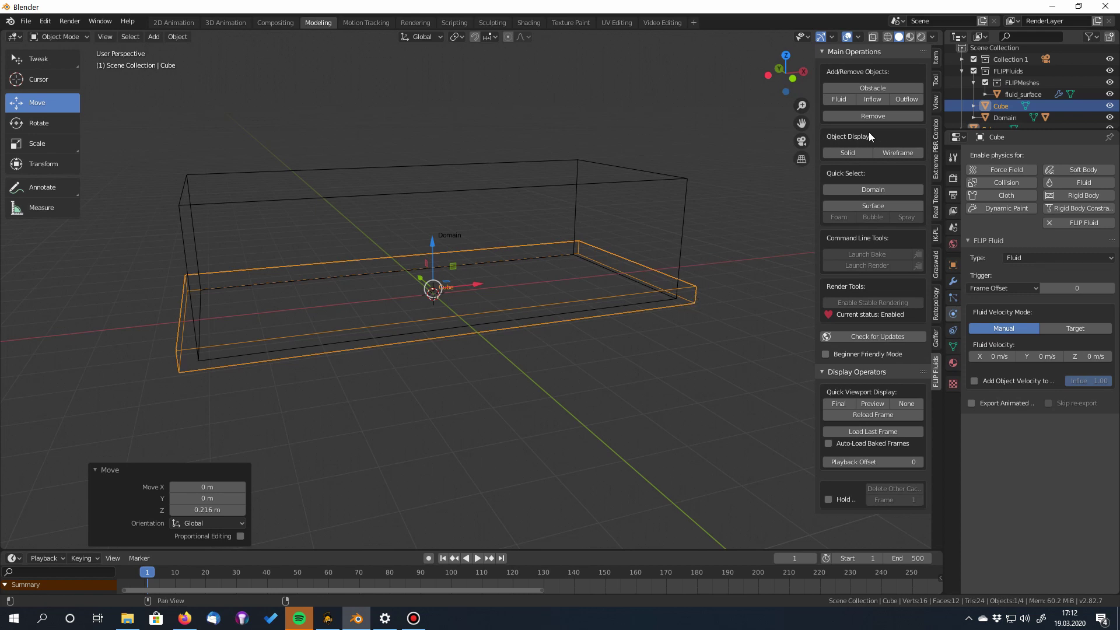
click(859, 154)
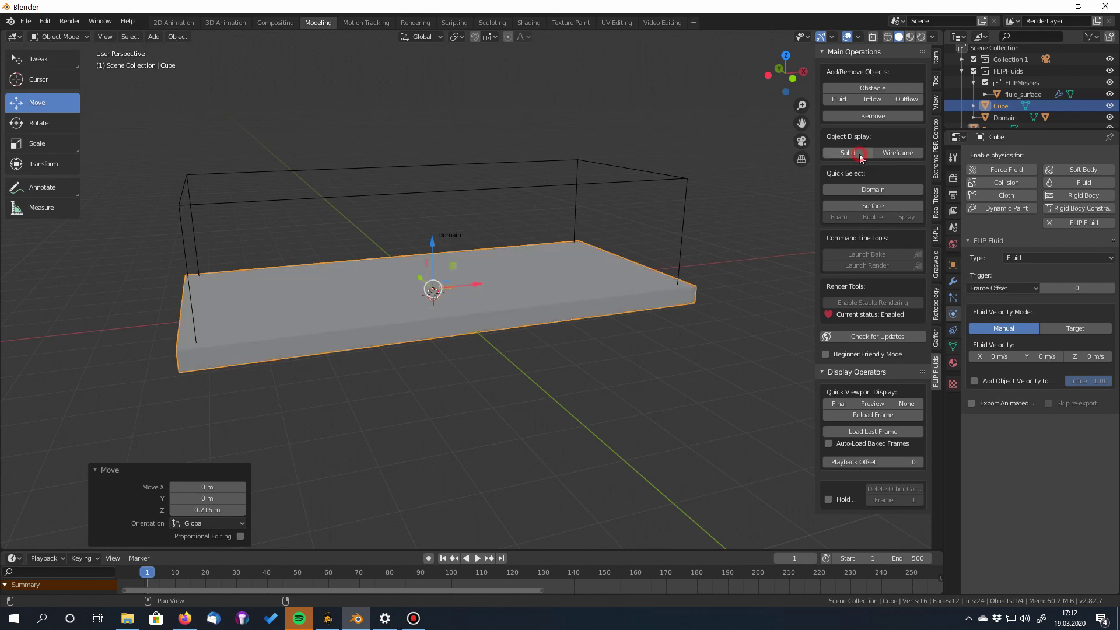
- Compare the fluid slab's Solid and Wireframe object displays, finishing with Wireframe
click(918, 156)
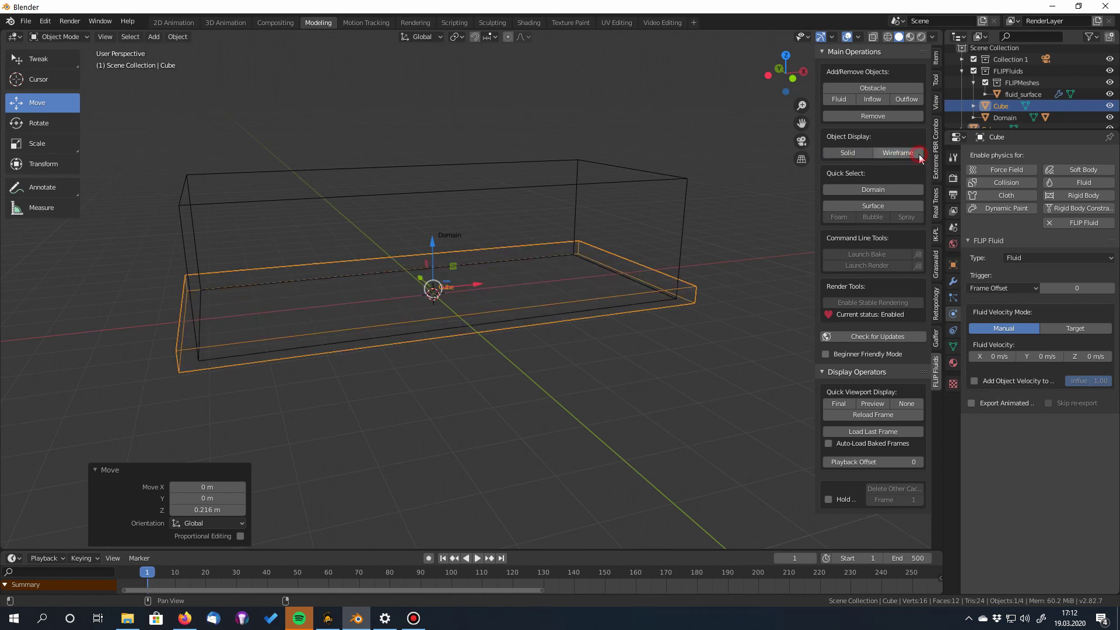
click(864, 153)
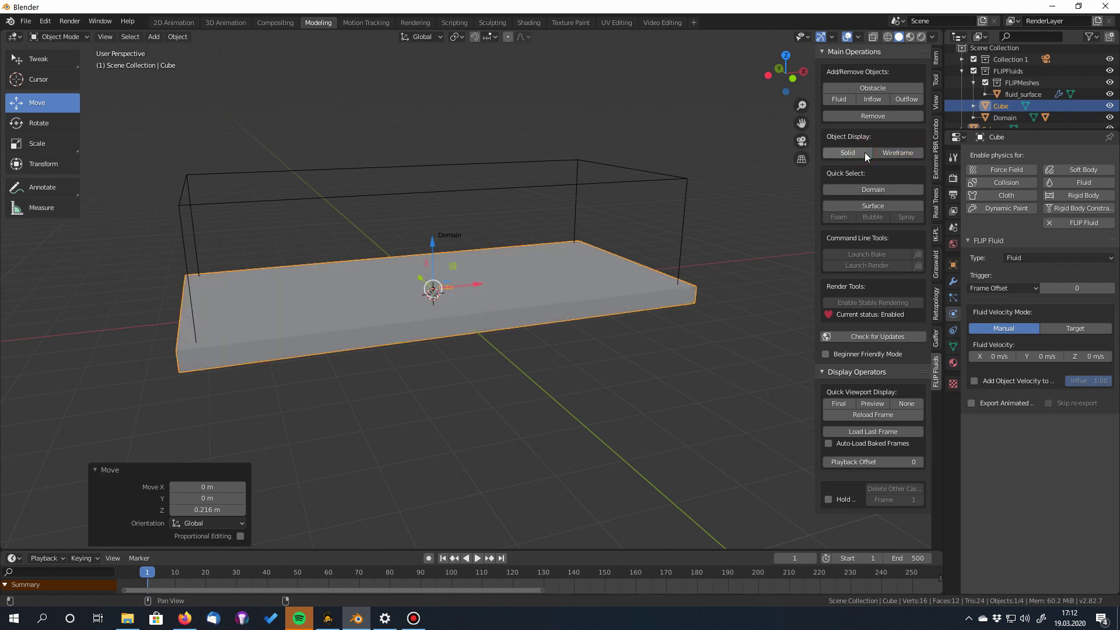
click(915, 152)
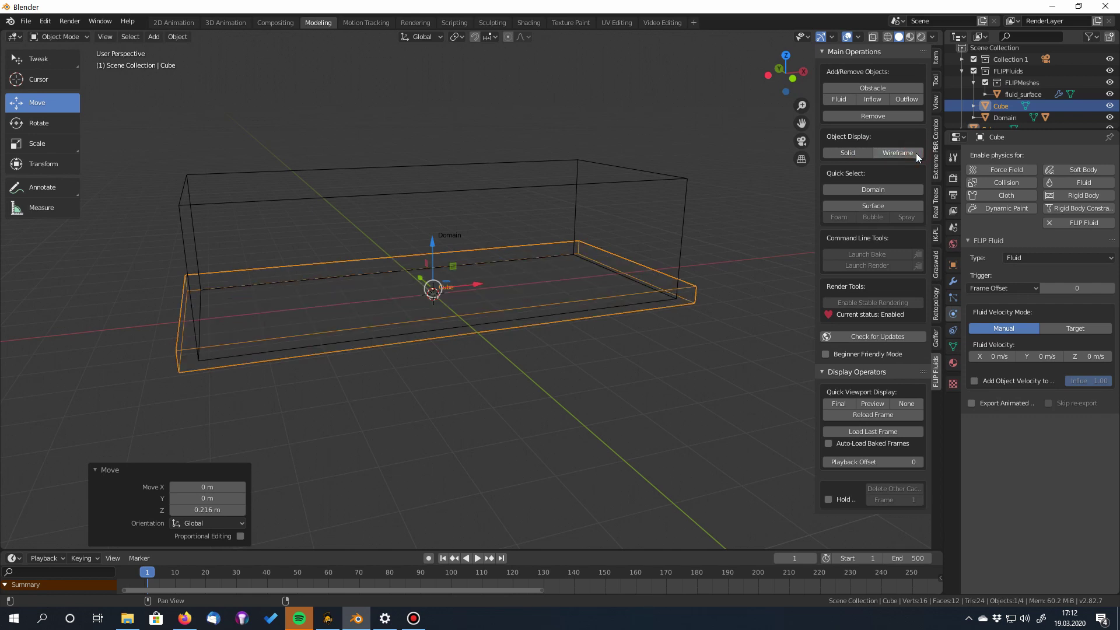
- Rename the fluid slab object as Fluid_Inside
double_click(1006, 106)
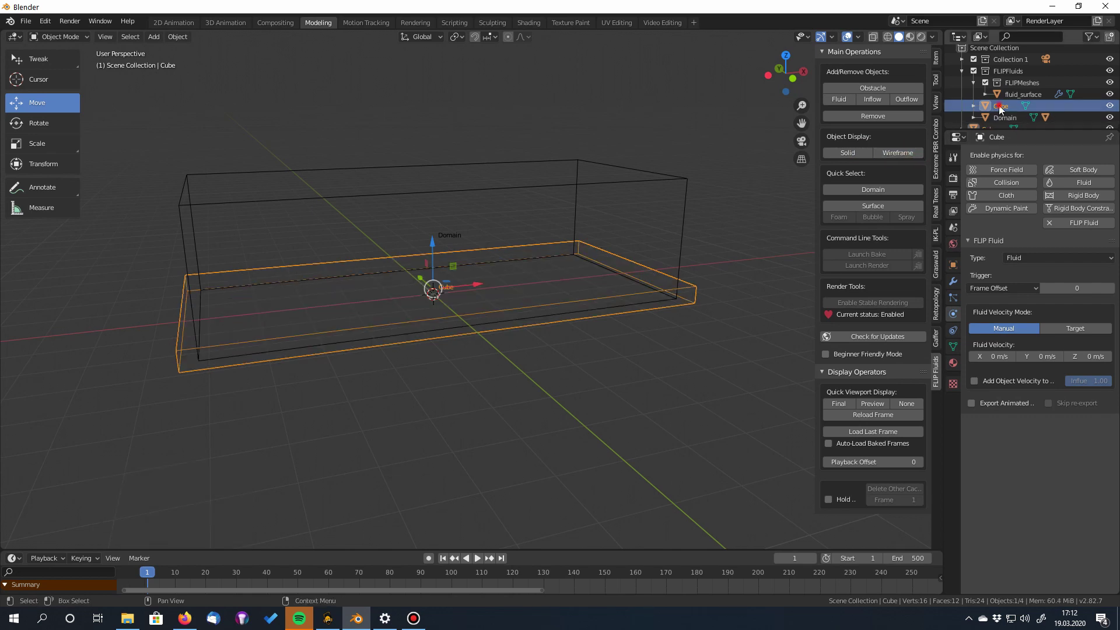
text(Fl)
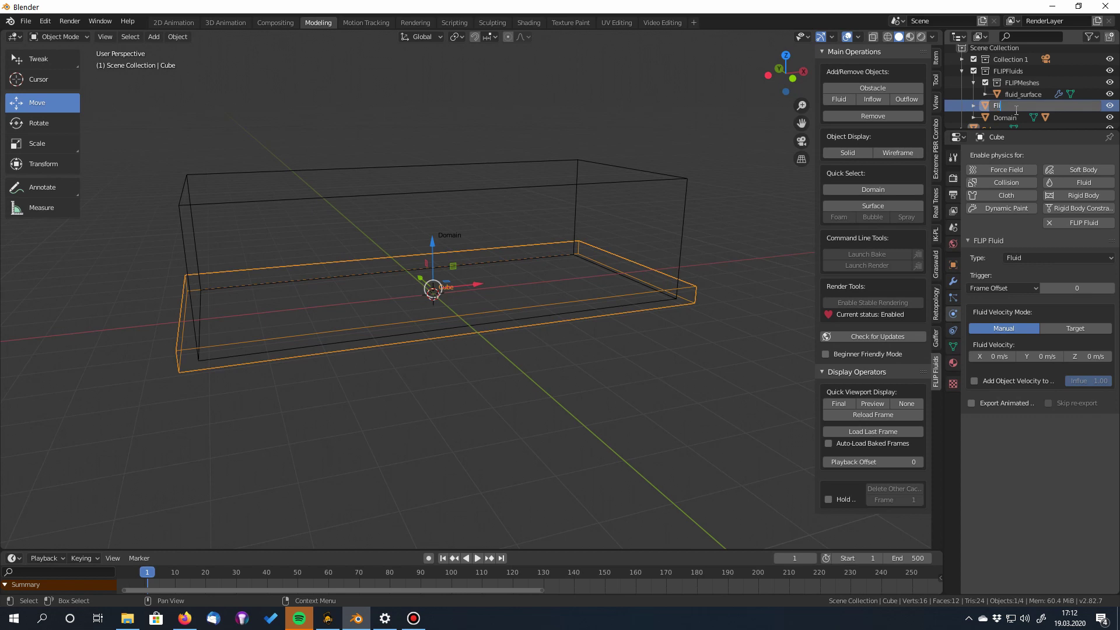
text(uid_Inside)
key(Return)
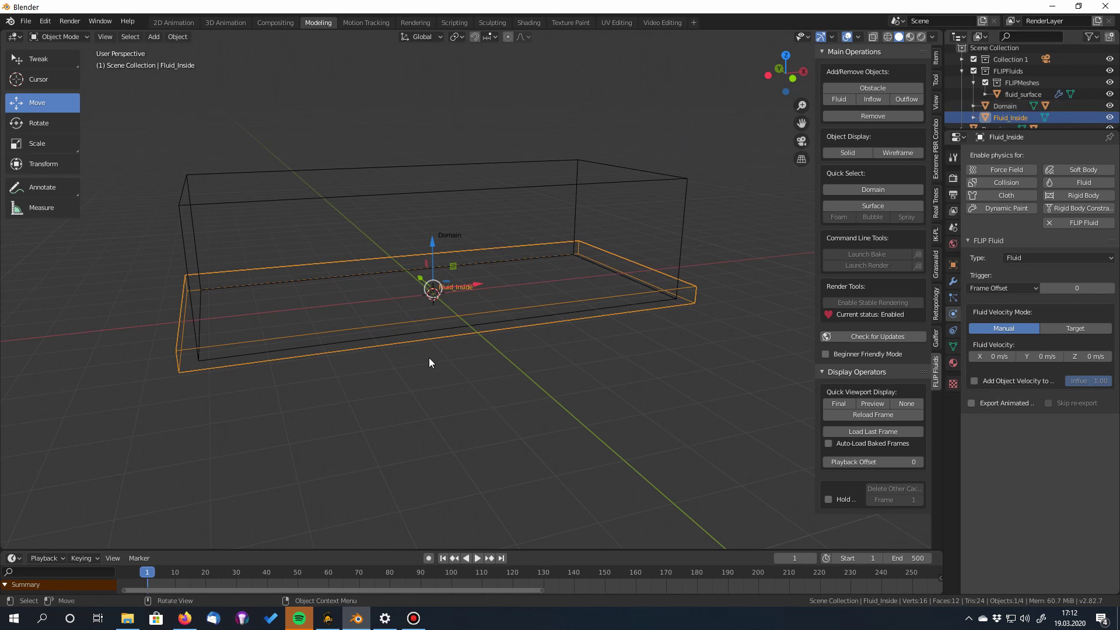
- Add a torus and rotate it 90° about the X axis so it stands upright
key(shift+a)
click(474, 439)
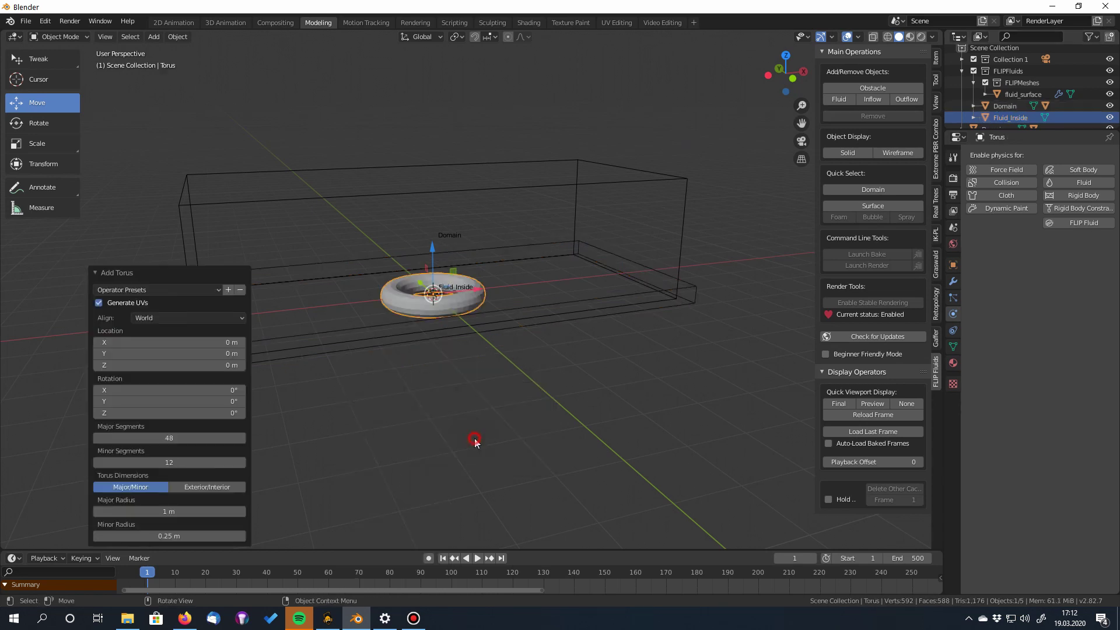
key(r)
key(y)
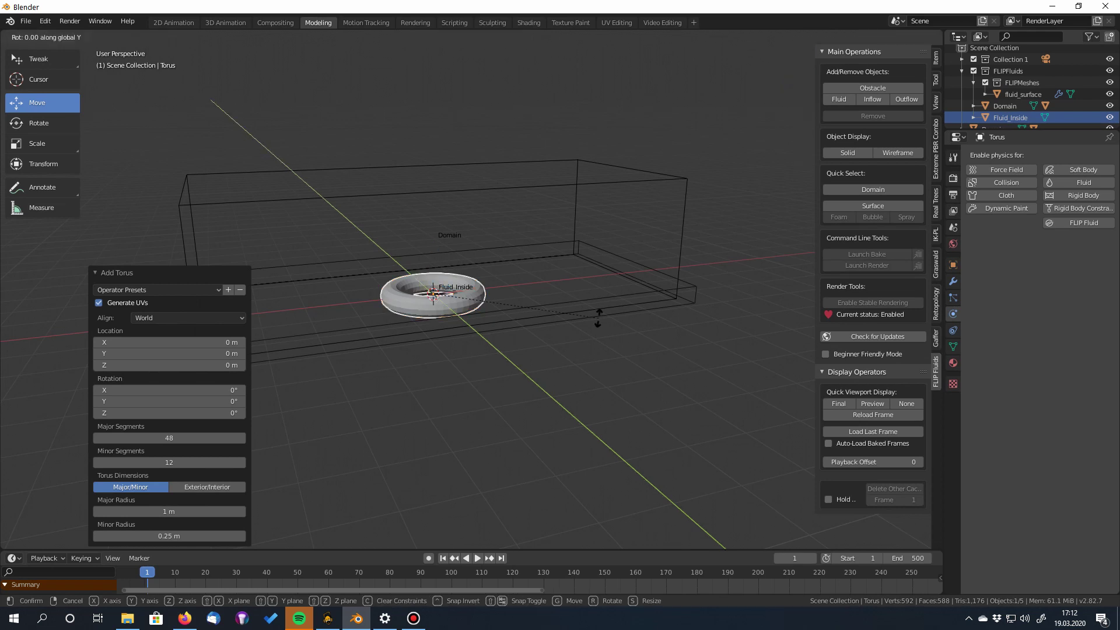
key(x)
key(9)
key(0)
key(Return)
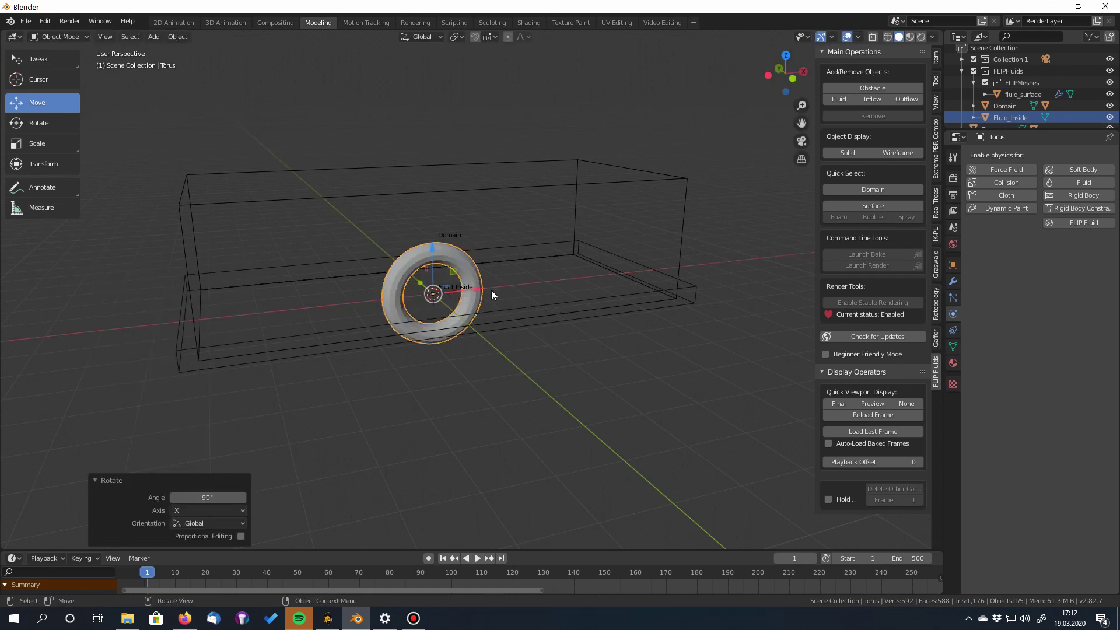
- Move the torus outside the domain on its positive X side and scale it to about 0.83
key(g)
click(703, 266)
middle_drag(702, 265, 656, 240)
drag(656, 240, 692, 181)
key(s)
click(734, 213)
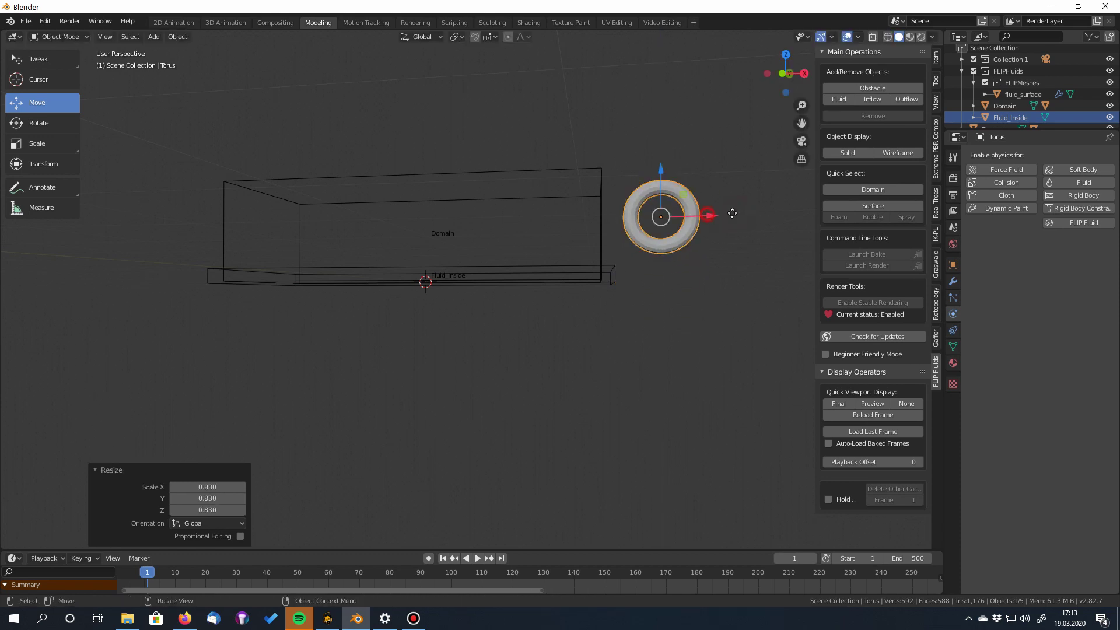
- Adjust the torus's distance from the domain, finishing with a move of about 0.655 m along X
drag(708, 214, 750, 214)
middle_drag(724, 305, 731, 318)
drag(757, 222, 691, 214)
middle_drag(630, 337, 657, 342)
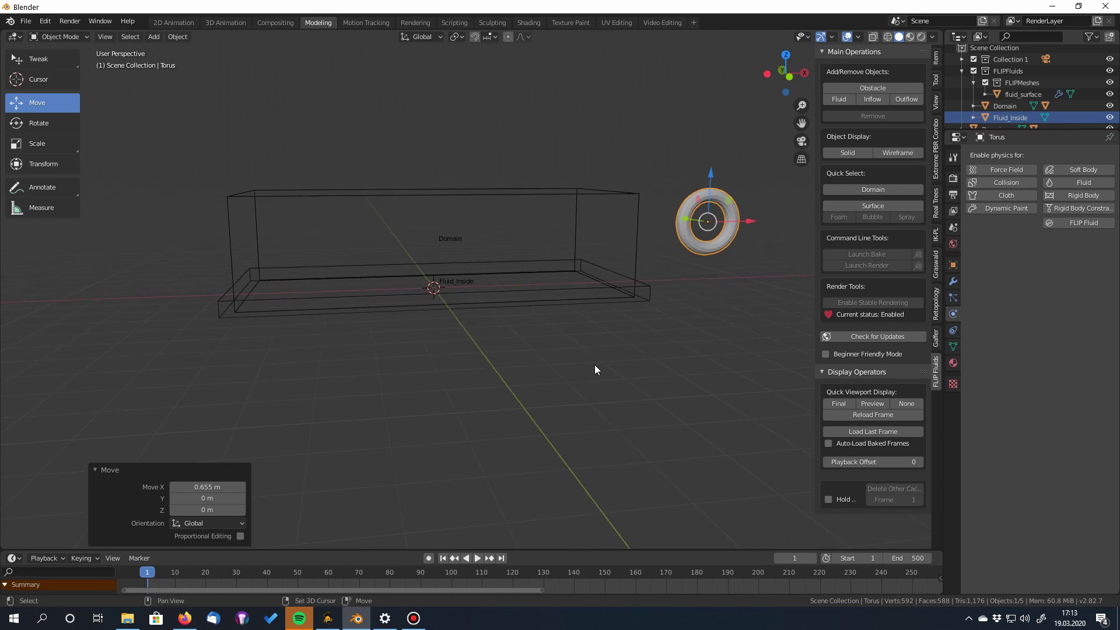
shift+middle_drag(594, 365, 600, 378)
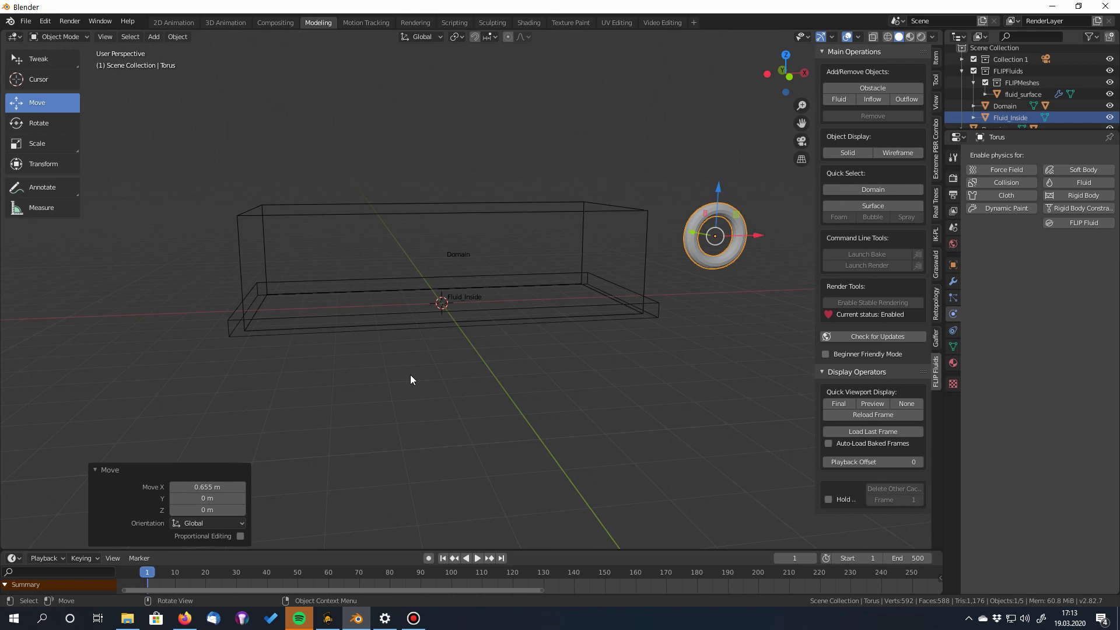
- Add a cube, flatten it along Z and stretch it by about 3.008 along X into a board
key(shift+a)
mouse_move(403, 370)
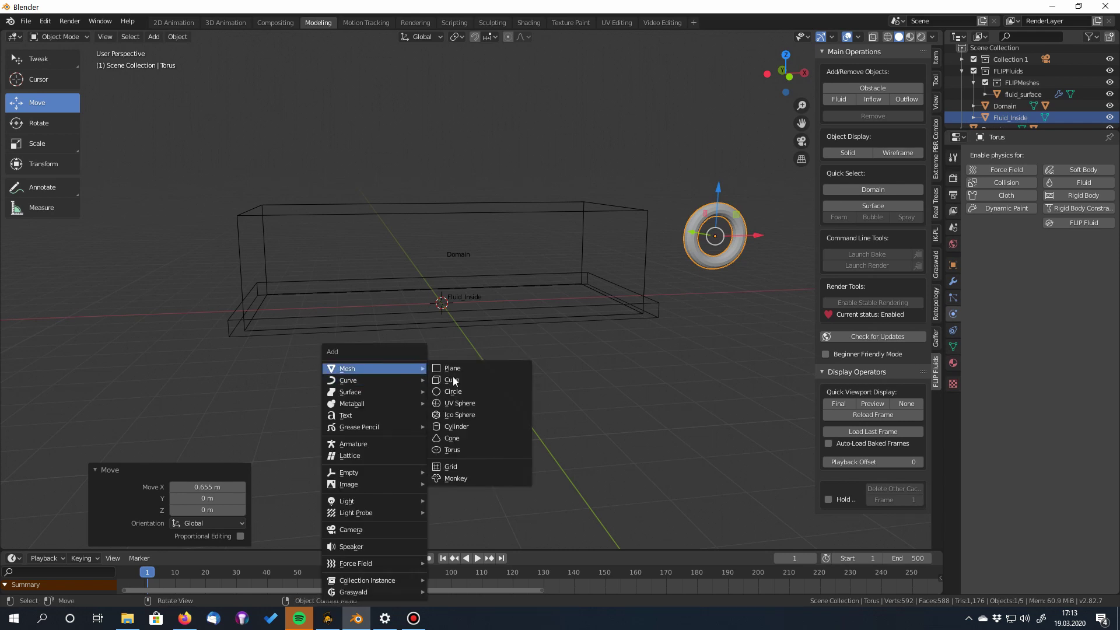
click(454, 380)
key(s)
key(z)
click(462, 330)
key(s)
key(x)
click(689, 338)
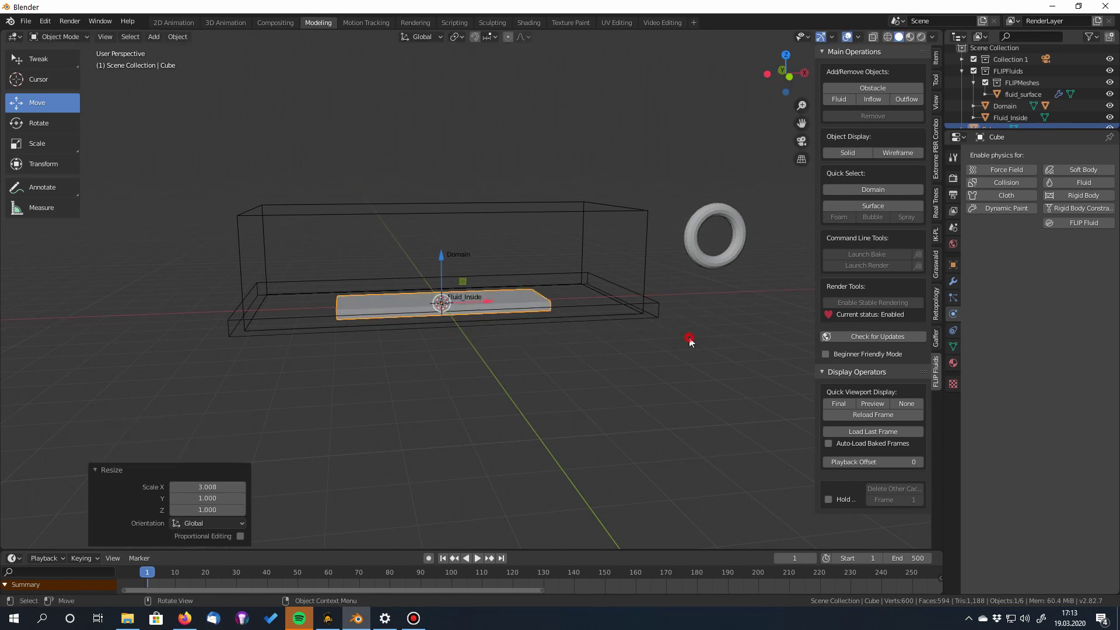
- Move the board about 7.92 m along X and tilt it by about -14.9° in the front view
drag(488, 301, 748, 304)
shift+middle_drag(699, 372, 654, 377)
key(KP_1)
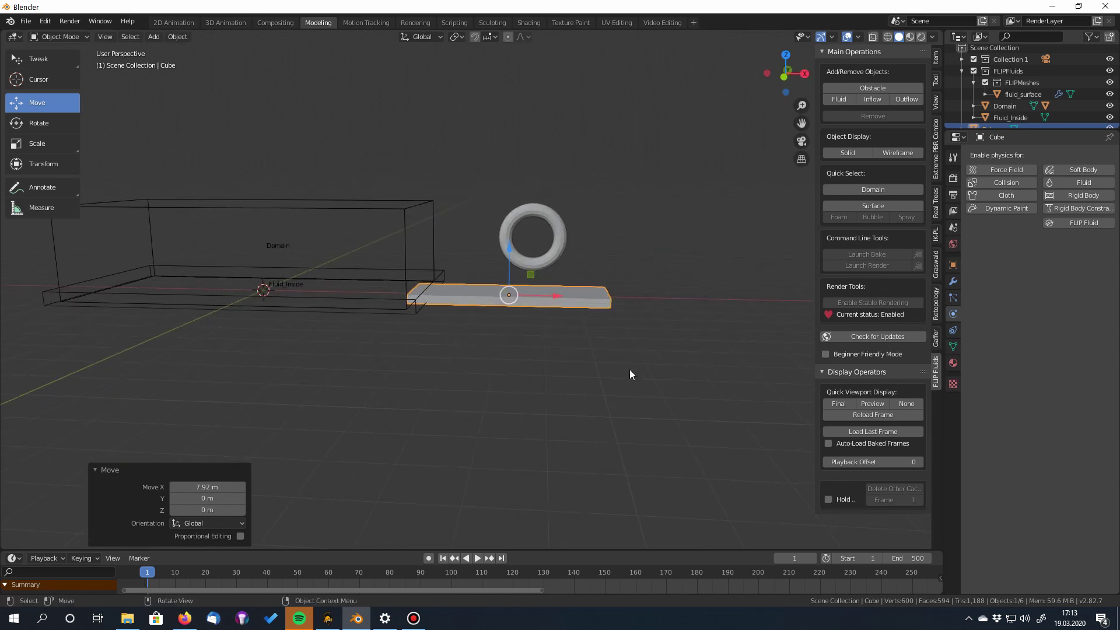
key(r)
click(641, 335)
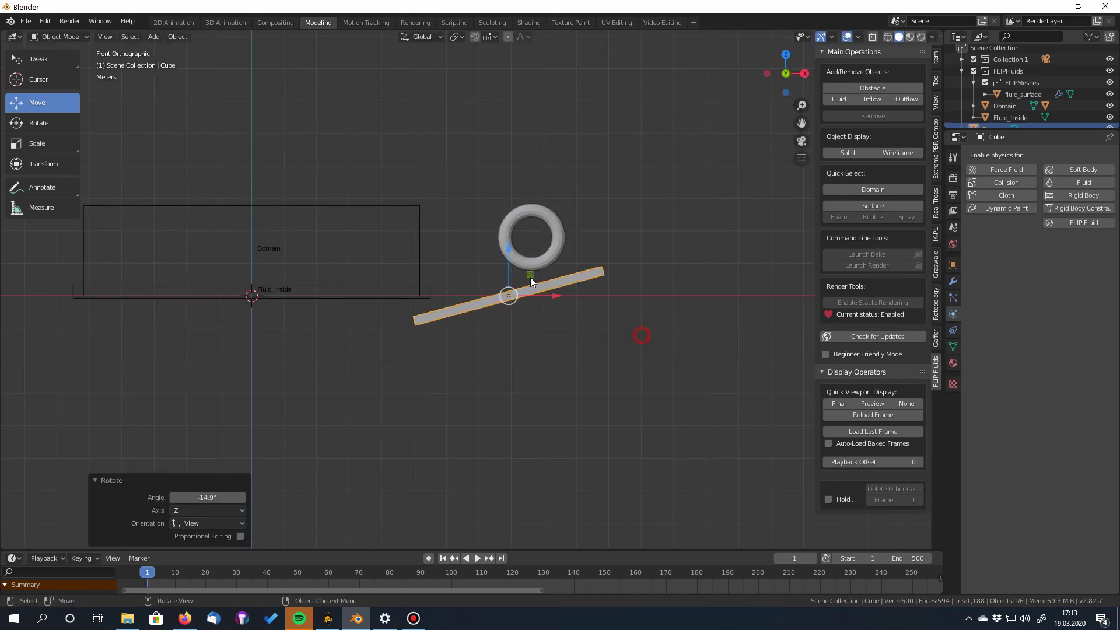
- Reposition the tilted board under the torus, finishing with a move of about -0.18 m along Z
drag(509, 251, 496, 231)
key(KP_5)
middle_drag(565, 307, 586, 326)
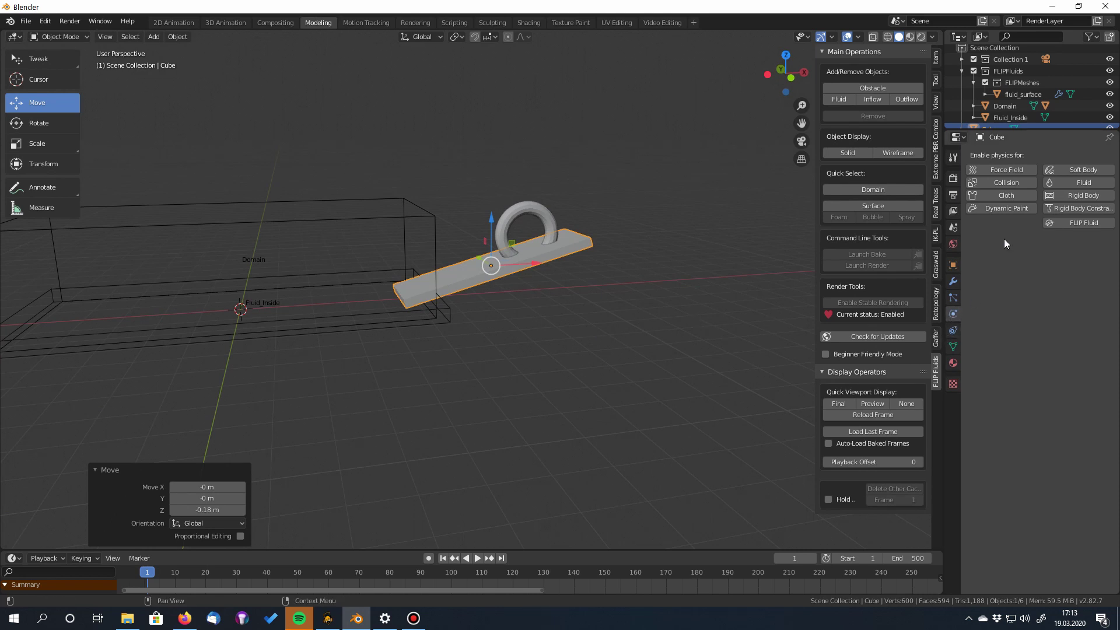
- Enable Rigid Body physics on the tilted board and set its type to Passive
click(1106, 197)
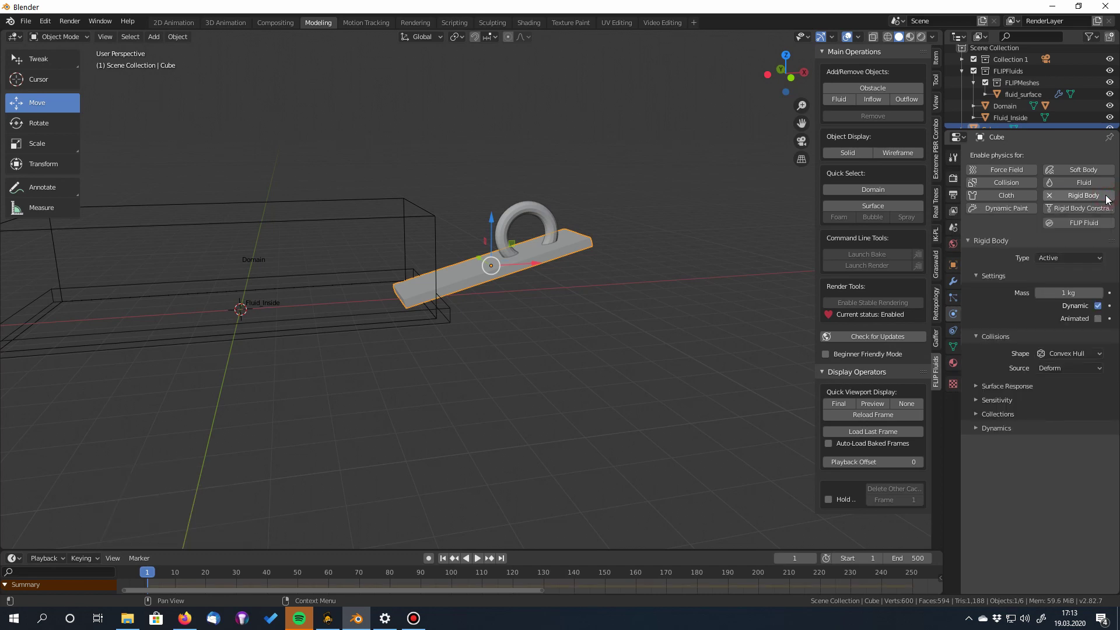
click(1085, 259)
click(1074, 270)
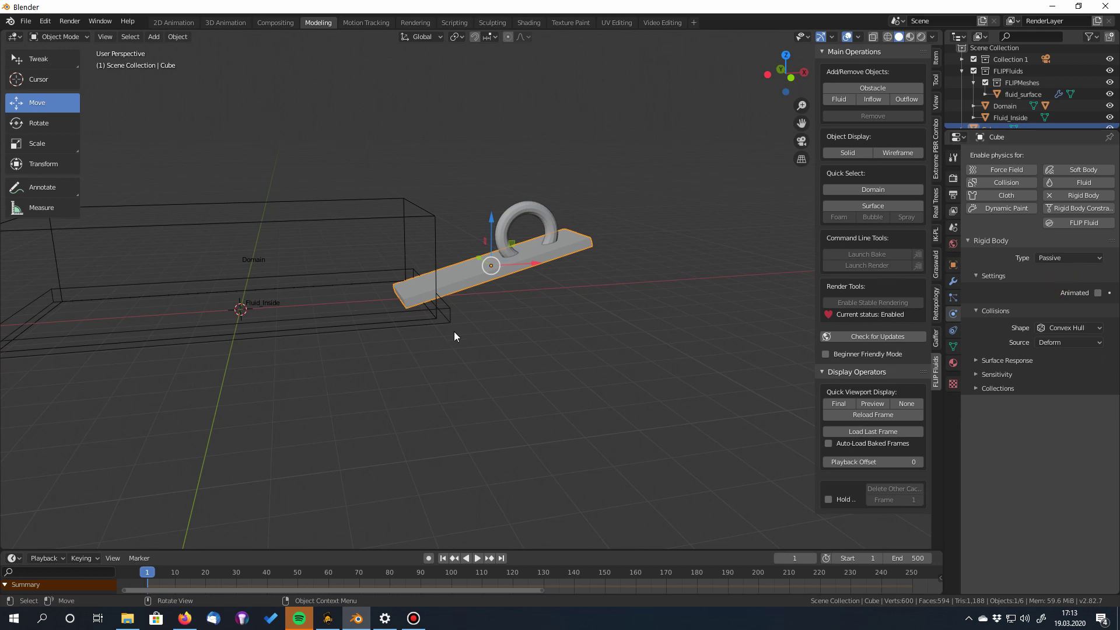
- Rename the tilted board object as Ramp
shift+middle_drag(550, 336, 625, 386)
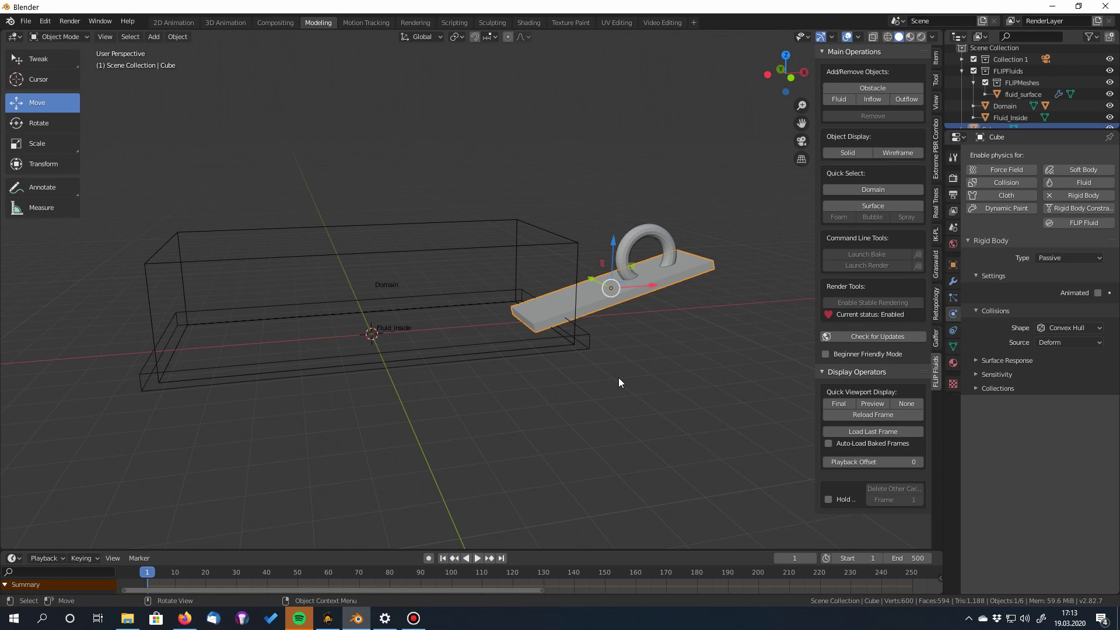
scroll(1027, 93, down, 2)
double_click(990, 106)
text(Ramp)
key(Return)
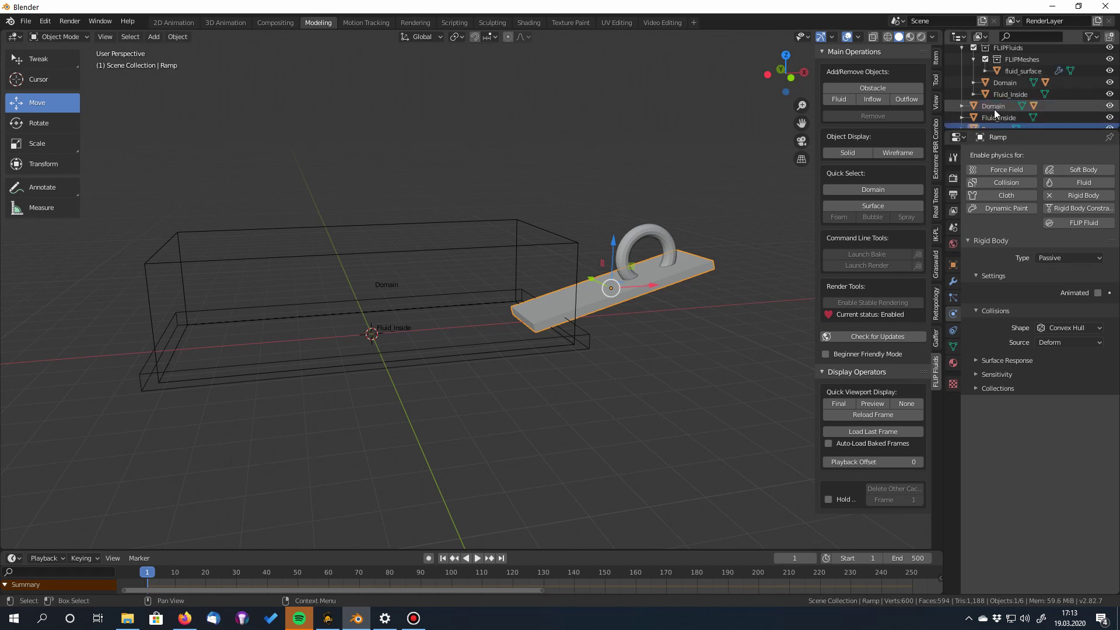
scroll(995, 113, down, 2)
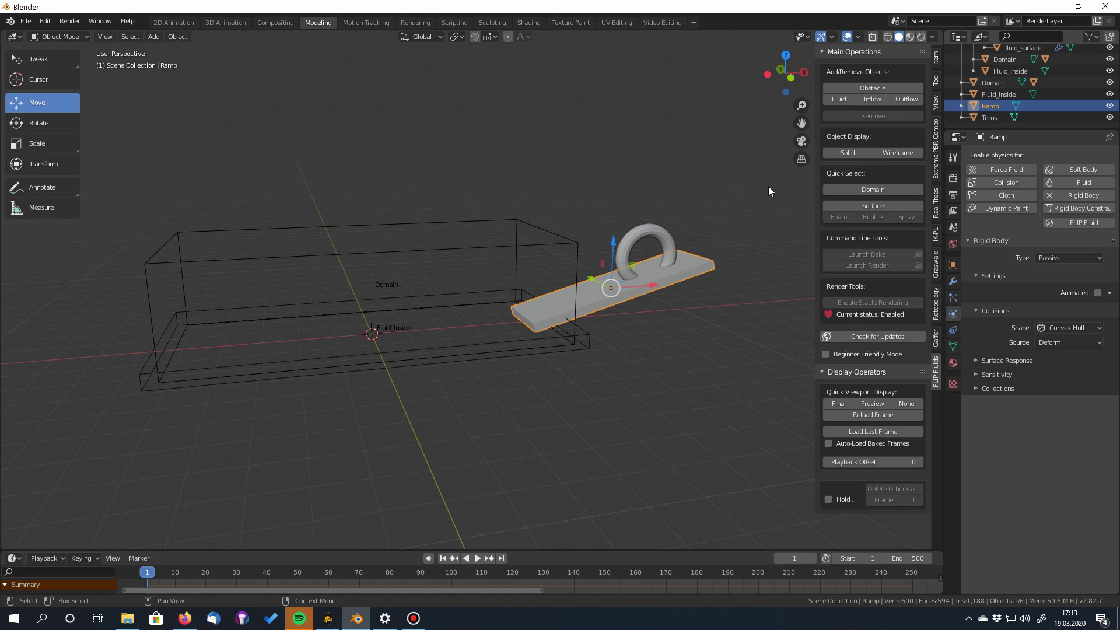
- Add a plane and scale it uniformly by about 3.798
middle_drag(618, 337, 643, 284)
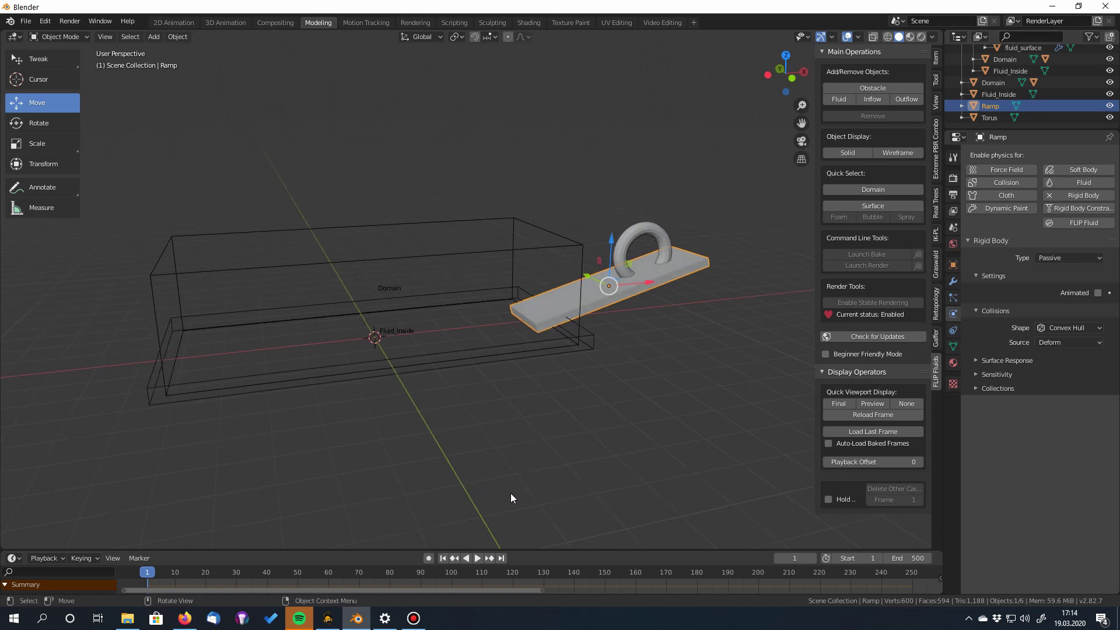
middle_drag(435, 353, 411, 400)
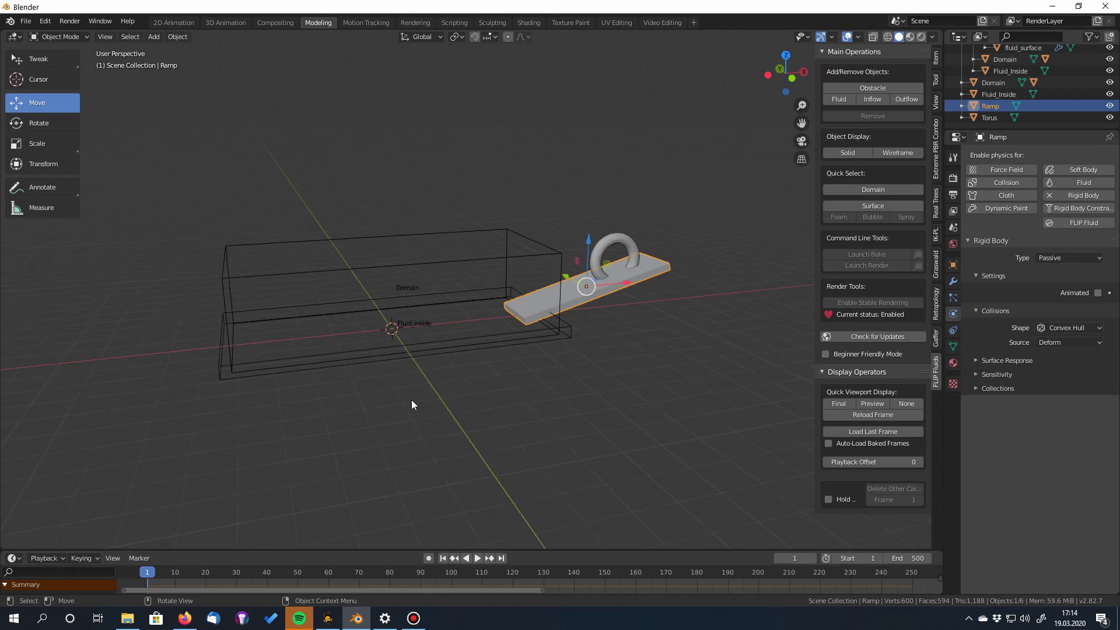
key(shift+a)
mouse_move(411, 403)
mouse_move(387, 368)
click(450, 368)
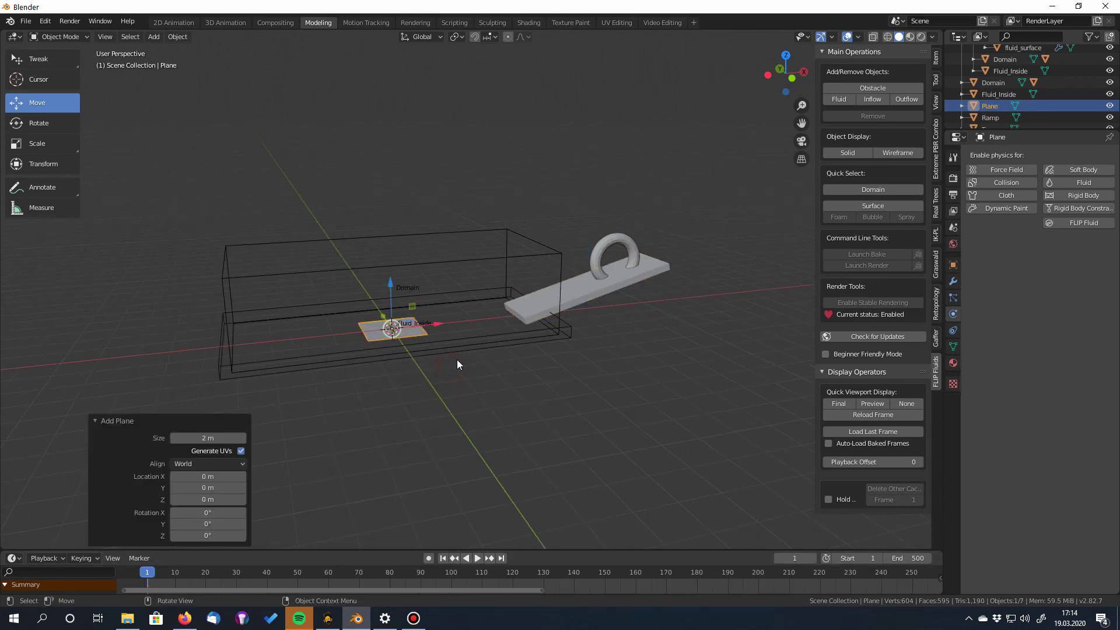
key(s)
click(554, 386)
- Stretch the plane along X and move it about 2.4 m along X so it extends beneath the domain and ramp
key(s)
key(x)
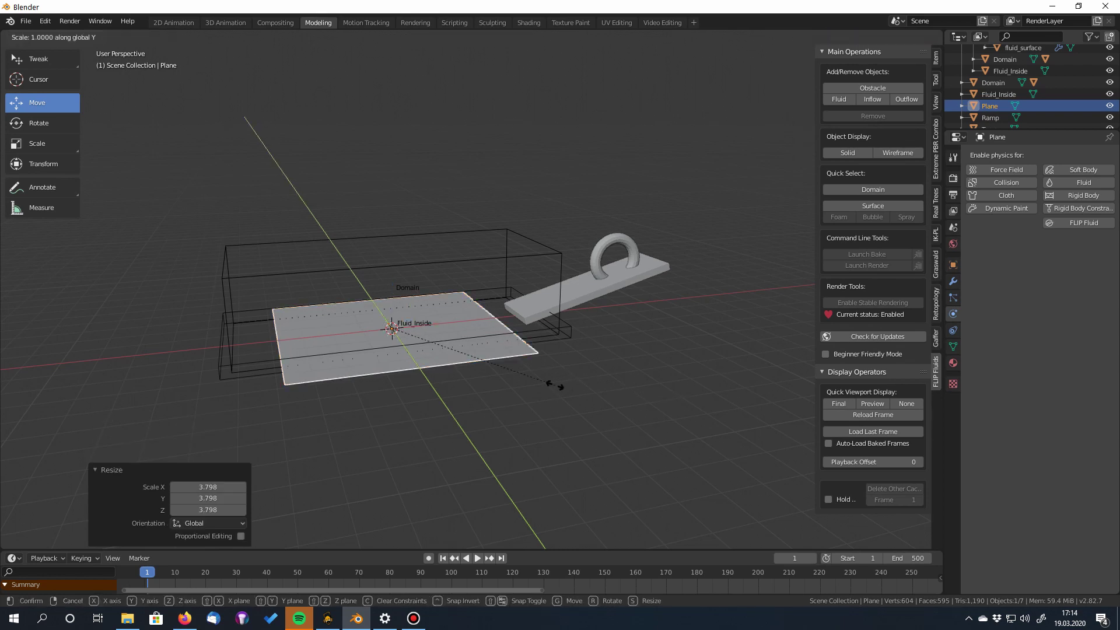
click(888, 338)
drag(433, 325, 452, 290)
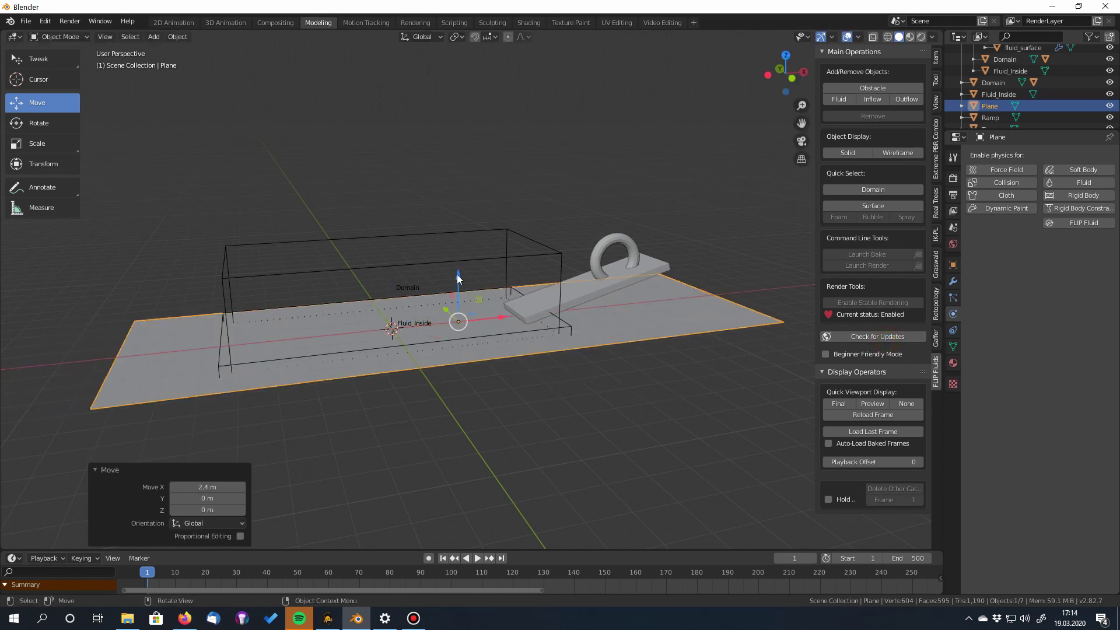
- Enable Rigid Body physics on the plane and set its type to Passive
click(1083, 192)
click(1044, 260)
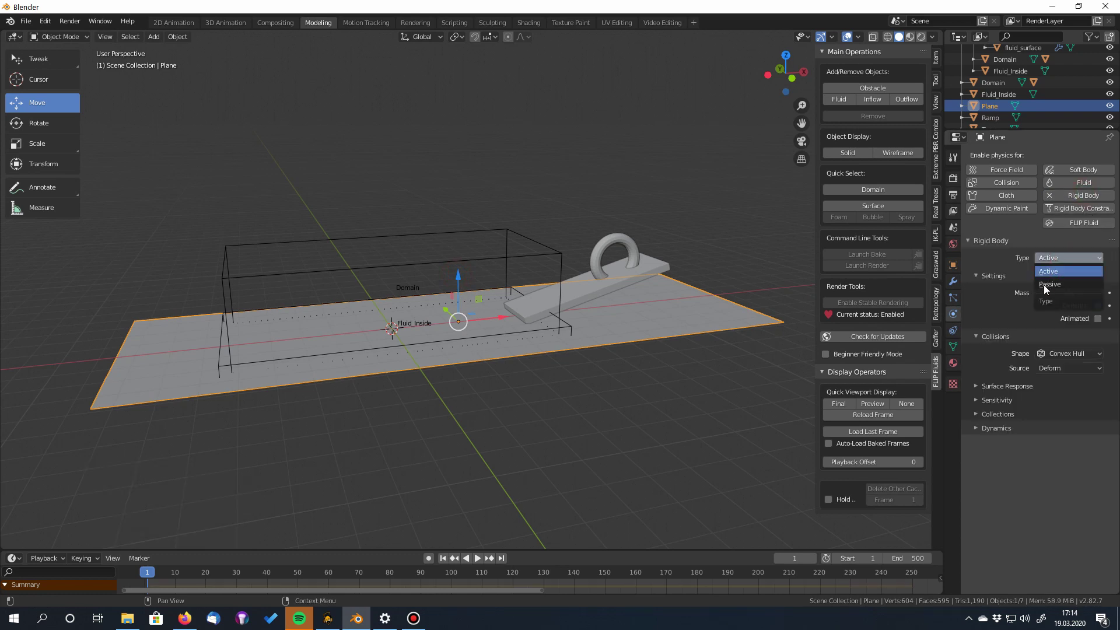
click(1079, 283)
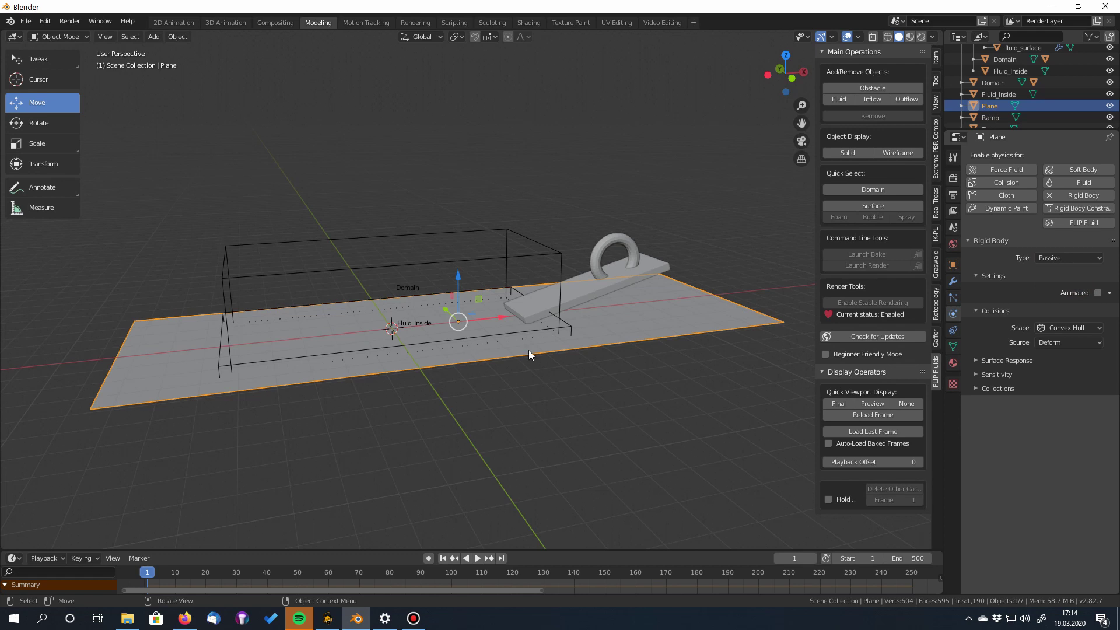
- Rename the plane object as Floor
double_click(991, 106)
text(Floor)
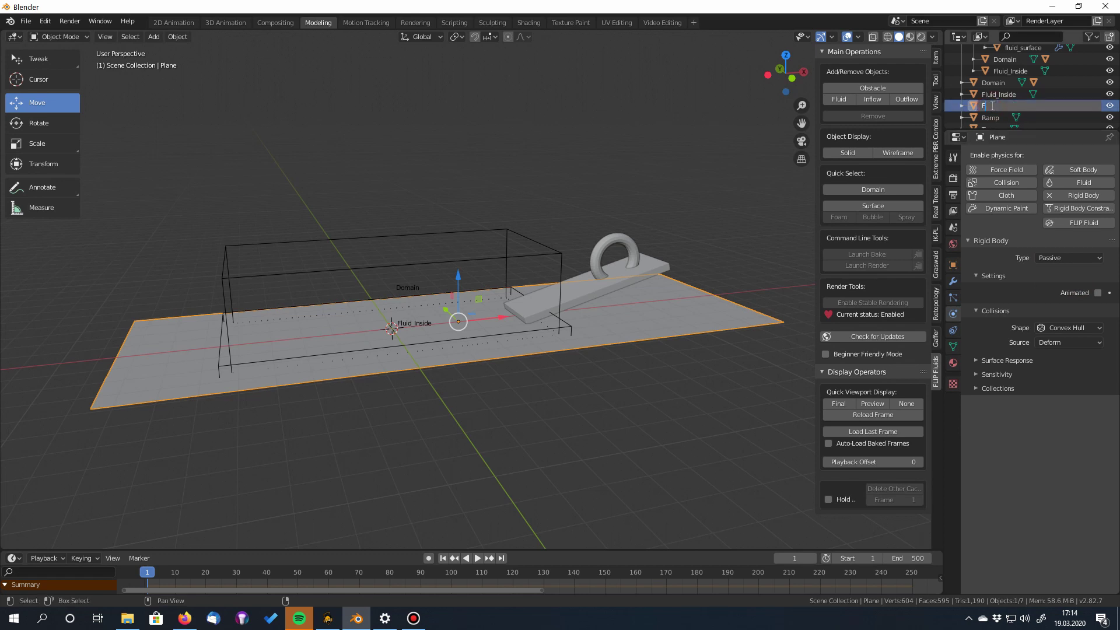
key(Return)
- Select the torus and enable Rigid Body physics on it with the Active type
middle_drag(542, 359, 589, 375)
scroll(635, 382, up, 4)
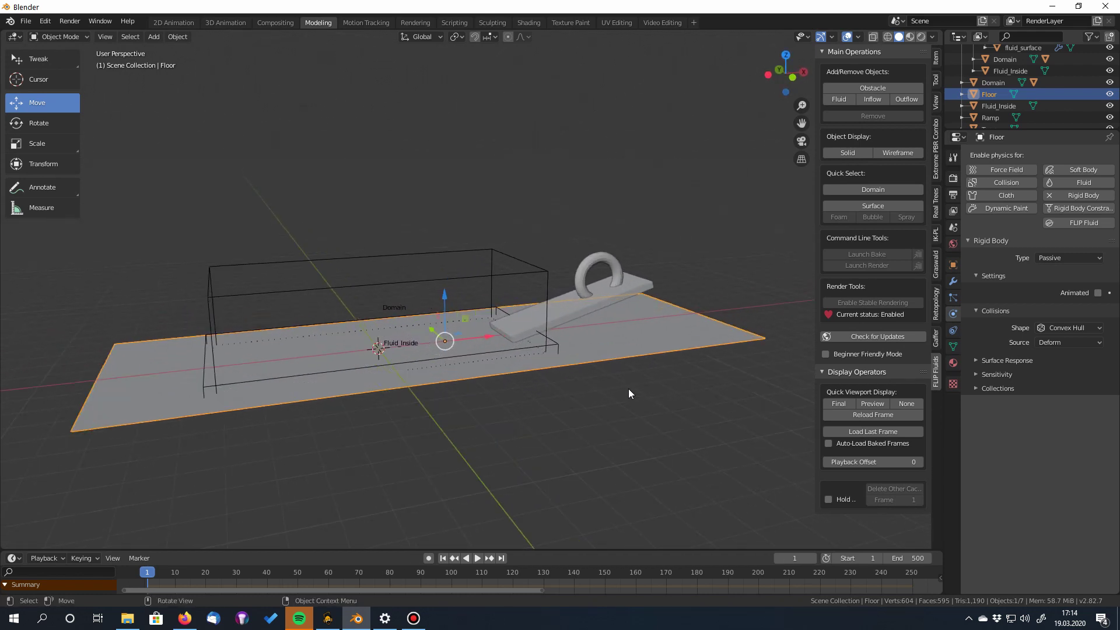
click(611, 258)
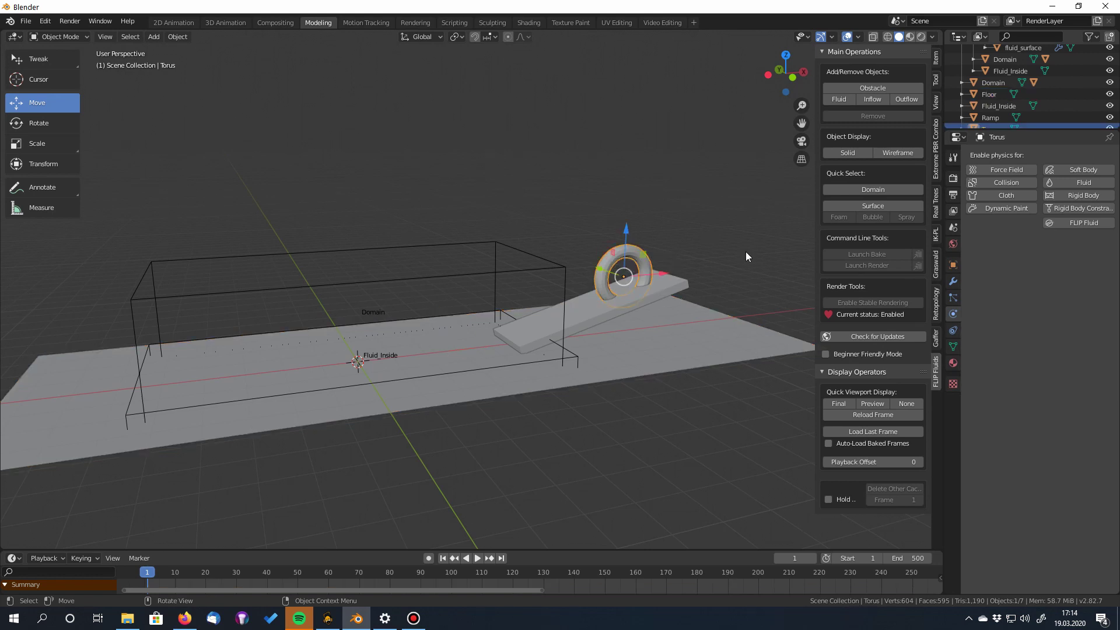
click(1104, 196)
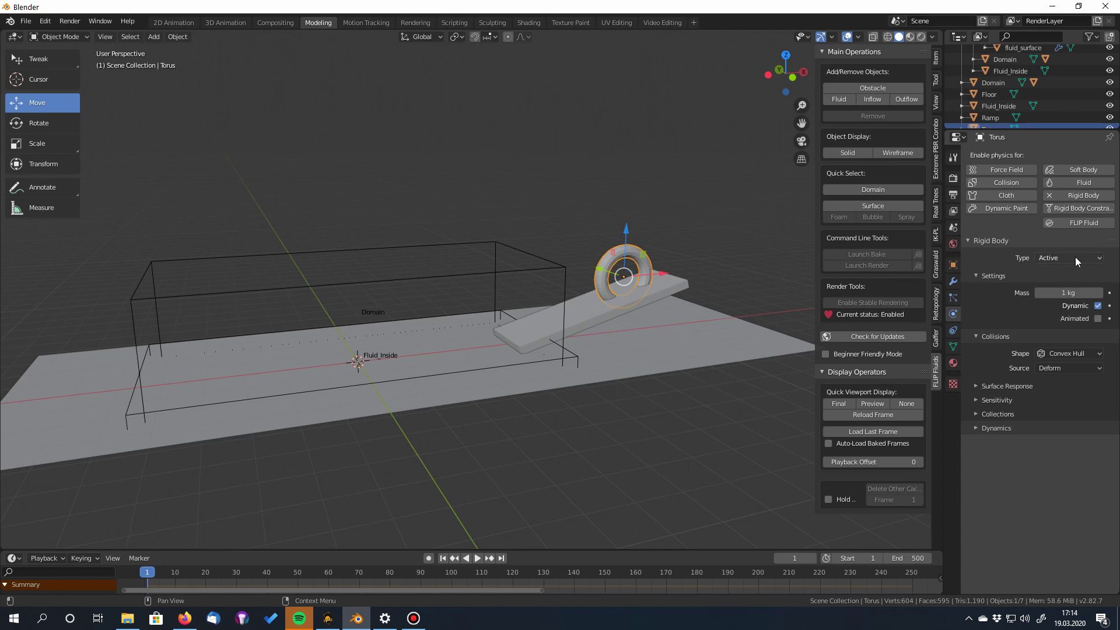
- Raise the torus about 0.878 m along Z above the ramp and play the rigid body animation
drag(627, 229, 636, 196)
middle_drag(688, 202, 660, 188)
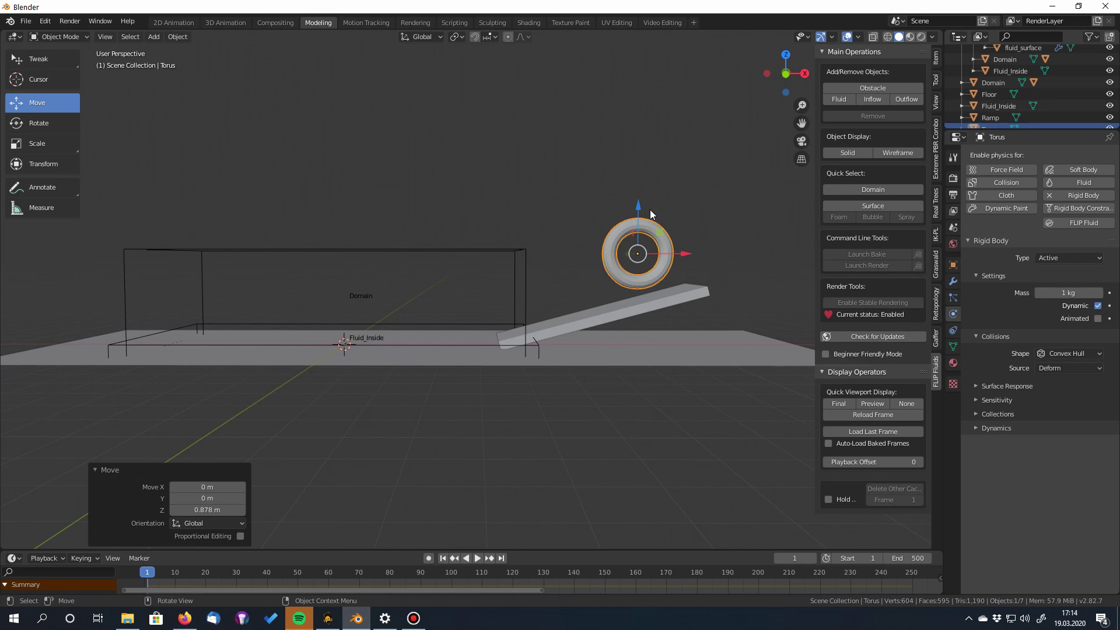
key(space)
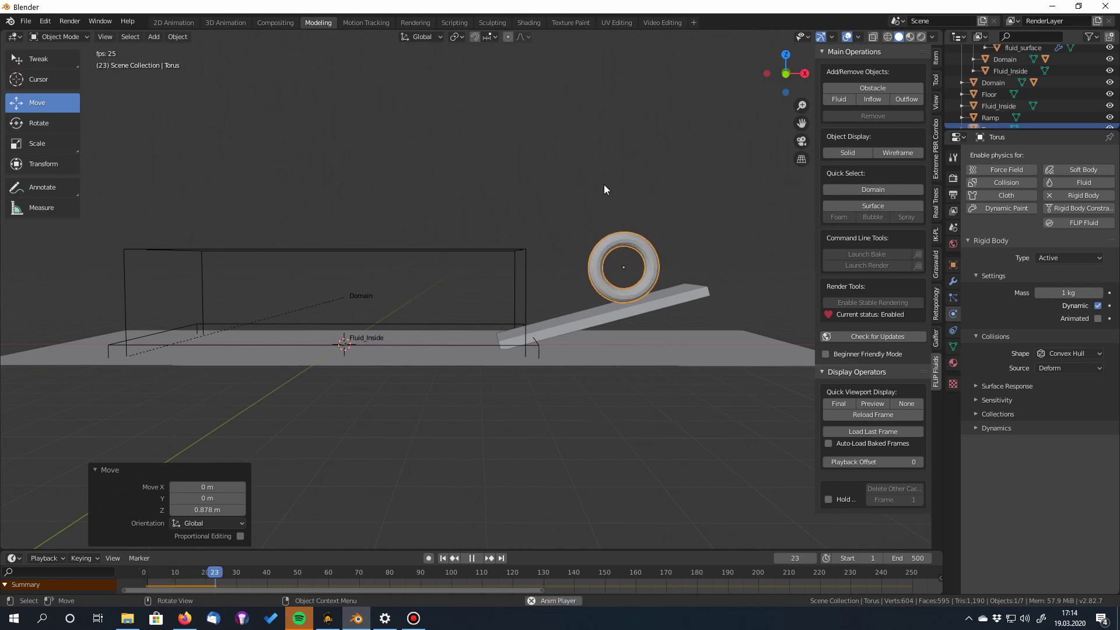
- Stop the playback and bake the scene's Rigid Body World cache with the simulation end at frame 250
middle_drag(436, 177, 460, 177)
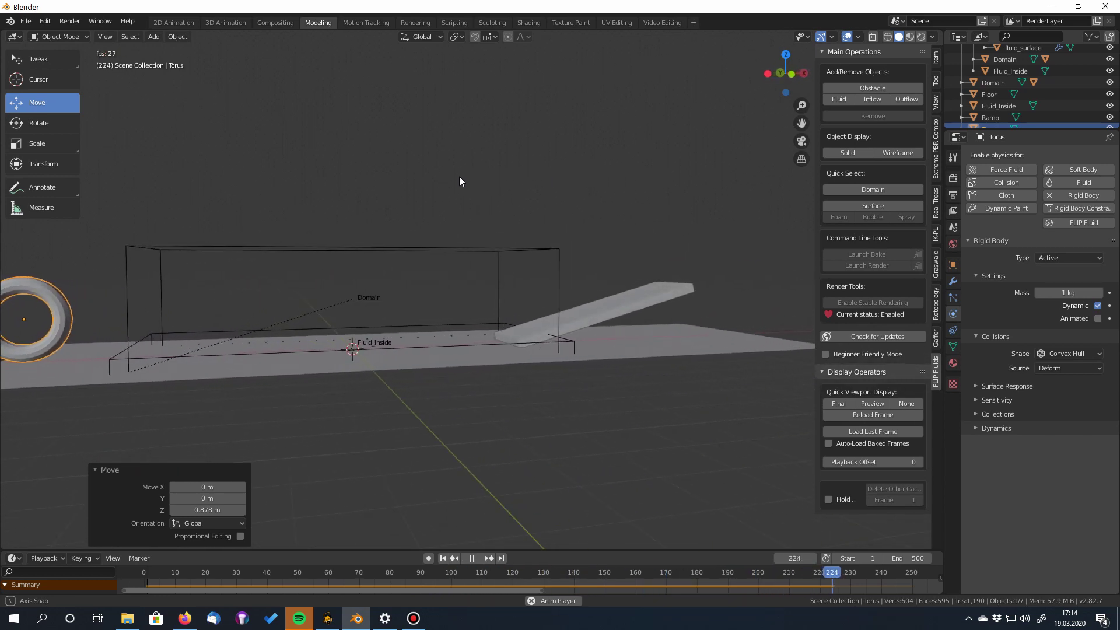
key(space)
click(953, 227)
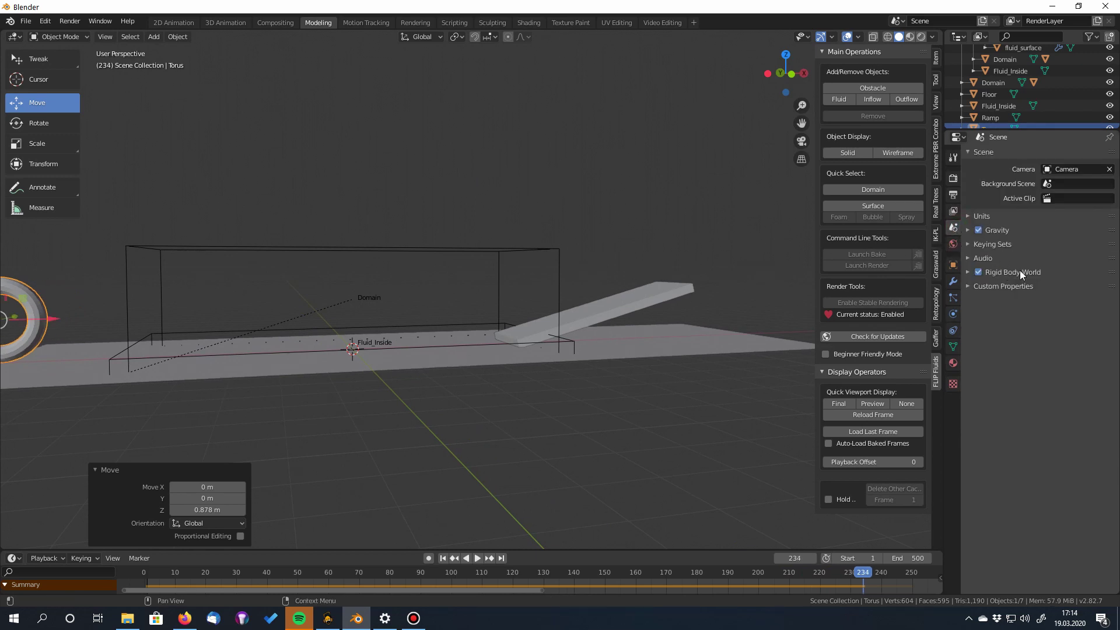
click(968, 271)
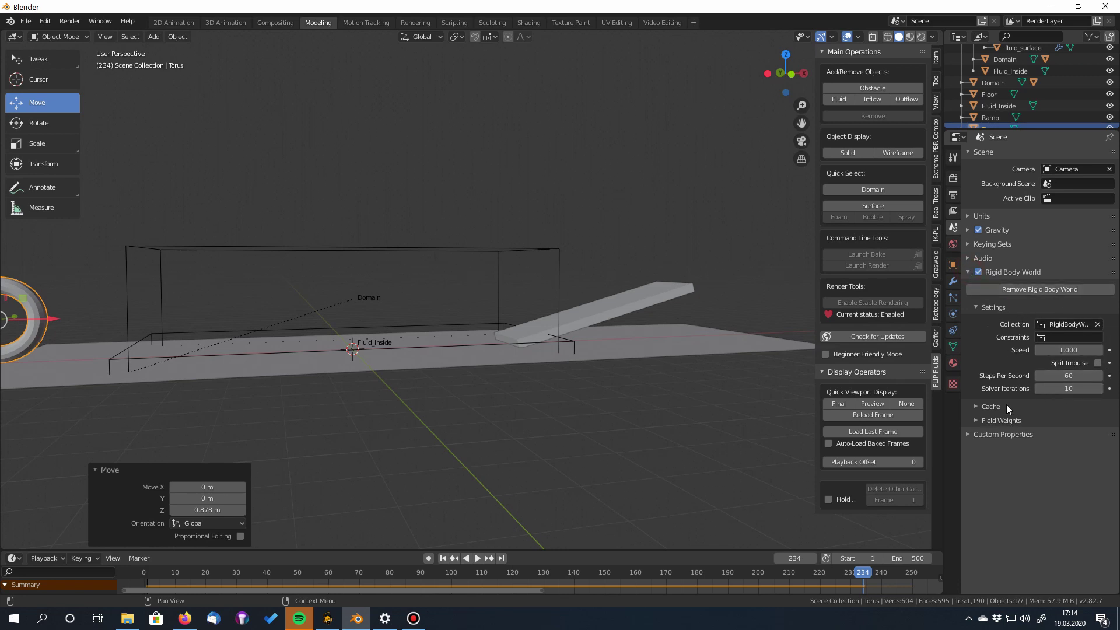
click(976, 407)
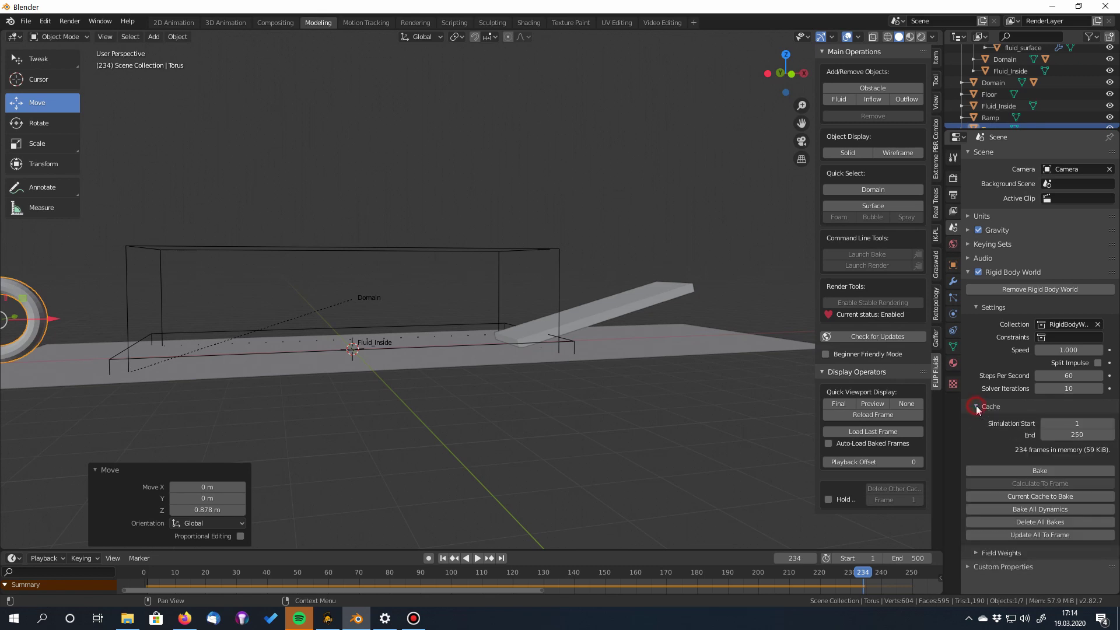
click(1081, 436)
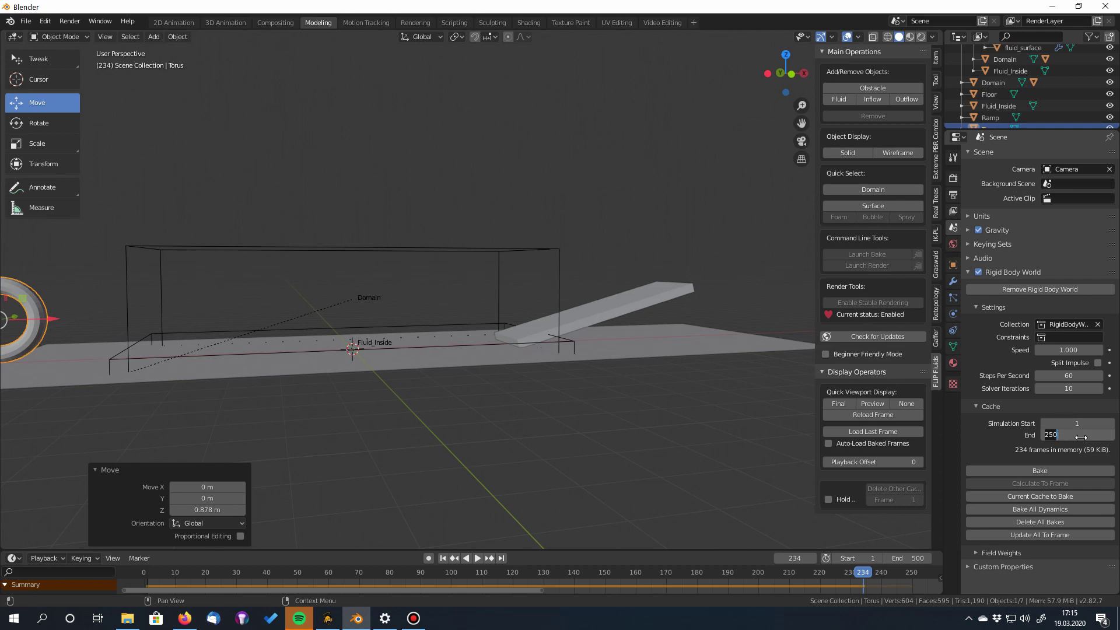
key(Return)
click(1050, 470)
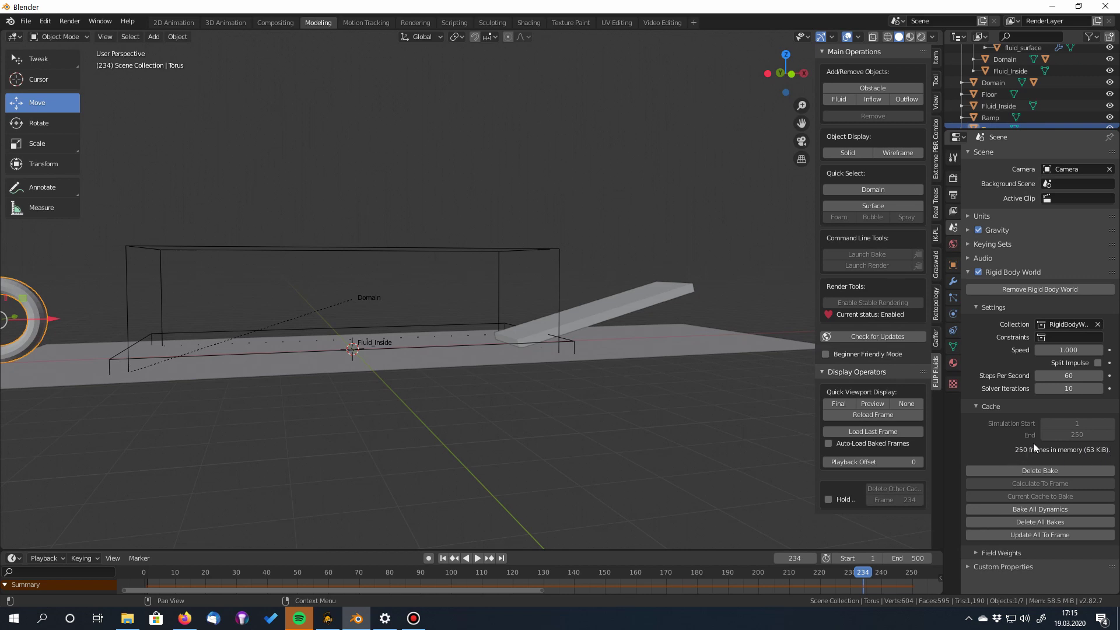
- Play back the baked rigid body animation, scrub through it and return the timeline to frame 1
scroll(540, 417, down, 2)
key(space)
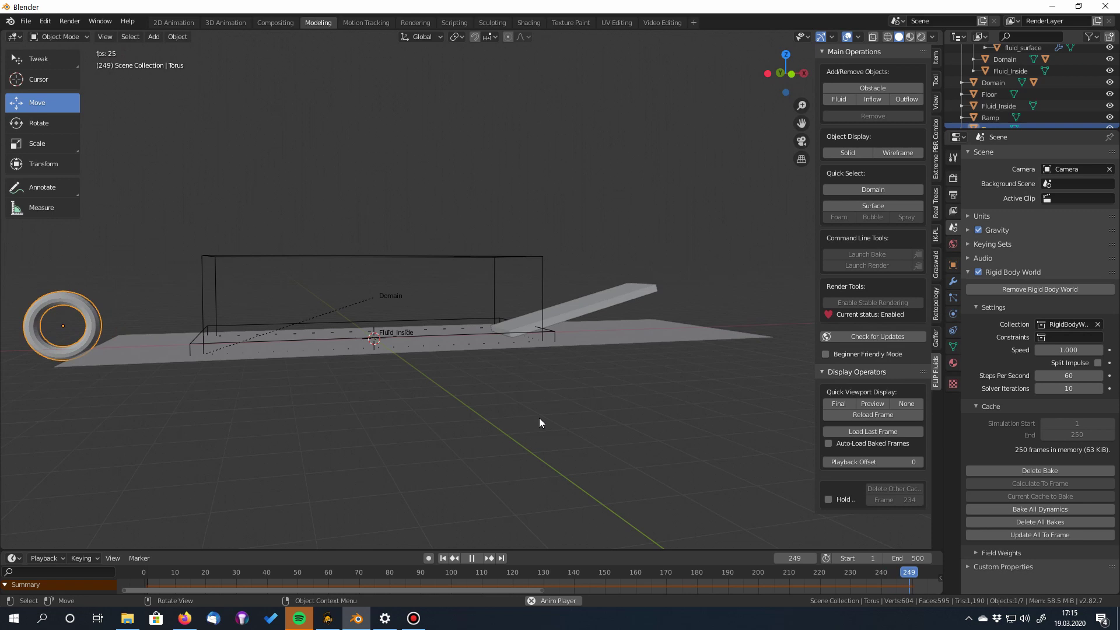
key(space)
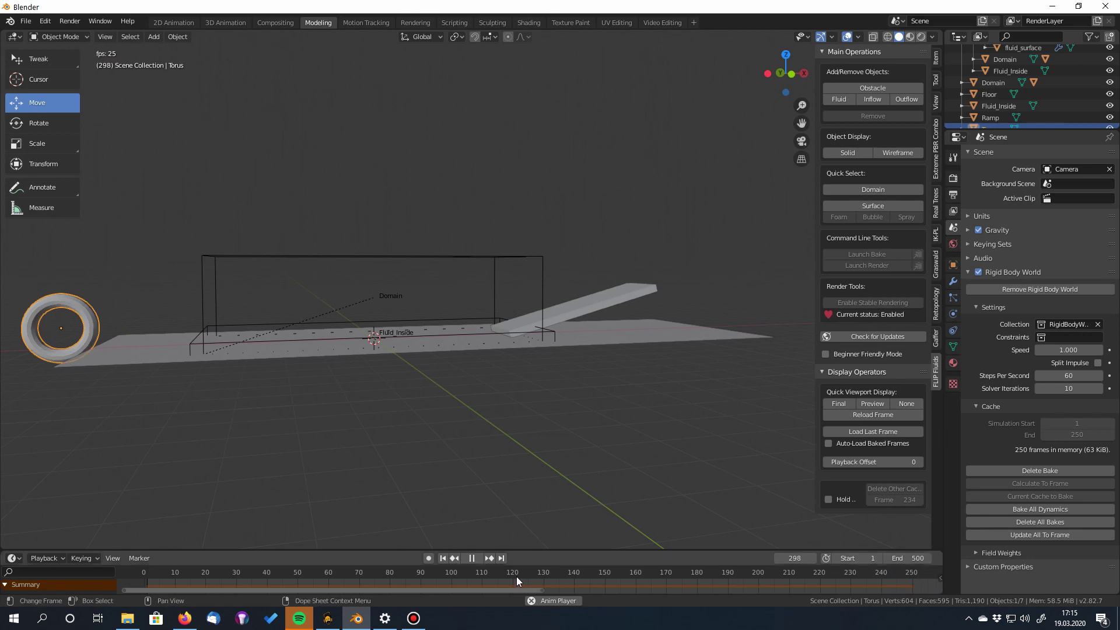
key(space)
drag(534, 572, 149, 582)
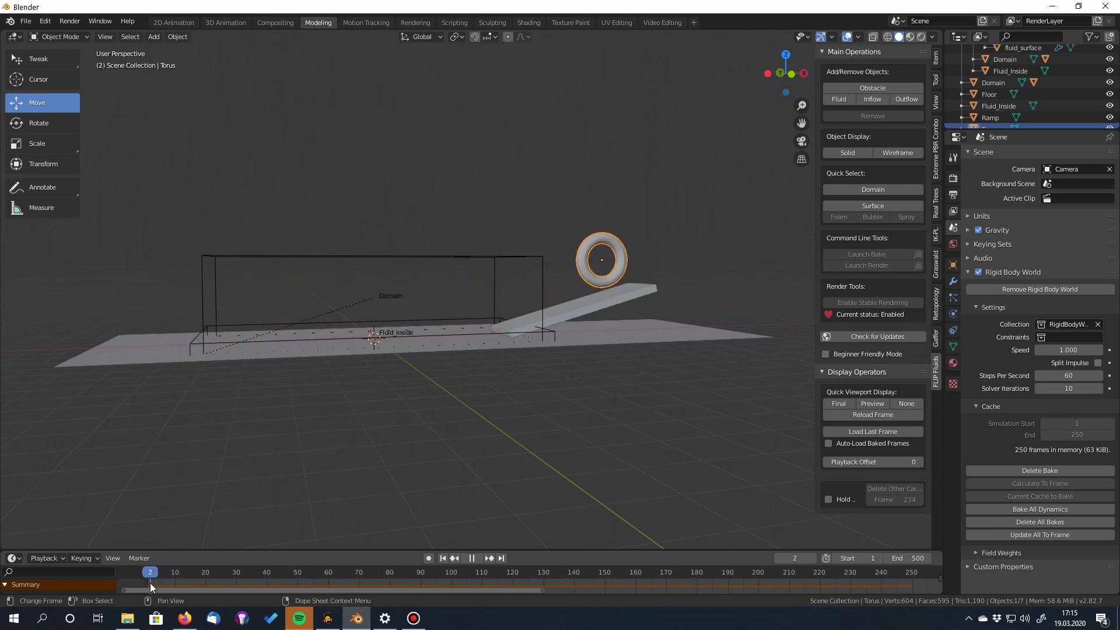
drag(231, 582, 147, 570)
key(space)
- Examine how the floor and the fluid slab sit relative to the domain and the ramp
middle_drag(580, 390, 628, 386)
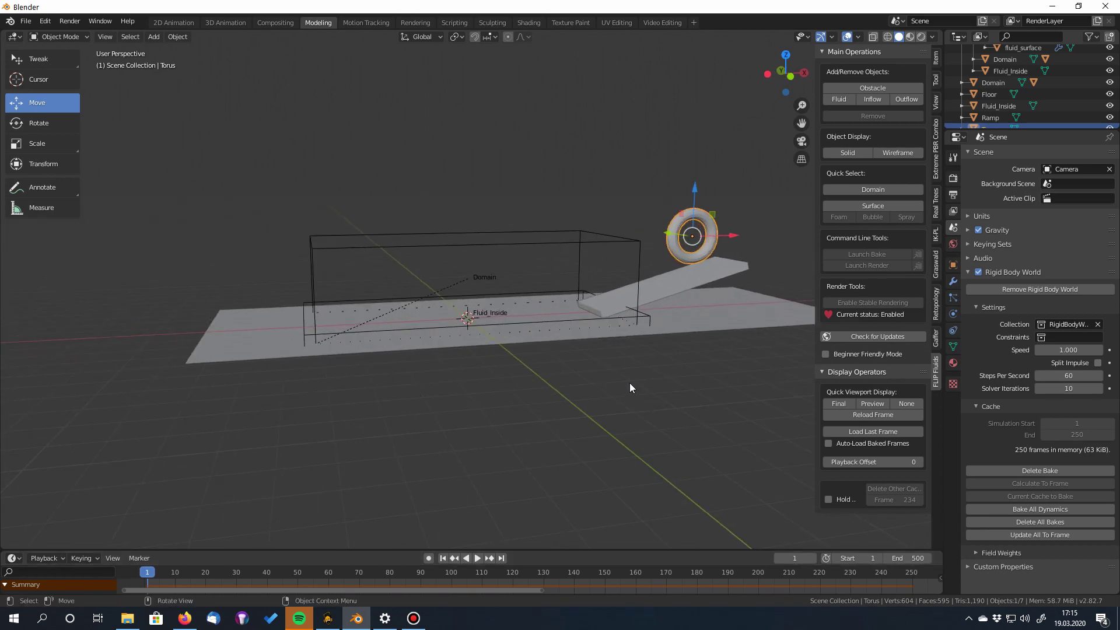
click(691, 318)
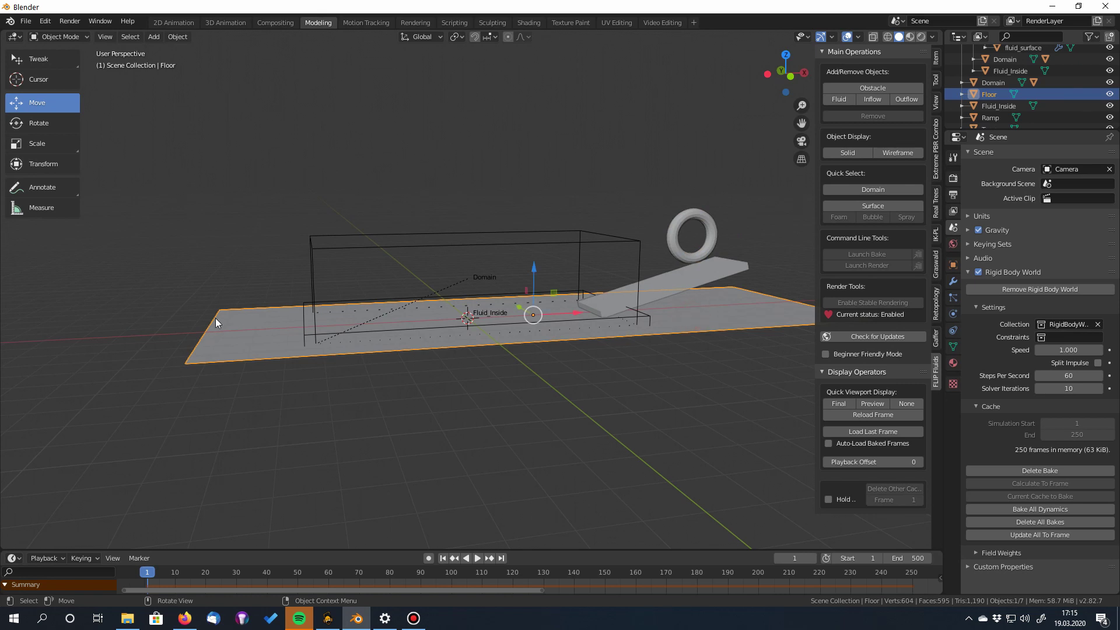
click(649, 316)
middle_drag(541, 356, 539, 346)
mouse_move(581, 315)
middle_down()
mouse_move(565, 337)
mouse_move(563, 313)
middle_up()
middle_drag(616, 341, 624, 364)
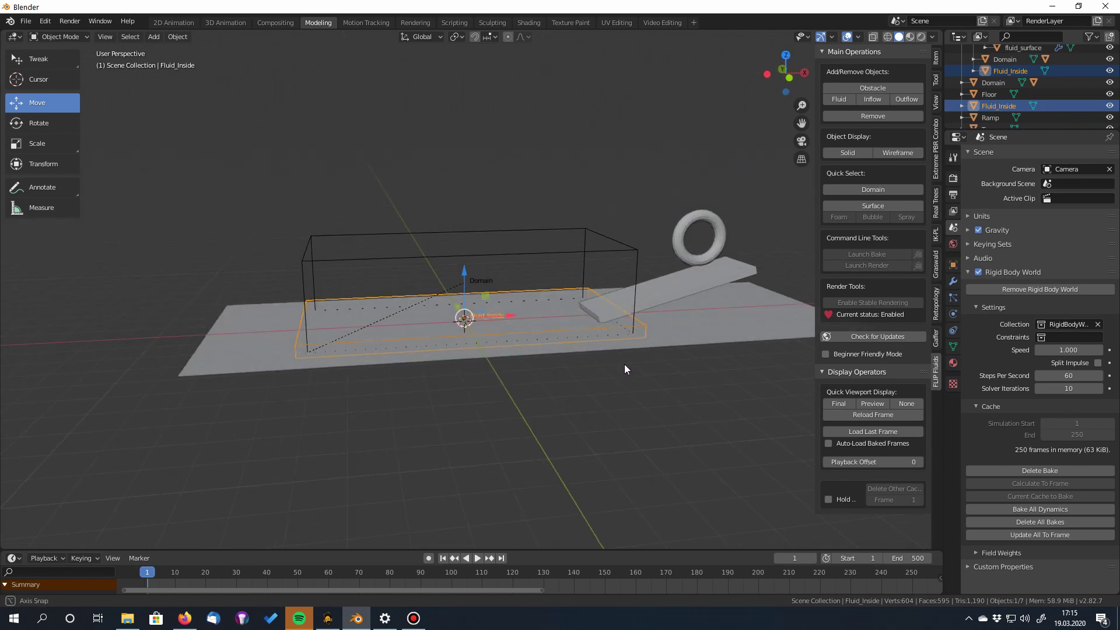
click(733, 338)
- Select the ramp and enable FLIP Fluid physics on it with the Obstacle type
click(663, 290)
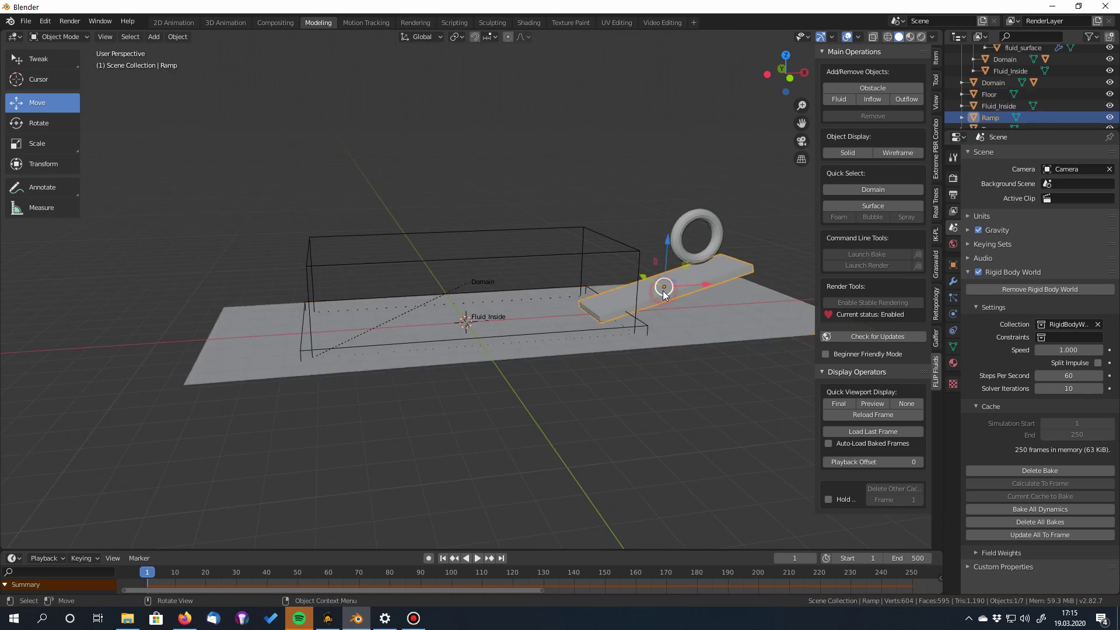
middle_drag(701, 345, 599, 303)
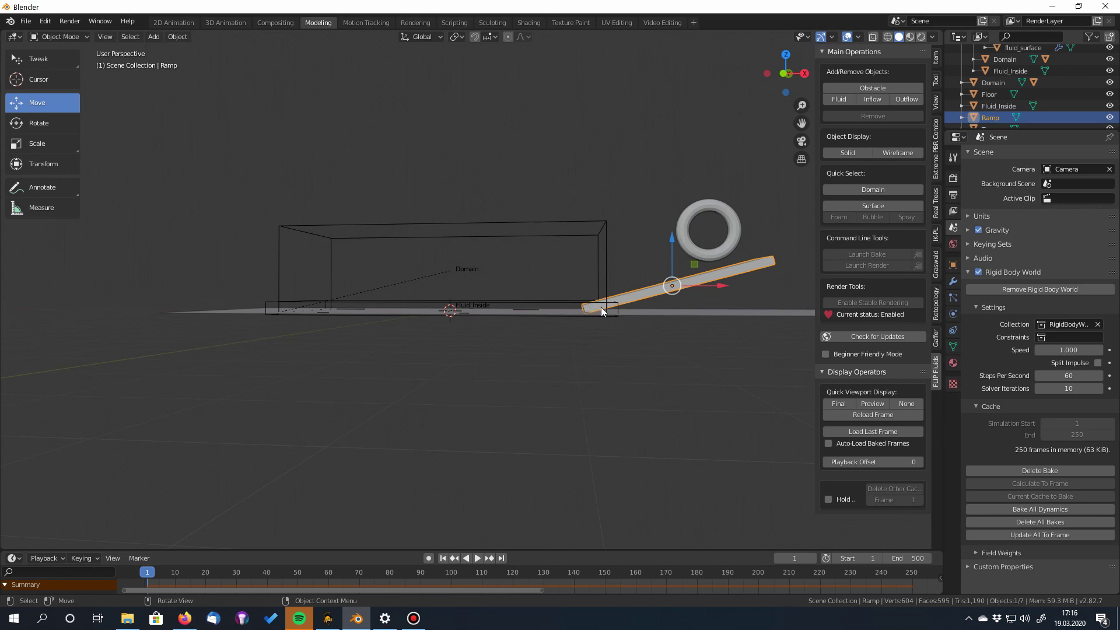
scroll(597, 311, up, 1)
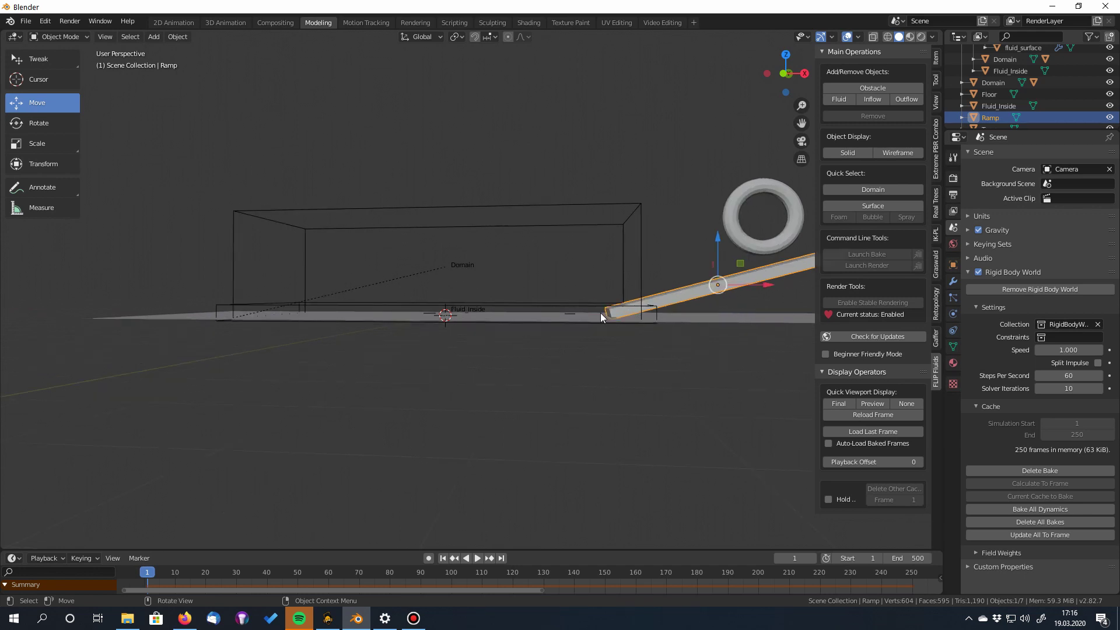
middle_drag(621, 332, 667, 377)
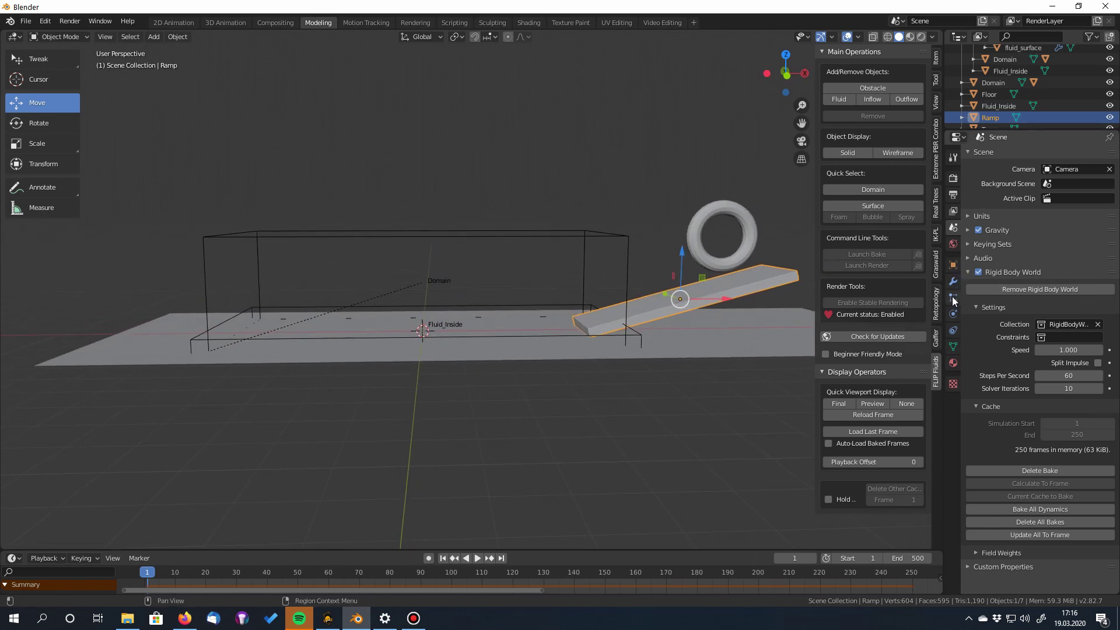
click(953, 314)
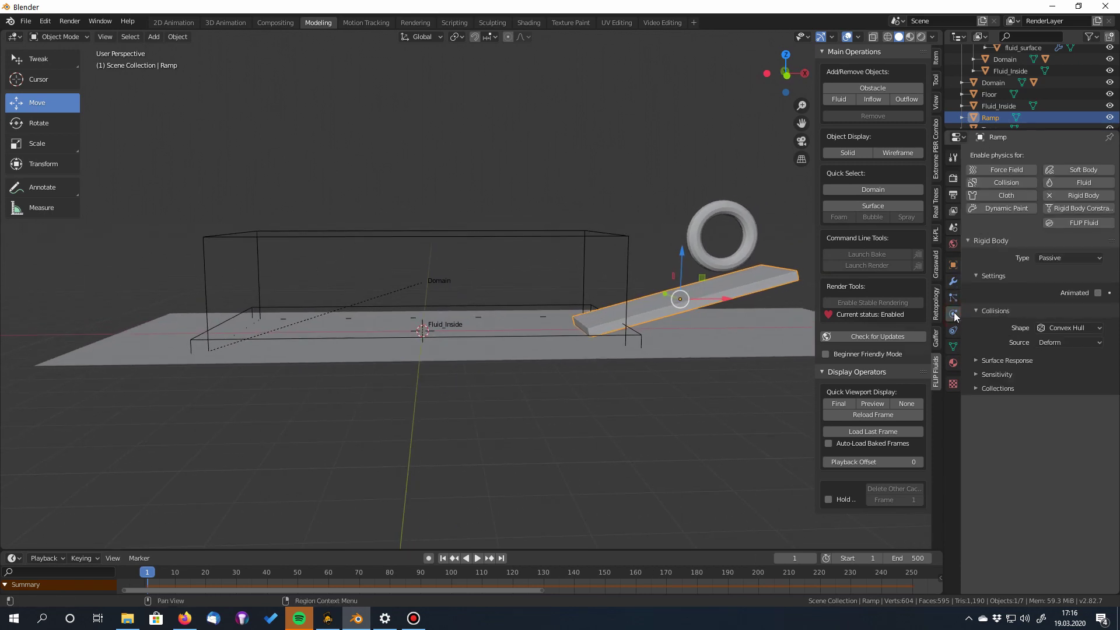
click(1075, 222)
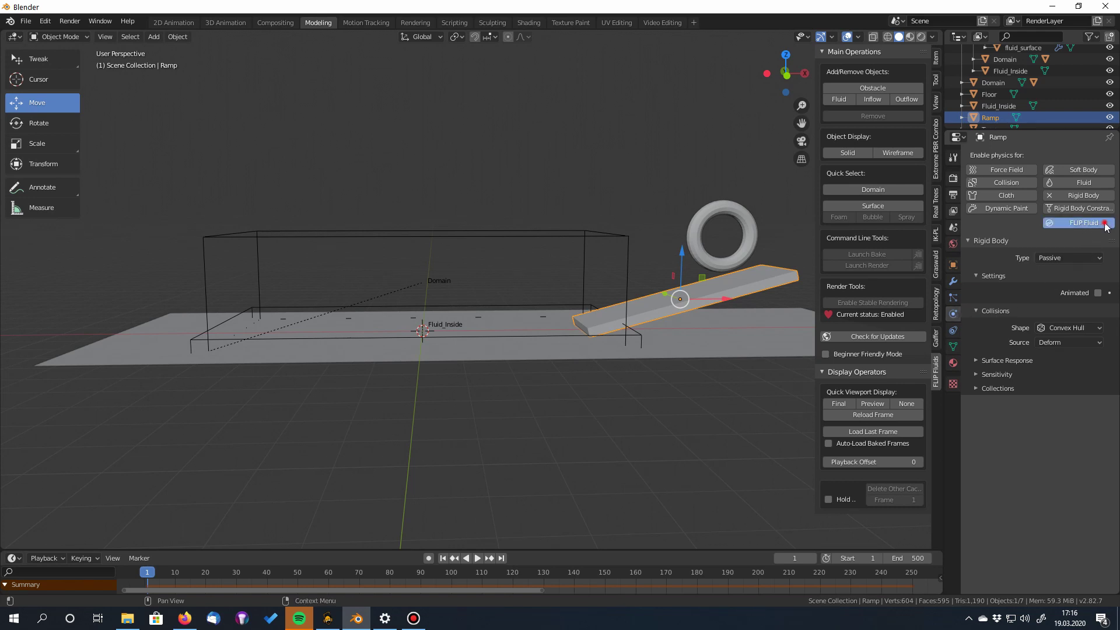
click(1078, 258)
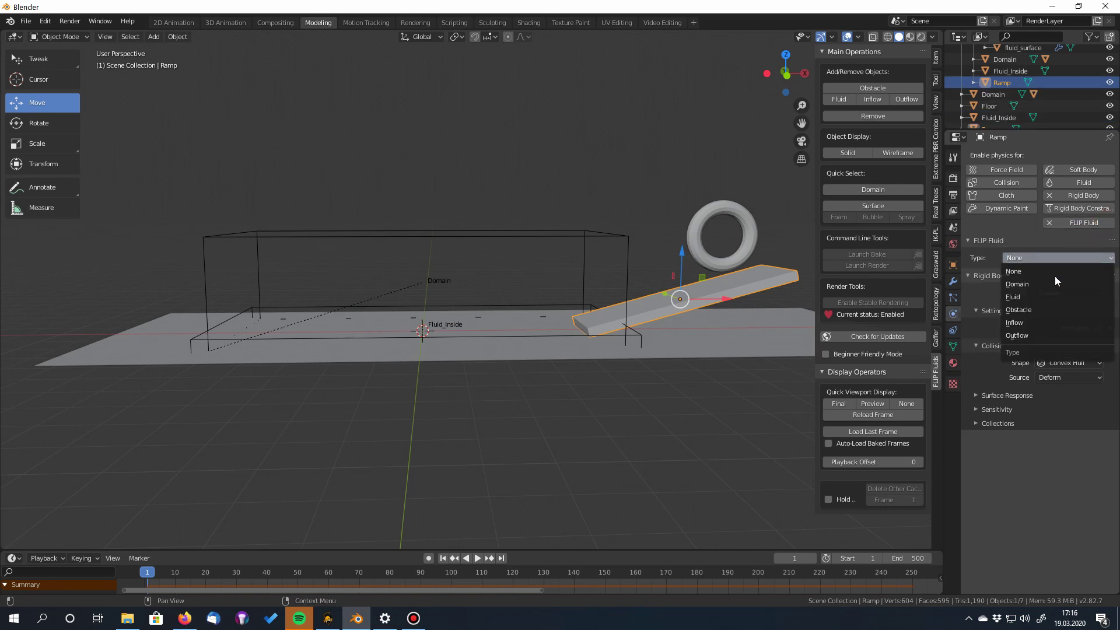
click(1052, 310)
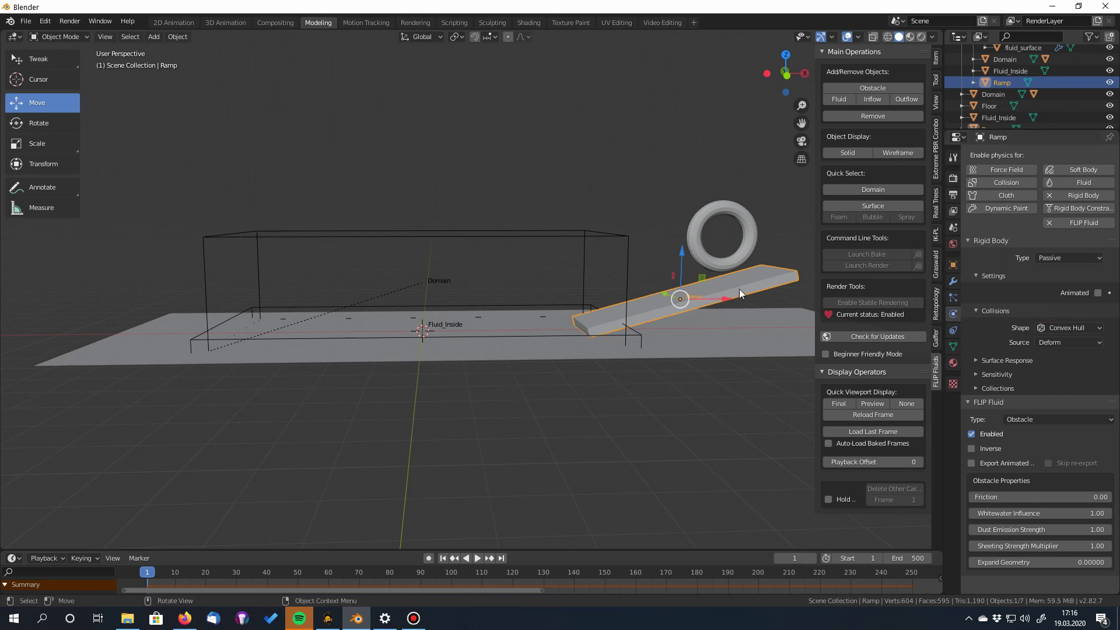
- Select the fluid slab briefly, reselect the ramp and collapse its Rigid Body settings
click(548, 304)
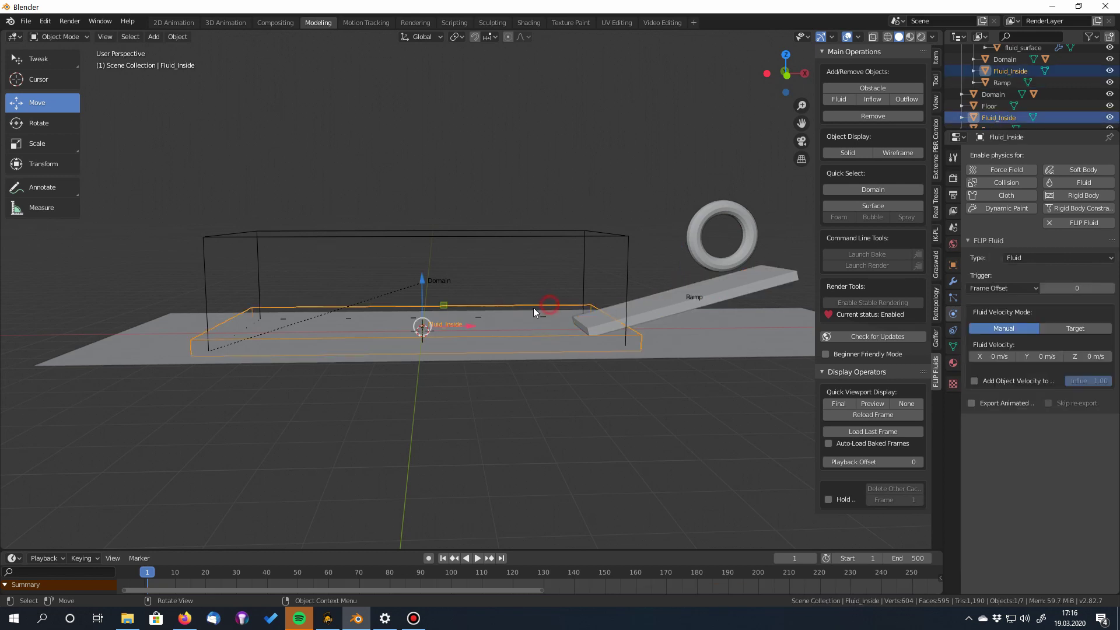
click(732, 293)
middle_drag(740, 408, 729, 399)
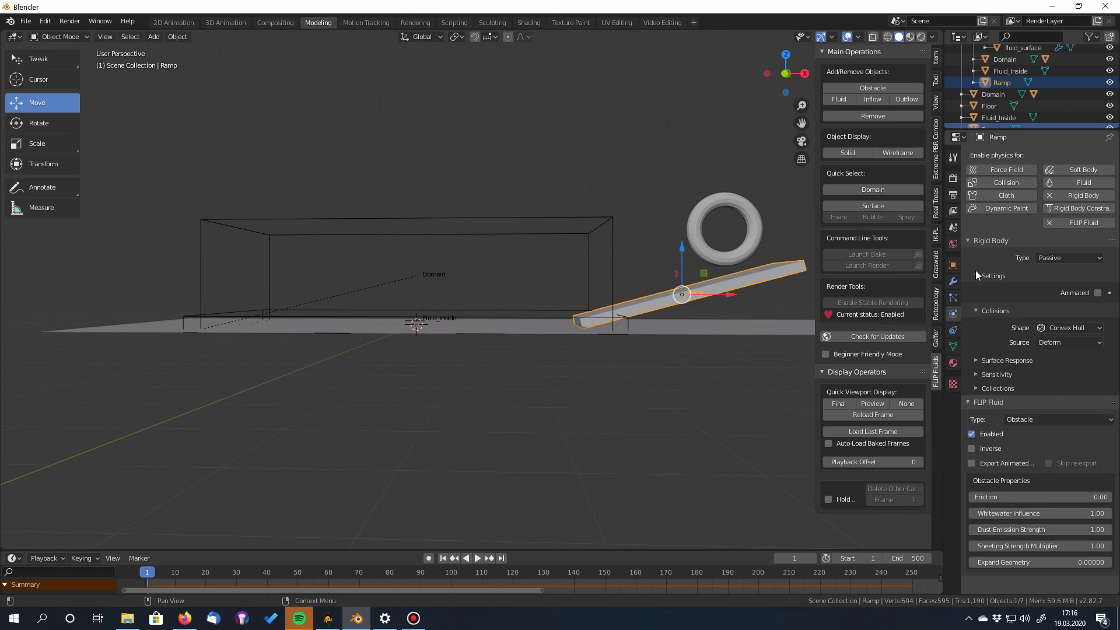
click(968, 240)
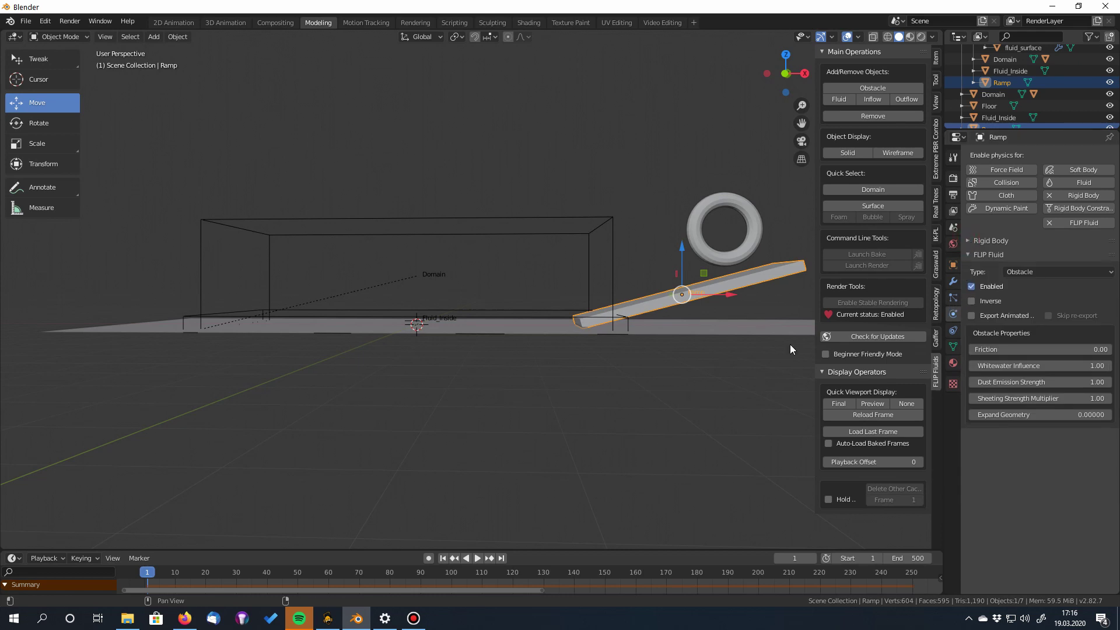
- Make the torus a FLIP Fluid Obstacle with Export Animated Mesh and Skip re-export enabled
click(718, 199)
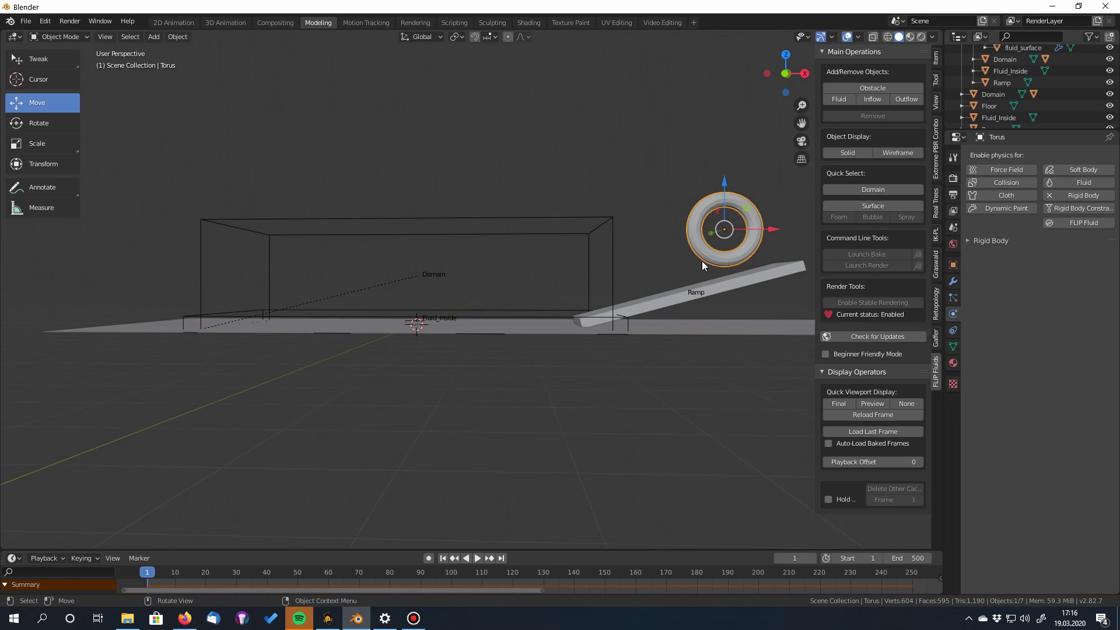
click(1099, 223)
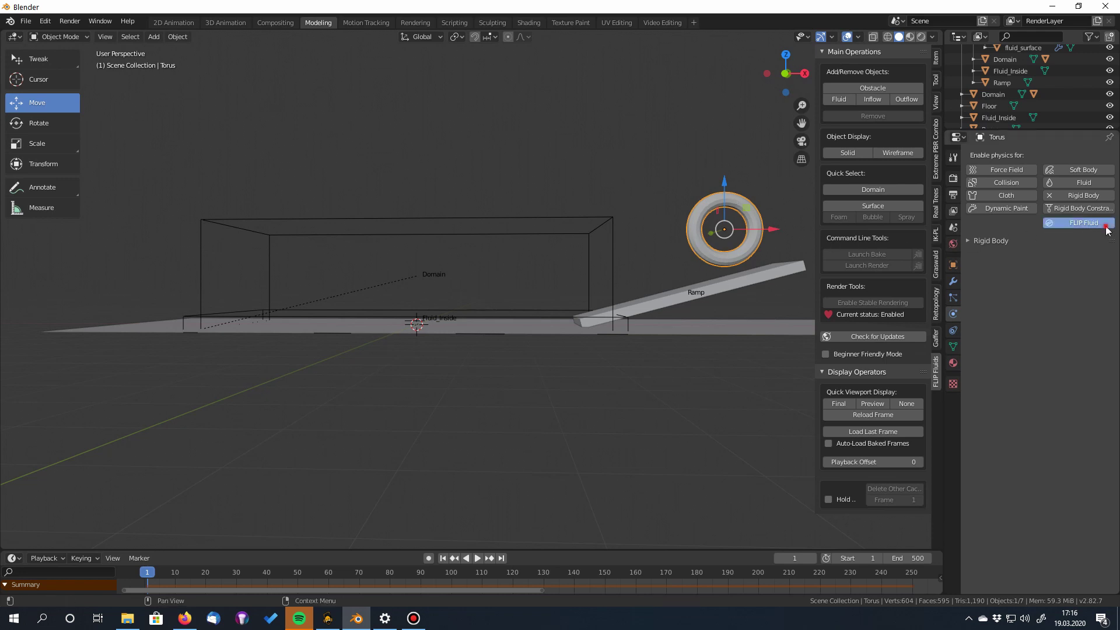
click(1048, 258)
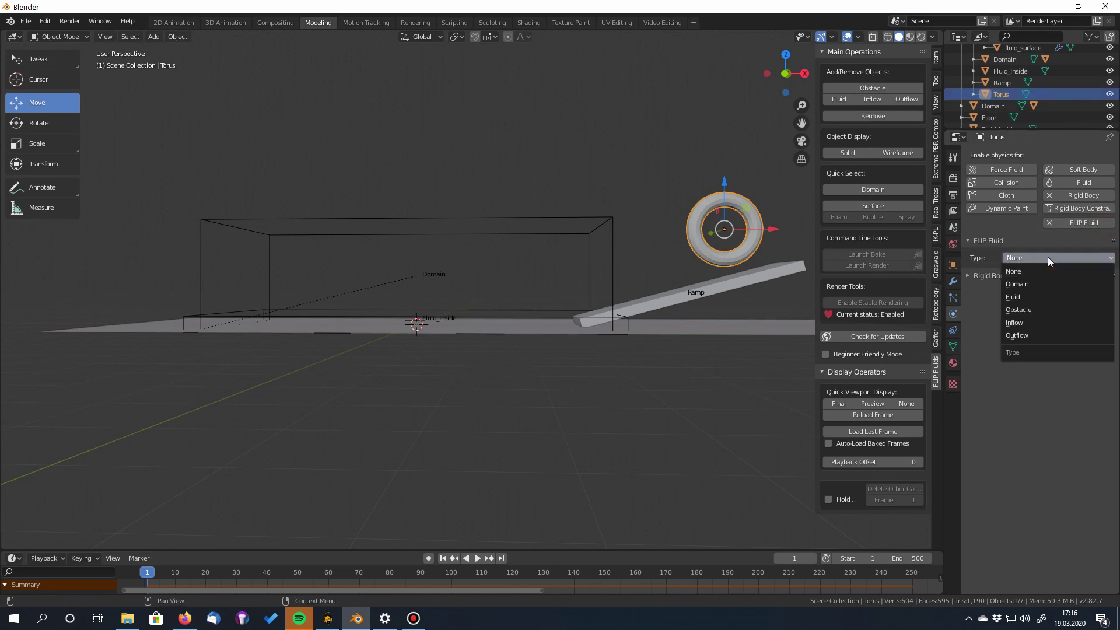
click(1048, 311)
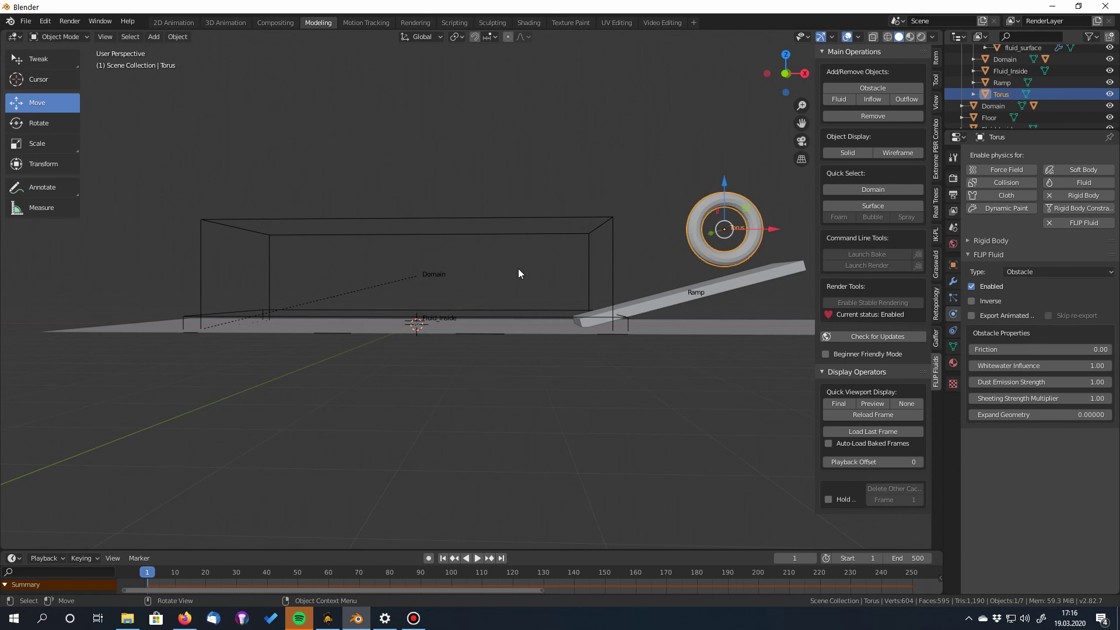
click(971, 315)
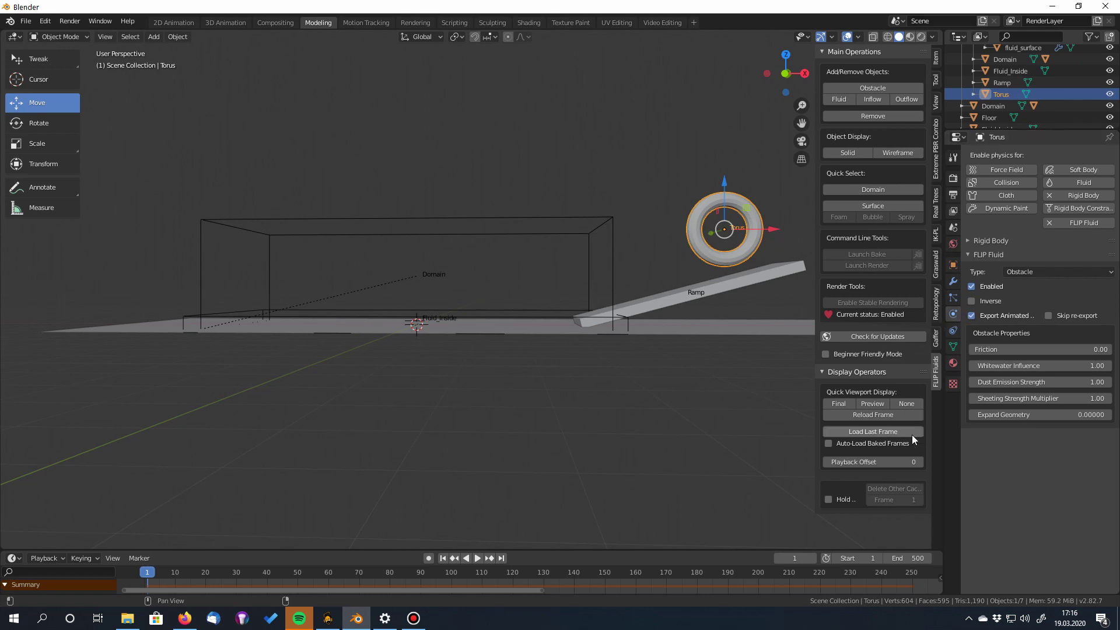
drag(943, 435, 908, 435)
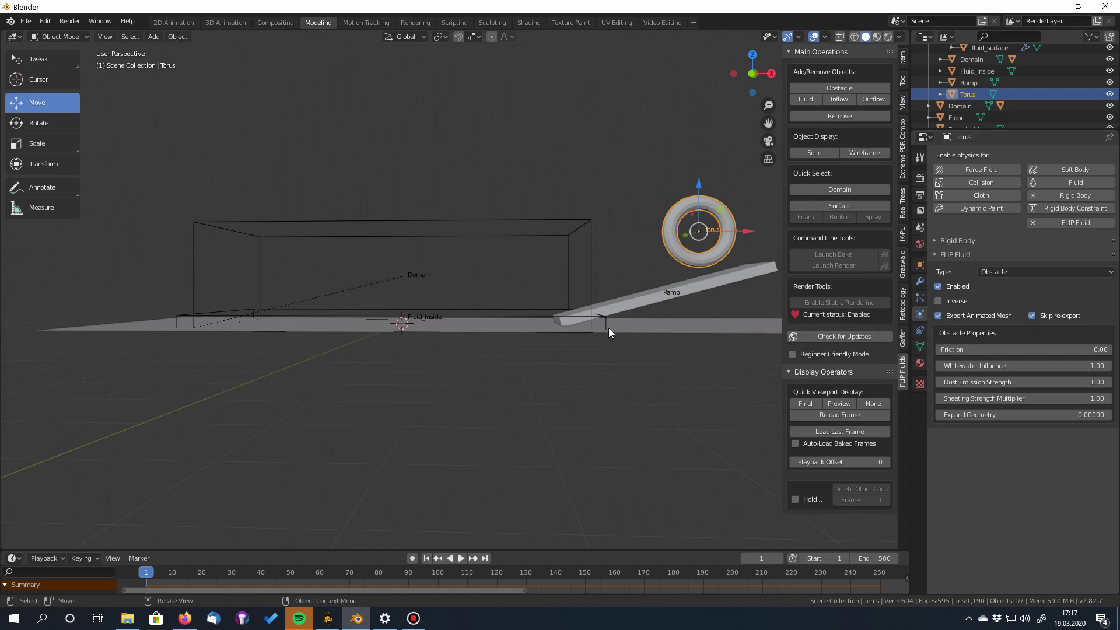
- Save the scene as torus_through_domain.blend in the "2- Object types" folder
scroll(476, 393, down, 1)
middle_drag(475, 393, 496, 403)
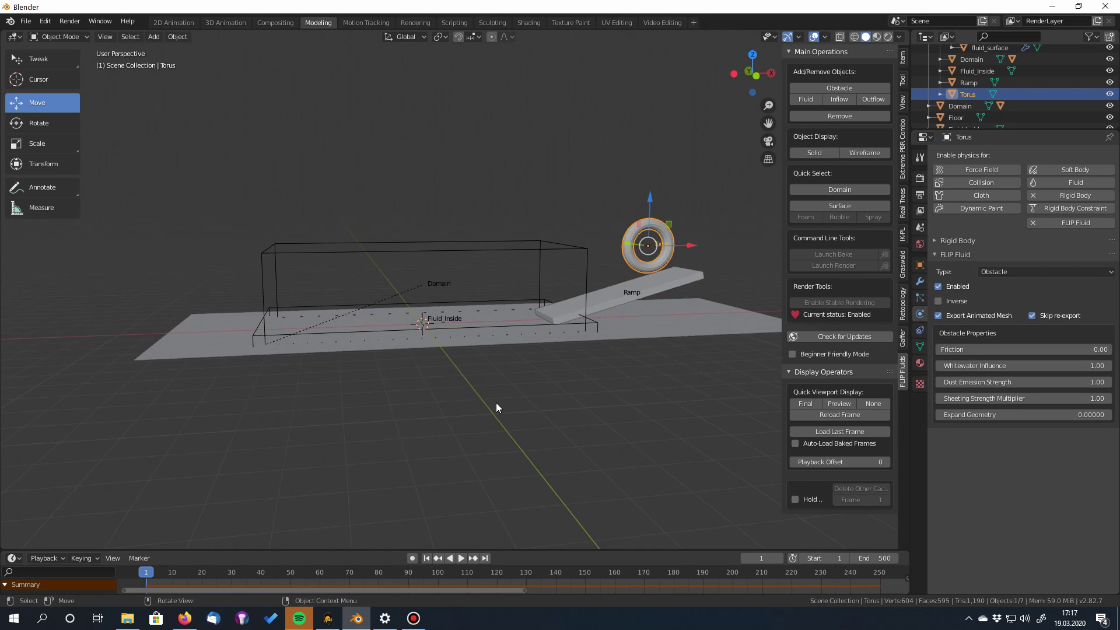
click(26, 21)
click(44, 109)
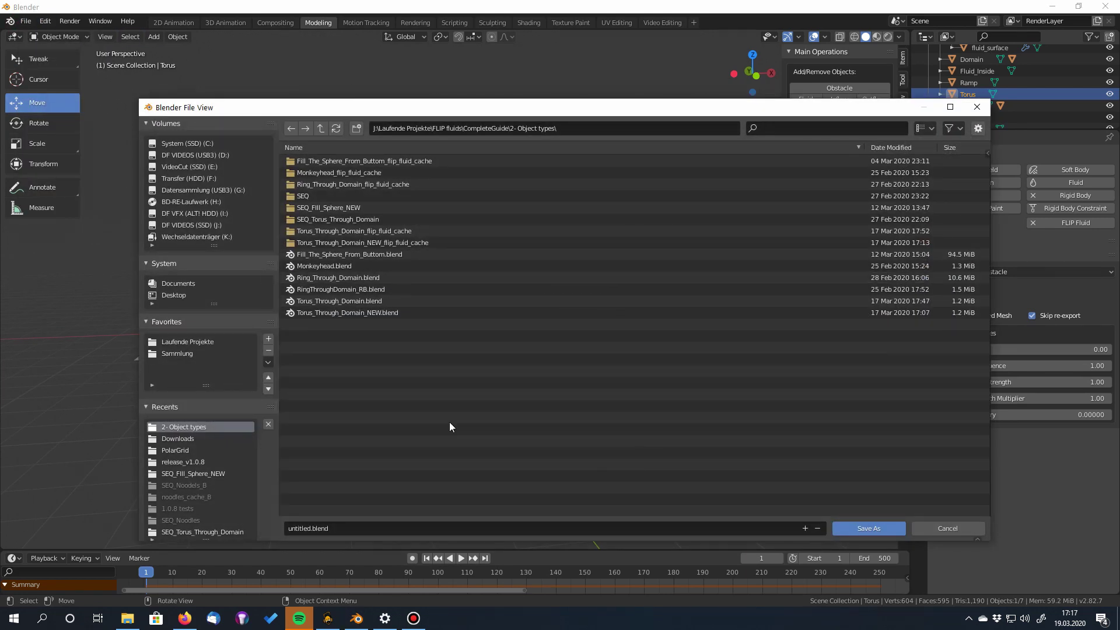
click(324, 527)
text(t)
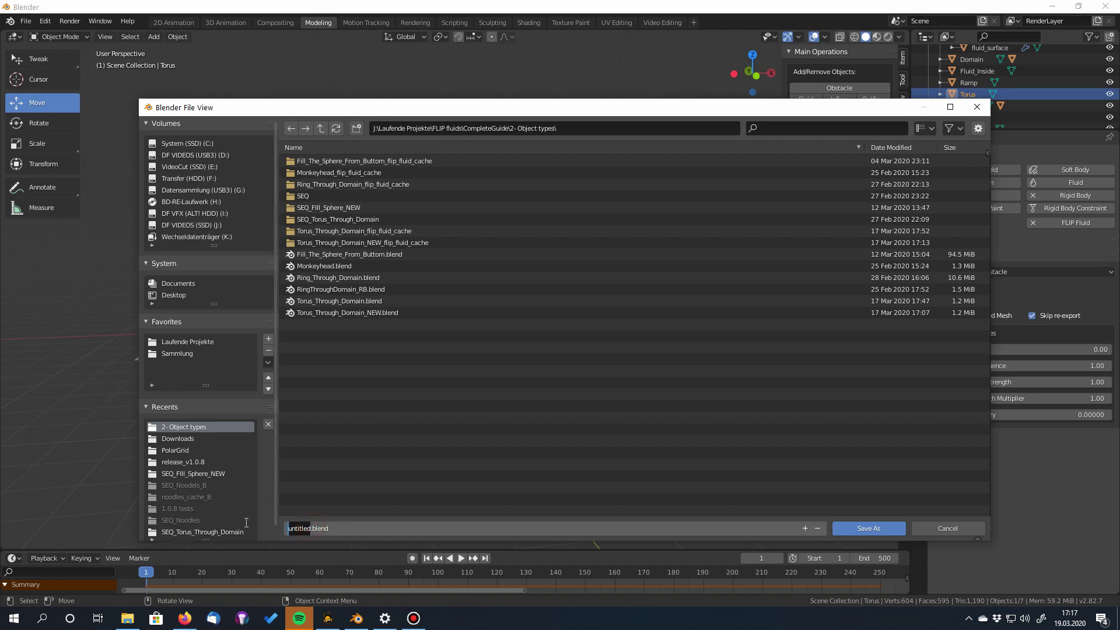
text(orus_through_domain)
click(863, 530)
- Select the domain, reset its existing bake and start baking the fluid simulation
click(493, 248)
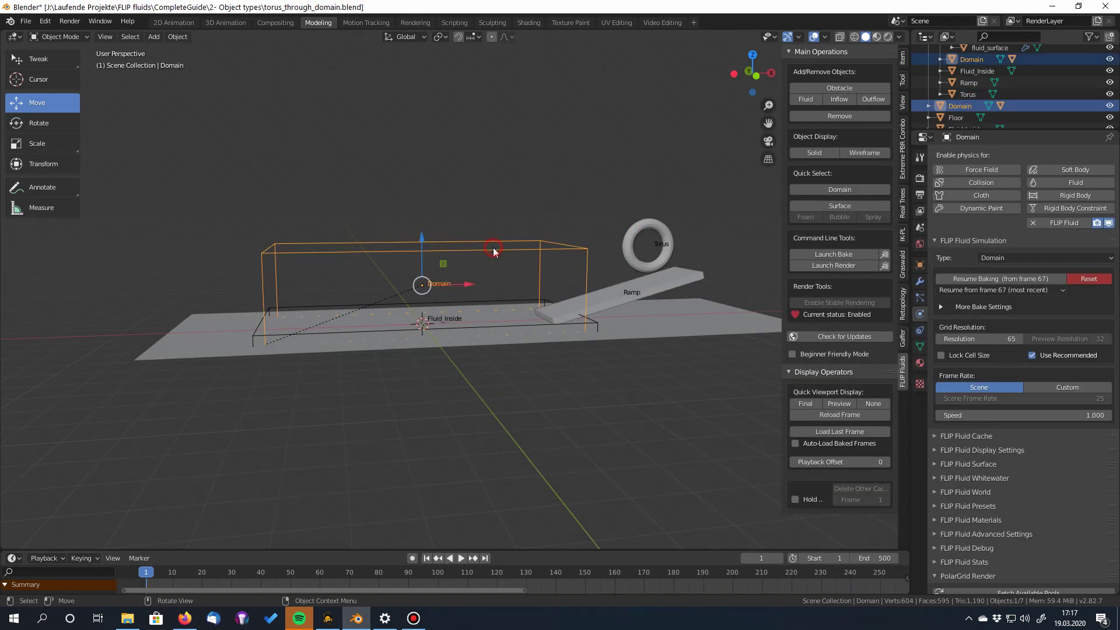
click(1088, 279)
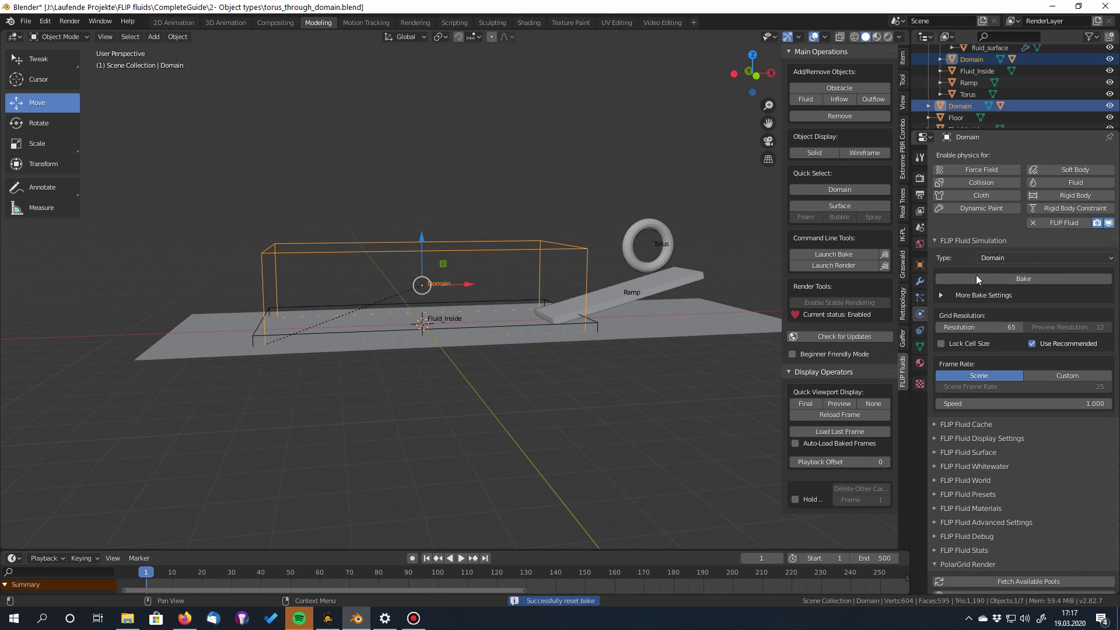
click(1046, 281)
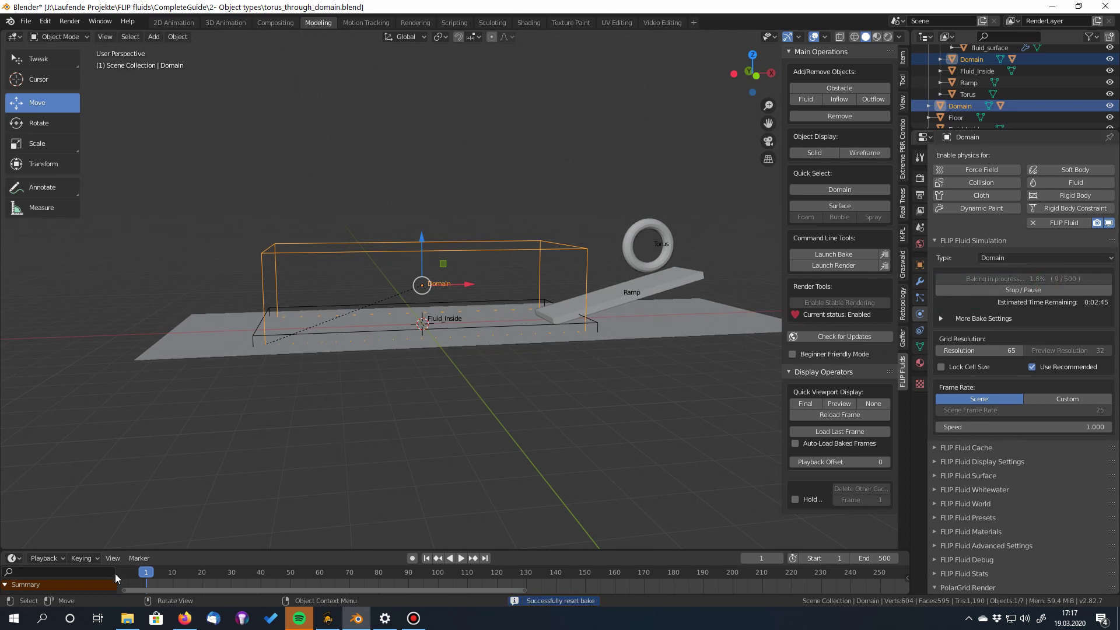
- Preview the first baked frames on the timeline while the bake is running, stopping at frame 16
key(space)
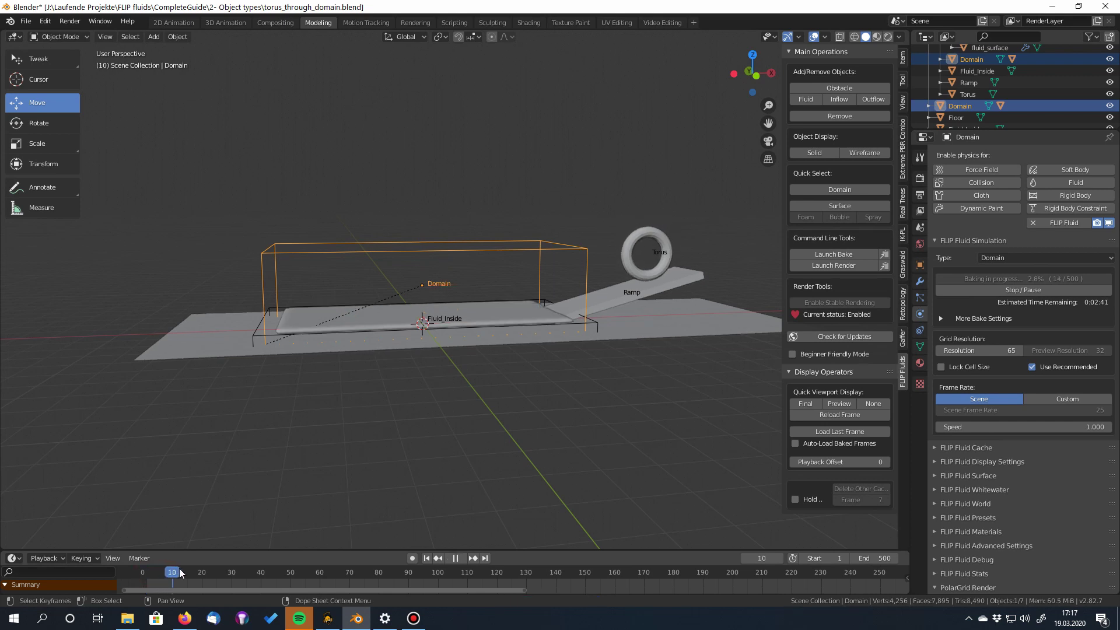
drag(204, 571, 190, 563)
key(space)
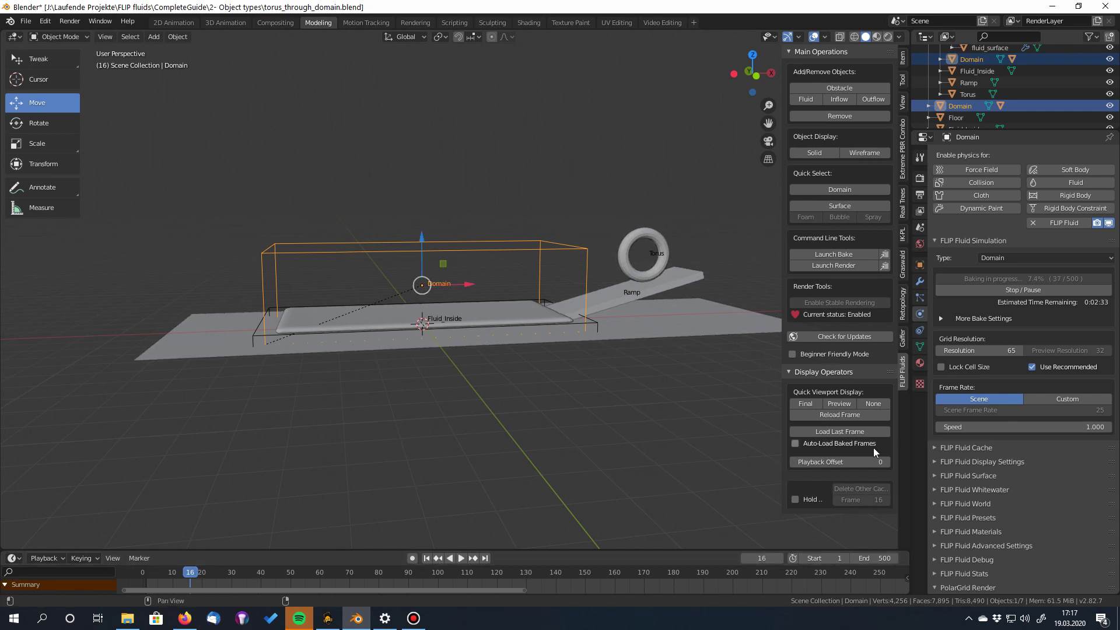
click(794, 443)
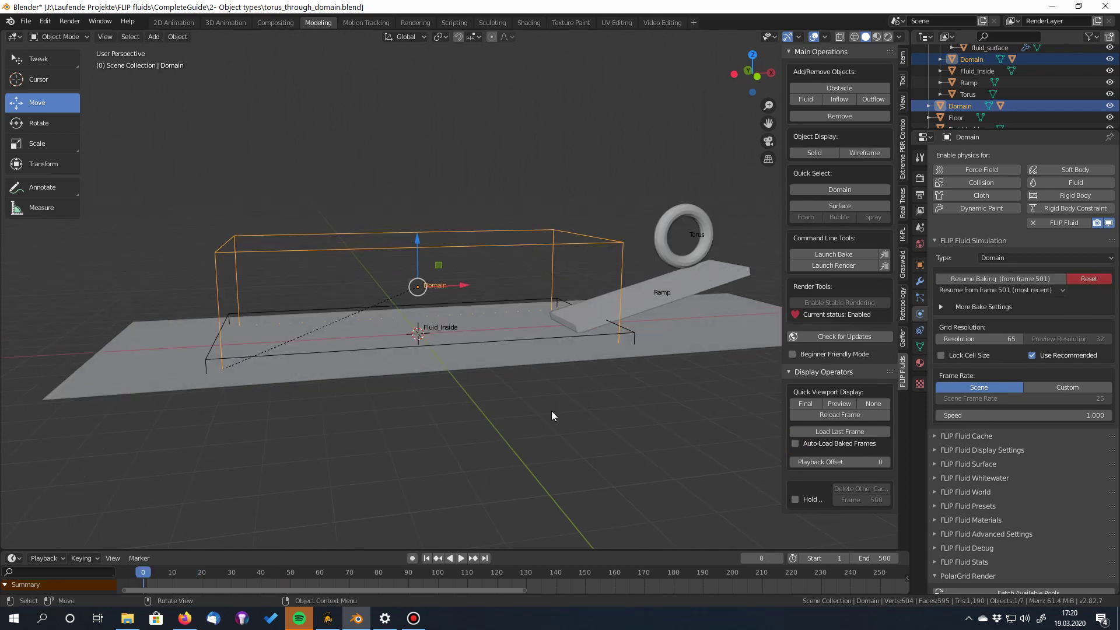
- Play back the finished simulation from several angles to examine how the torus rolls through the fluid, stopping at frame 84
scroll(551, 414, down, 2)
key(space)
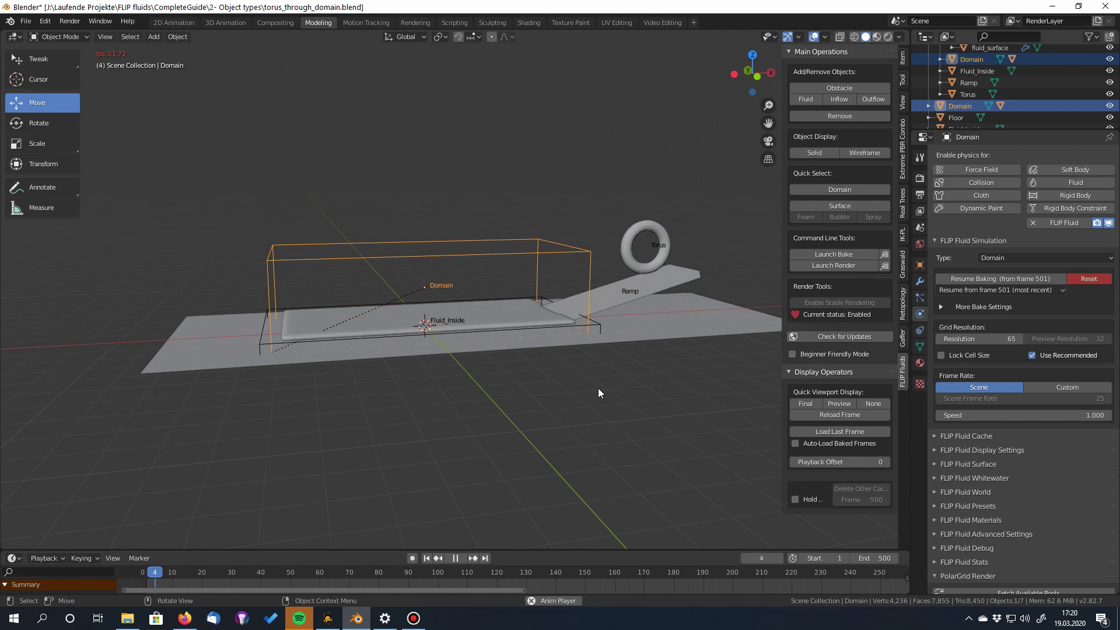
scroll(597, 391, up, 1)
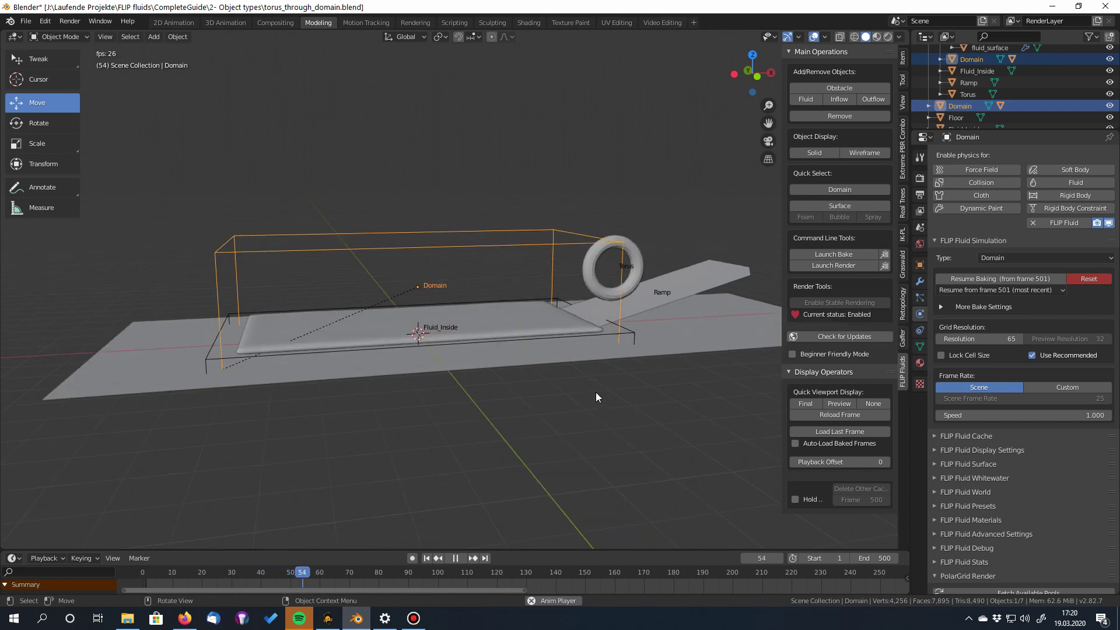
middle_drag(588, 393, 610, 397)
key(shift+Left)
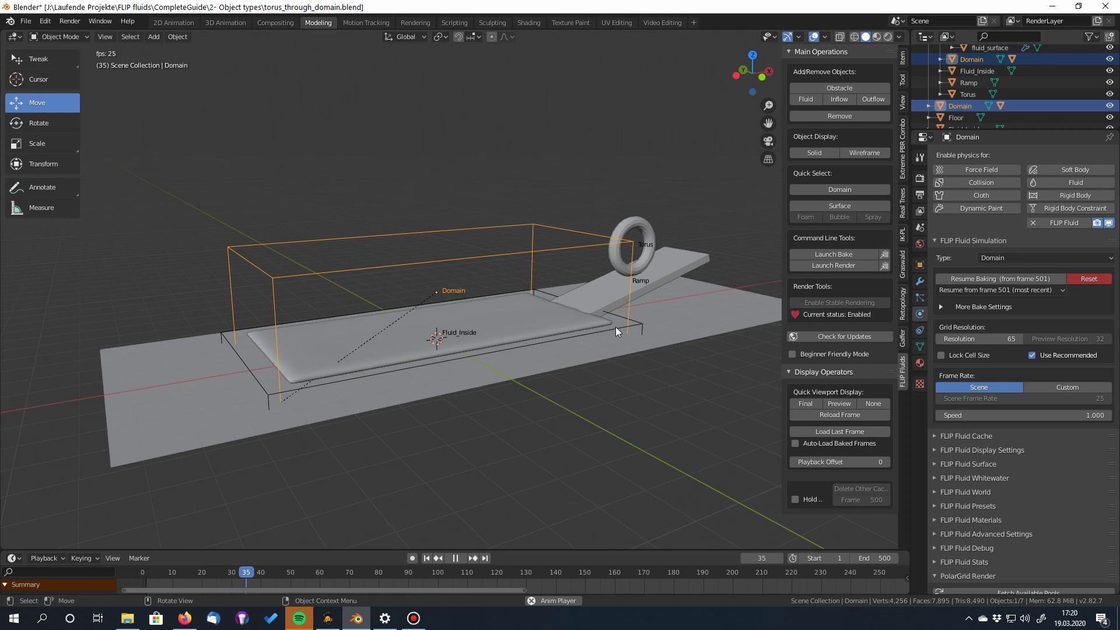
key(space)
middle_drag(611, 327, 618, 351)
- Raise the top face of the Fluid_Inside slab by about 0.378 m along the global Z axis
click(614, 327)
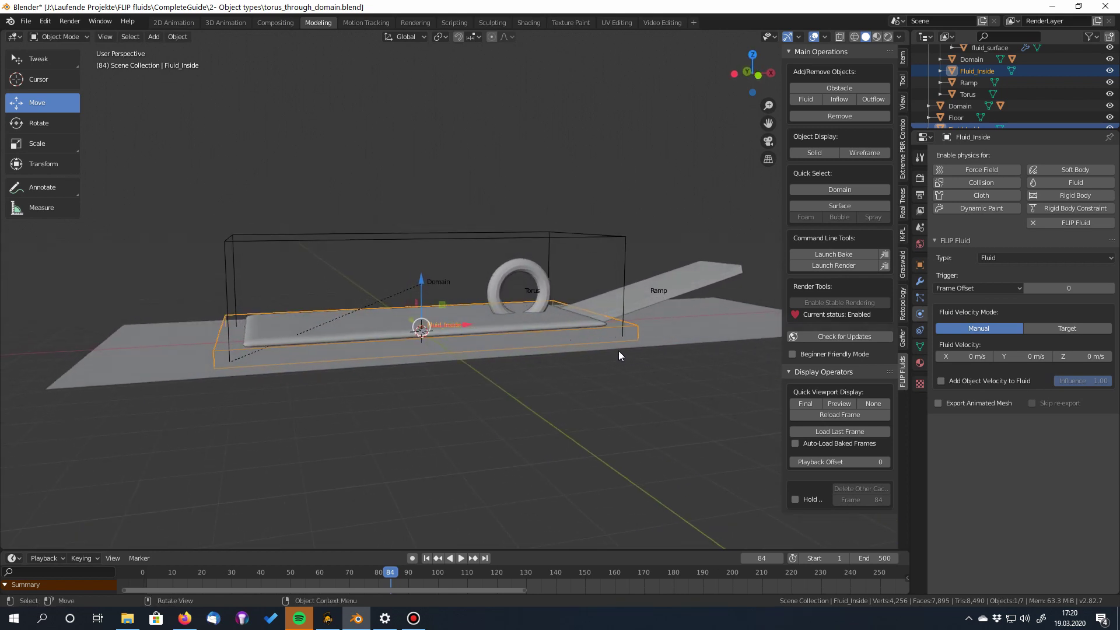
scroll(575, 386, up, 4)
scroll(576, 386, down, 2)
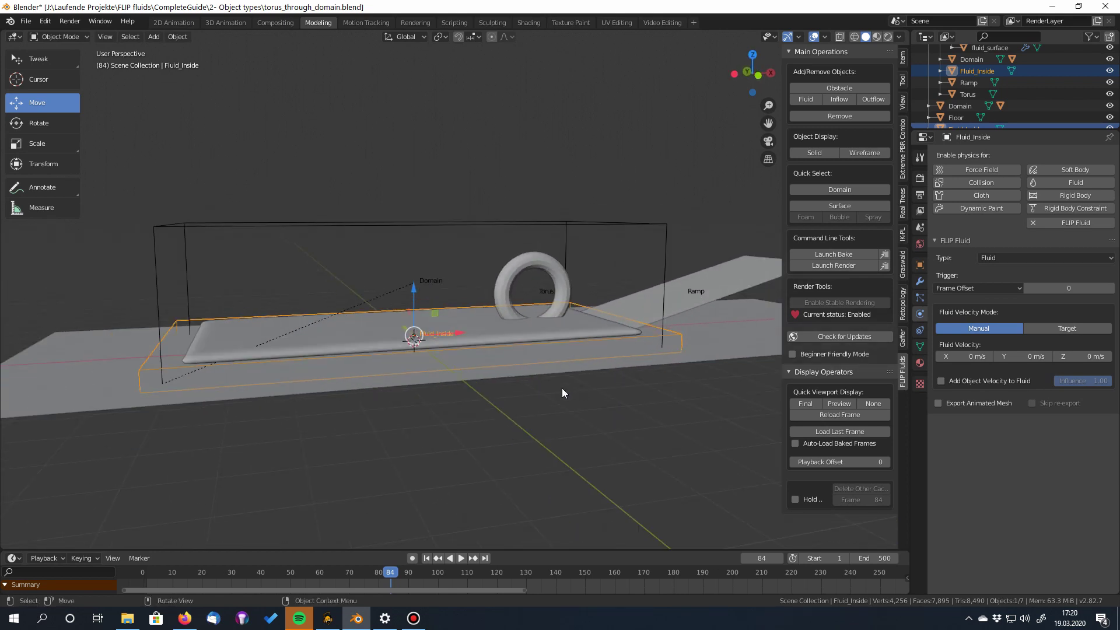
key(Tab)
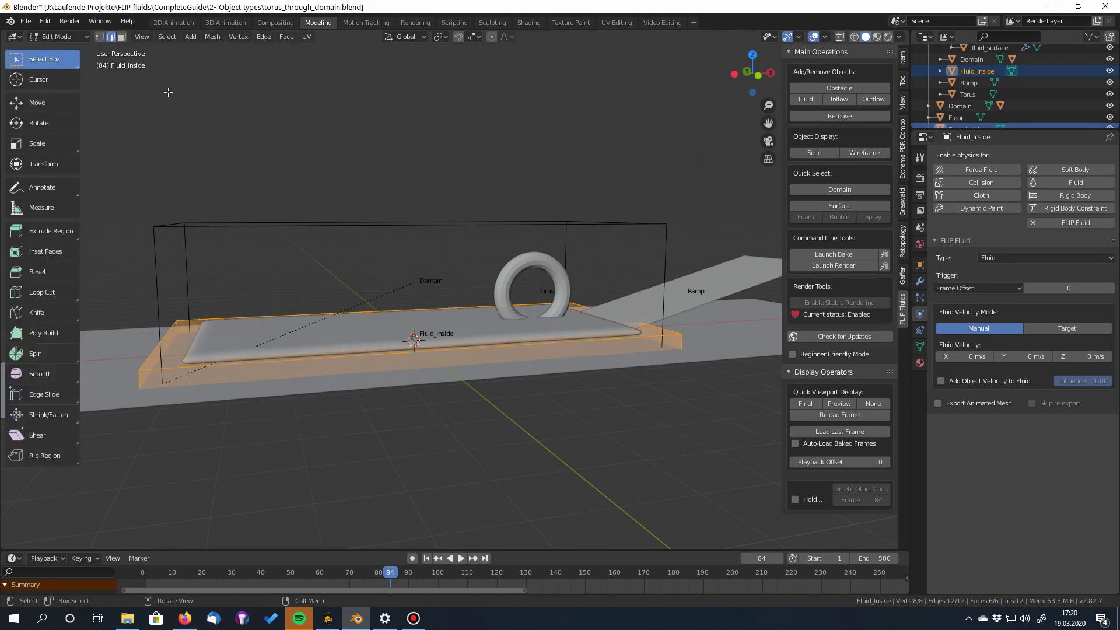
click(122, 38)
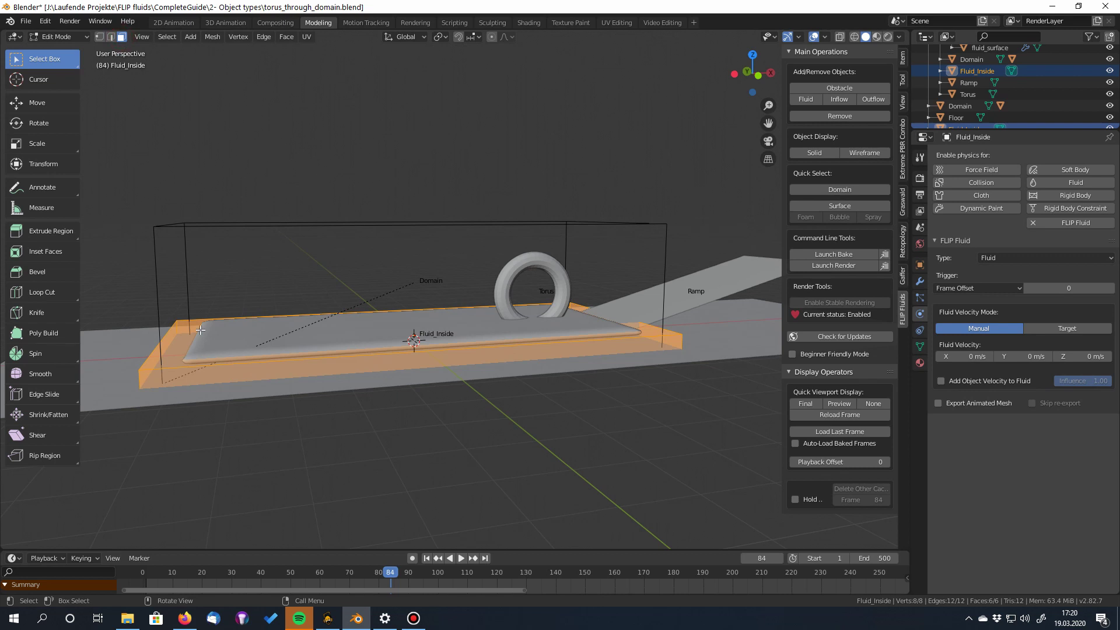
click(402, 339)
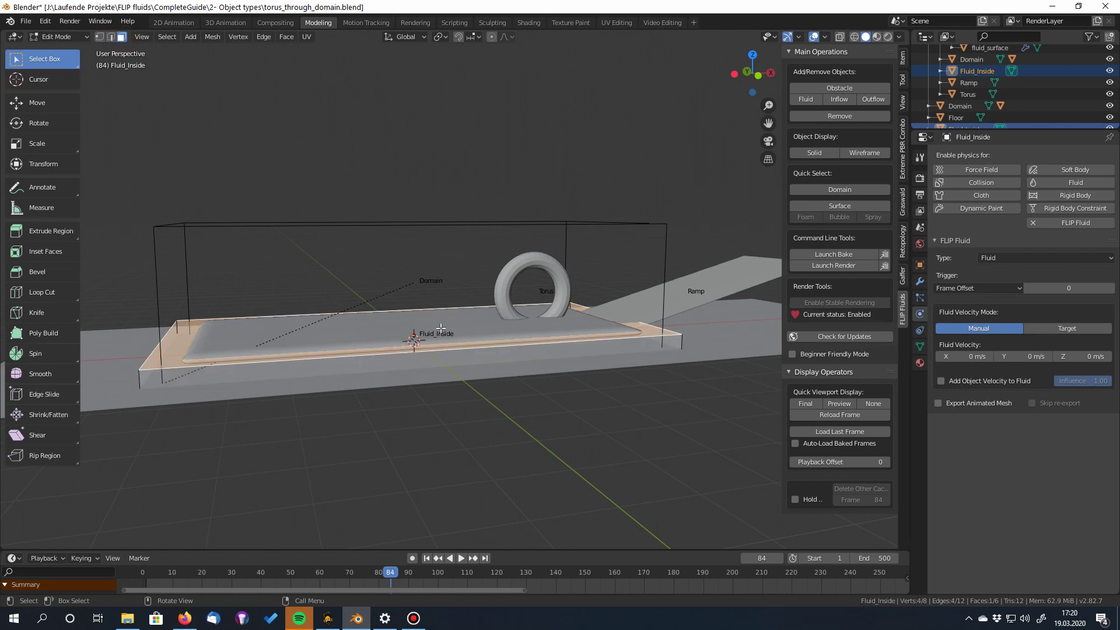
key(g)
key(z)
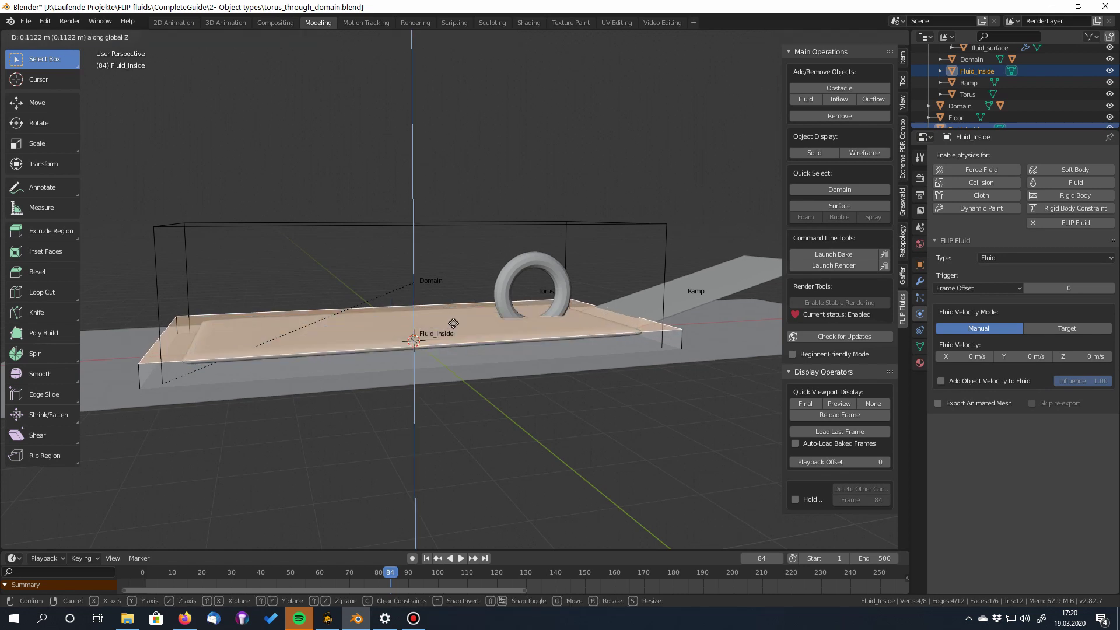
click(454, 313)
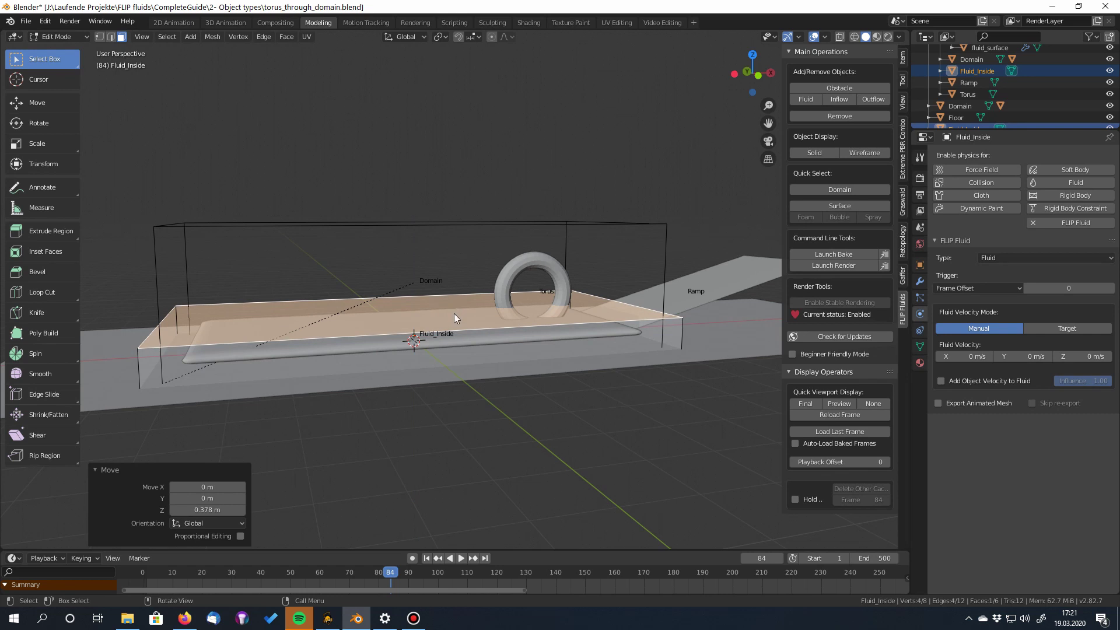
key(Tab)
- Go back to frame 38 and set the domain's grid resolution to 150
middle_drag(556, 403, 581, 376)
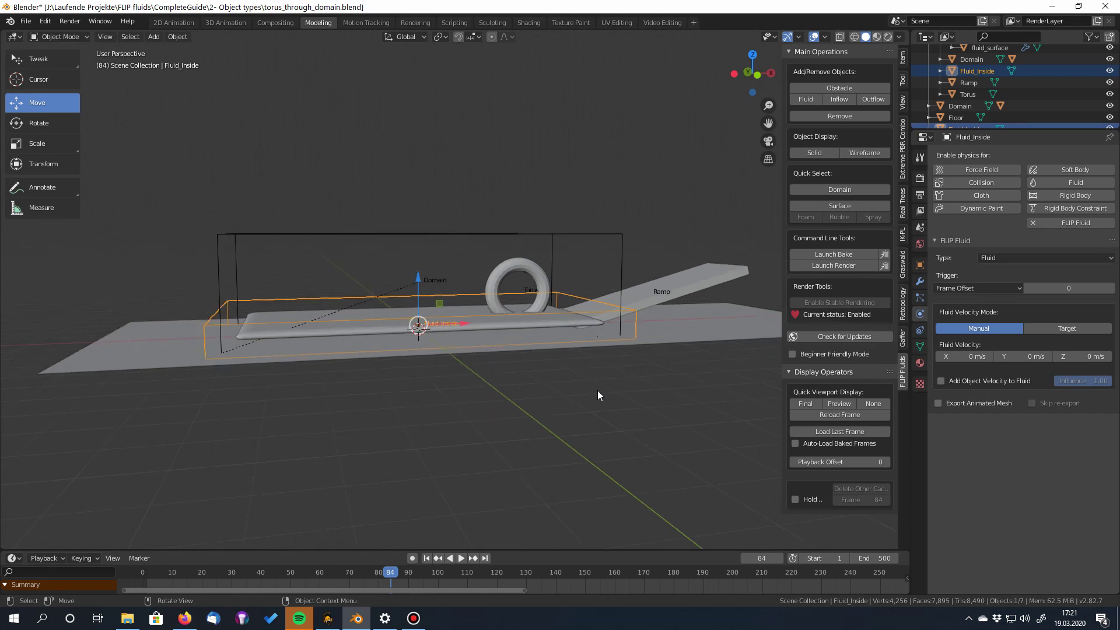
middle_drag(597, 390, 604, 400)
drag(405, 567, 255, 566)
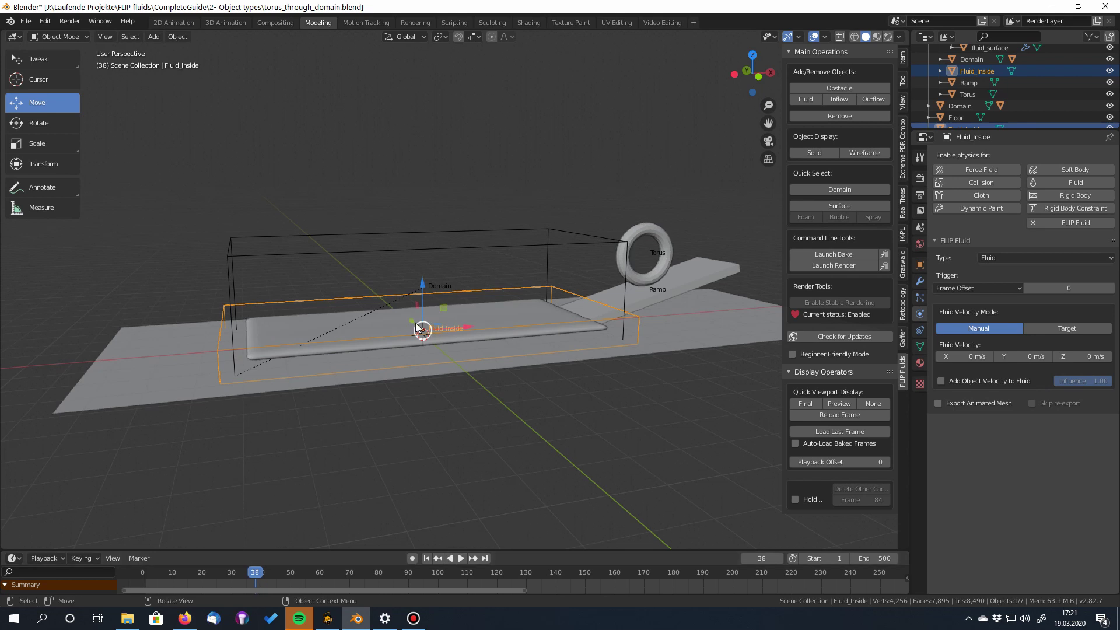
click(472, 246)
click(987, 338)
text(150)
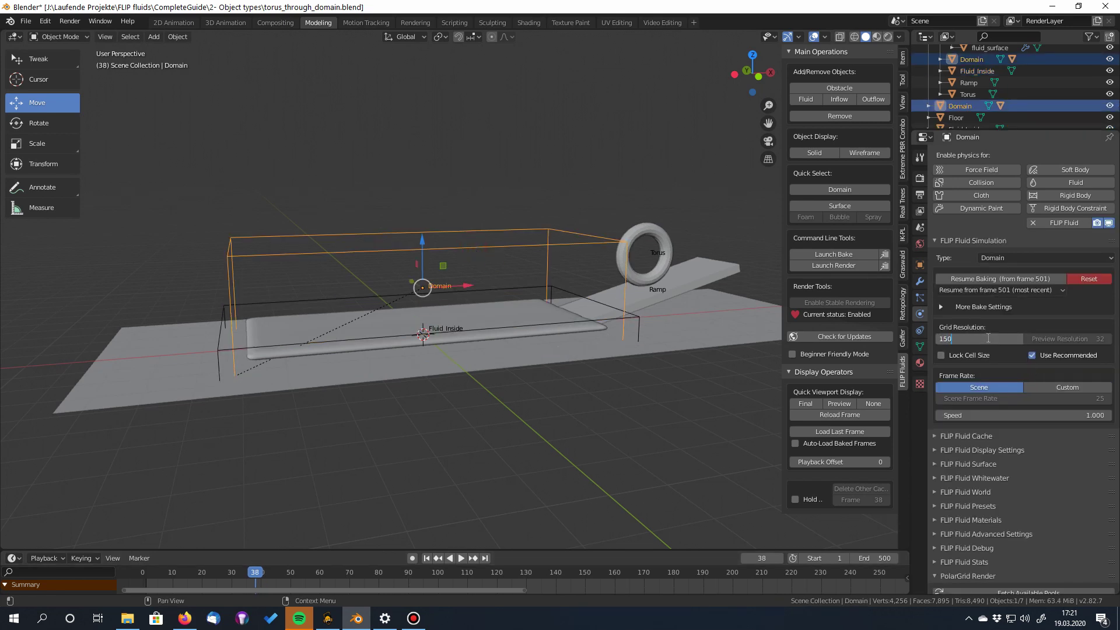
key(Return)
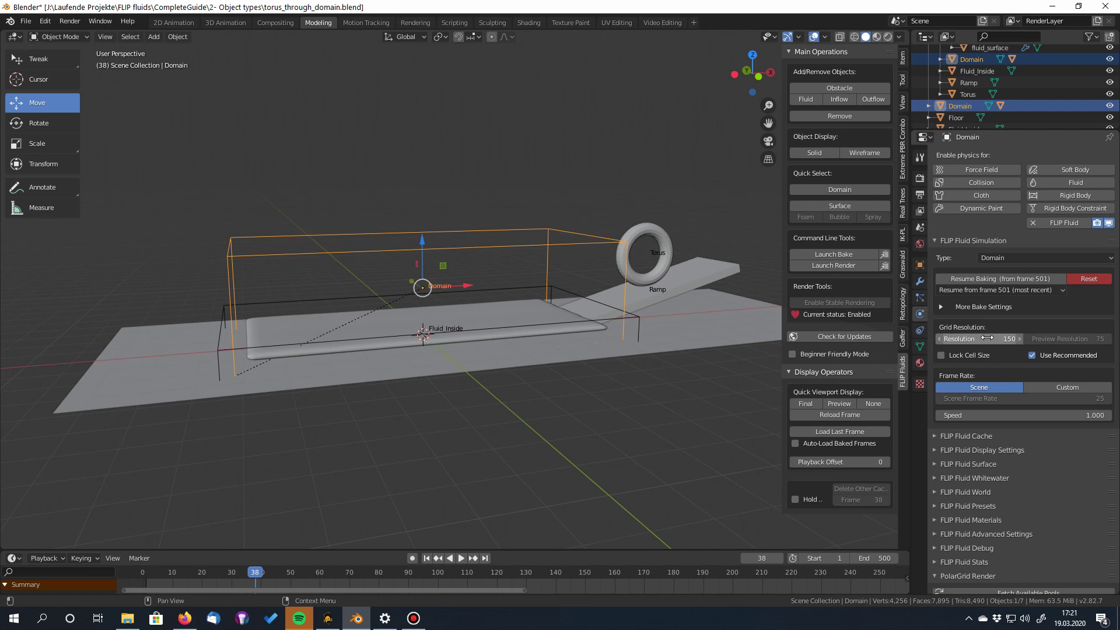
- Set the FLIP Fluid obstacle friction of the torus to 1.00
scroll(575, 342, up, 2)
mouse_move(630, 368)
middle_down()
mouse_move(607, 358)
mouse_move(618, 367)
middle_up()
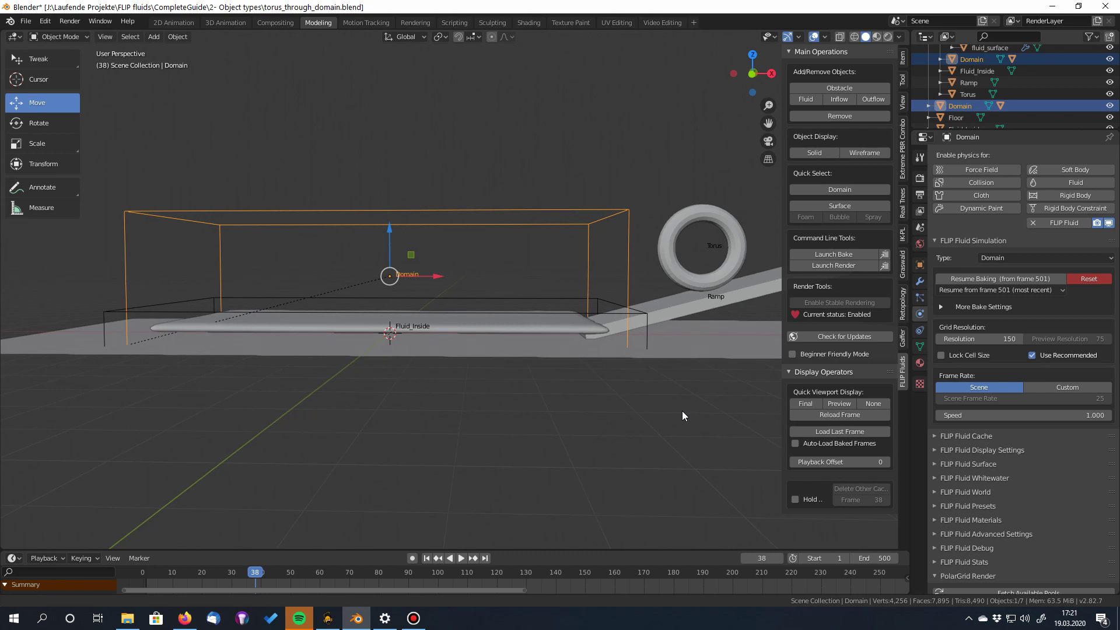
shift+middle_drag(682, 413, 663, 416)
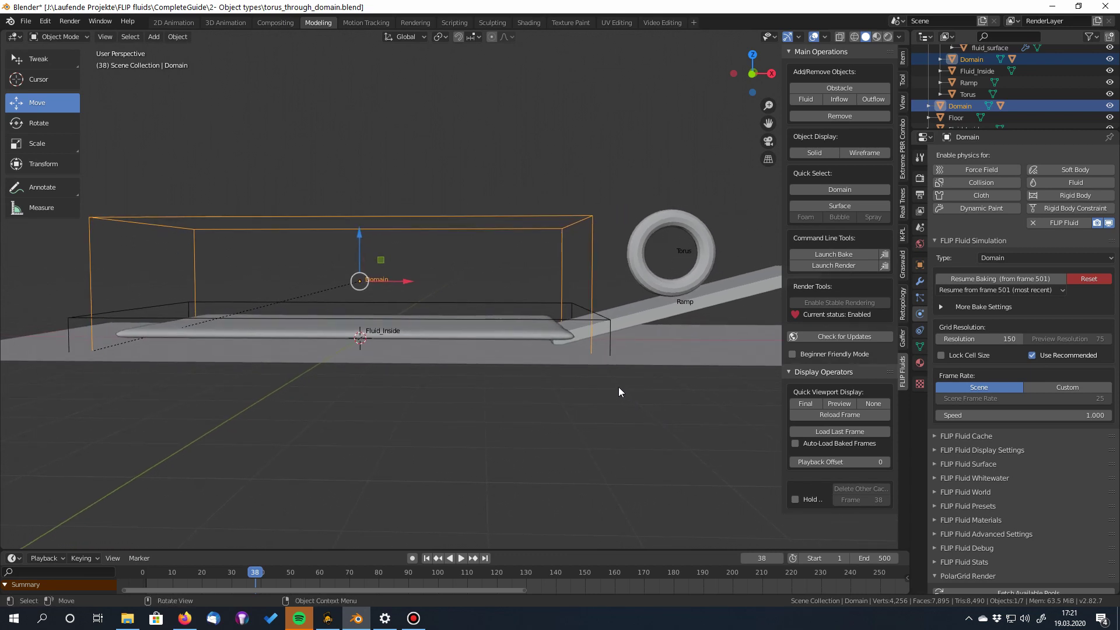
click(660, 221)
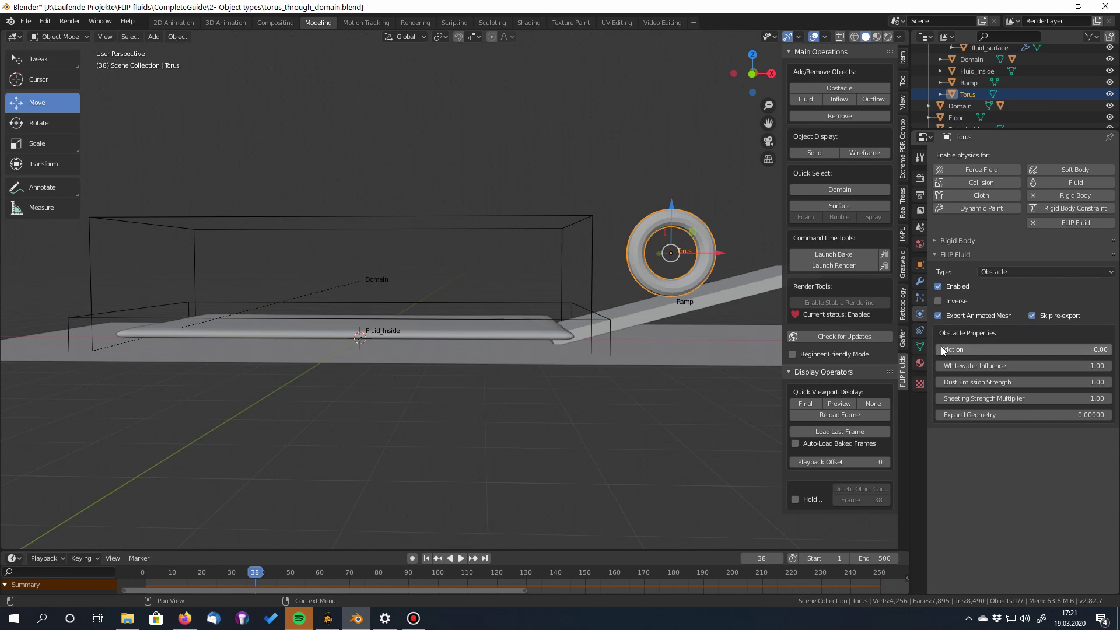
click(1010, 352)
text(1)
key(Return)
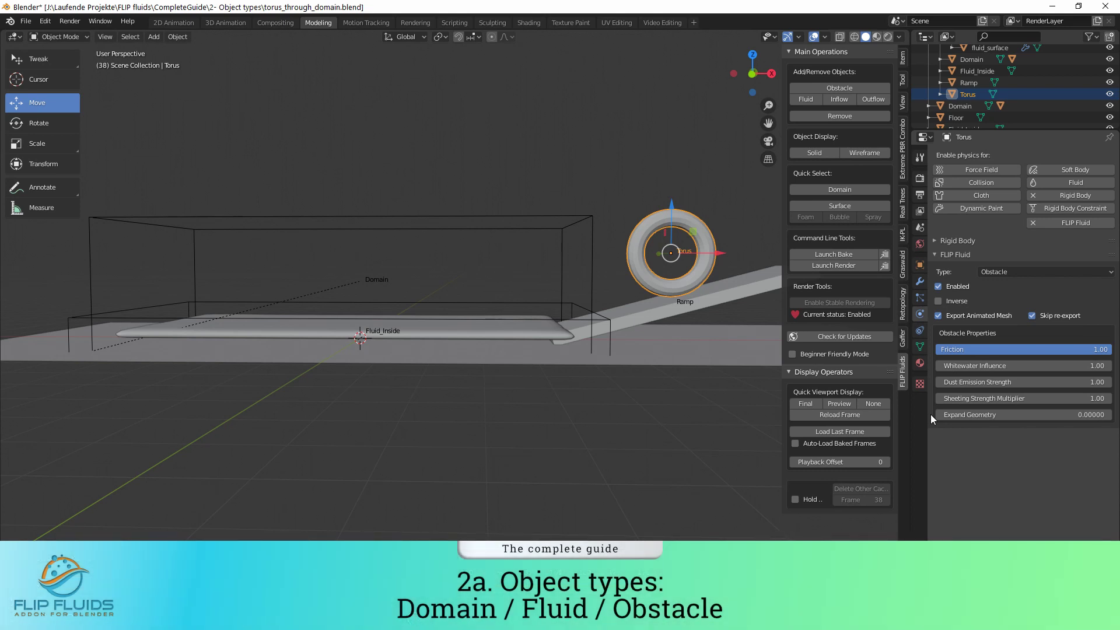
- Play and scrub the animation in front view to find the frame where the torus enters the fluid, stopping at frame 70
key(KP_1)
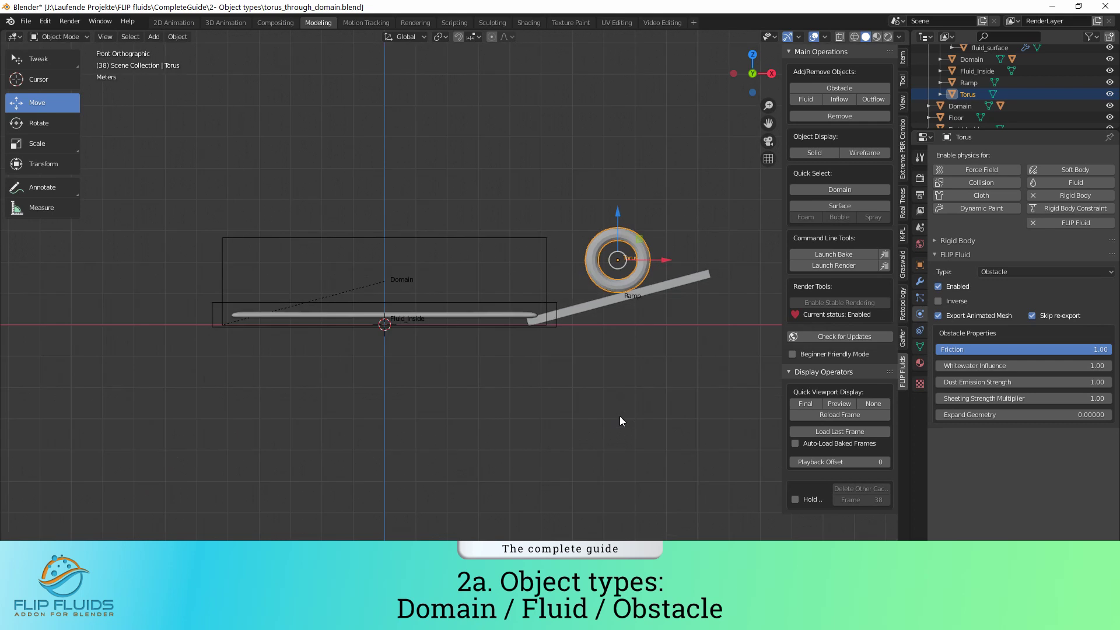
key(space)
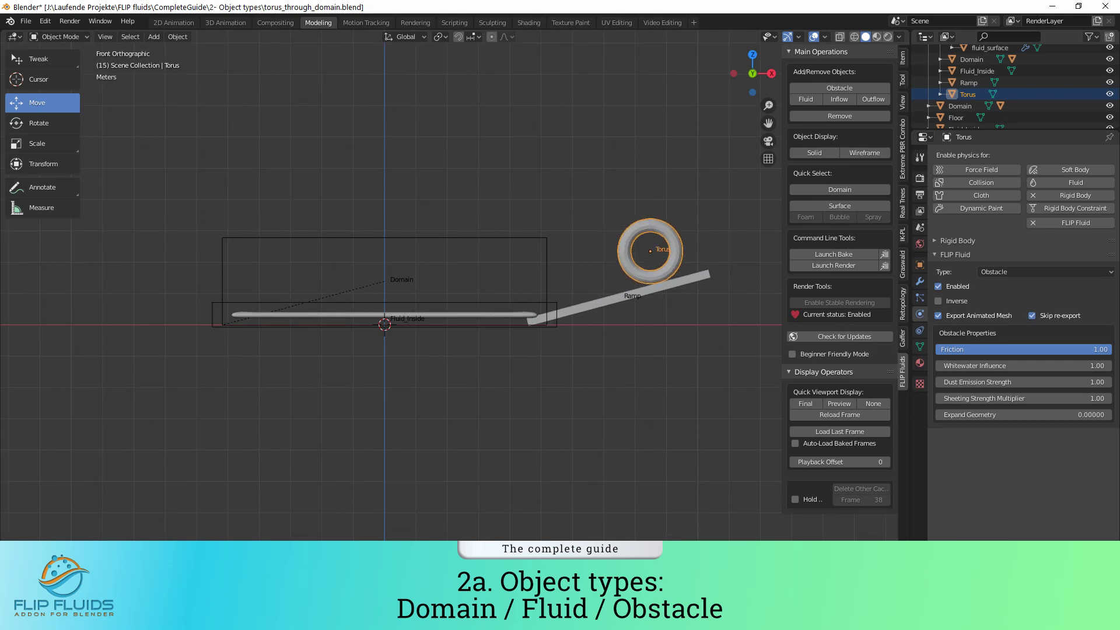
drag(546, 567, 327, 563)
key(Escape)
scroll(596, 419, up, 3)
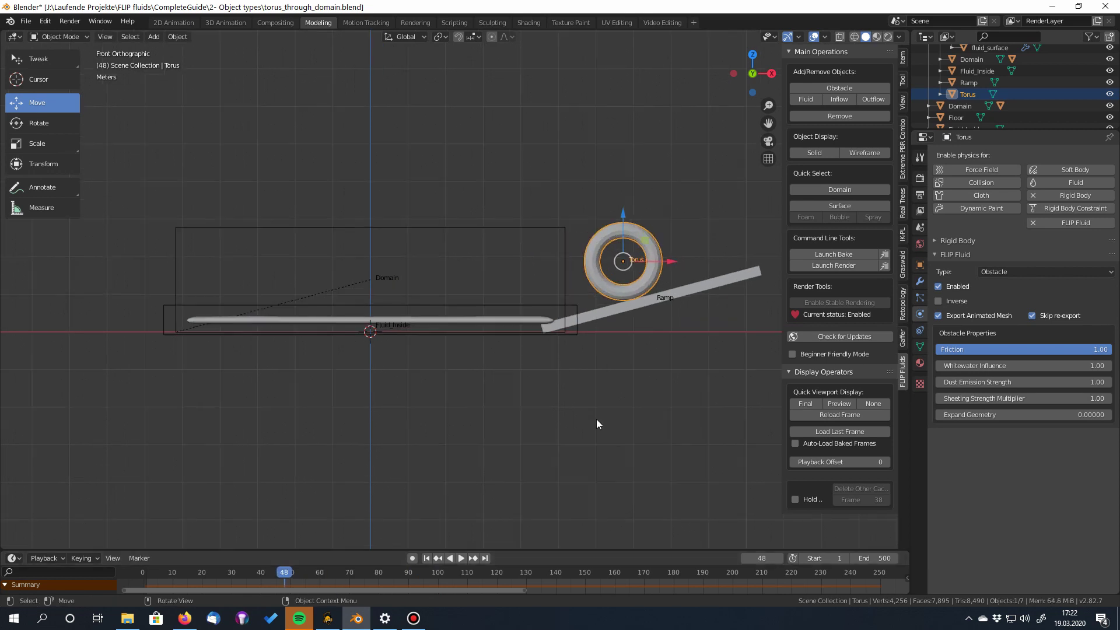
shift+middle_drag(630, 447, 575, 446)
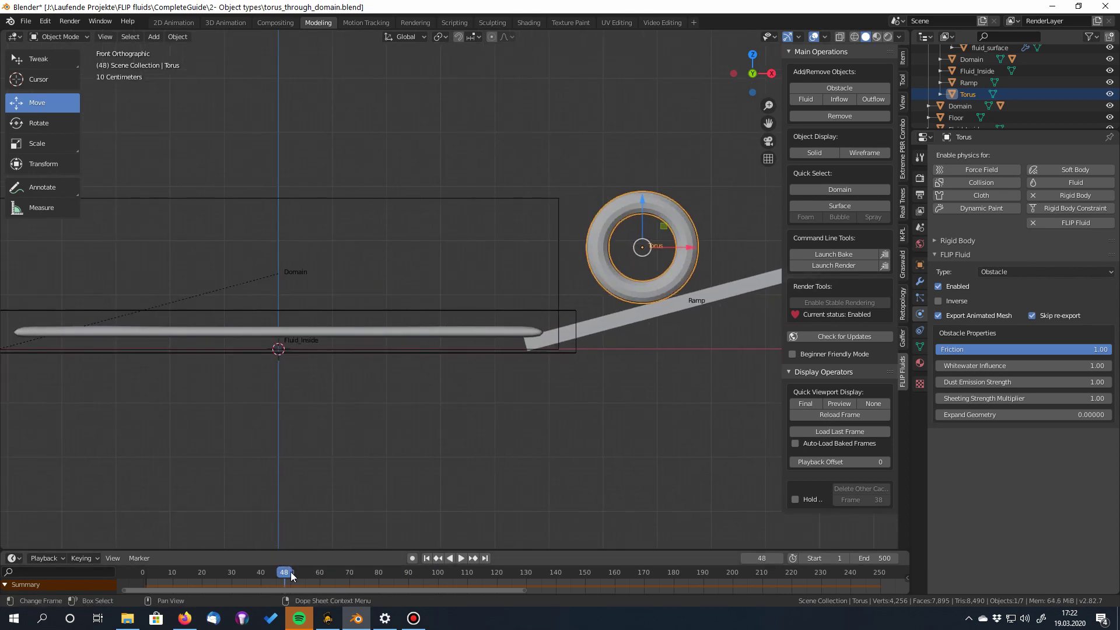
key(space)
mouse_move(346, 576)
mouse_down()
mouse_move(378, 578)
mouse_move(331, 579)
mouse_move(380, 581)
mouse_move(349, 582)
mouse_up()
- Reset the domain's bake and expand its additional bake settings, leaving the torus mesh re-export skipped
click(515, 200)
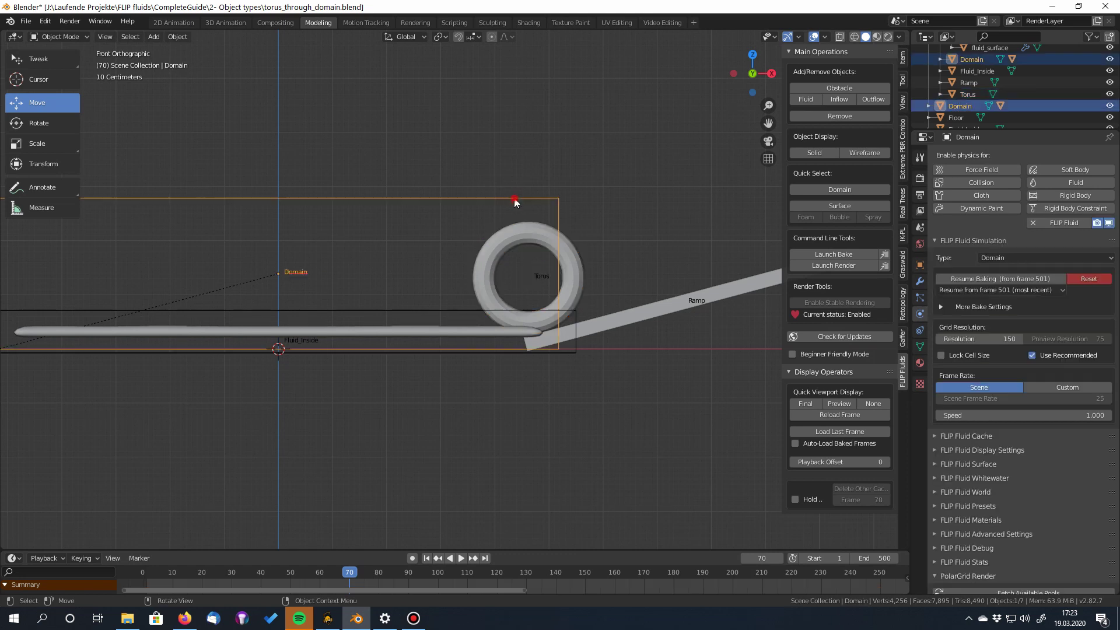
click(1076, 278)
click(1085, 277)
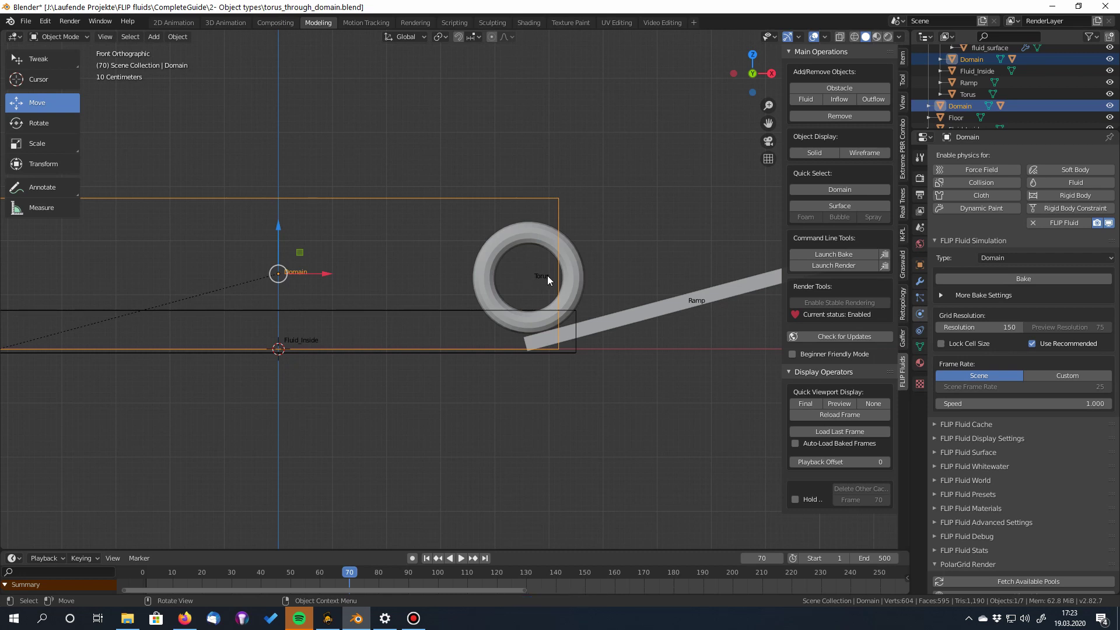
click(940, 294)
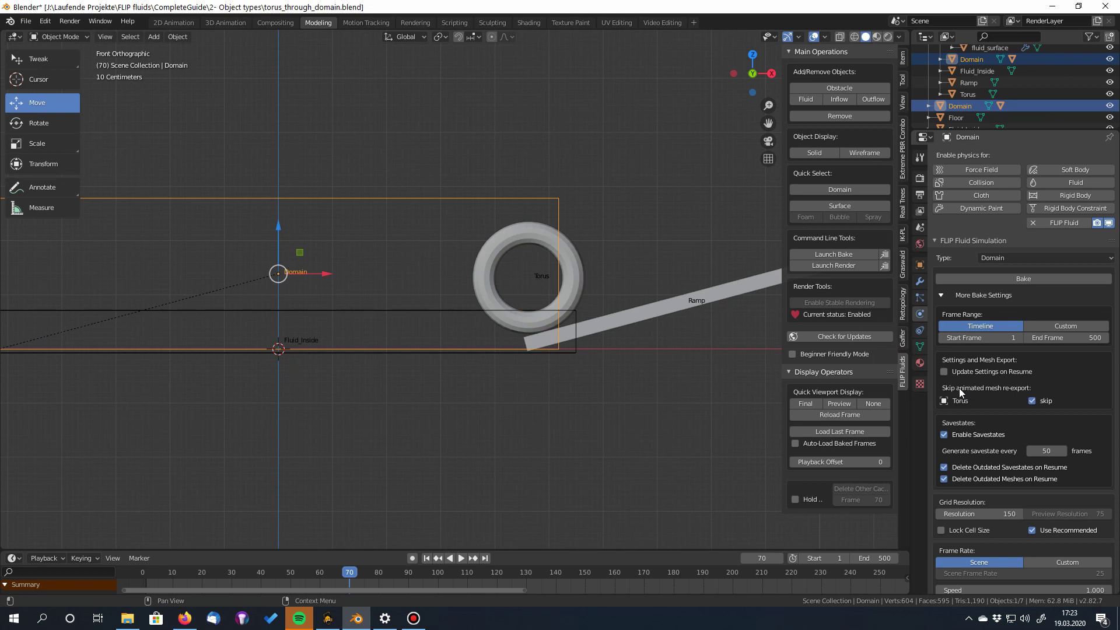
click(1031, 400)
click(1030, 400)
- Bake a short test with a custom frame range from frame 70 to frame 80
click(1077, 326)
click(1009, 338)
text(70)
key(Return)
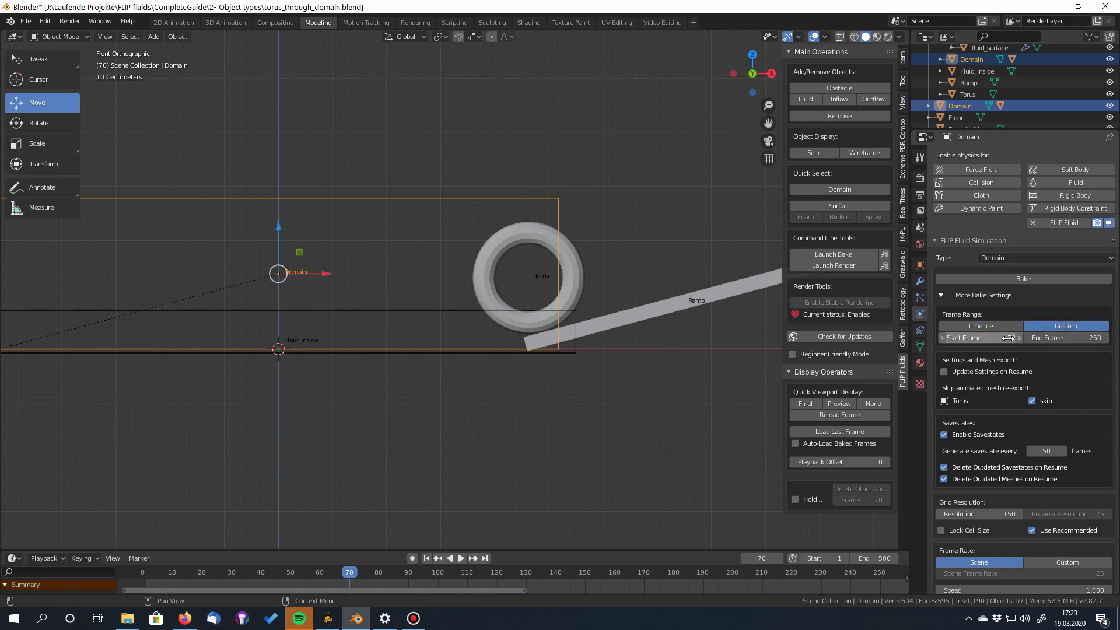
click(1077, 338)
text(80)
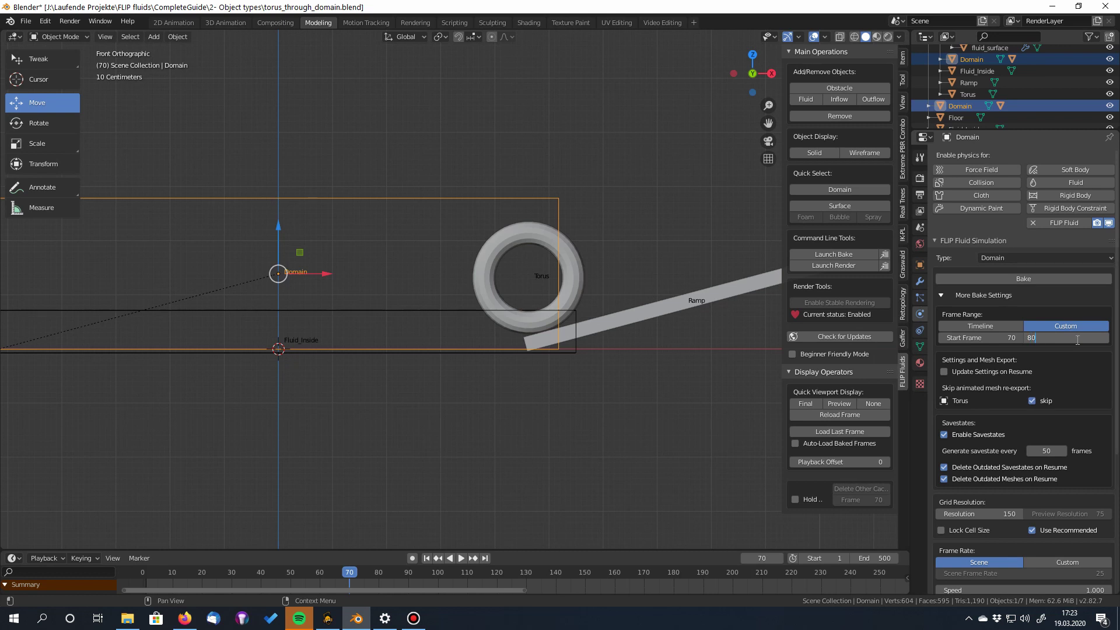
key(Return)
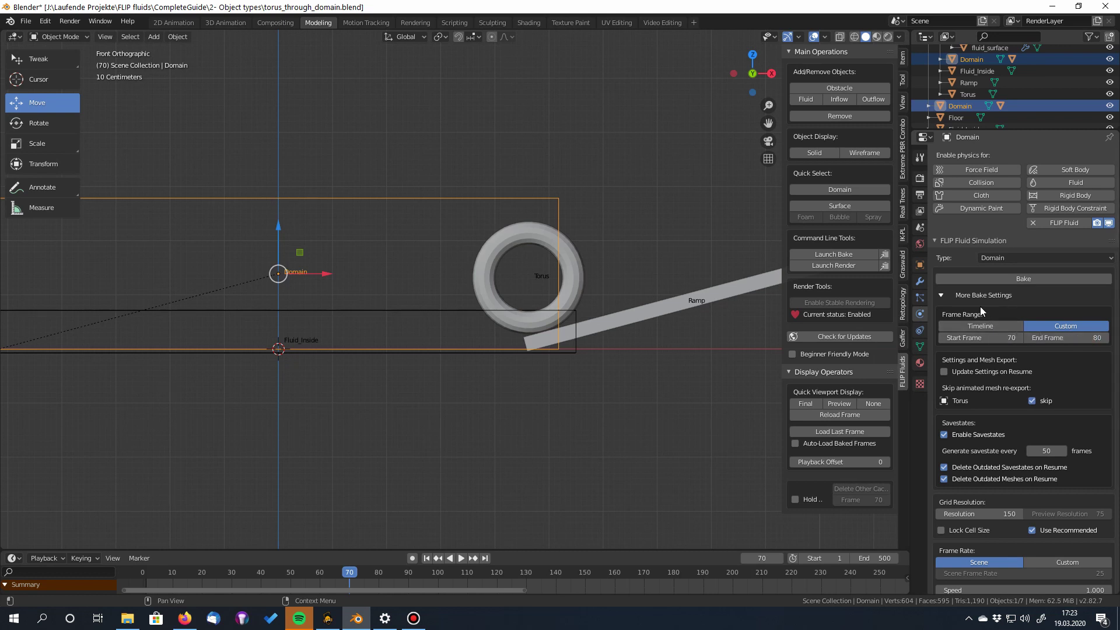
click(1072, 279)
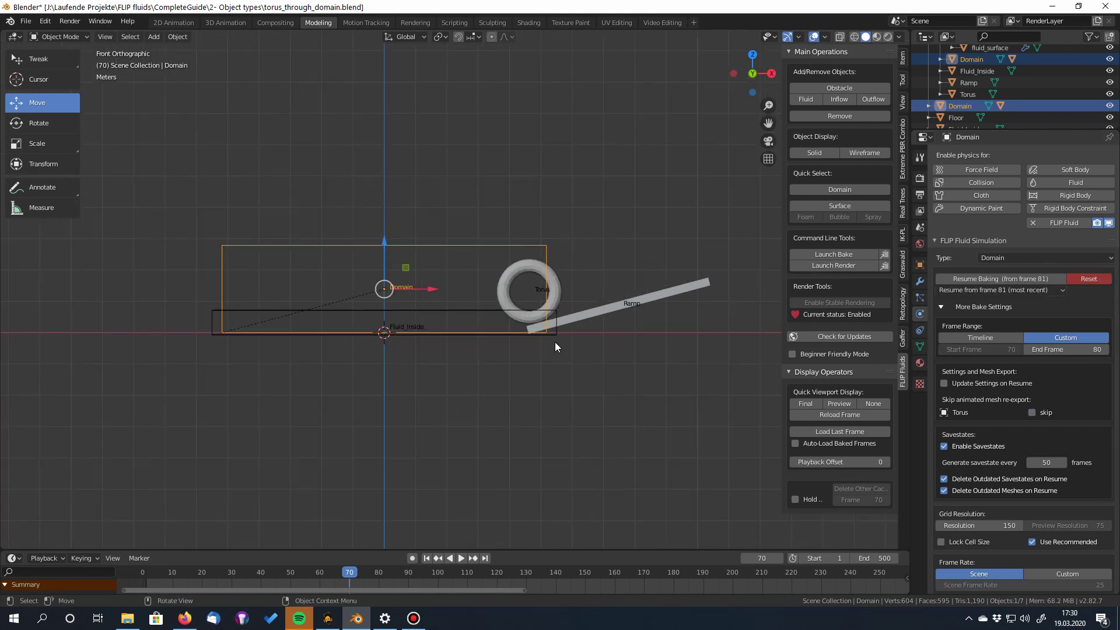
- Scrub through the test bake up to frame 78 in perspective view to examine the torus hitting the fluid
scroll(559, 394, up, 1)
drag(350, 571, 375, 572)
middle_drag(417, 450, 432, 471)
drag(372, 570, 374, 572)
- Reset the test bake, switch the frame range back to Timeline and start the full bake
click(1088, 279)
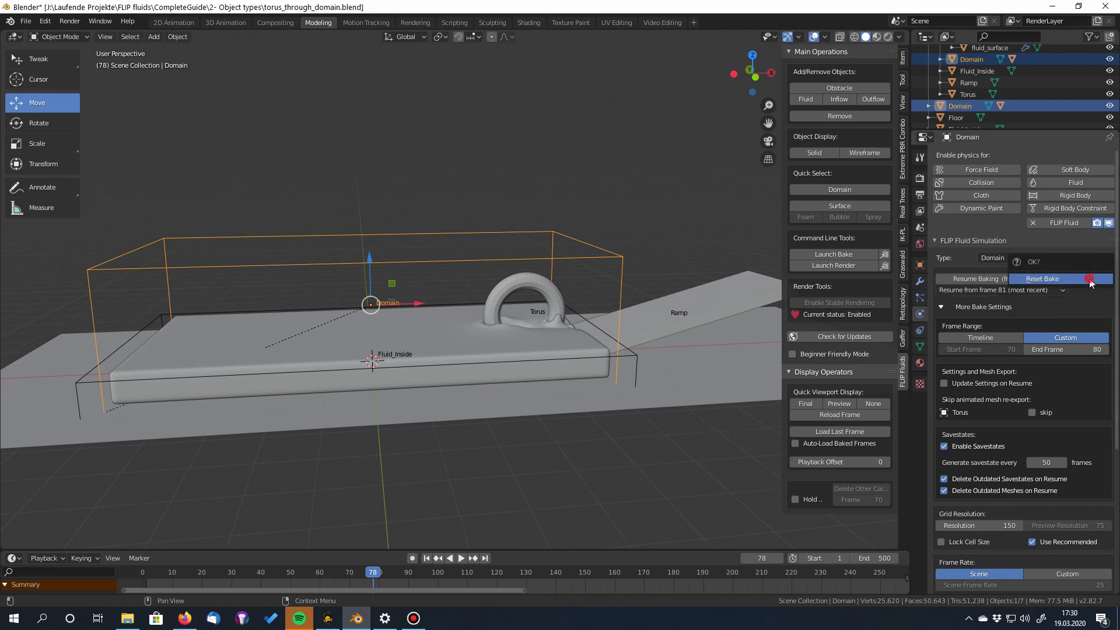
click(1088, 279)
click(995, 326)
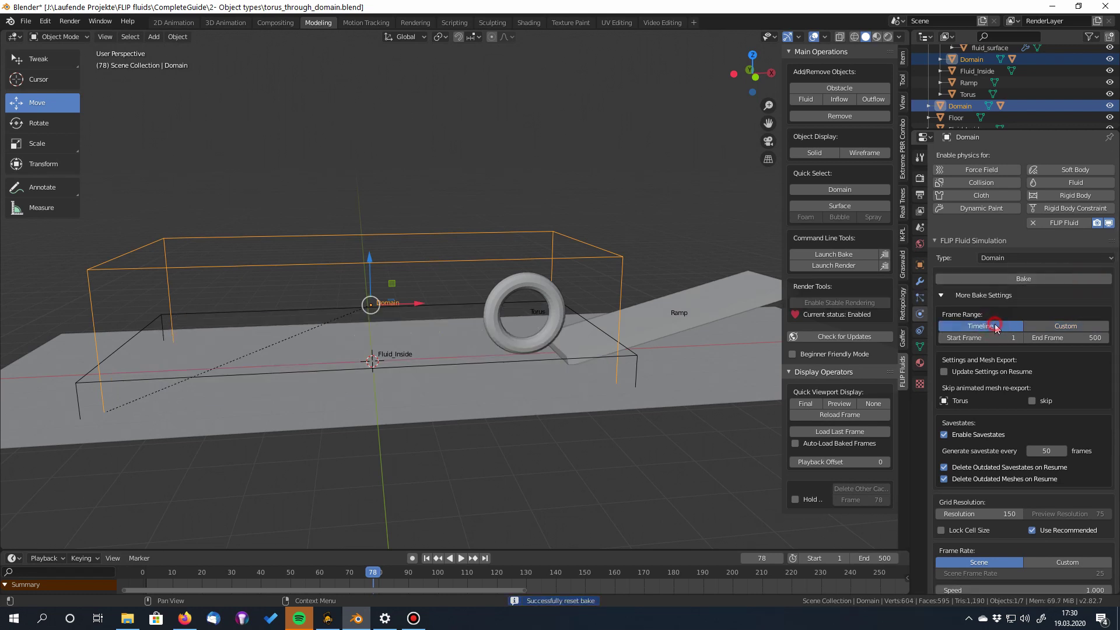
click(1046, 279)
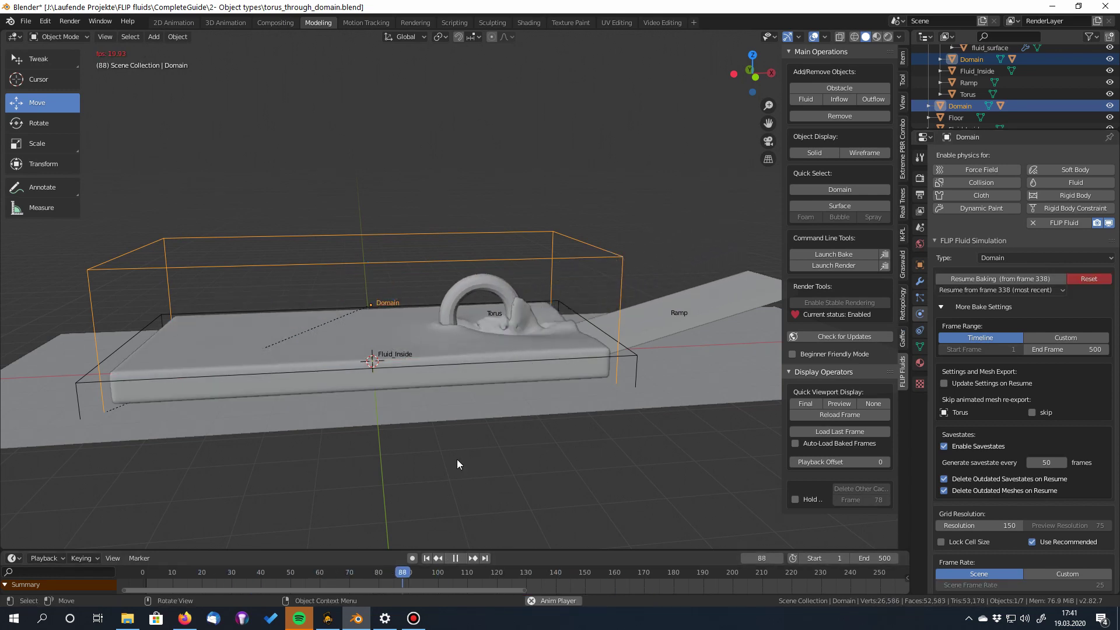
- Select the fluid surface, show its Smooth modifier in a widened properties editor and stop playback at frame 76
middle_drag(460, 470, 534, 460)
click(557, 347)
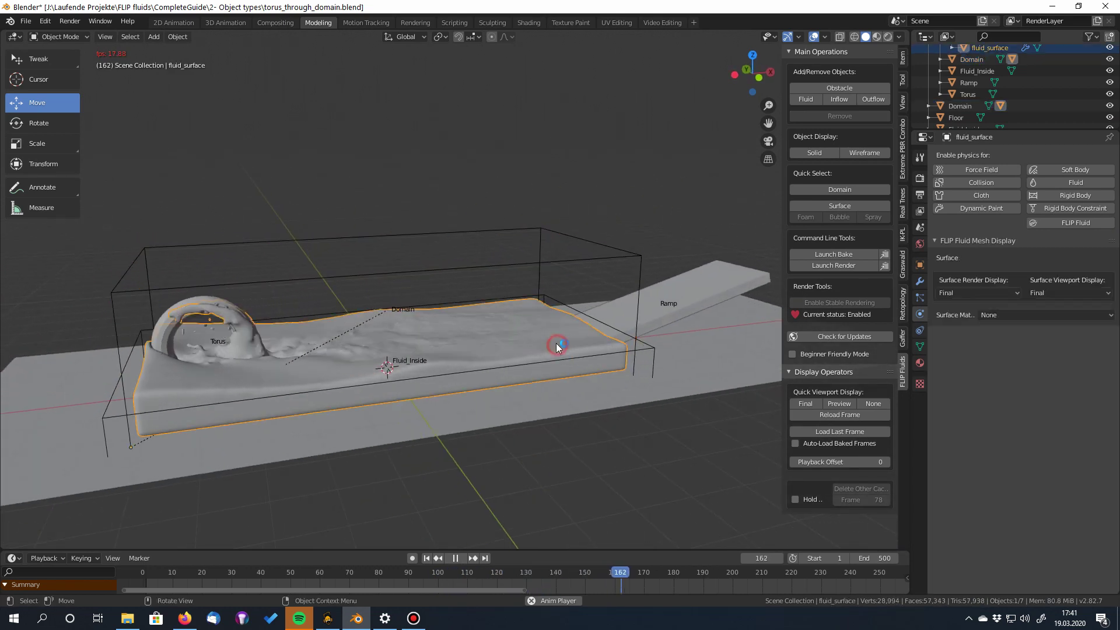
click(919, 281)
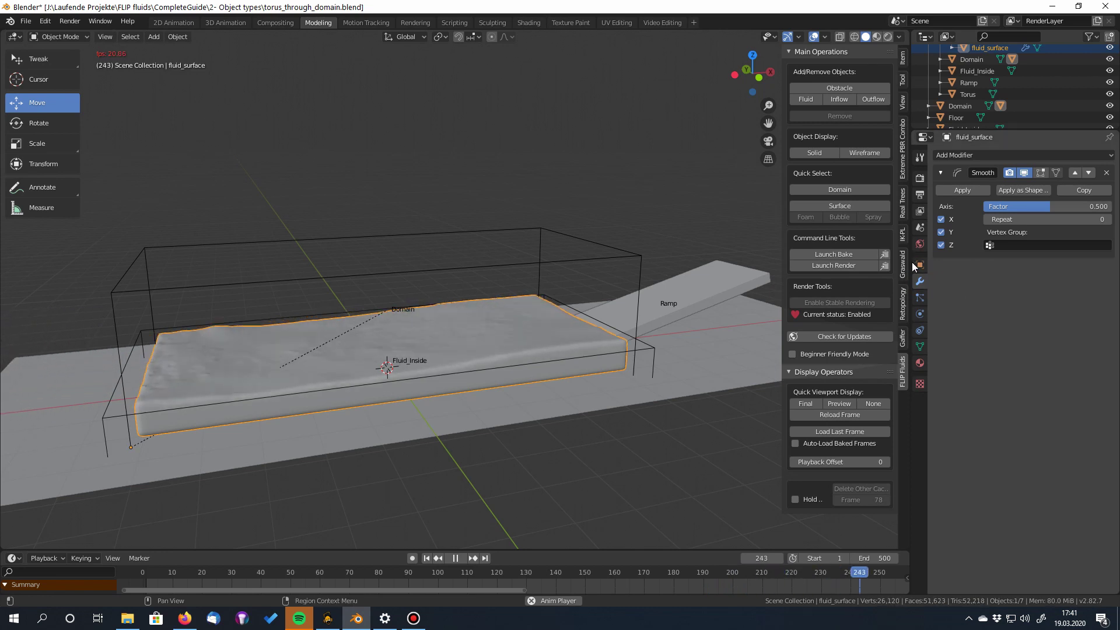
drag(911, 265, 834, 265)
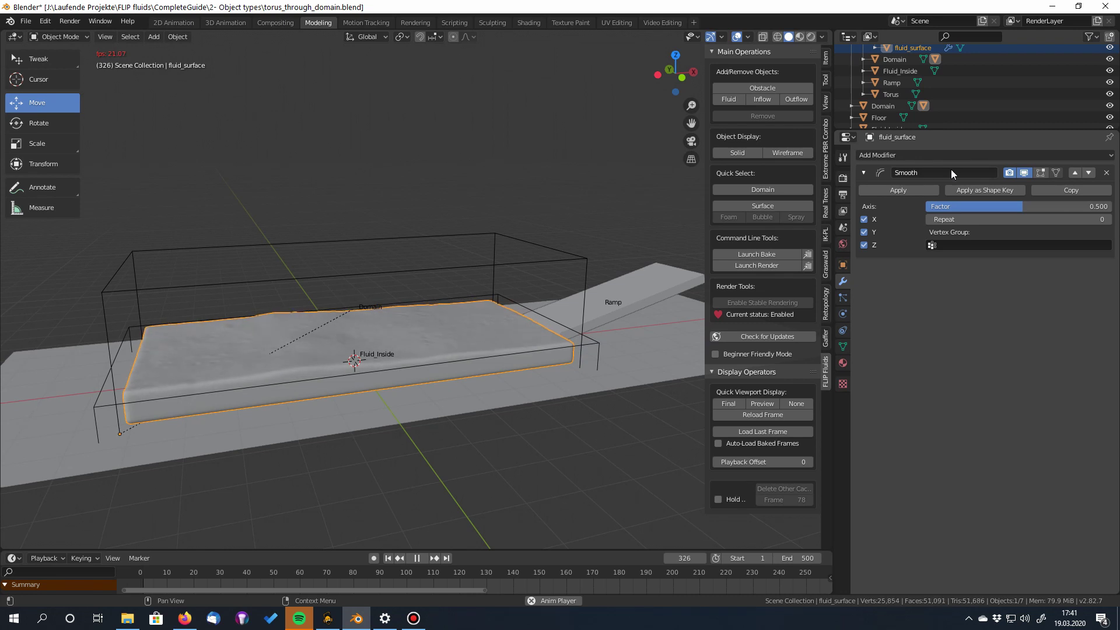
key(space)
drag(278, 576, 342, 574)
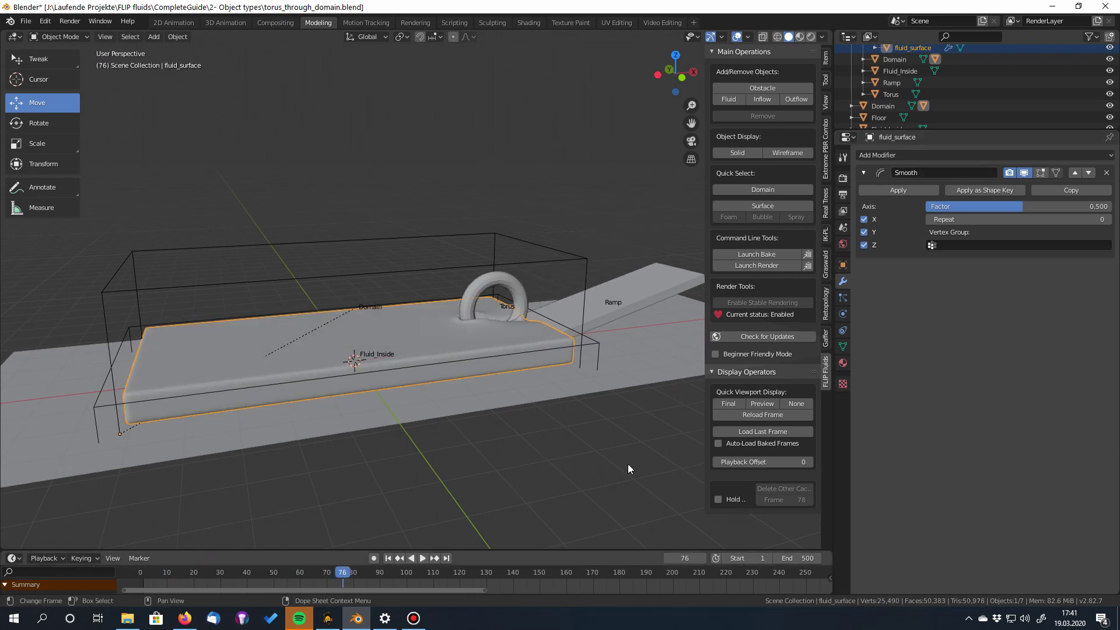
- Try smoothing the fluid surface with the Smooth modifier's repeat set to 10
click(1107, 173)
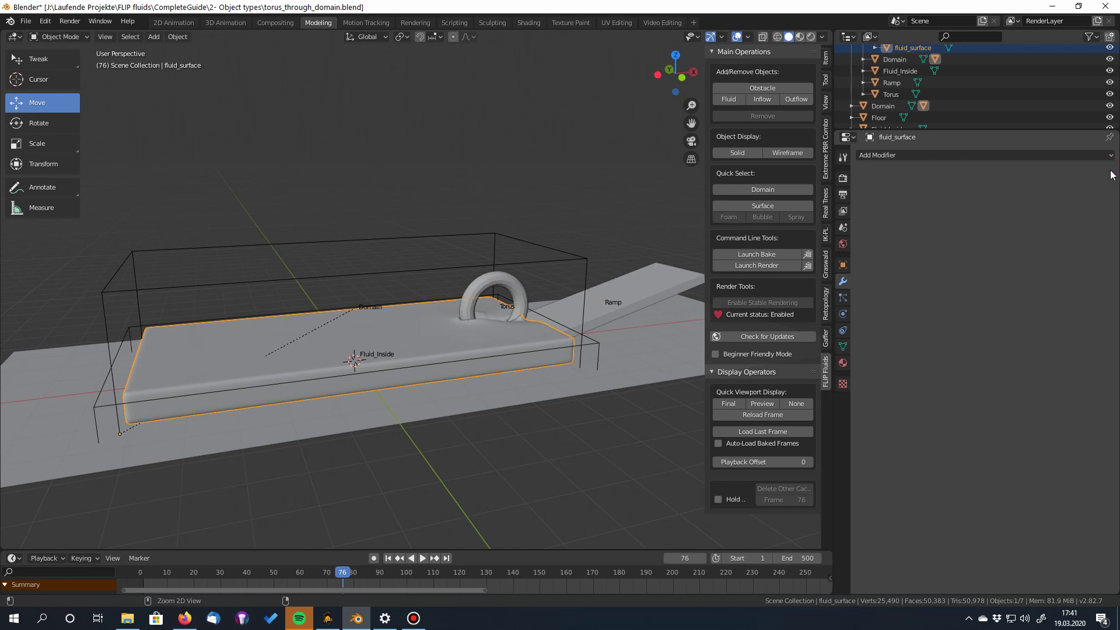
key(ctrl+z)
click(1064, 218)
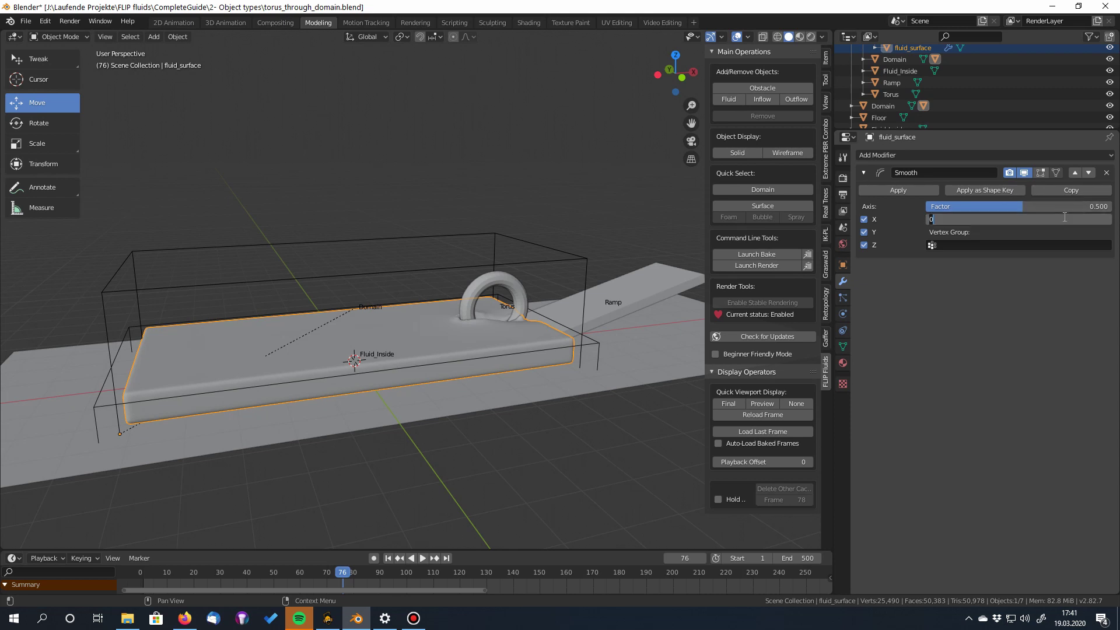
text(10)
key(Return)
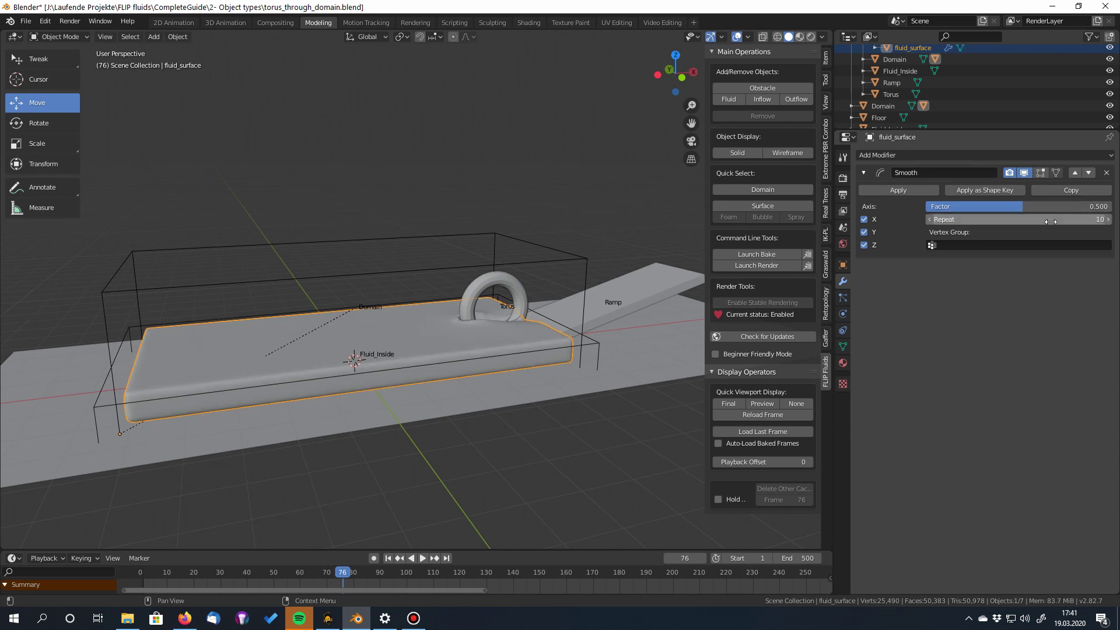
middle_drag(535, 385, 465, 402)
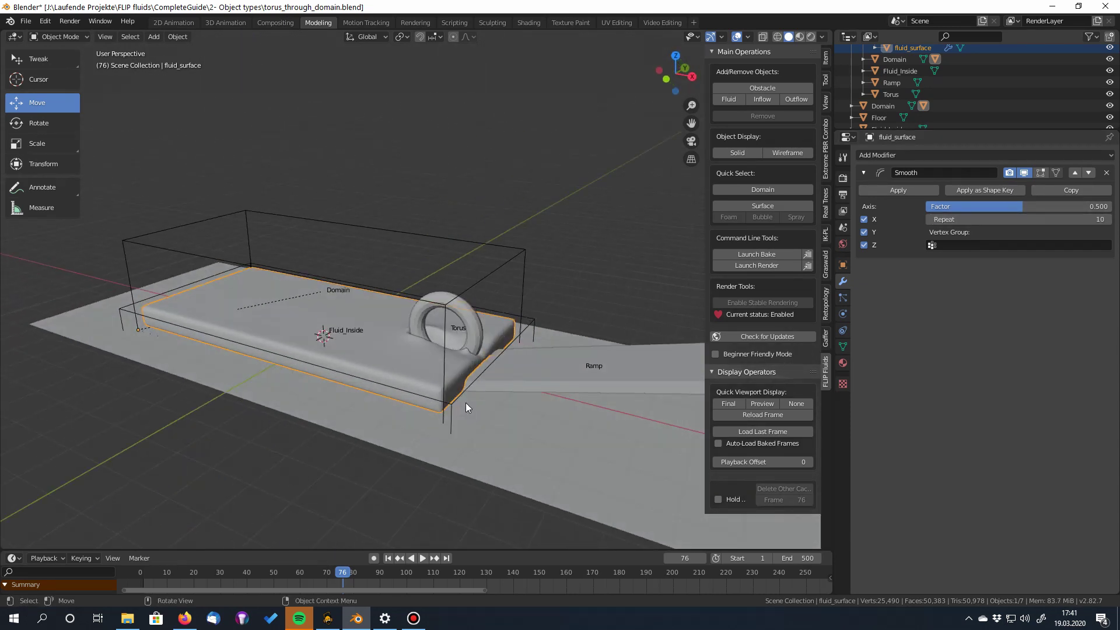
scroll(465, 403, up, 3)
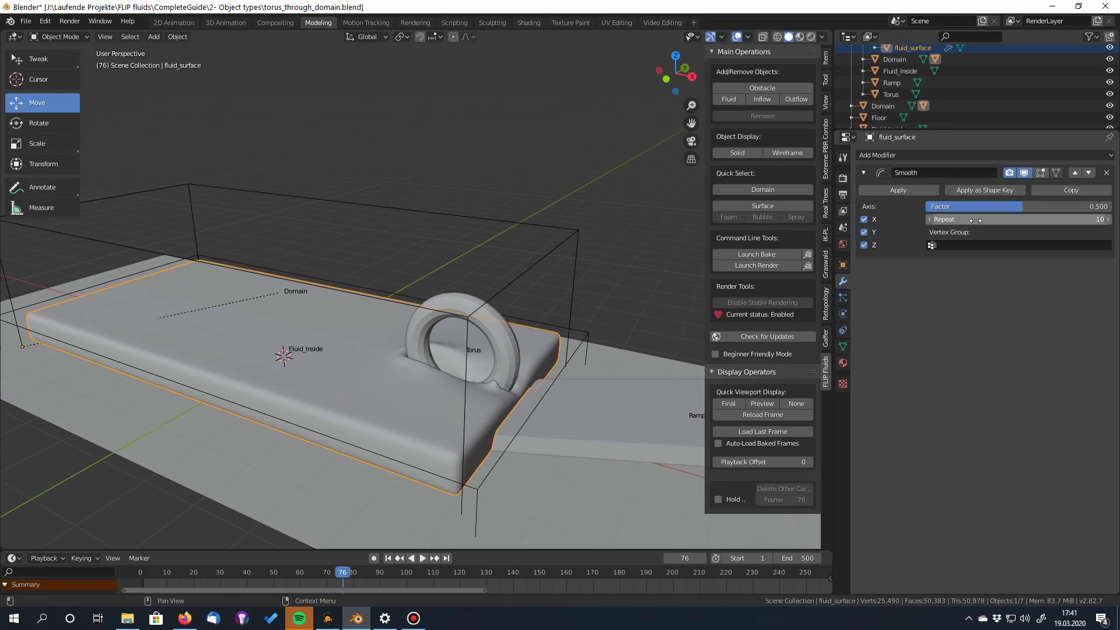
- Set the fluid surface's Smooth modifier to factor 1 and repeat 50, and play the animation
click(1037, 207)
text(1)
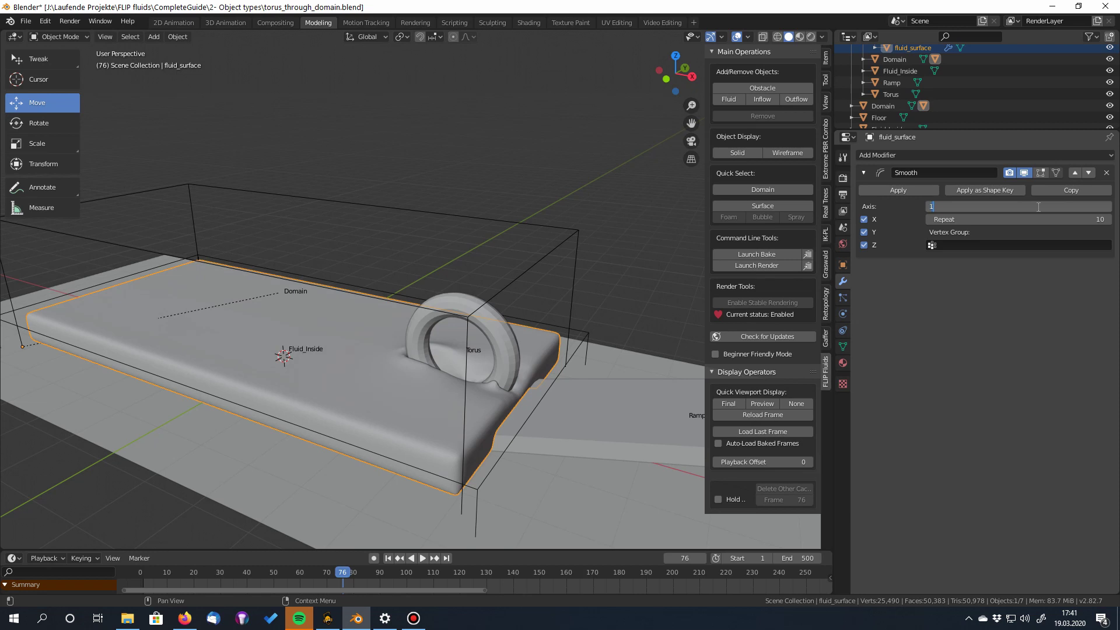
key(Return)
click(1040, 217)
text(50)
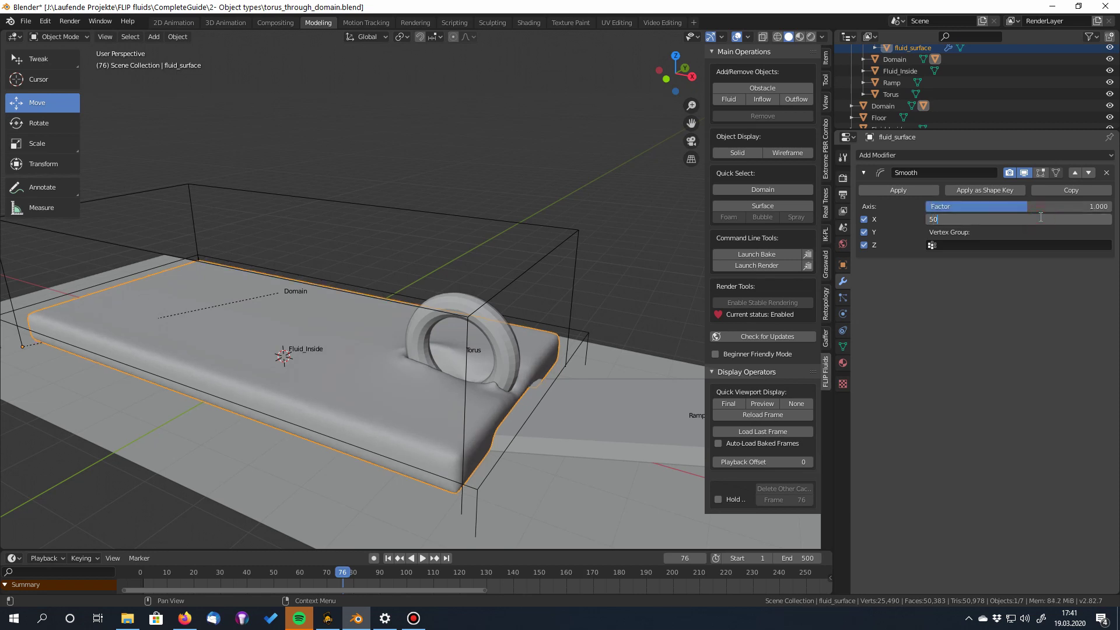
key(Return)
key(space)
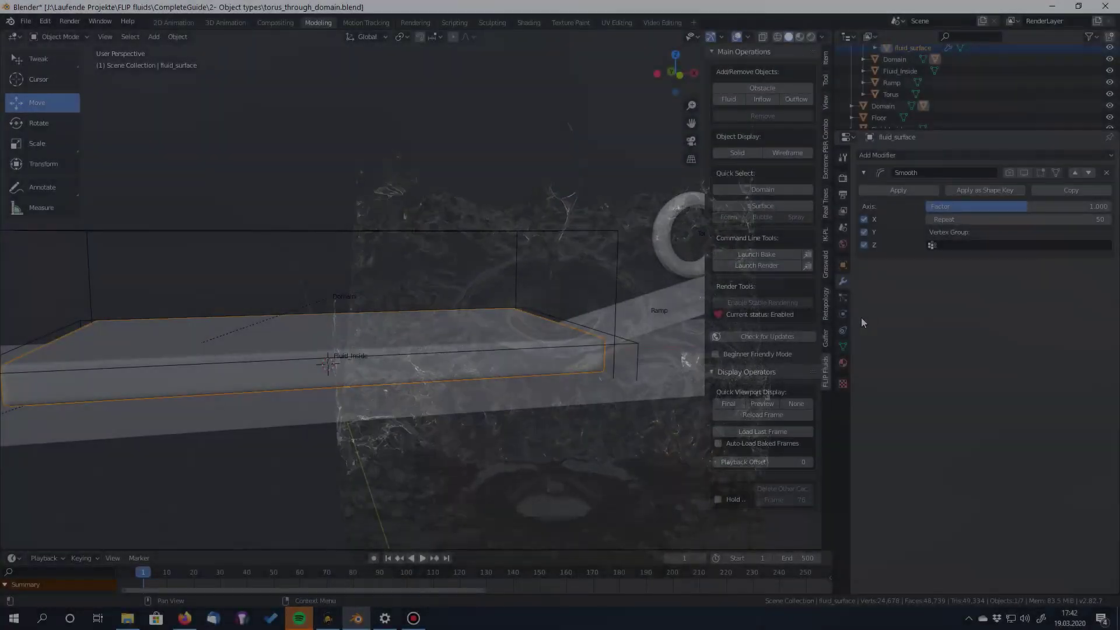
- Set the Fluid_Inside object's trigger to Timeline Frame and its fluid velocity mode to Target in the physics settings
click(843, 313)
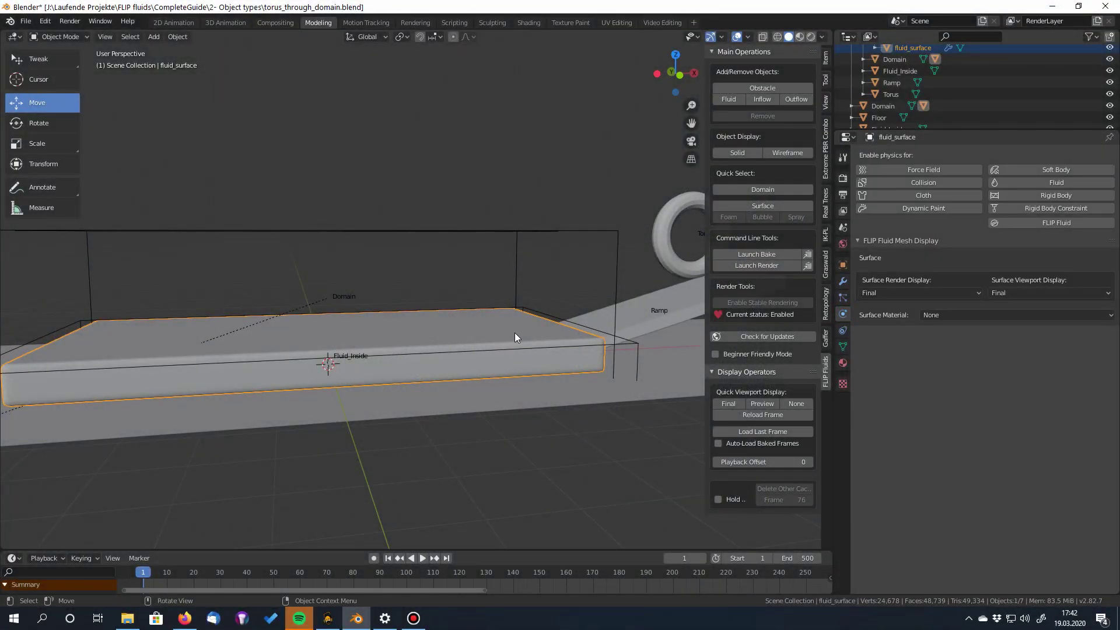
click(625, 411)
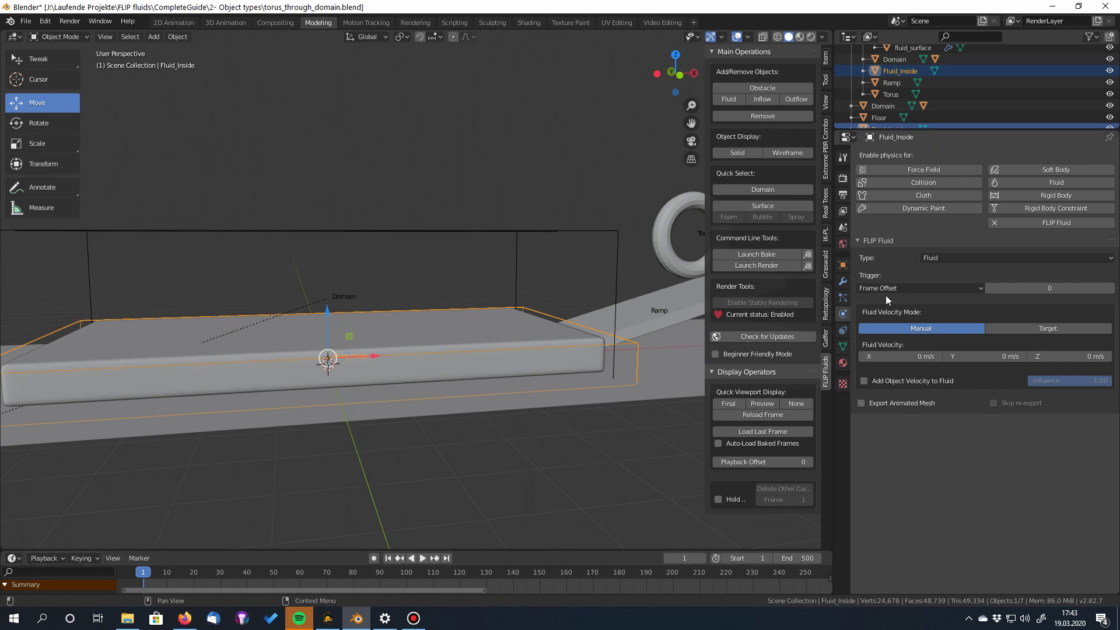
click(909, 288)
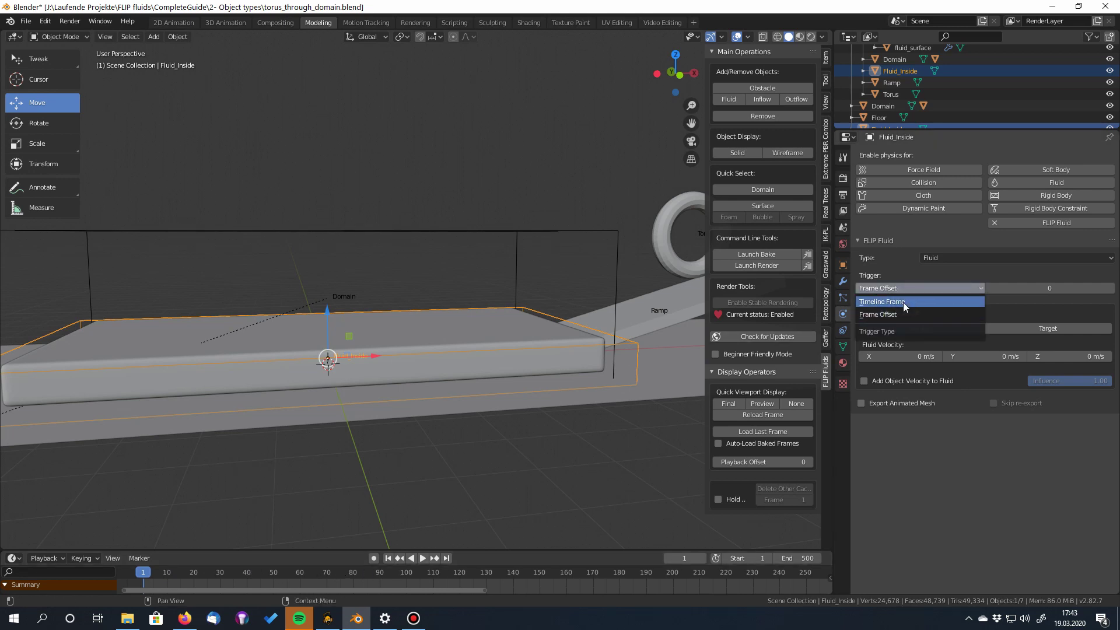
click(905, 305)
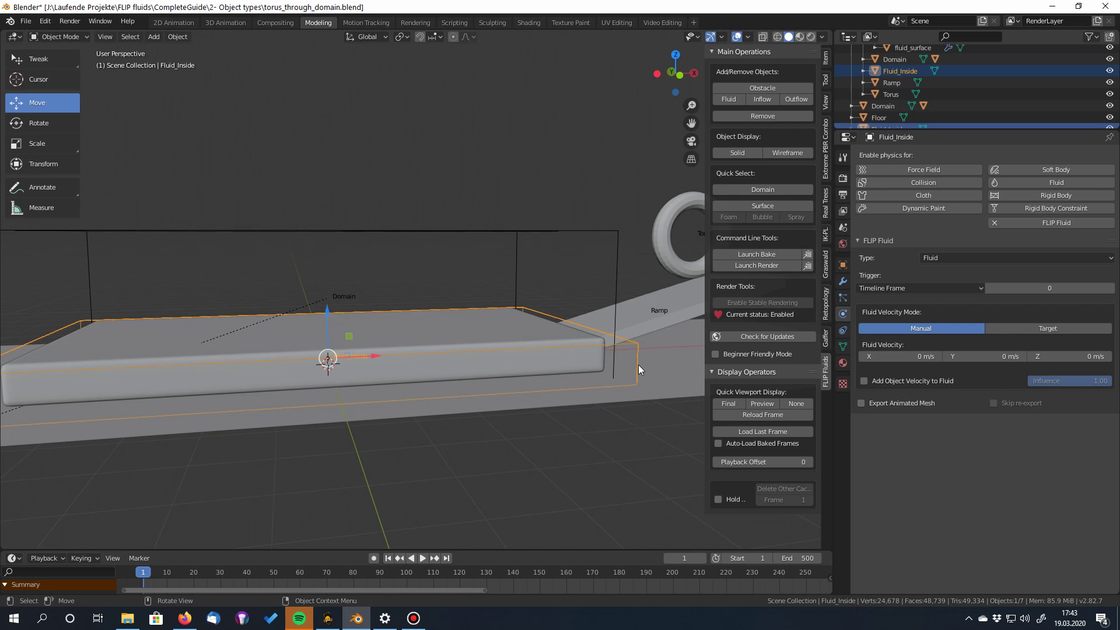
click(999, 255)
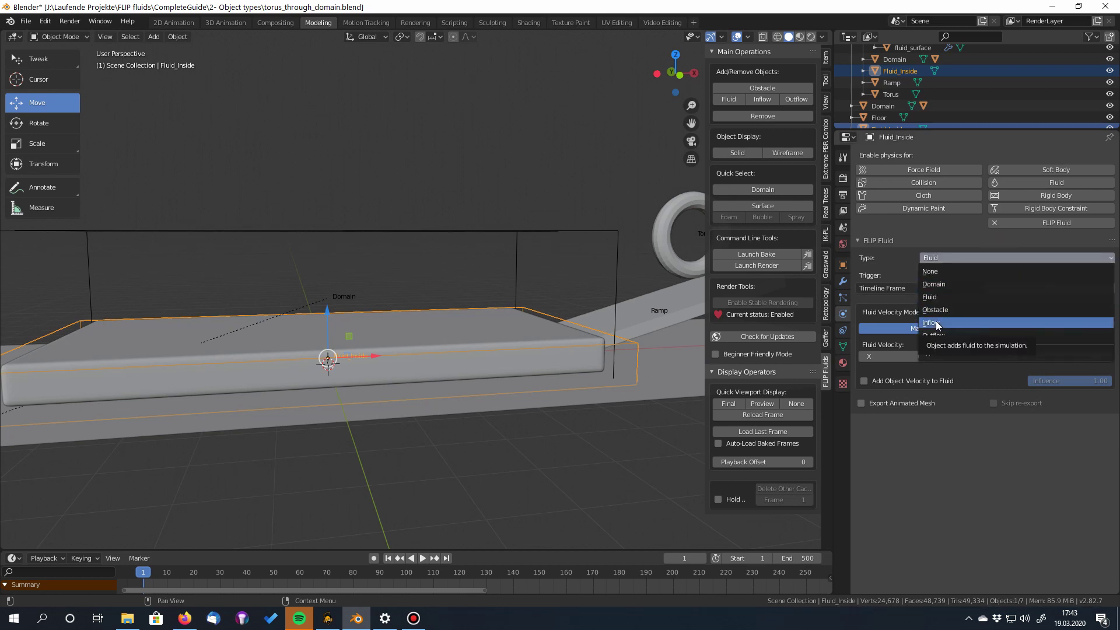
click(949, 257)
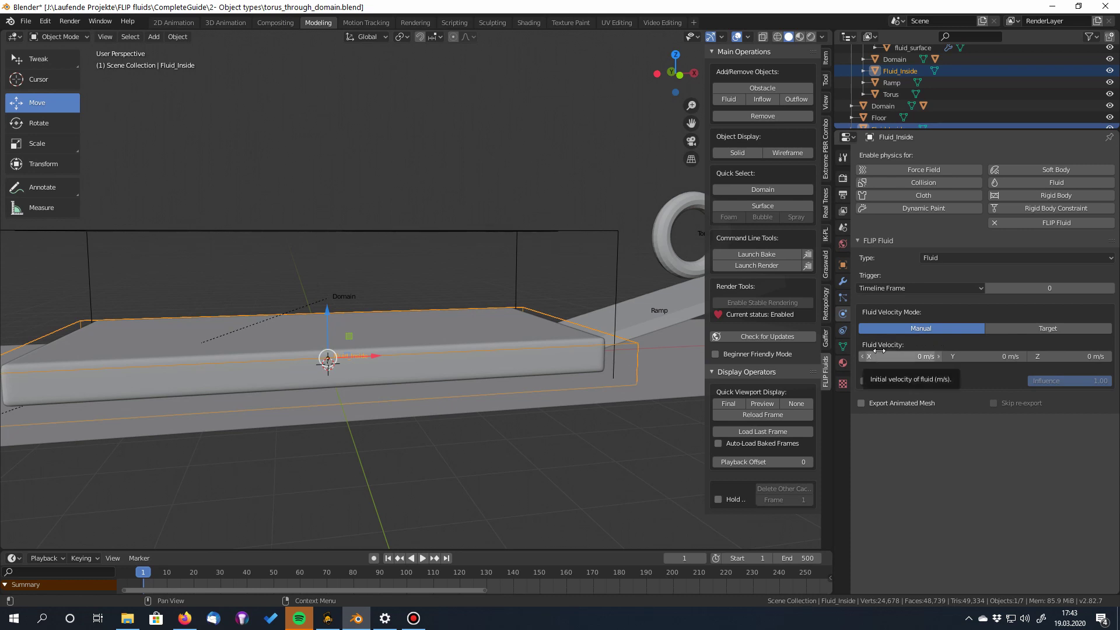
click(1069, 330)
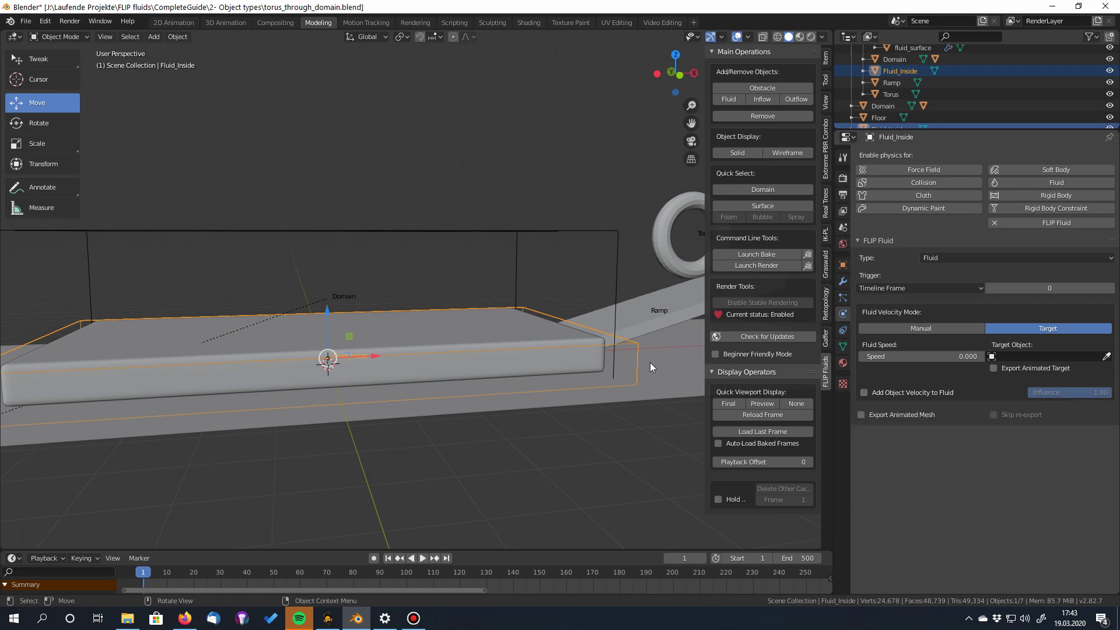
- Add a UV sphere, scale it down and place it above the fluid slab inside the domain, on the side away from the ramp
scroll(641, 364, down, 2)
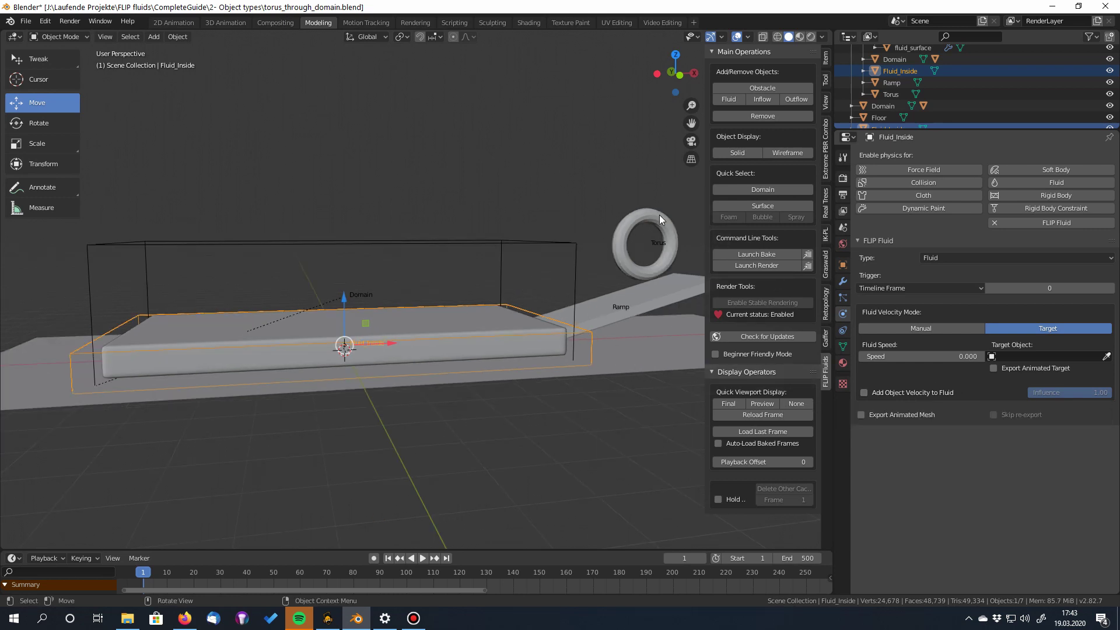
key(shift+a)
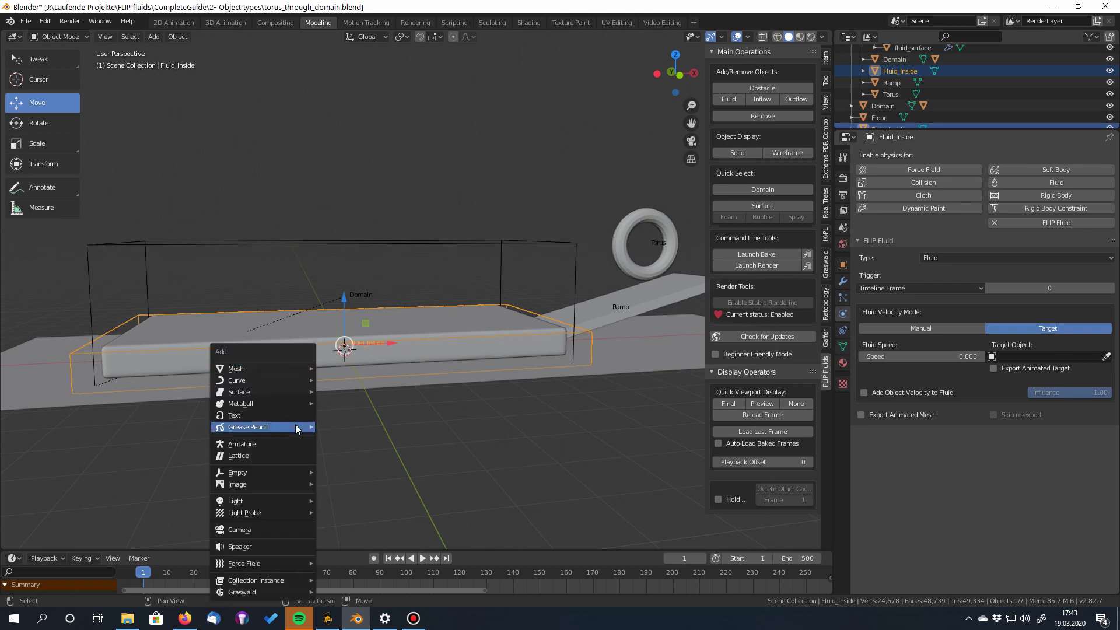
click(271, 373)
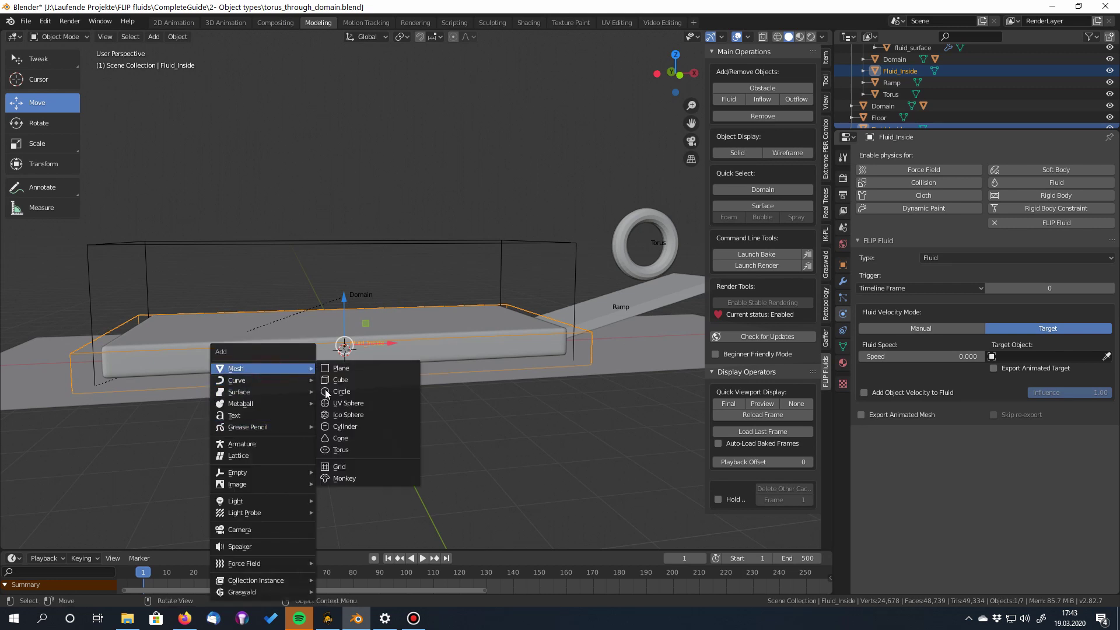
click(349, 402)
key(s)
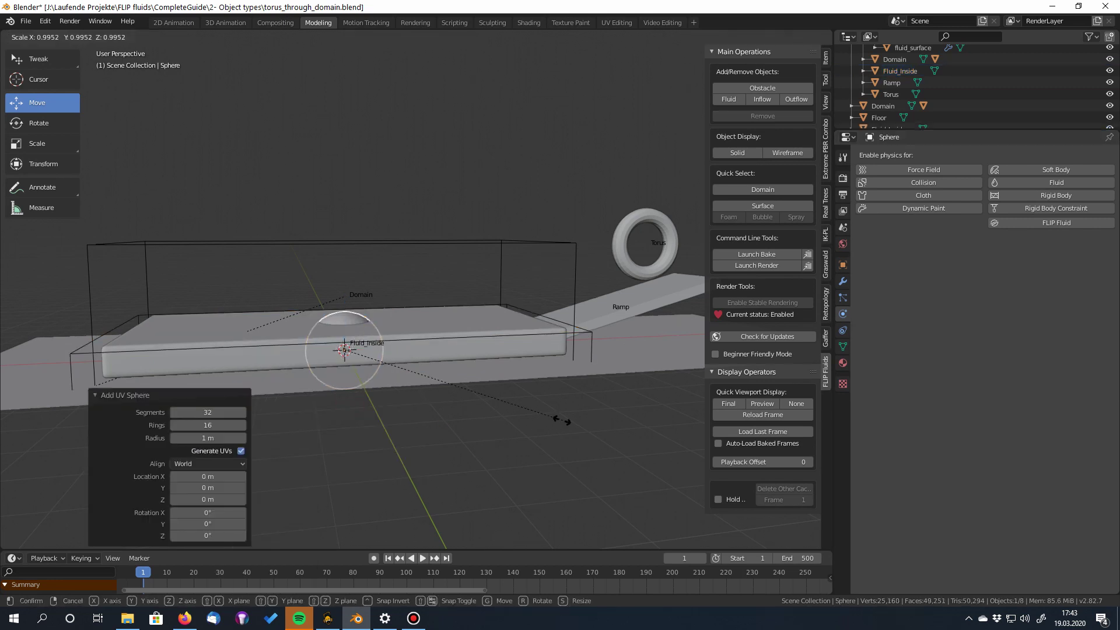
click(436, 416)
drag(344, 302, 344, 229)
drag(394, 274, 306, 275)
drag(257, 238, 268, 228)
mouse_move(349, 218)
middle_down()
mouse_move(450, 220)
mouse_move(343, 214)
middle_up()
- Enable FLIP Fluid physics on the sphere and set its type to Fluid
click(1037, 223)
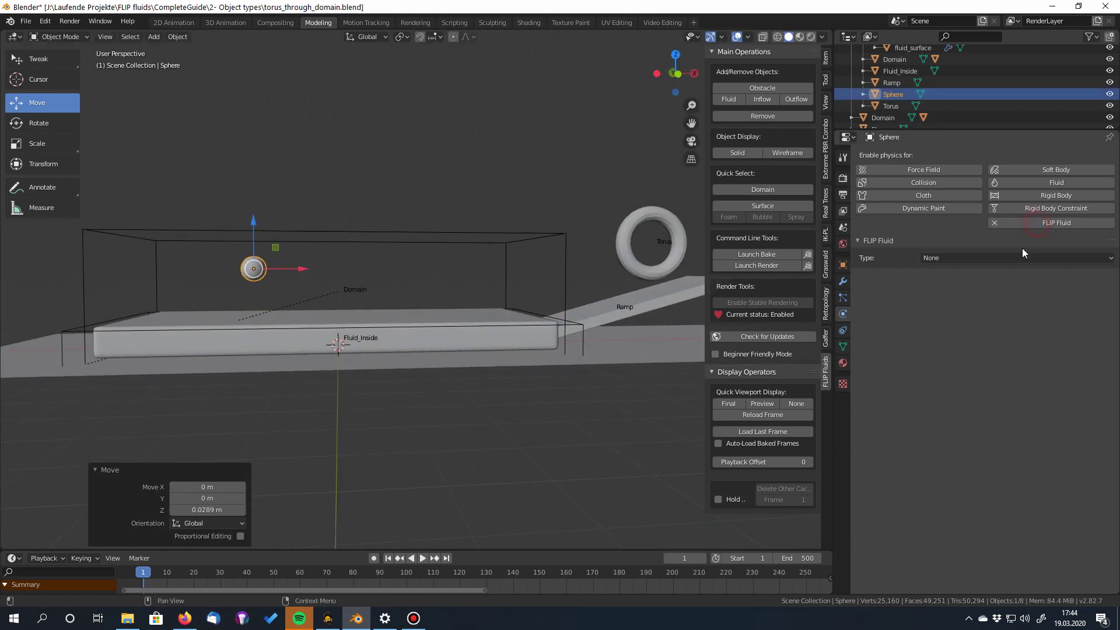
click(1008, 258)
click(970, 295)
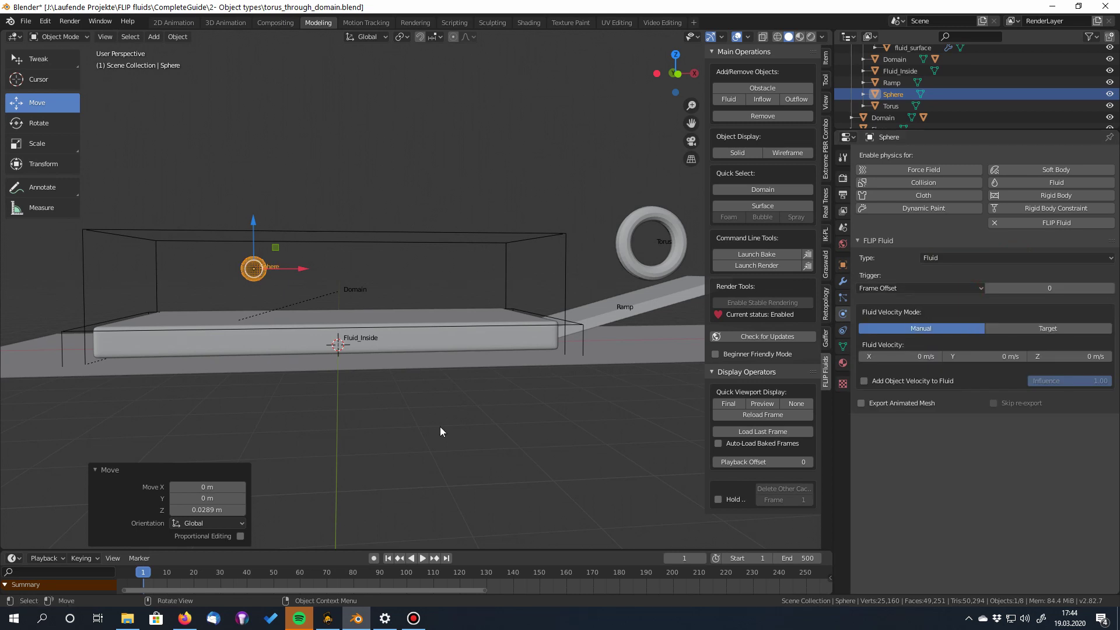
- In front view, switch the fluid's viewport display to Preview and go to frame 115, with the torus near mid-slab
key(KP_3)
key(KP_1)
scroll(491, 453, up, 1)
shift+middle_drag(491, 453, 497, 488)
scroll(467, 471, down, 1)
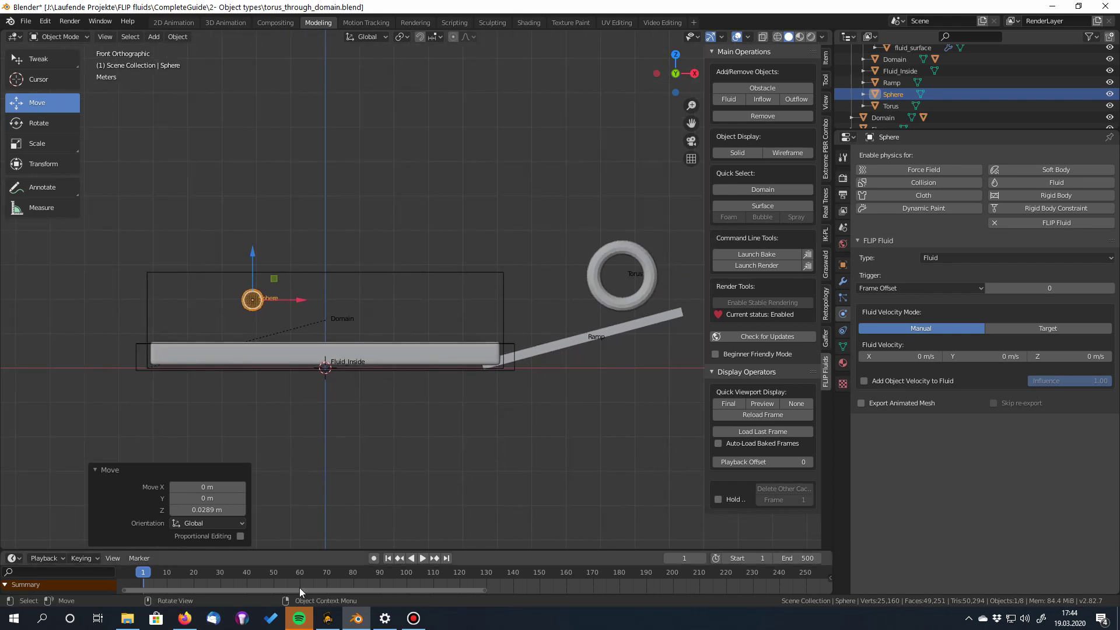
key(space)
drag(432, 576, 345, 571)
key(space)
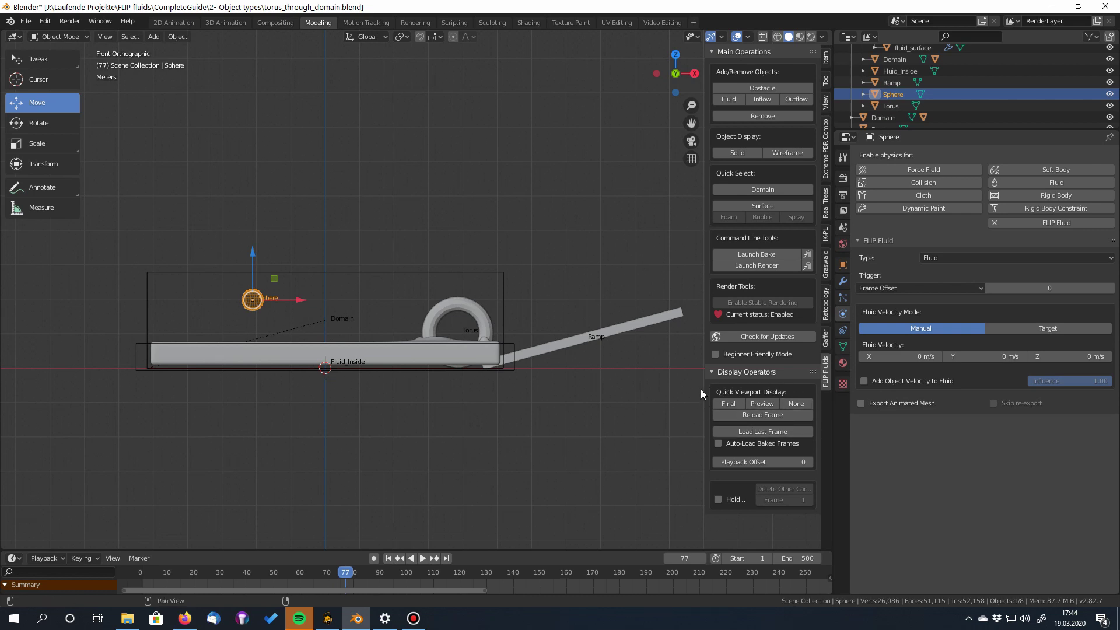
click(770, 404)
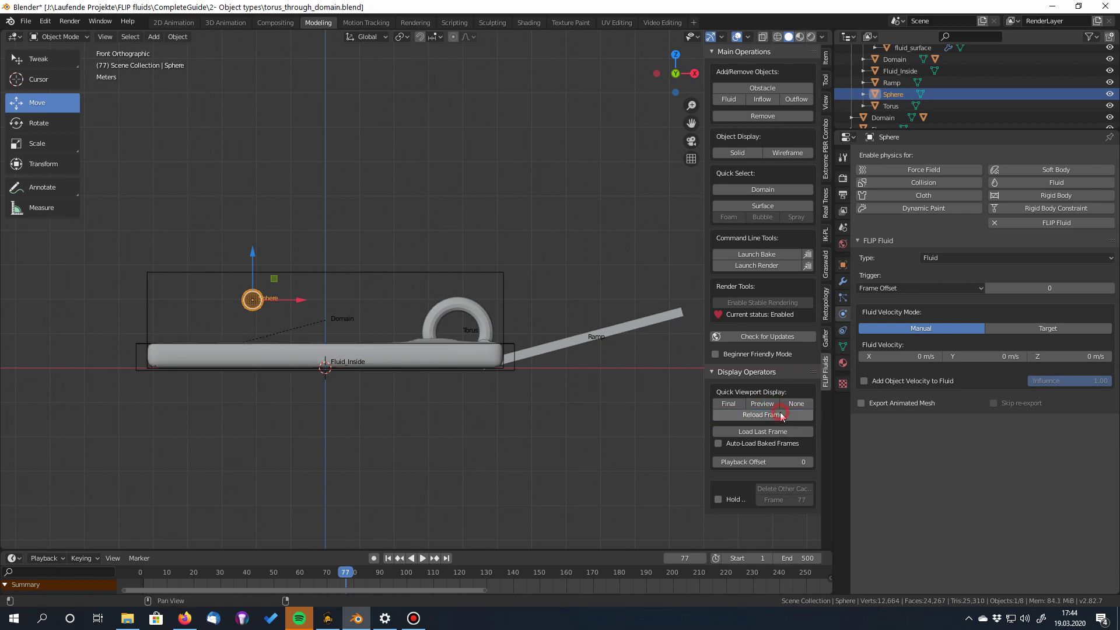
key(space)
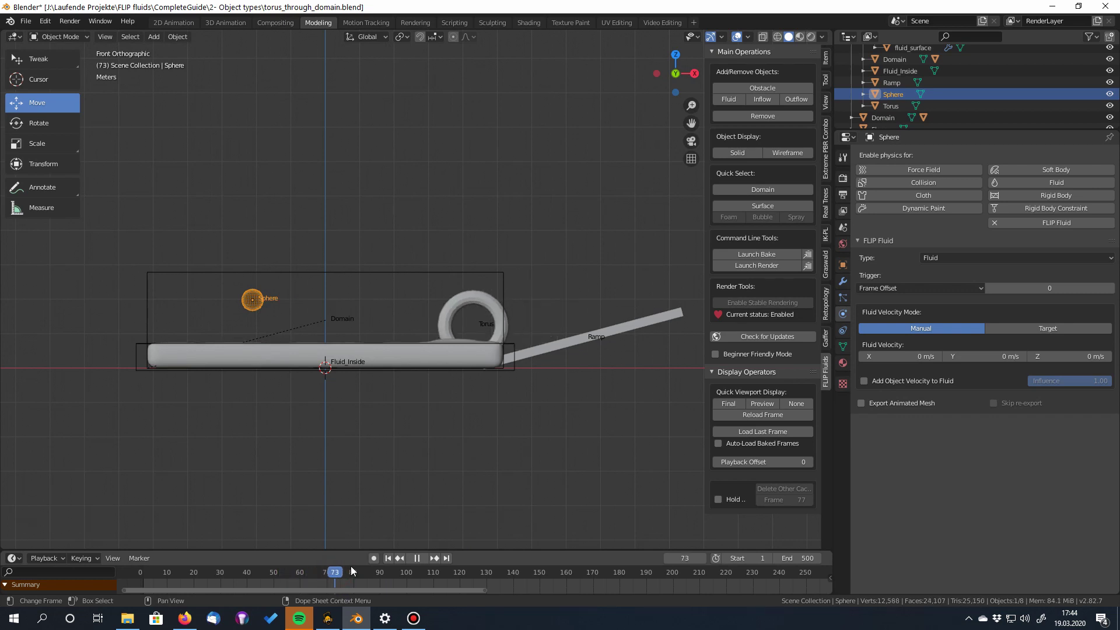
drag(476, 564, 448, 583)
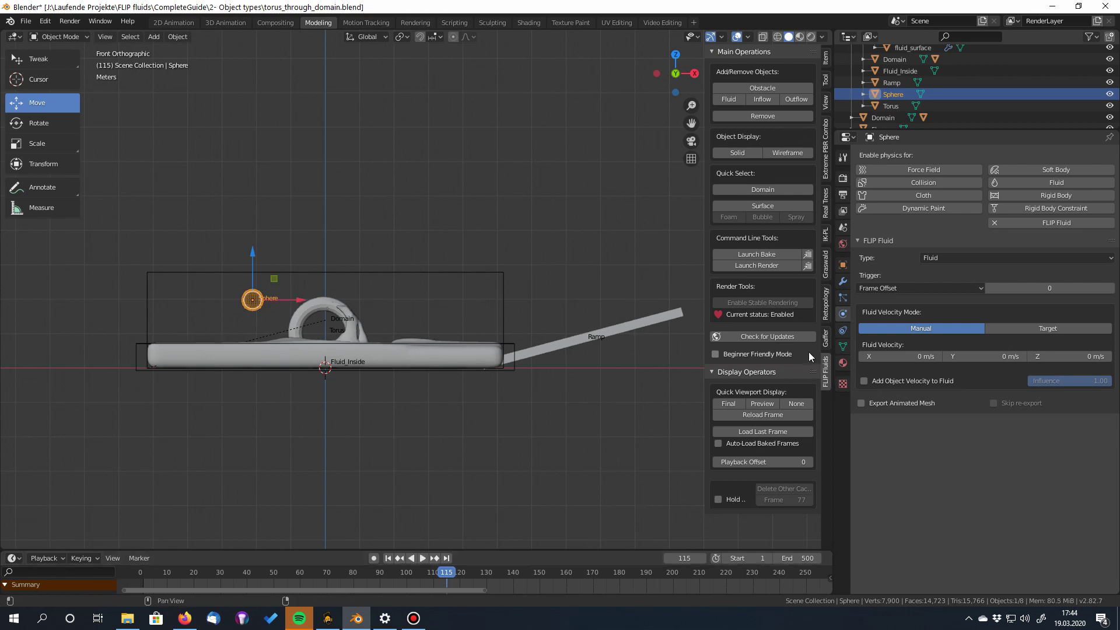
- Set the sphere's fluid trigger to Timeline Frame with a value of 115
click(936, 288)
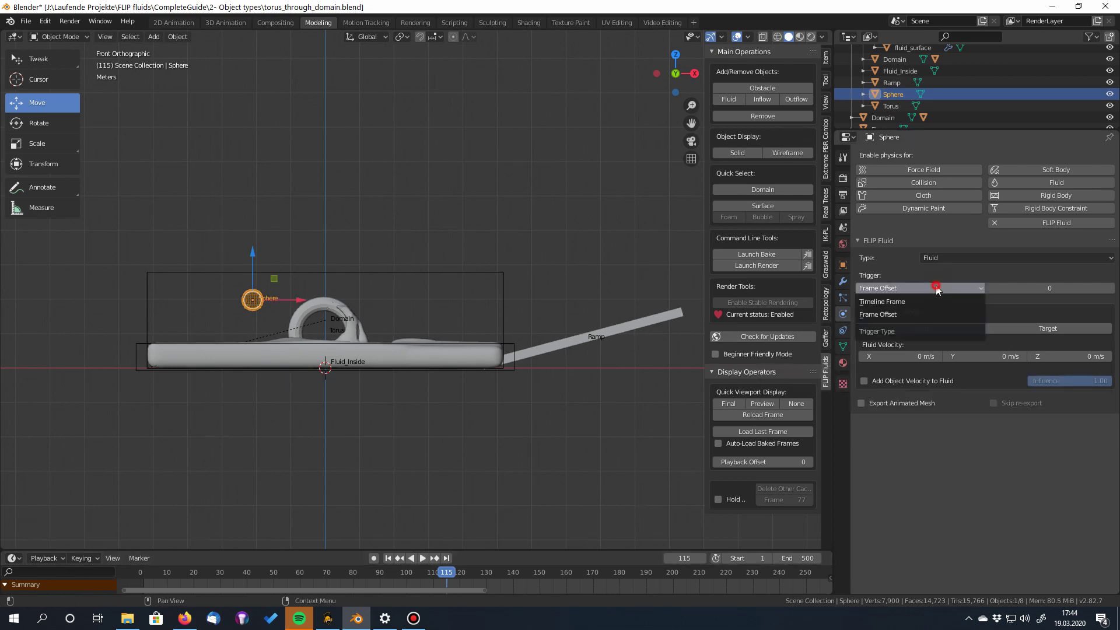
click(897, 302)
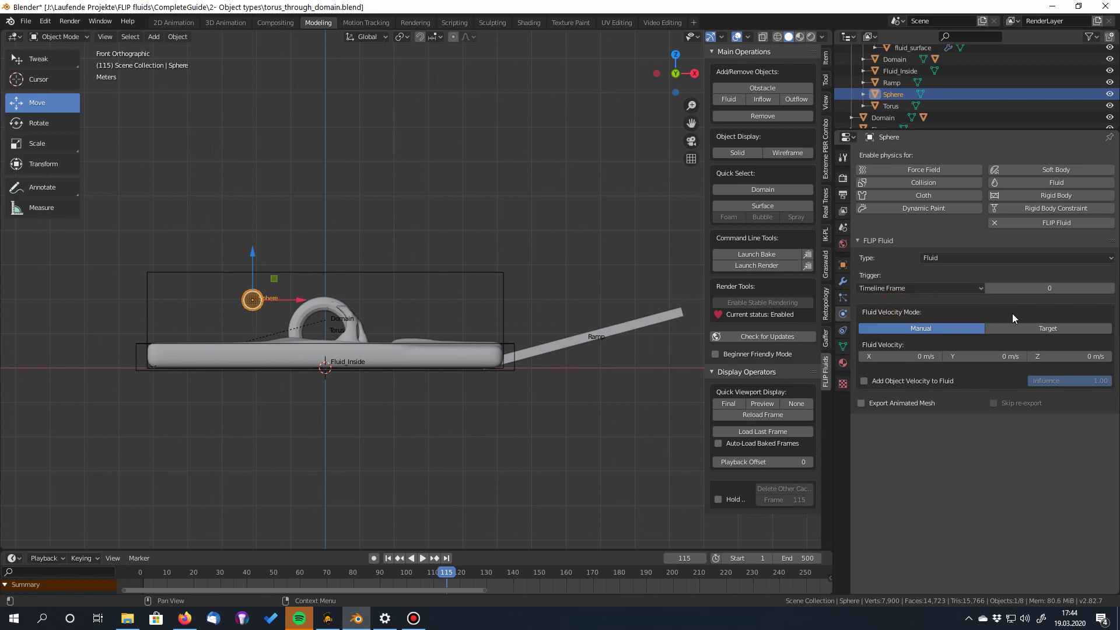
click(1043, 287)
text(115)
key(Return)
- Set the sphere's fluid velocity mode to Target and assign the Torus as the target object
click(1020, 327)
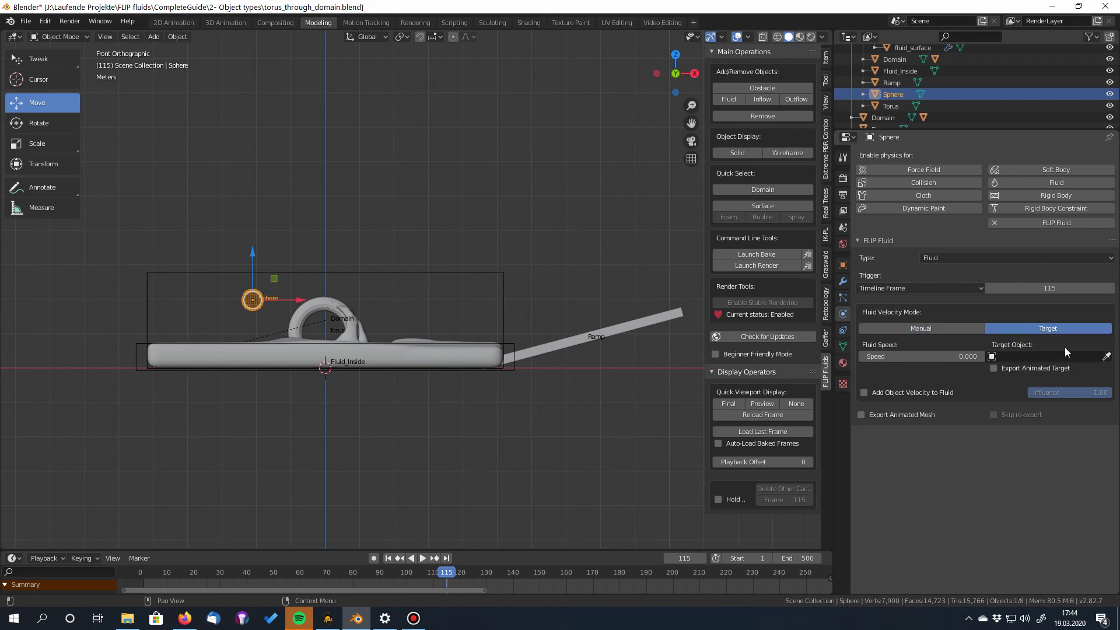
click(1105, 357)
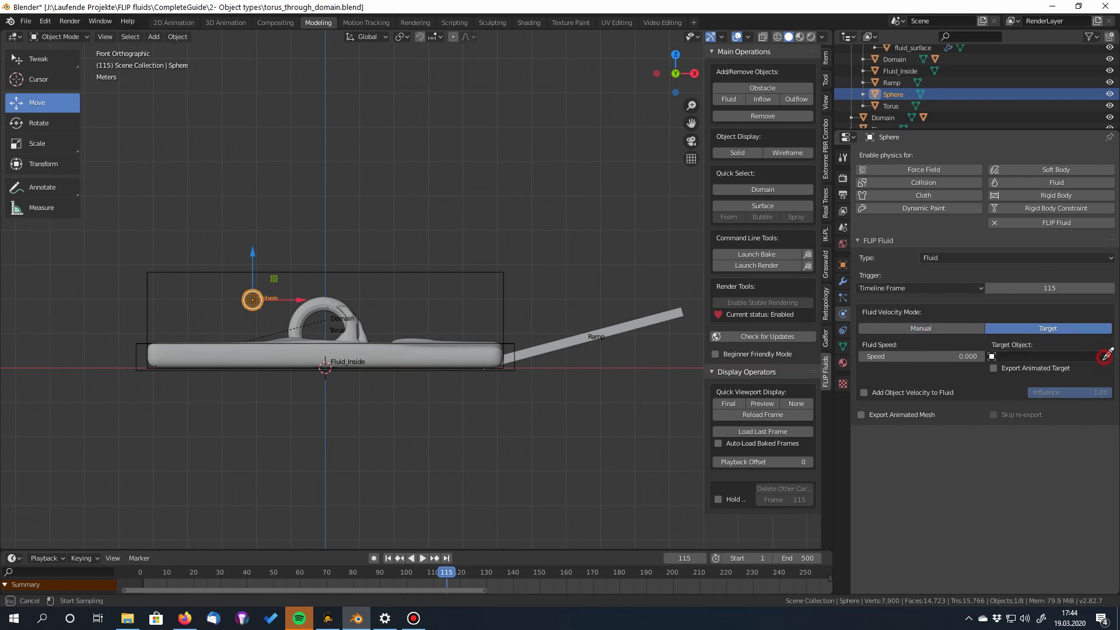
click(318, 303)
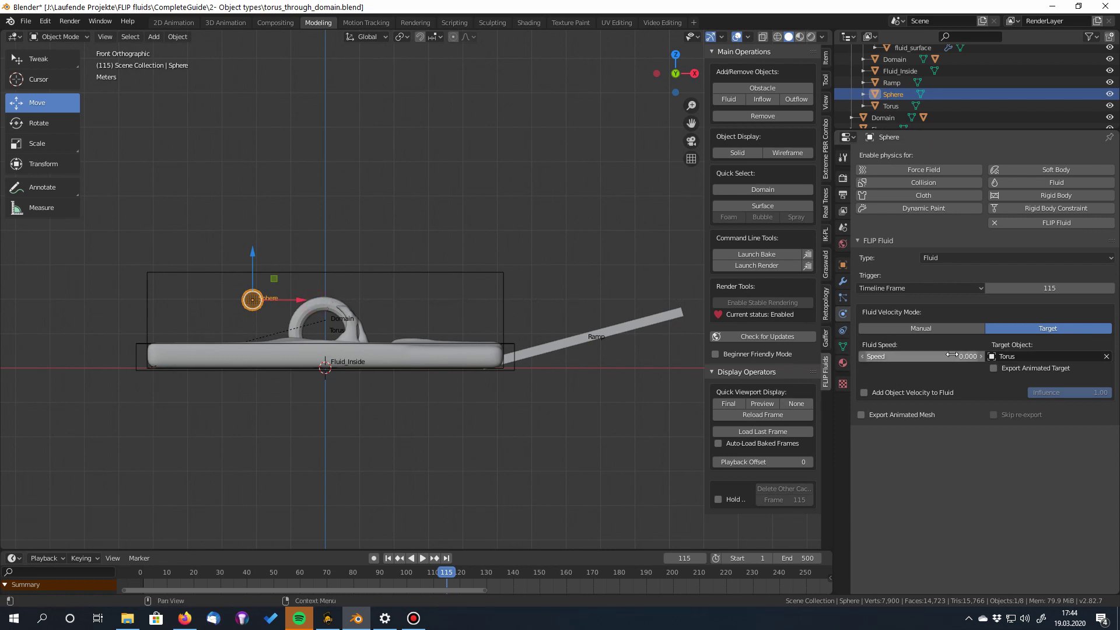
- Set the sphere's fluid speed towards the torus to 1
click(908, 355)
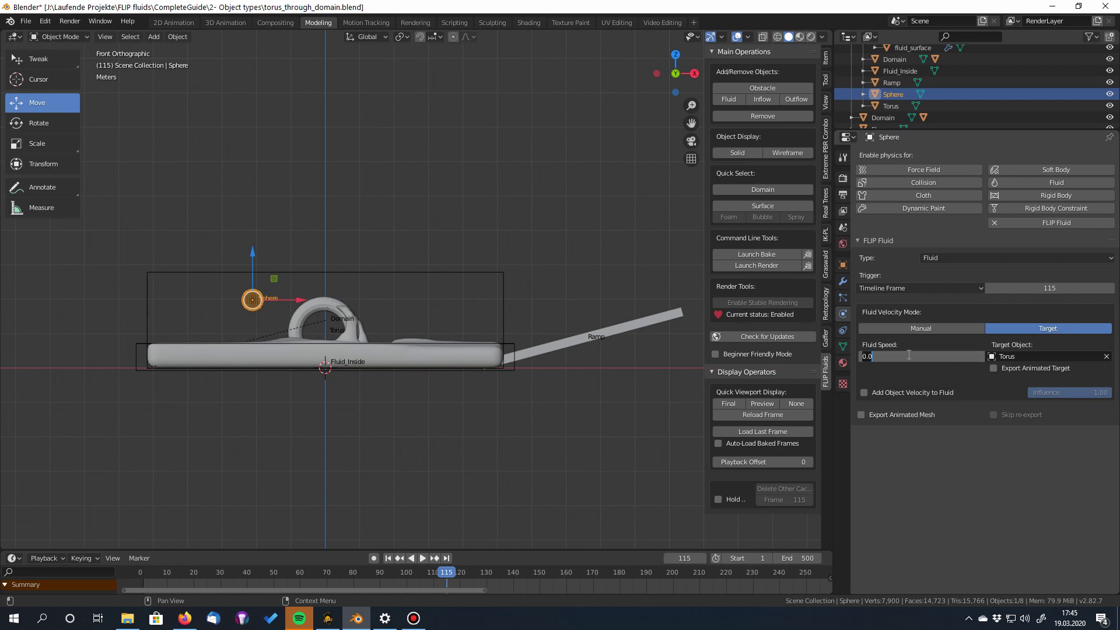
text(1)
key(Return)
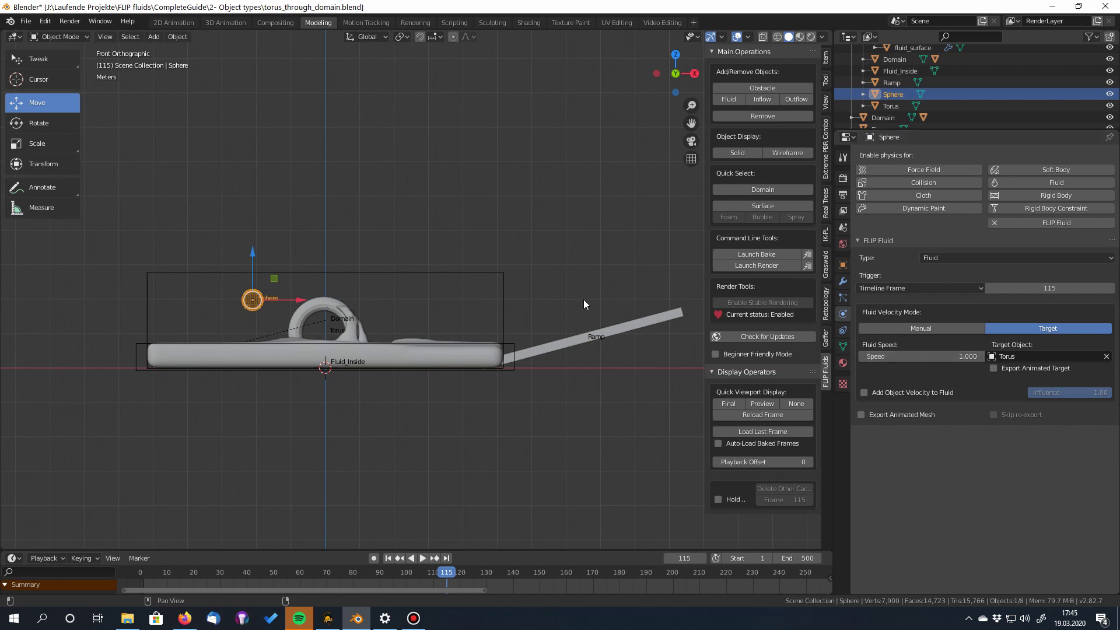
- Enable Update Settings on Resume for the domain and choose frame 101 as the savestate to resume from
click(404, 270)
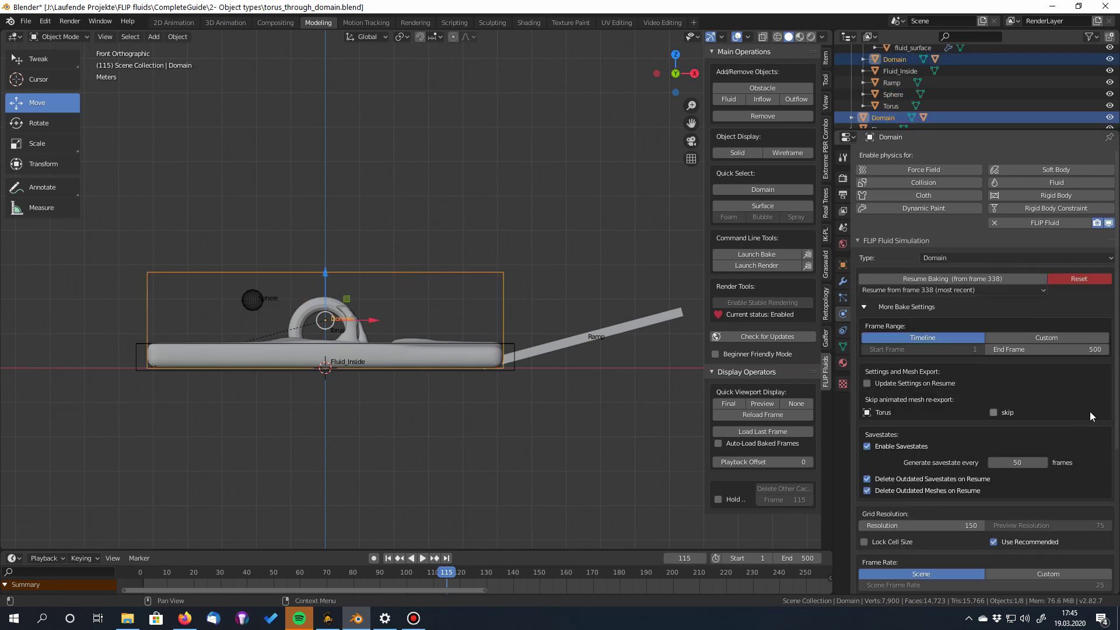
scroll(1091, 411, down, 1)
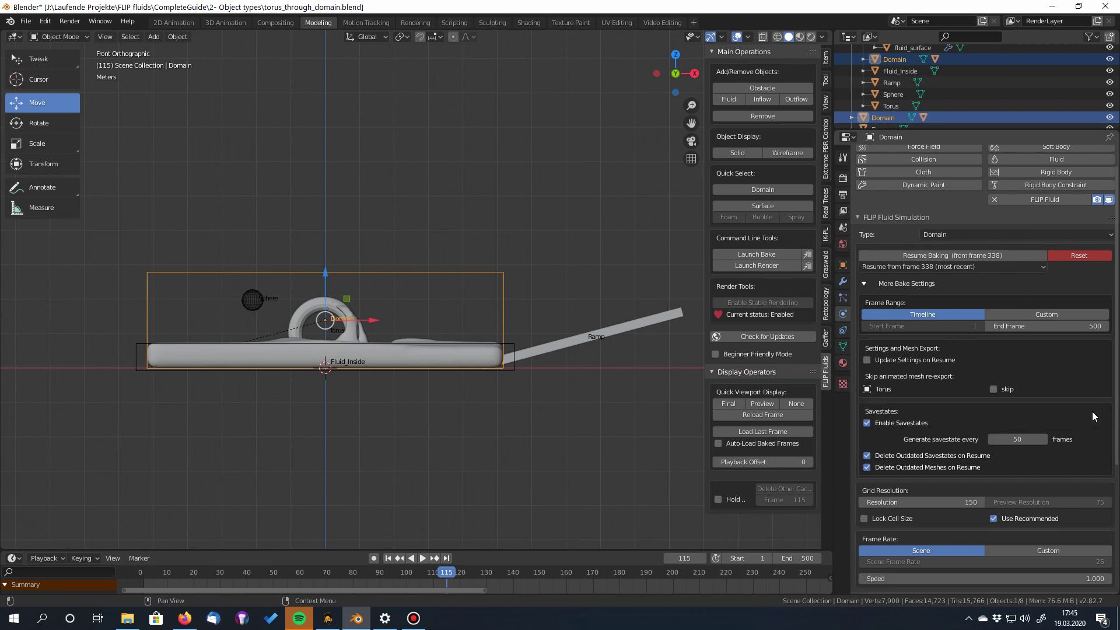
scroll(1092, 411, down, 1)
scroll(1091, 411, down, 1)
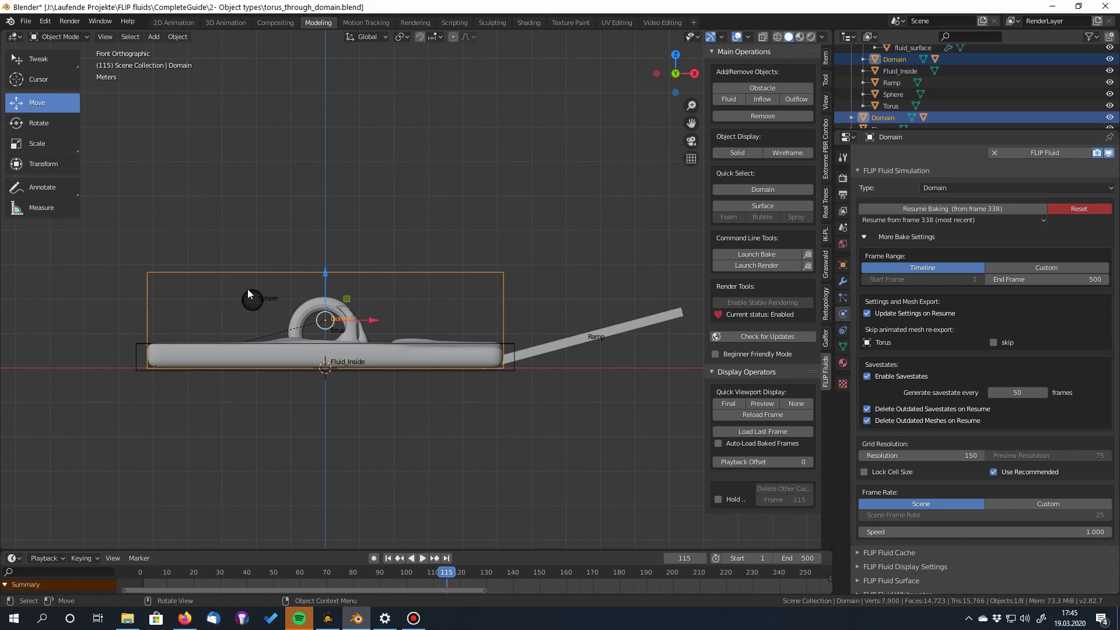
click(953, 219)
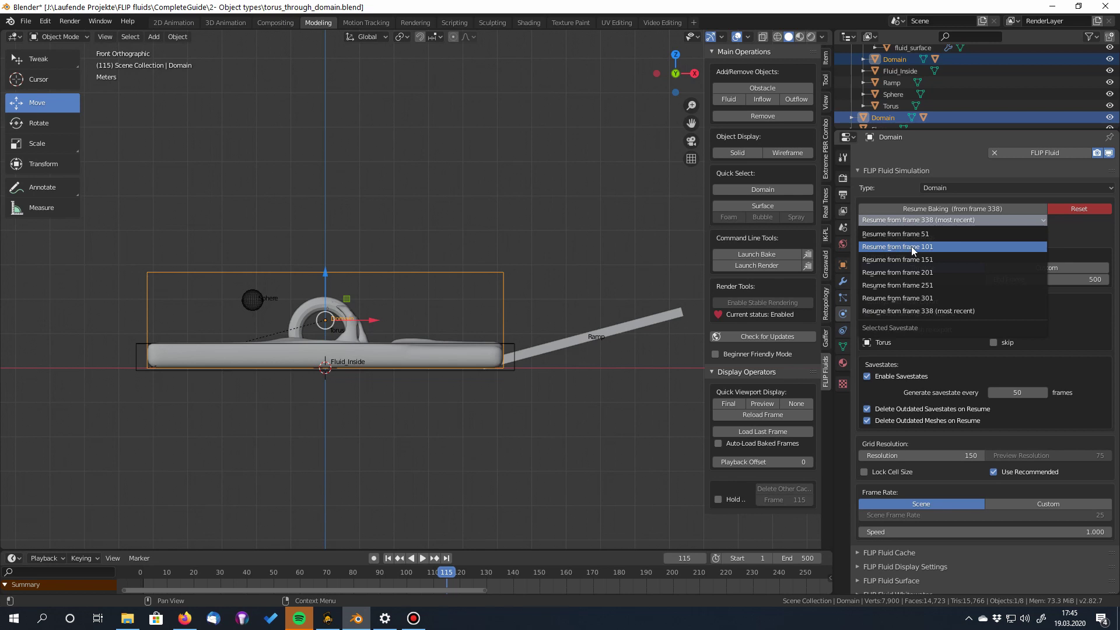
click(956, 246)
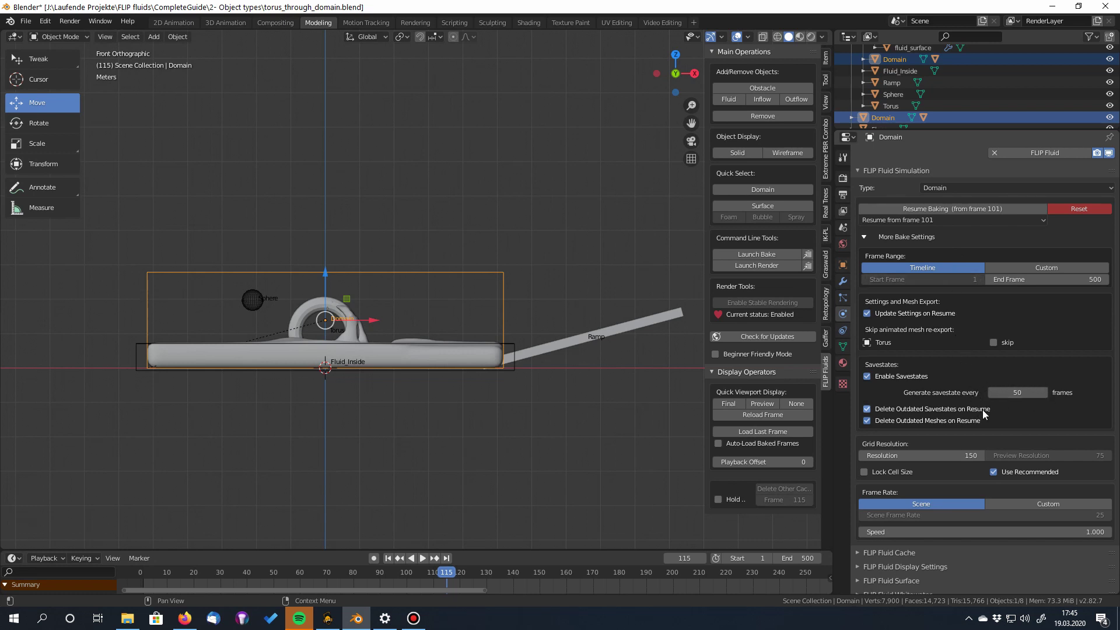
- Set savestates to be generated every 25 frames and resume the bake from frame 101
click(1048, 392)
click(1048, 393)
text(25)
key(Return)
click(977, 208)
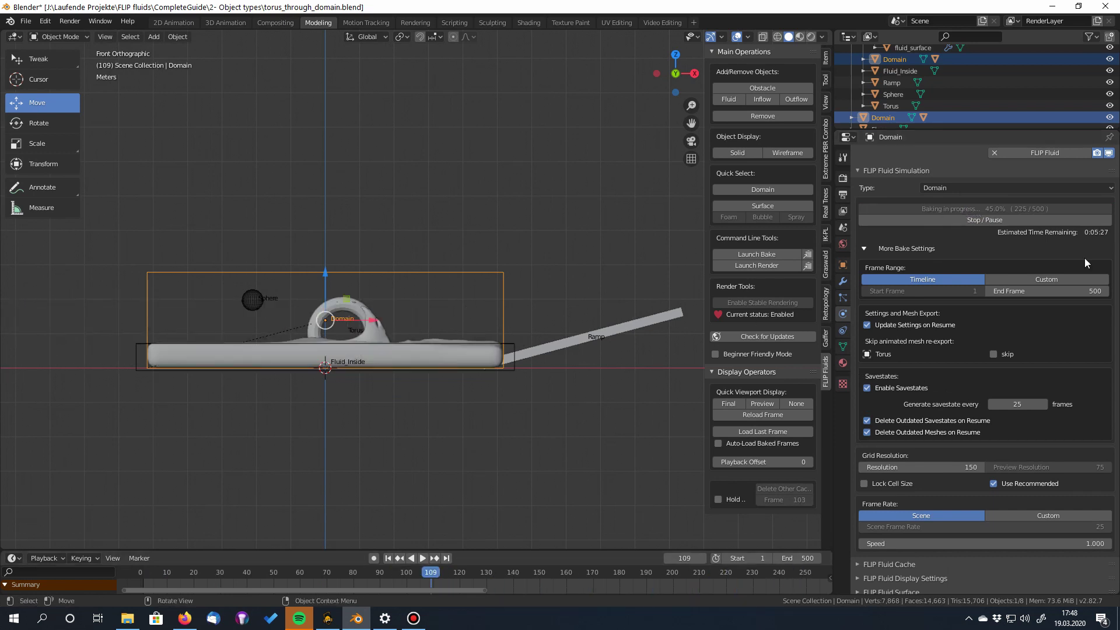
- Pause the bake and play back the frames around 120 to review how the sphere's fluid meets the torus
click(986, 220)
key(space)
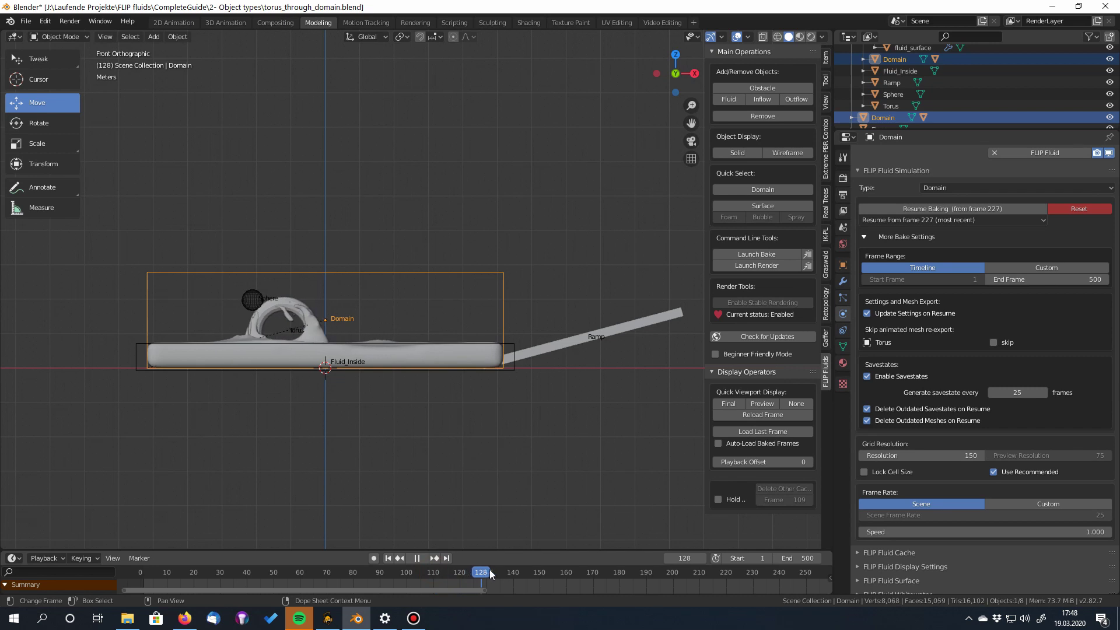
drag(457, 569, 460, 571)
middle_drag(380, 445, 448, 452)
drag(458, 571, 468, 572)
key(space)
- Set the sphere's fluid speed to 10
click(296, 315)
click(943, 358)
key(BackSpace)
key(BackSpace)
text(0)
key(Return)
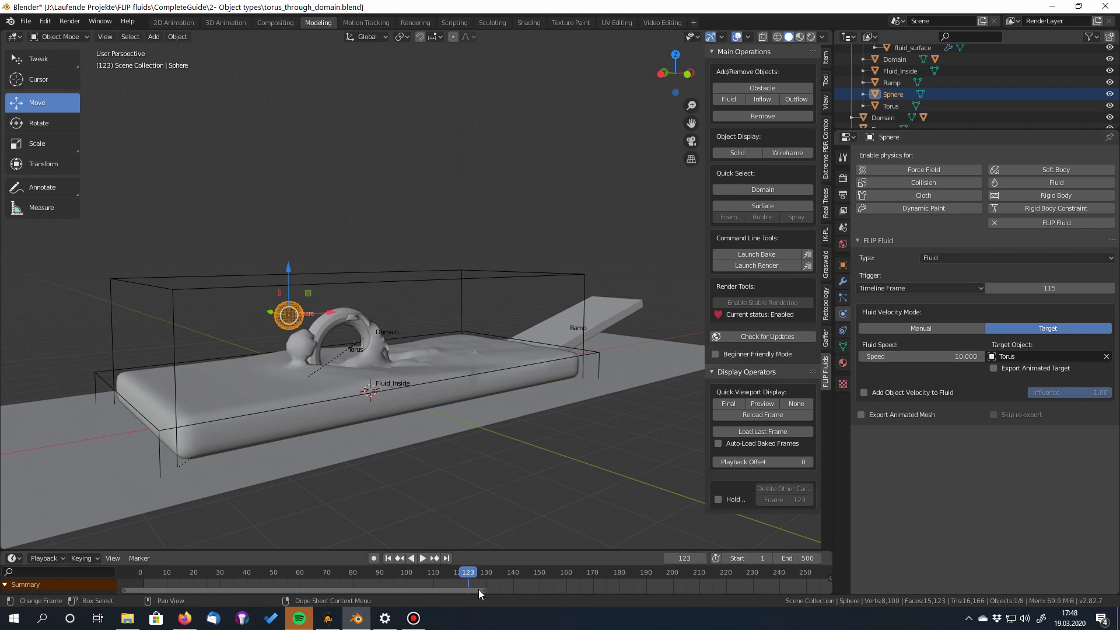
- Check the frames around the sphere's fluid release and set its trigger frame to 117
mouse_move(466, 571)
mouse_down()
mouse_move(430, 570)
mouse_move(475, 571)
mouse_move(456, 570)
mouse_up()
click(1068, 285)
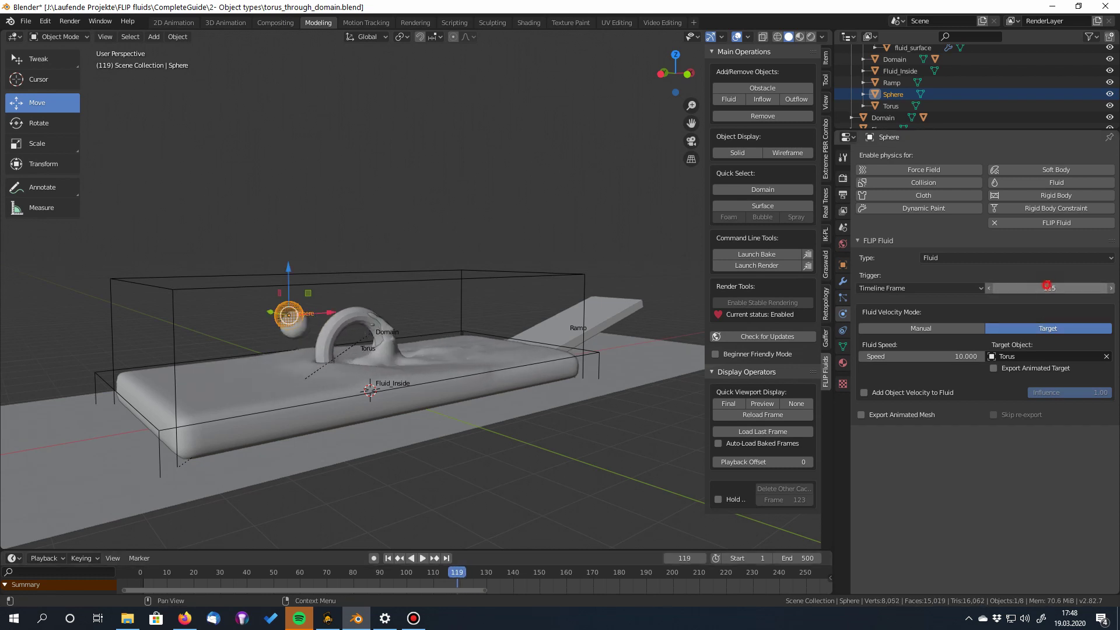
text(117)
key(Return)
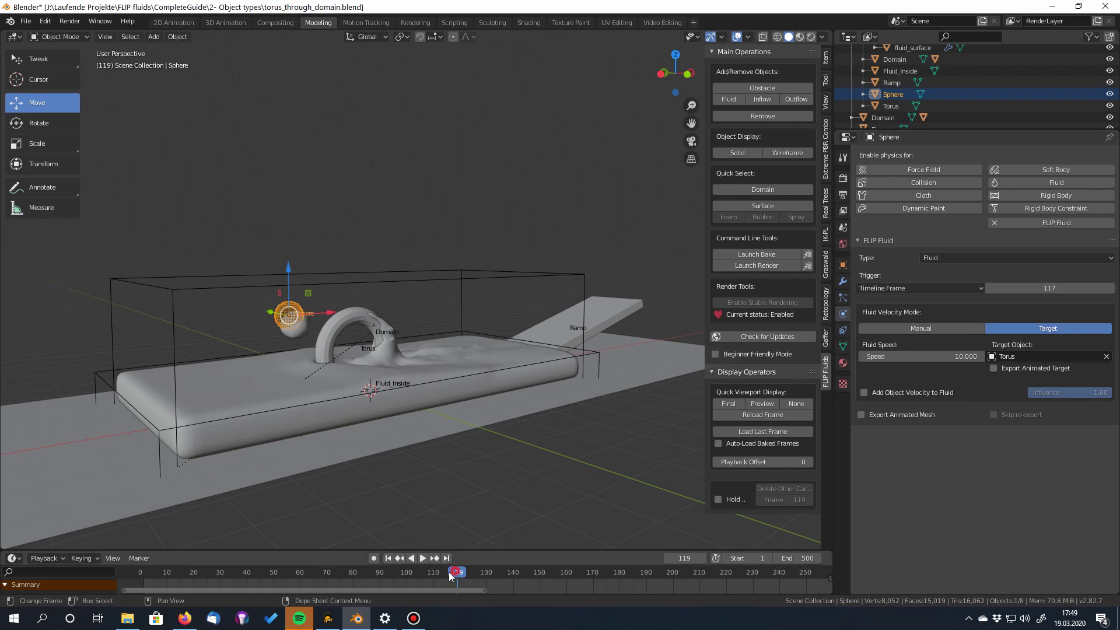
- Resume the domain's bake from the frame 101 savestate
drag(449, 571, 444, 571)
middle_drag(498, 308, 506, 284)
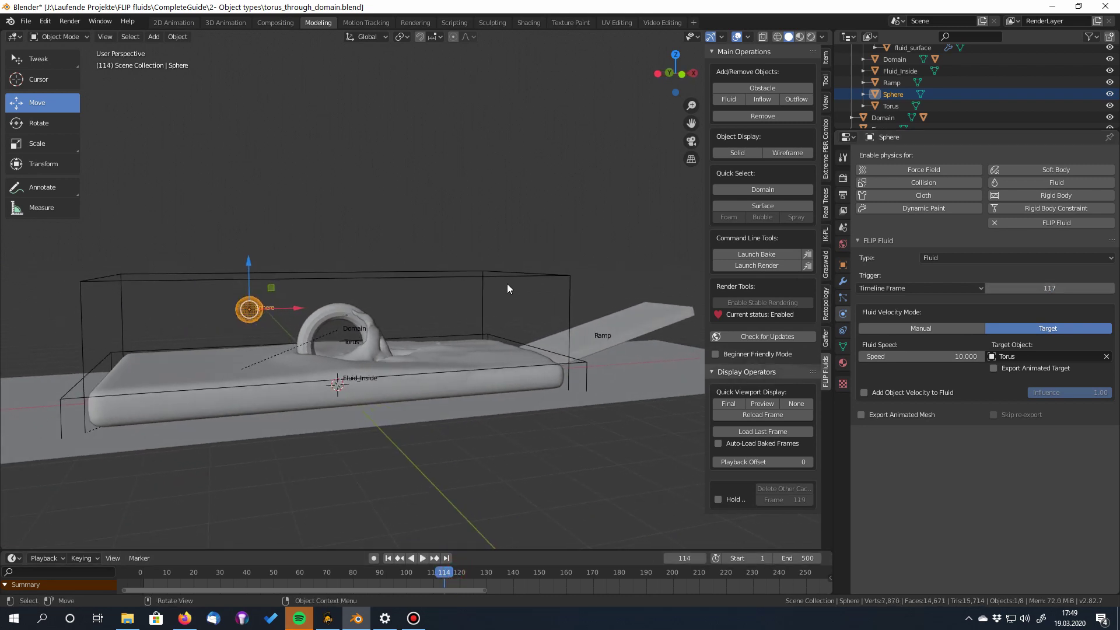
click(503, 275)
click(1038, 290)
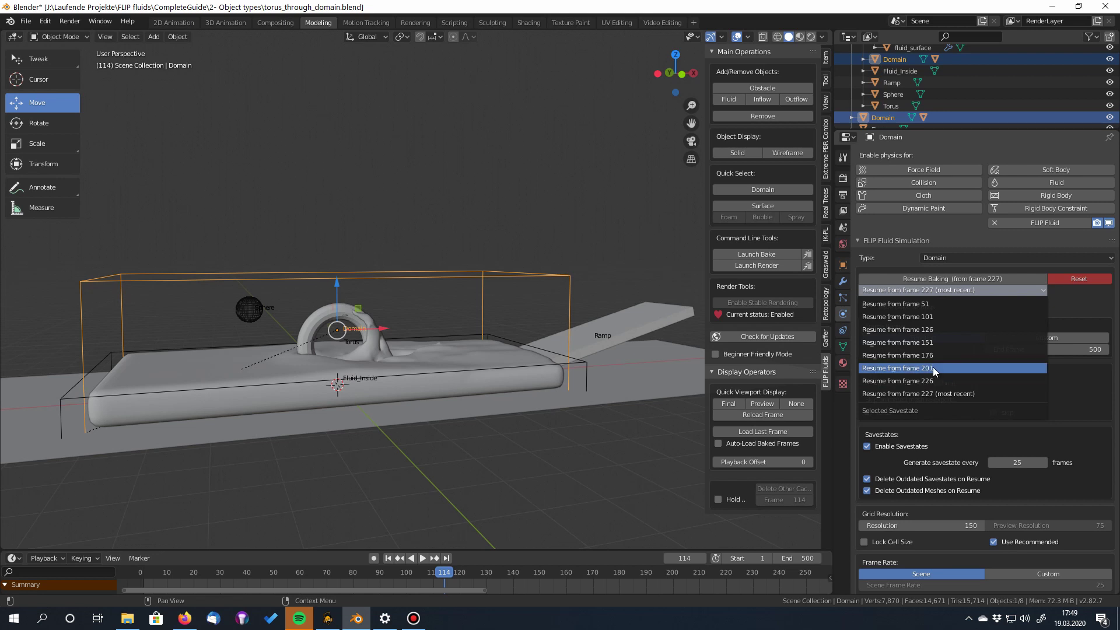
click(918, 317)
click(957, 279)
- Play and scrub through the newly baked frames around the sphere's impact on the torus, and return to frame 1
key(space)
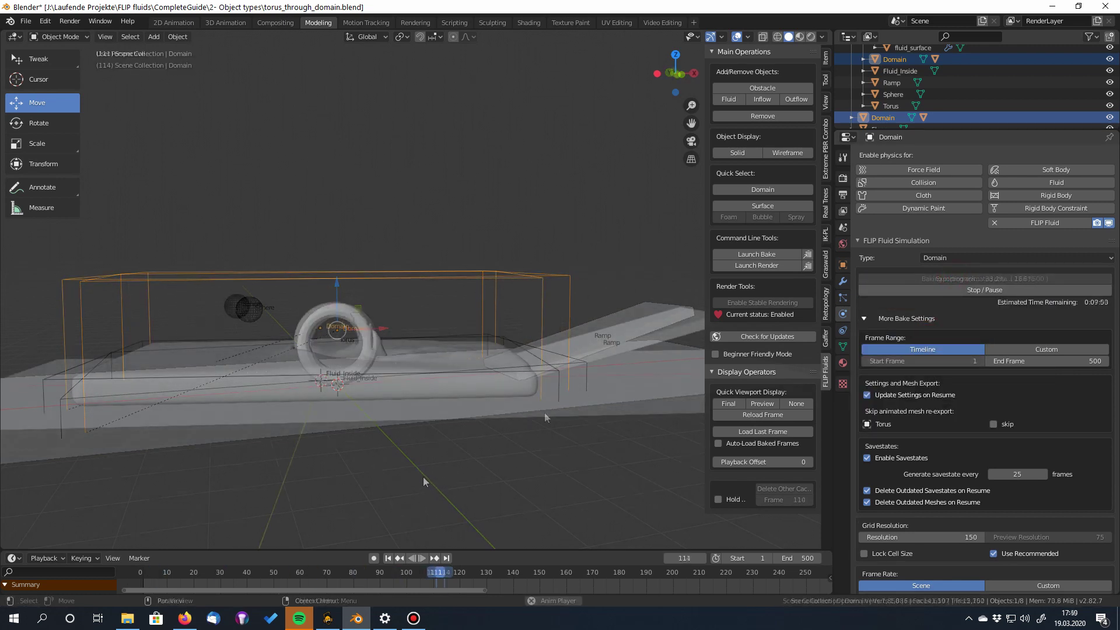
click(453, 572)
mouse_move(453, 570)
mouse_down()
mouse_move(473, 570)
mouse_move(455, 568)
mouse_up()
click(413, 560)
click(388, 558)
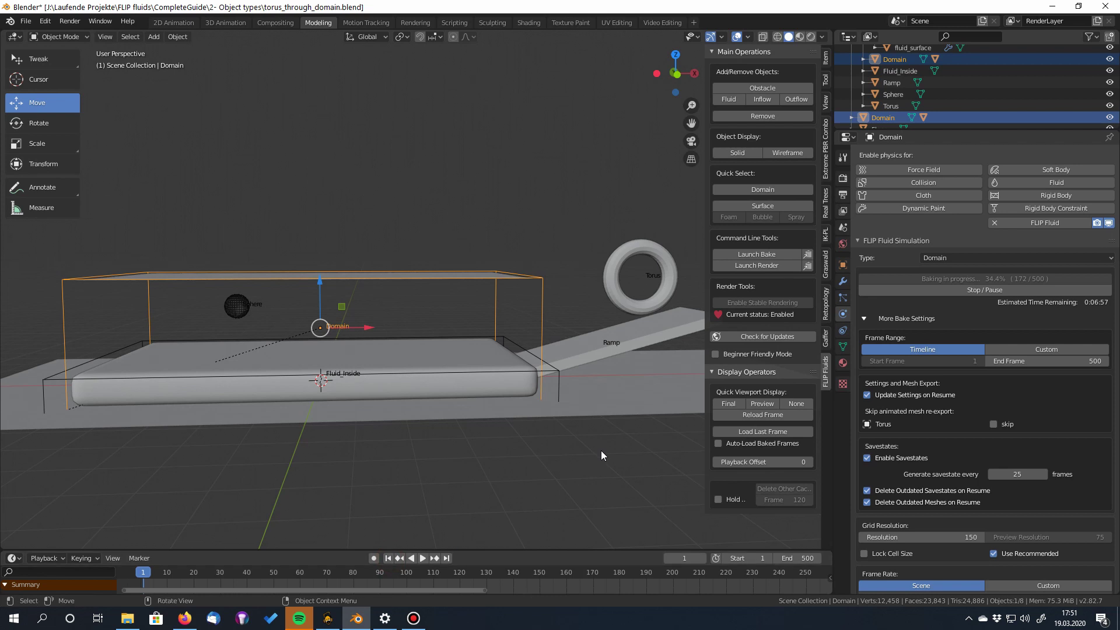
- Duplicate the torus in place and rename the copy Torus_Fluid
scroll(597, 448, down, 2)
middle_drag(607, 442, 580, 452)
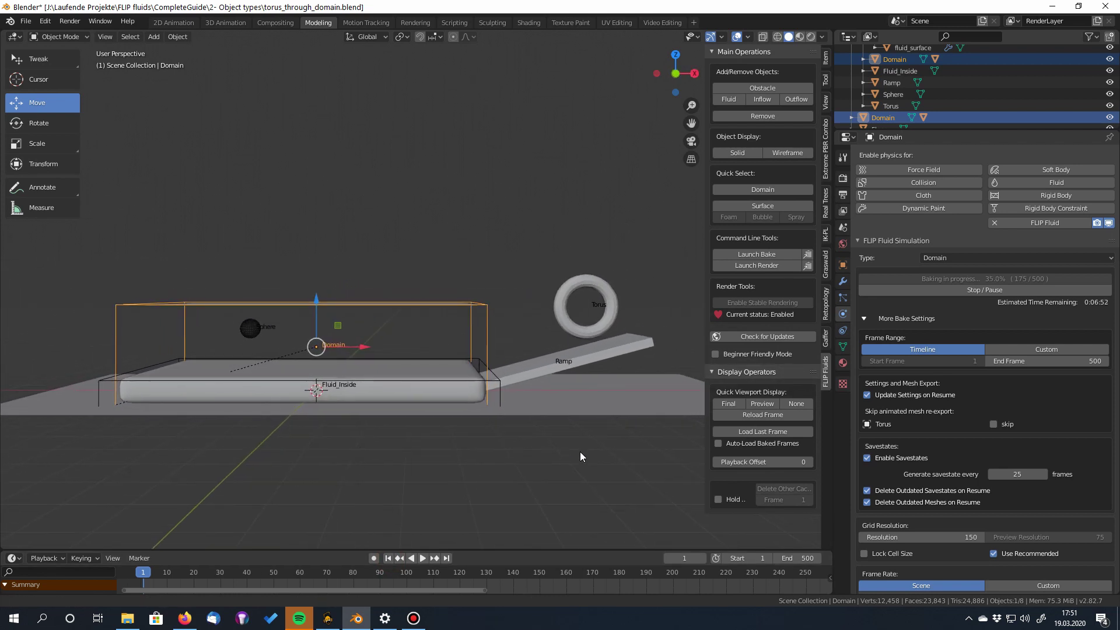
click(567, 294)
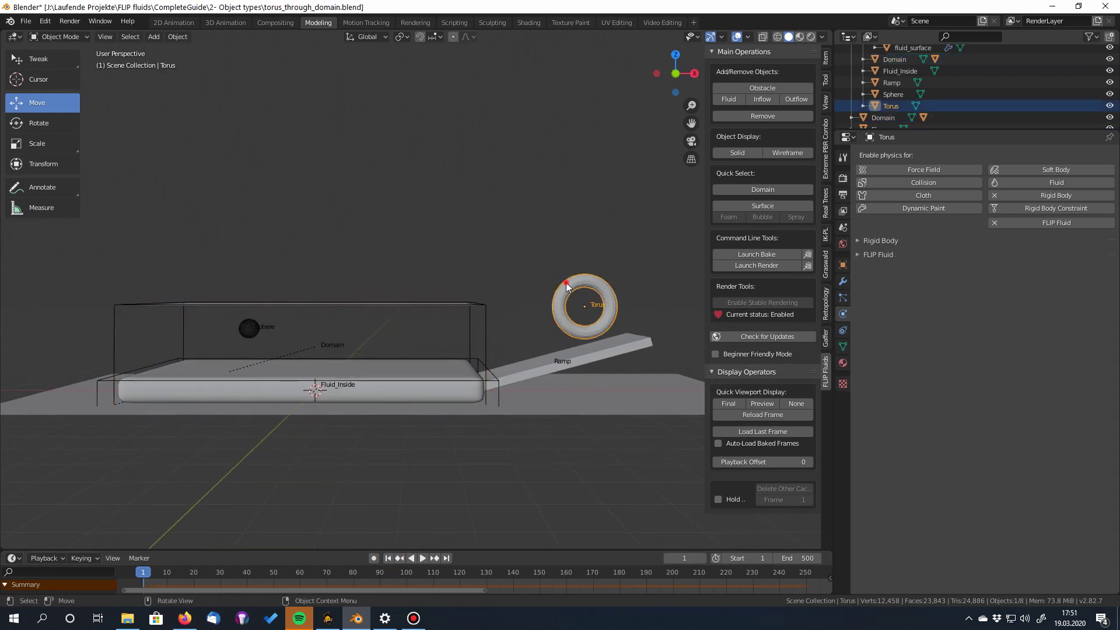
key(shift+d)
right_click(609, 449)
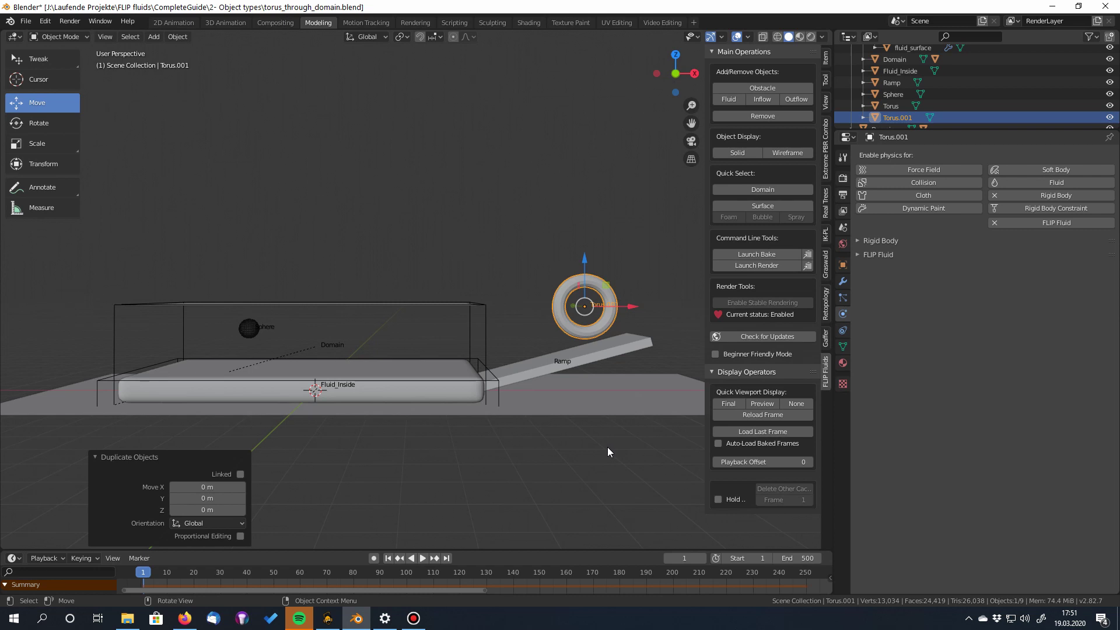
double_click(899, 116)
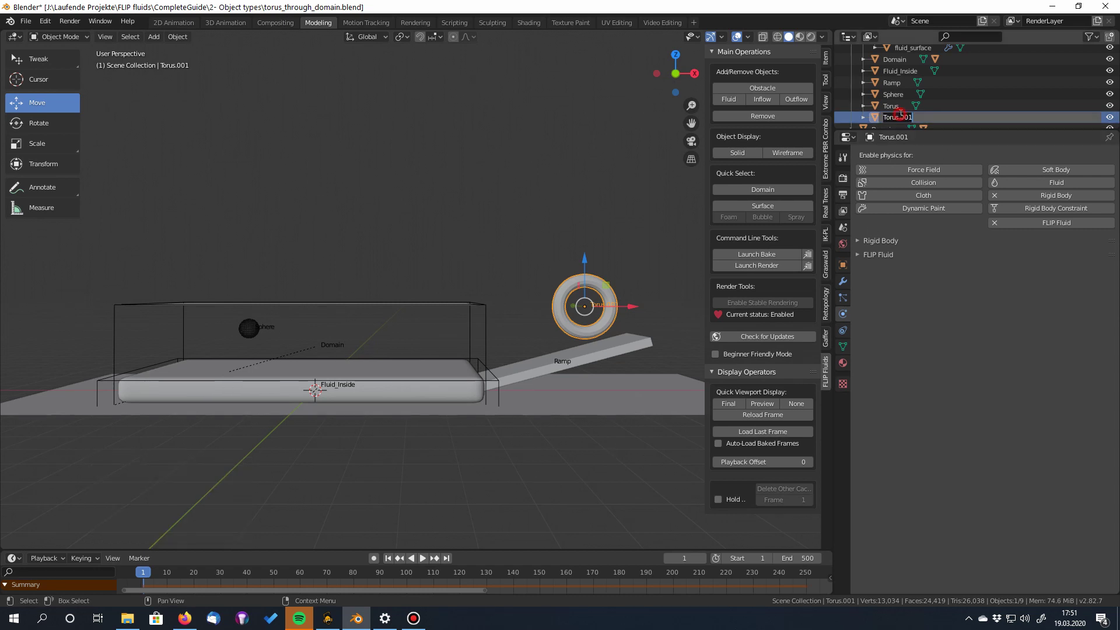
text(Torus_Fluid)
key(Return)
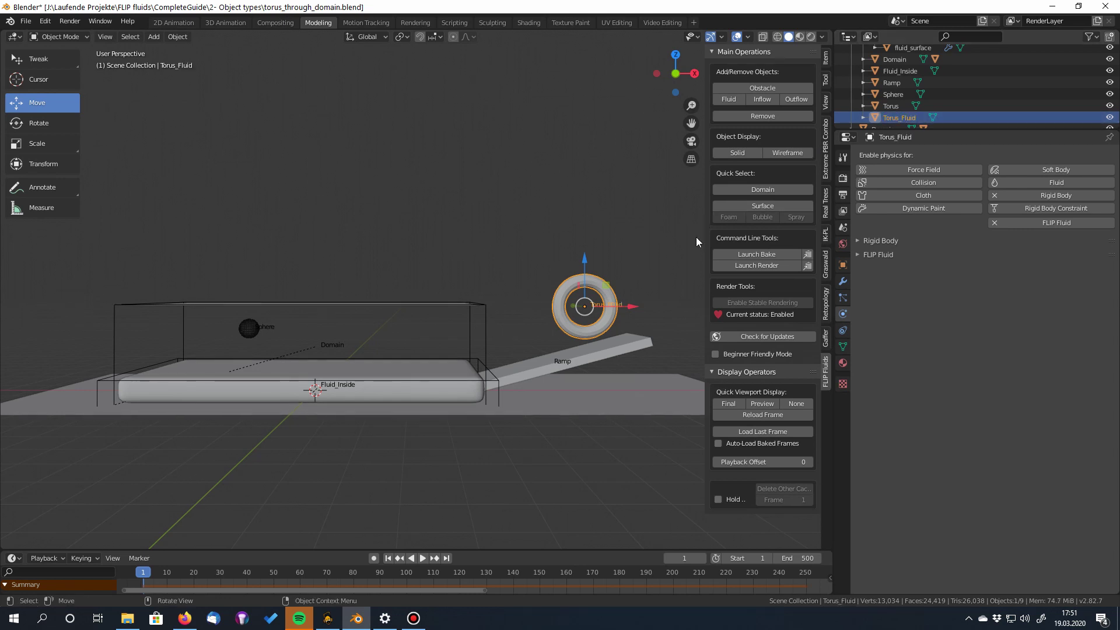
- Change the FLIP Fluid type of Torus_Fluid from Obstacle to Fluid
click(856, 254)
click(959, 271)
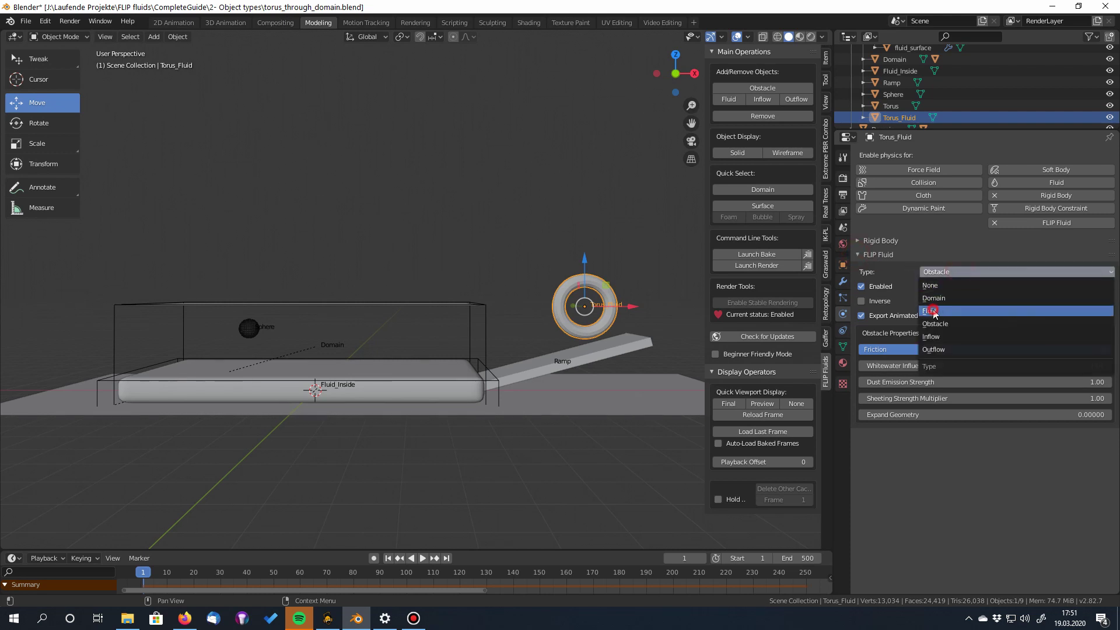
click(933, 310)
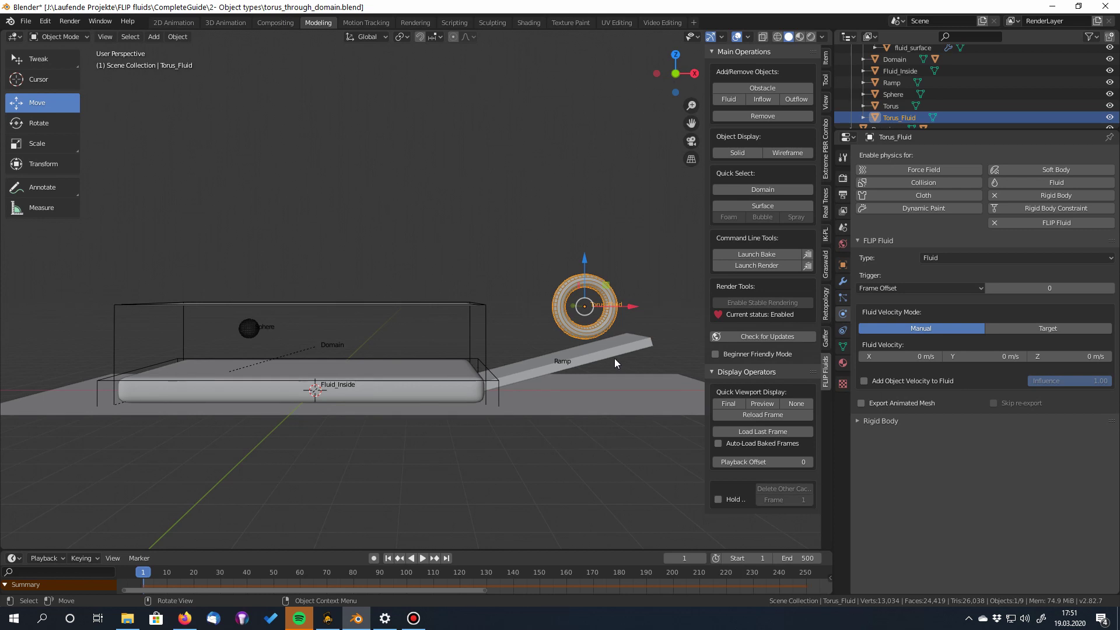
- Move Torus_Fluid about 2.56 m straight up along Z, above the original torus
middle_drag(614, 358, 577, 431)
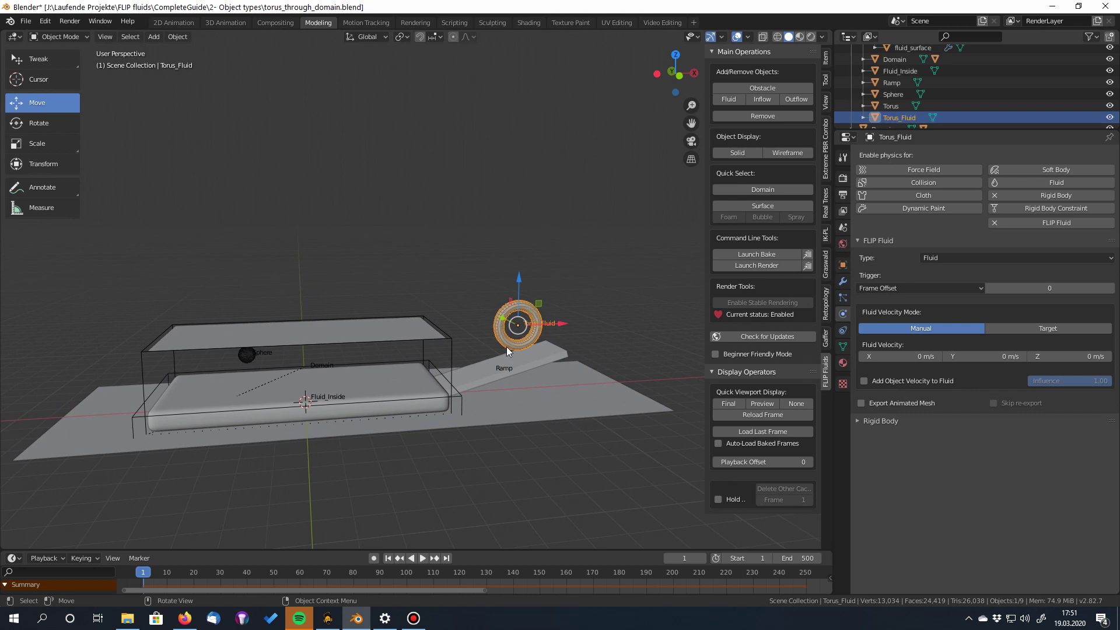
middle_drag(575, 405, 537, 324)
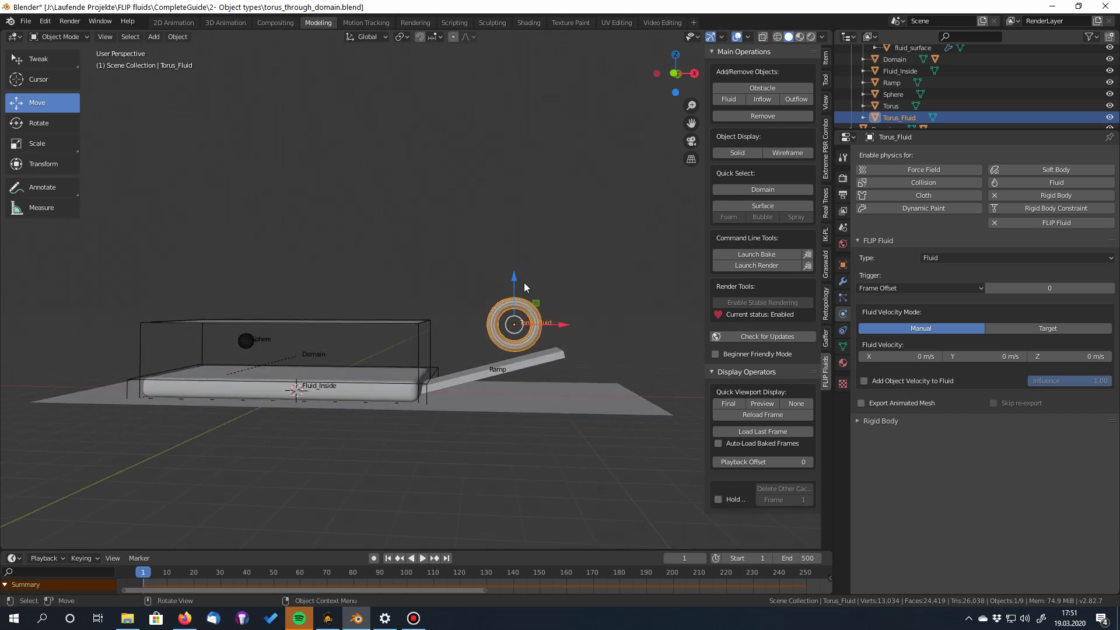
drag(513, 273, 520, 206)
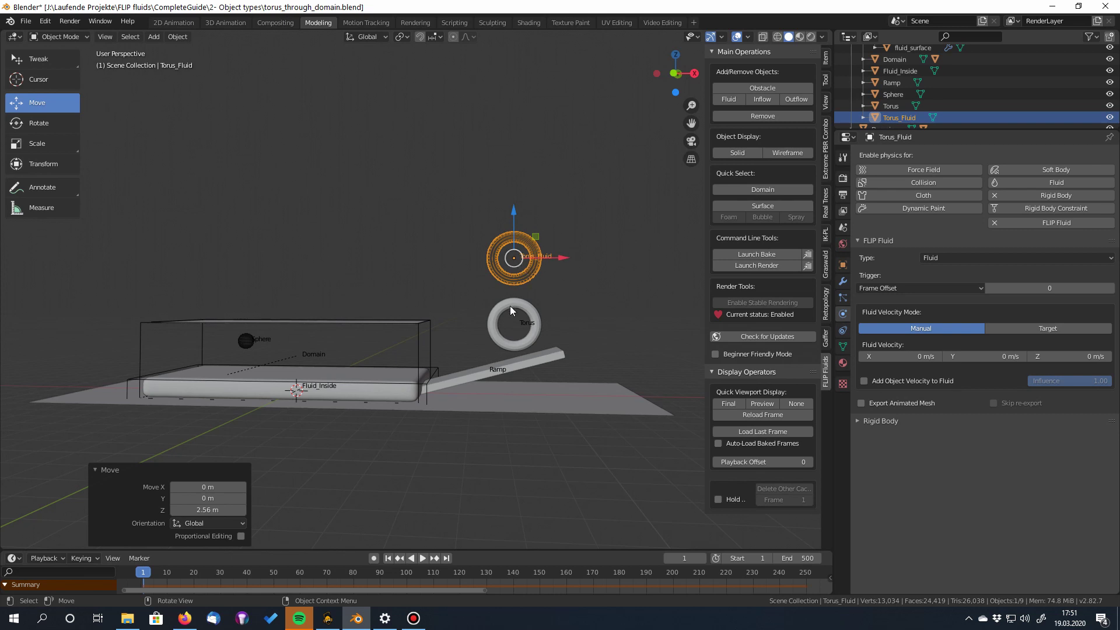
- Enable the Animated option in the rigid body settings of Torus_Fluid
middle_drag(562, 291, 587, 292)
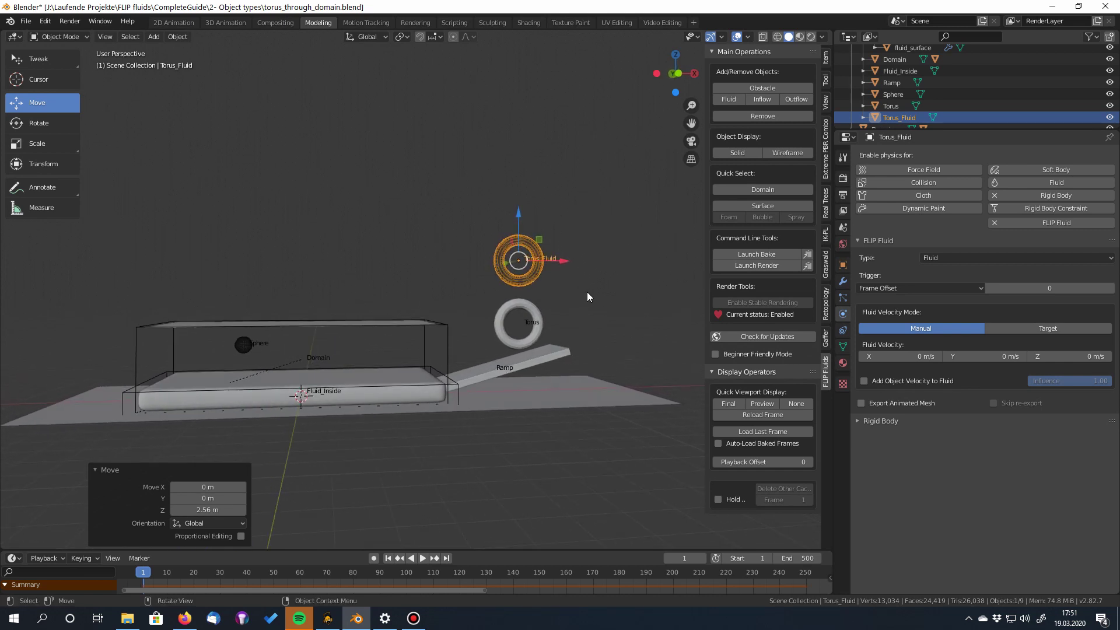
click(857, 241)
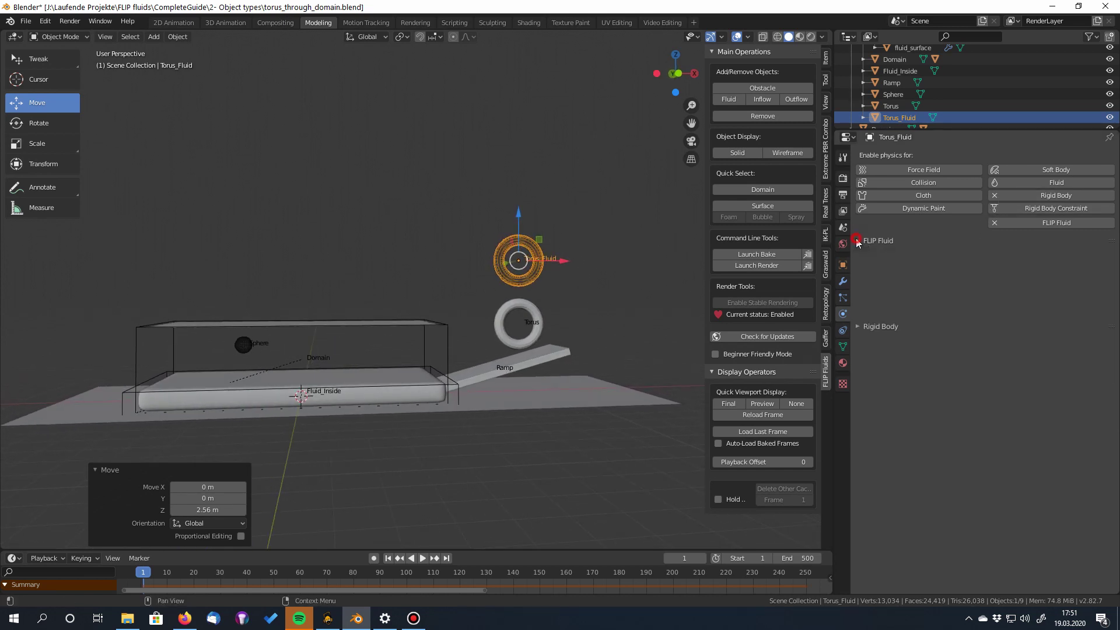
click(856, 254)
click(1097, 306)
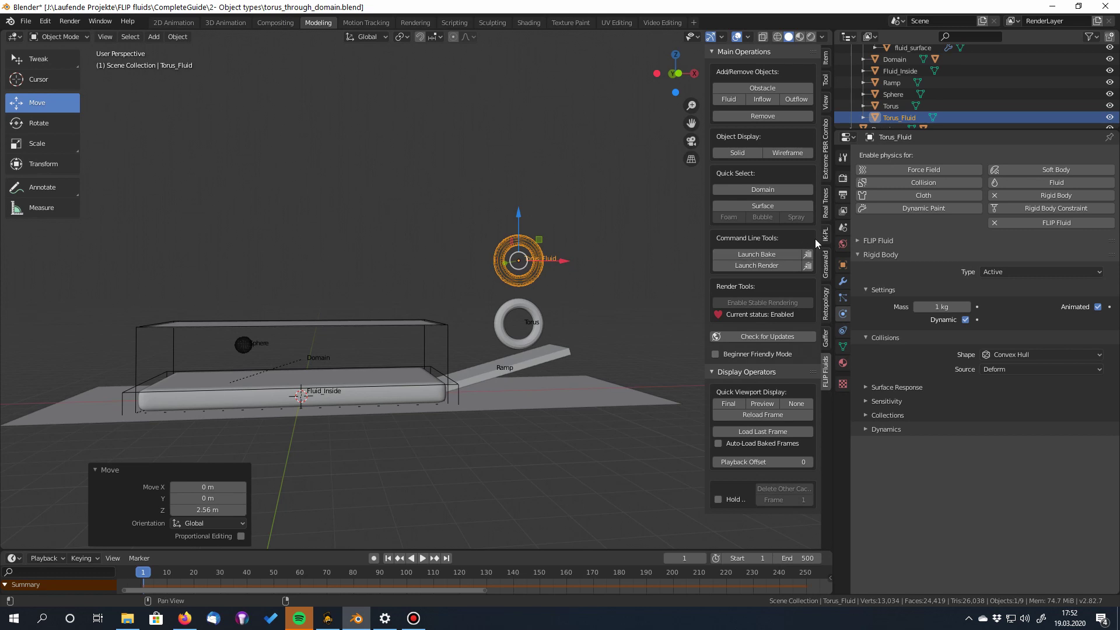
- Delete the existing rigid body world bake and bake the rigid body simulation again
click(843, 228)
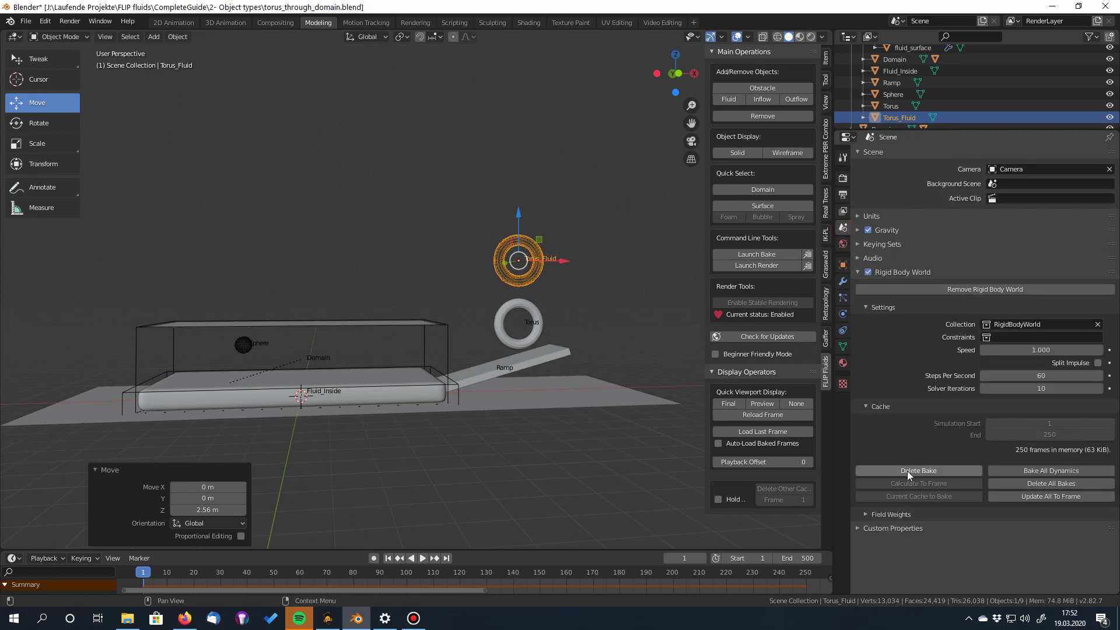
click(958, 469)
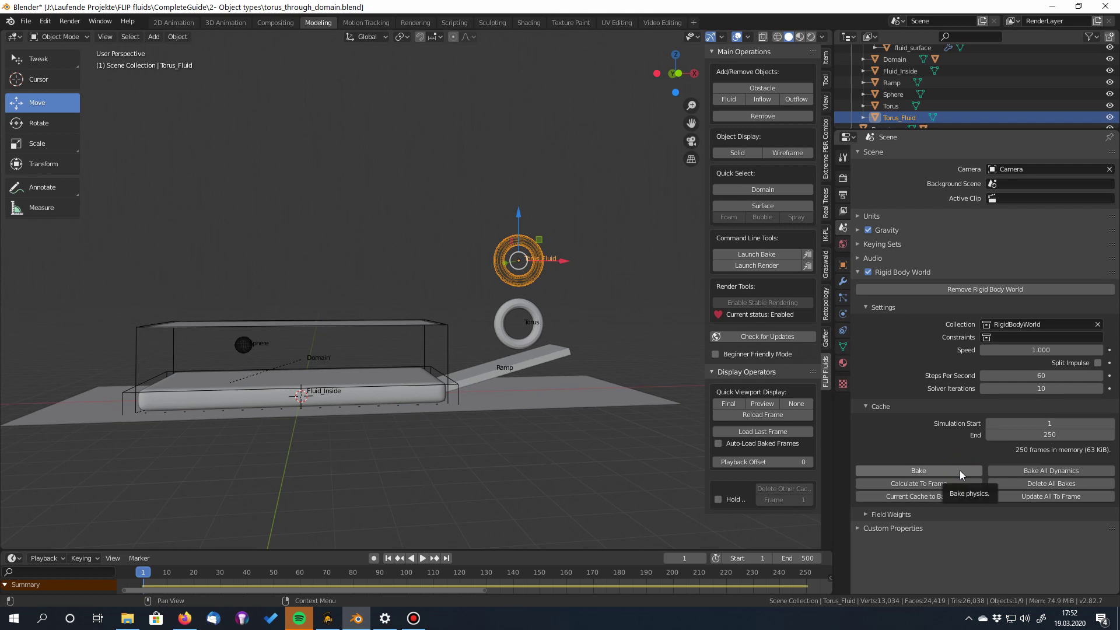
click(957, 470)
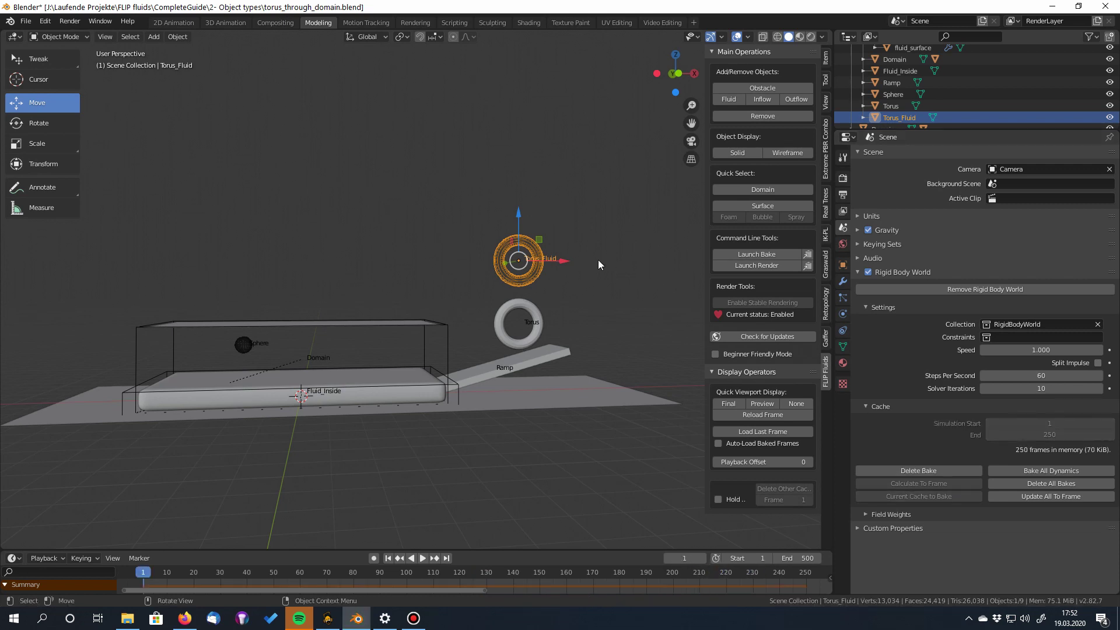
- Insert a keyframe at frame 1 for the enabled Animated option in the rigid body settings of Torus_Fluid
middle_drag(580, 359, 557, 407)
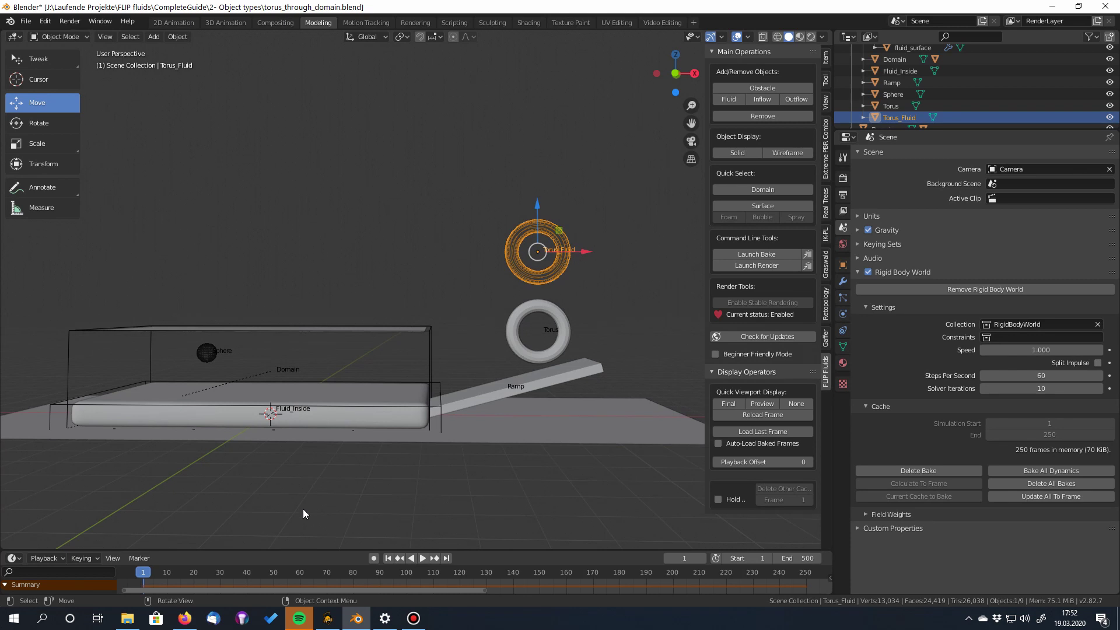
click(844, 316)
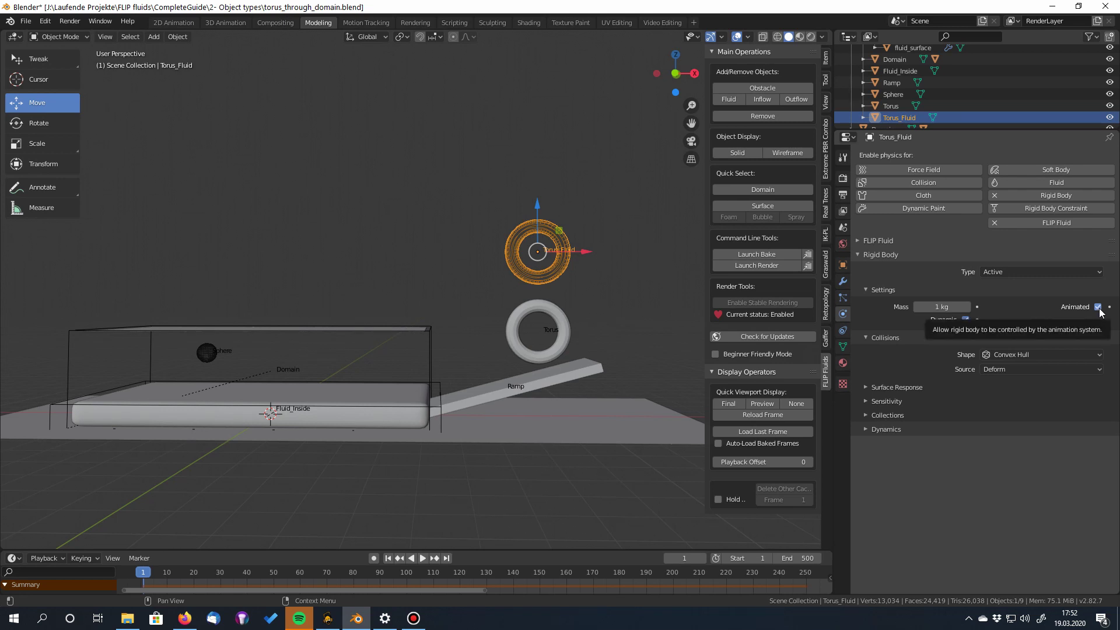
key(i)
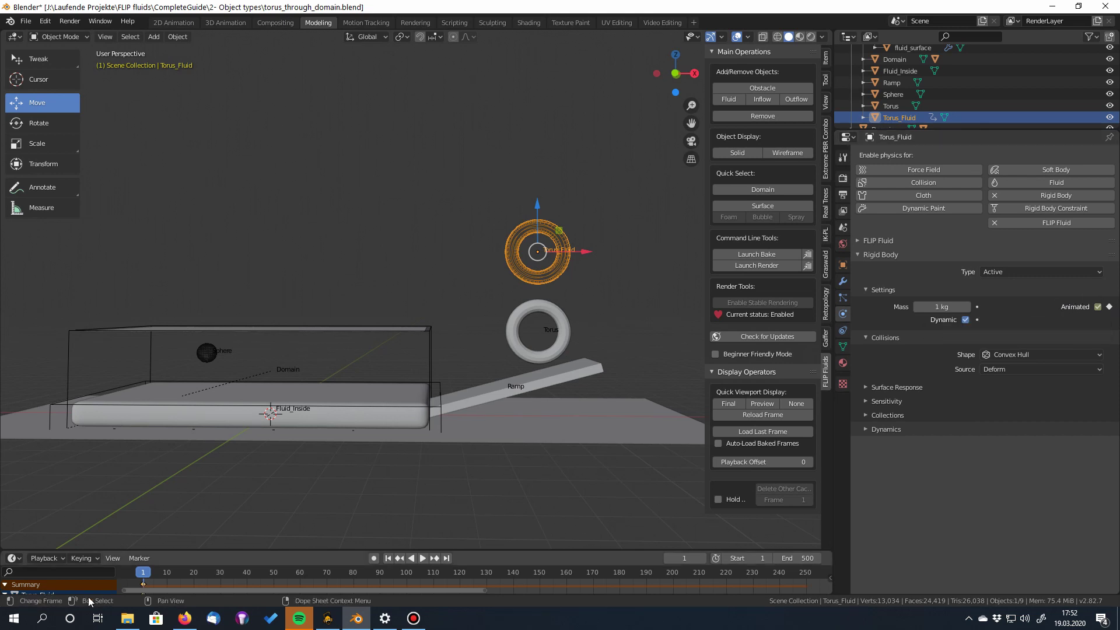
- Insert a keyframe at frame 42 for the enabled Animated option of Torus_Fluid and enlarge the timeline area
key(space)
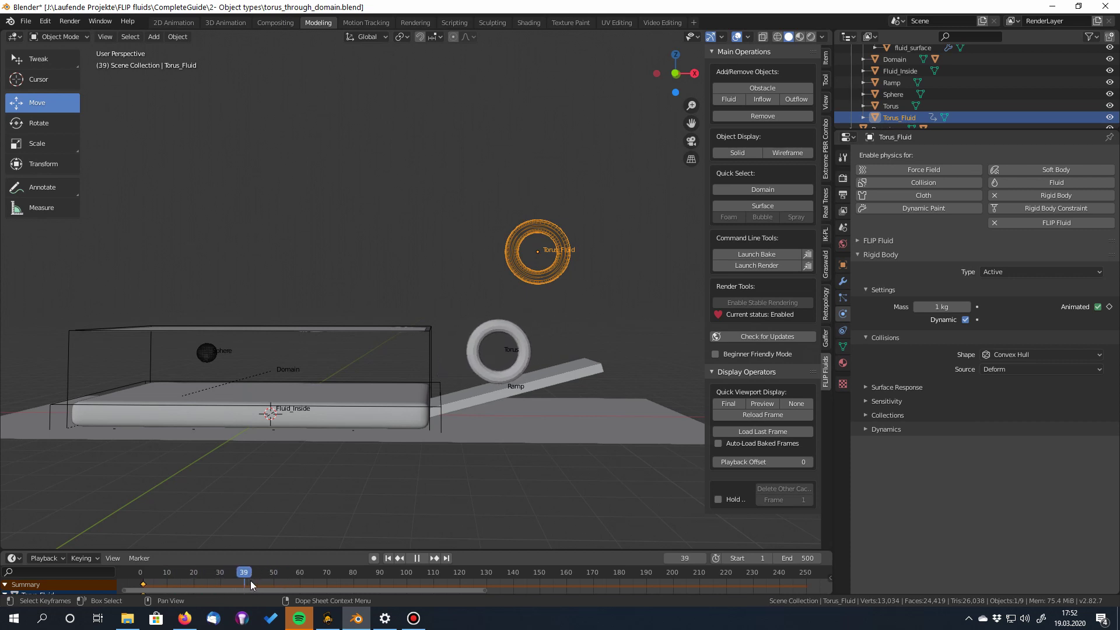
key(space)
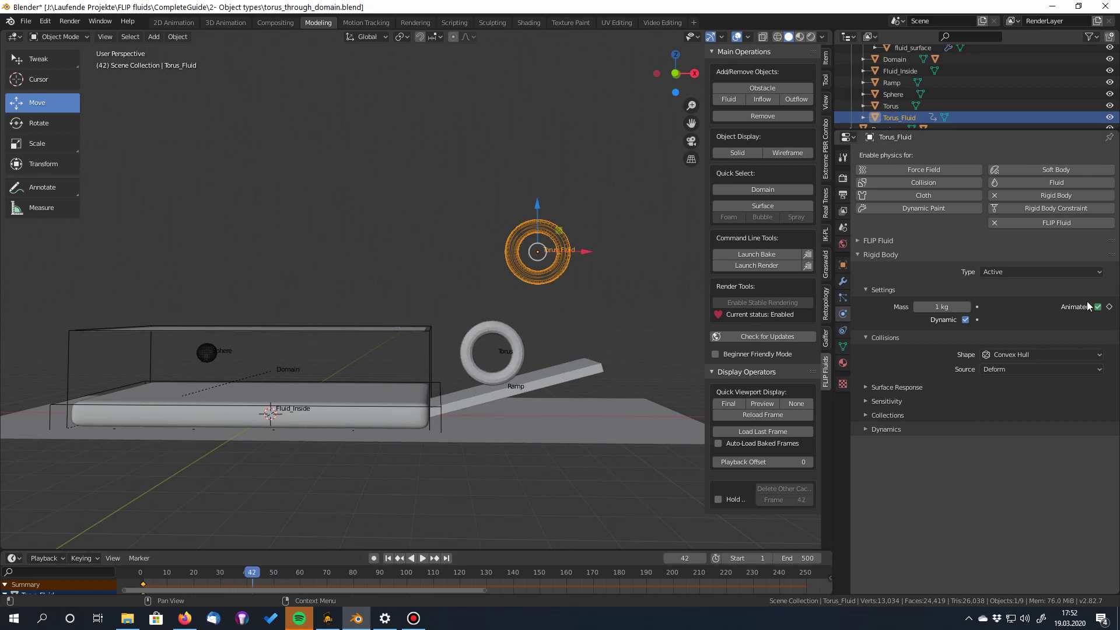
key(i)
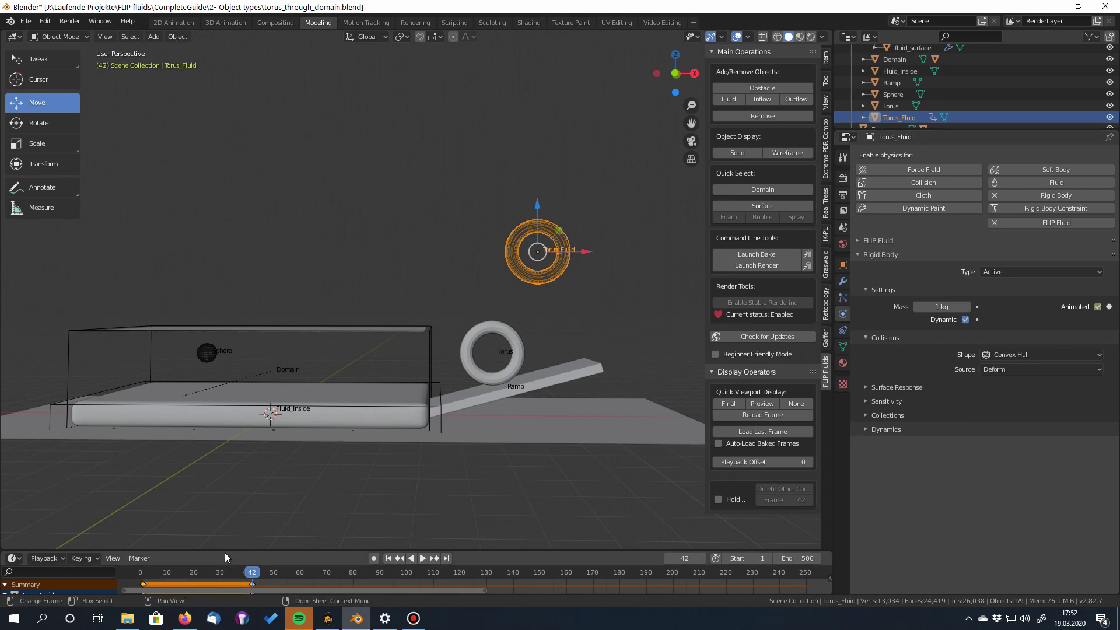
drag(226, 550, 238, 519)
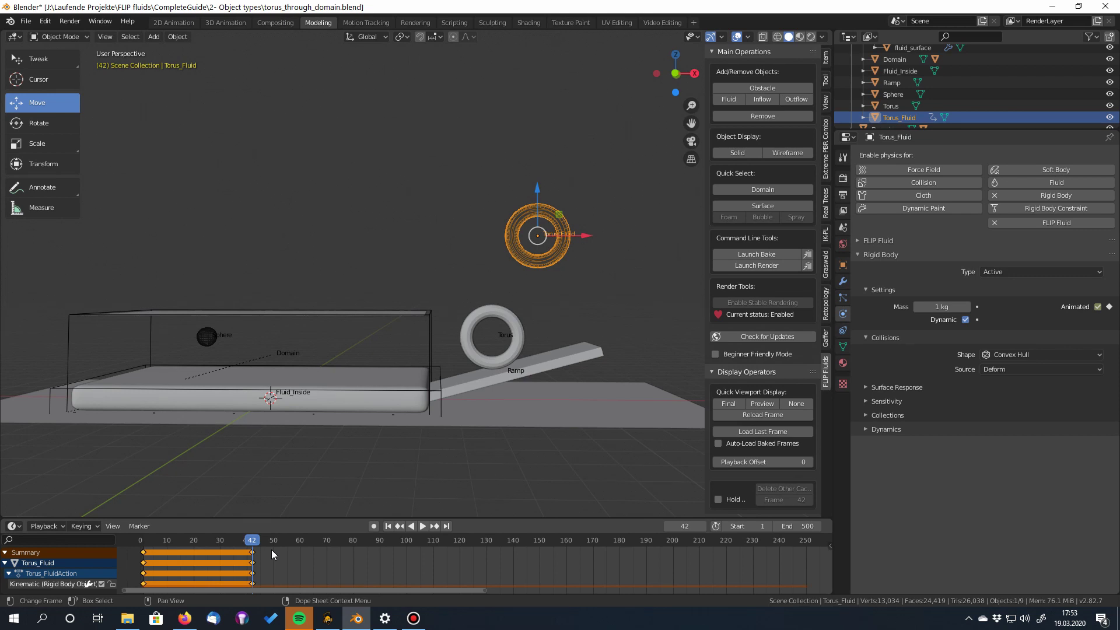
- Disable the Animated option of Torus_Fluid at frame 43 and insert a keyframe for it there
key(Right)
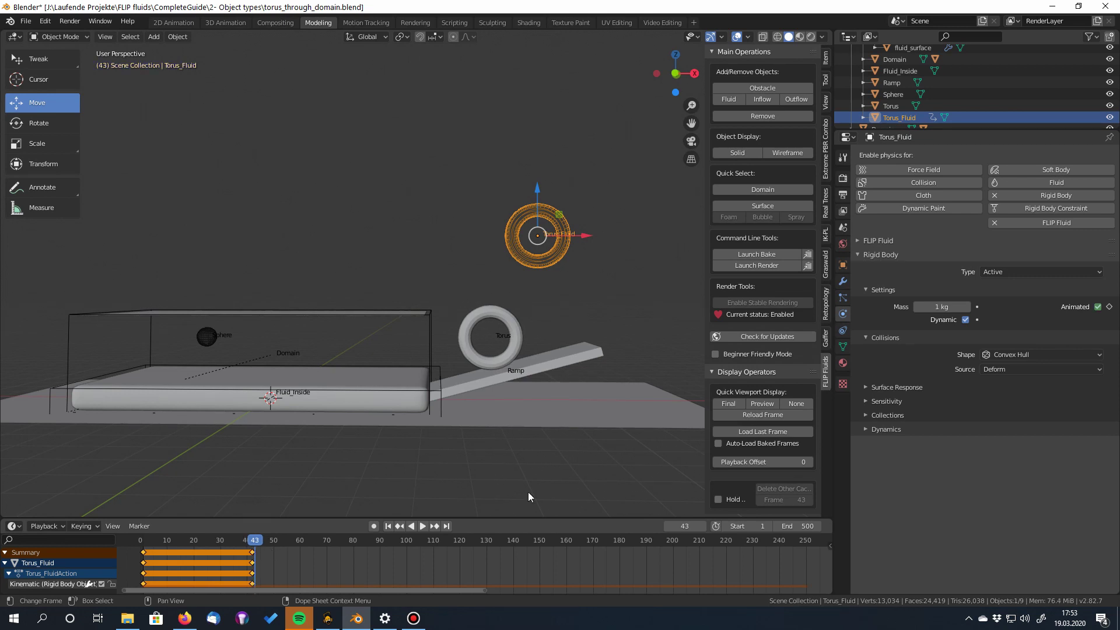
click(1097, 308)
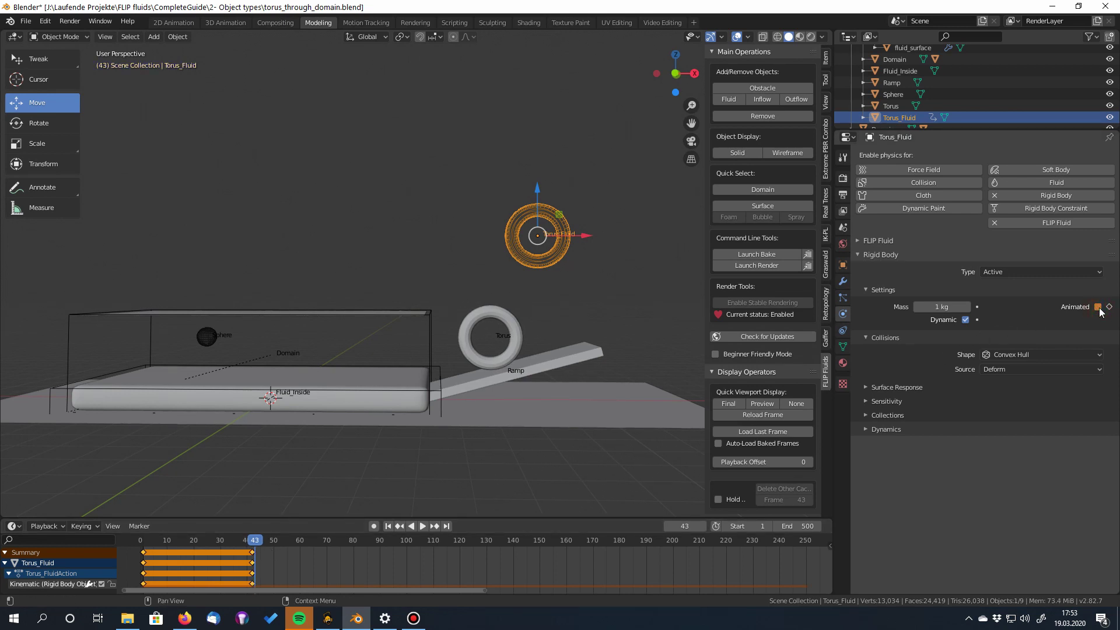
key(i)
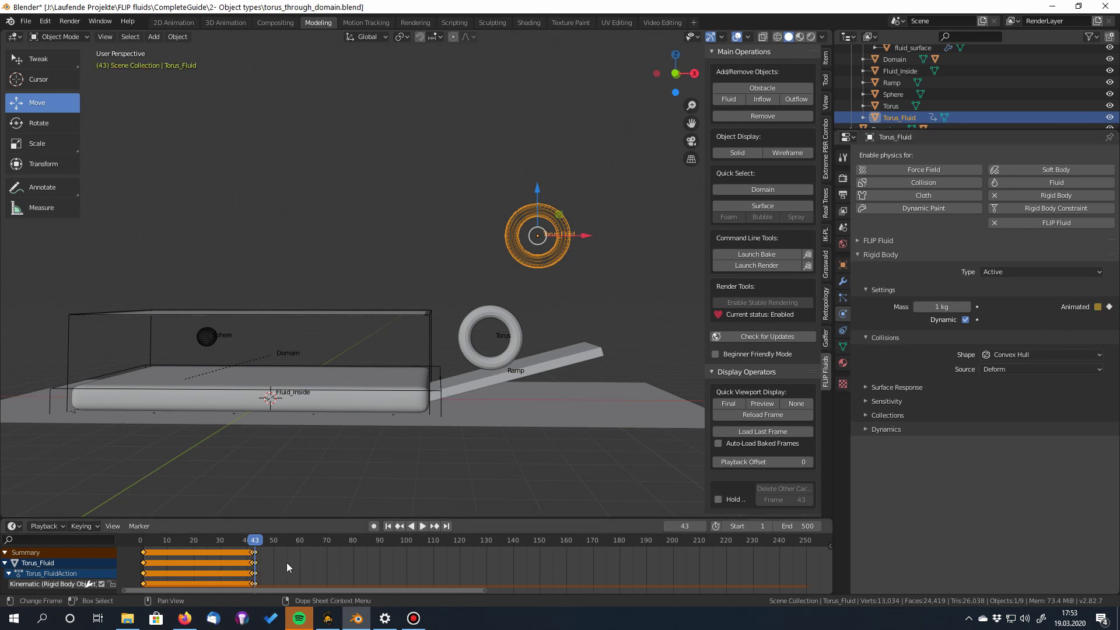
scroll(282, 563, up, 2)
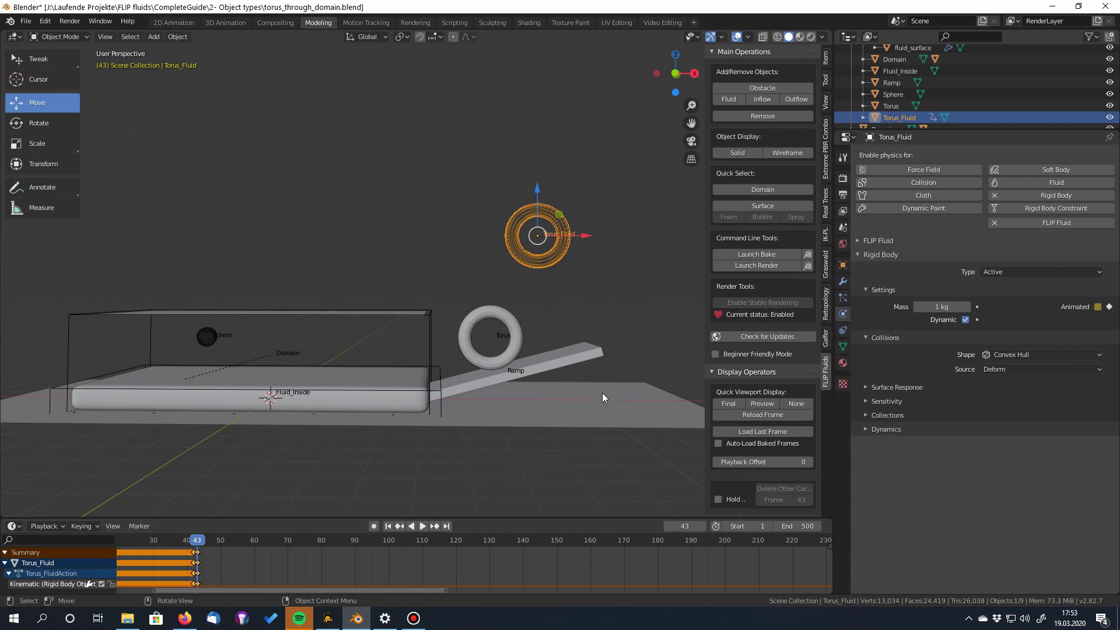
- Delete the existing rigid body world bake, bake it again and play back the new torus motion
click(843, 229)
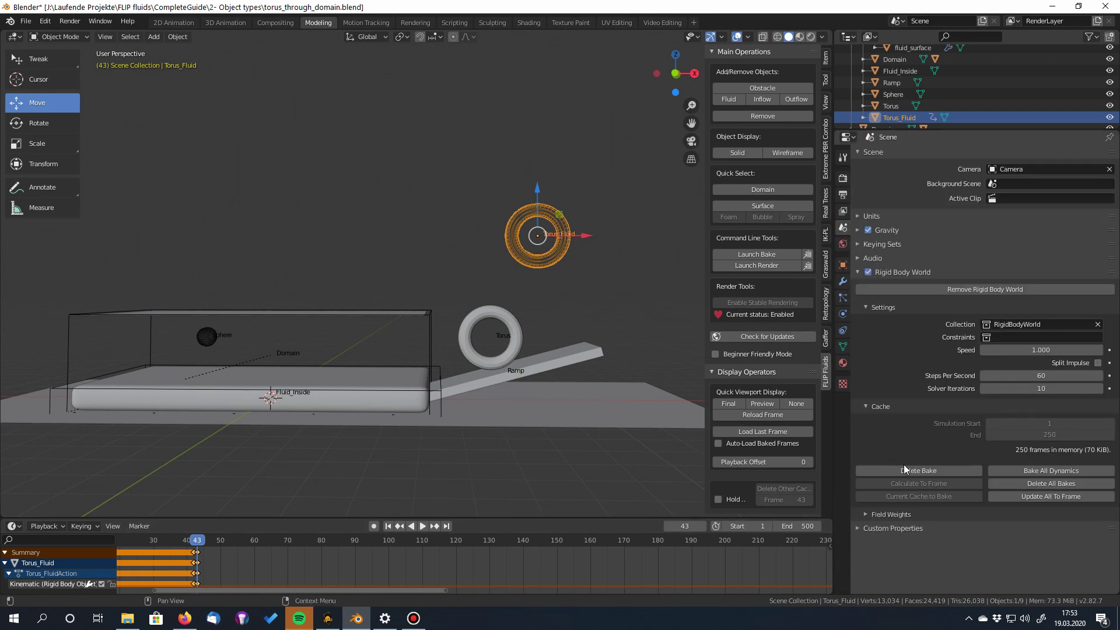
click(952, 472)
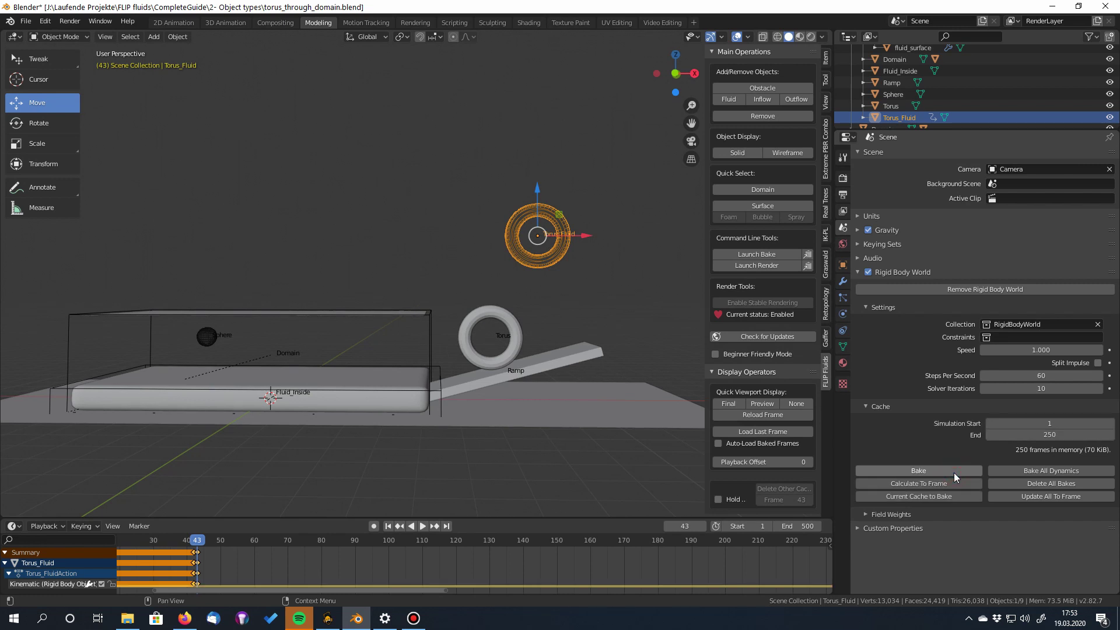
click(953, 471)
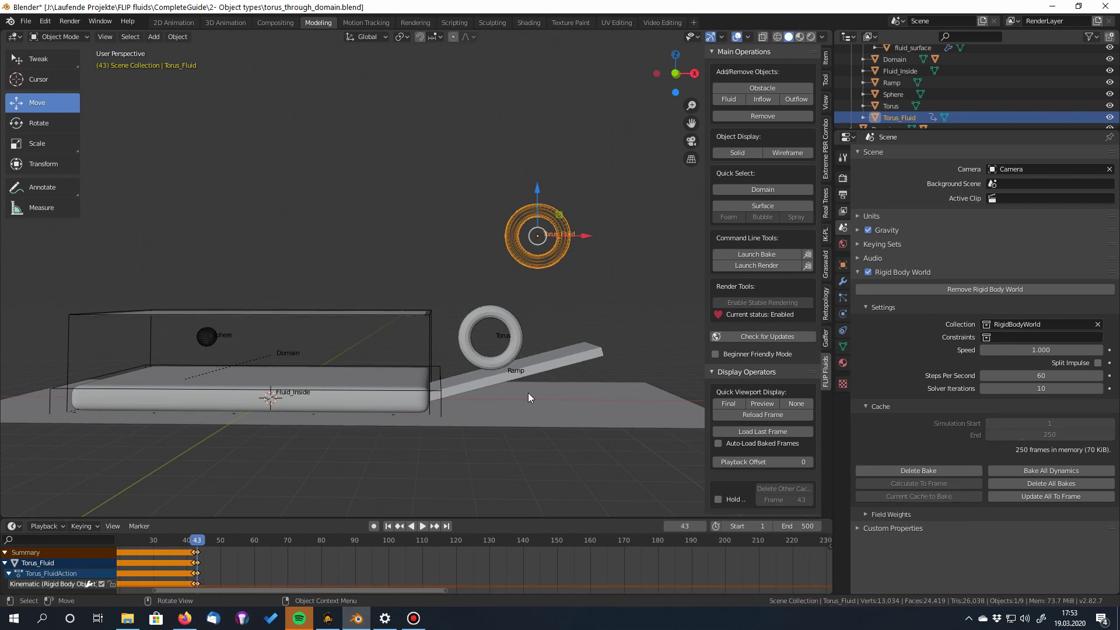
key(space)
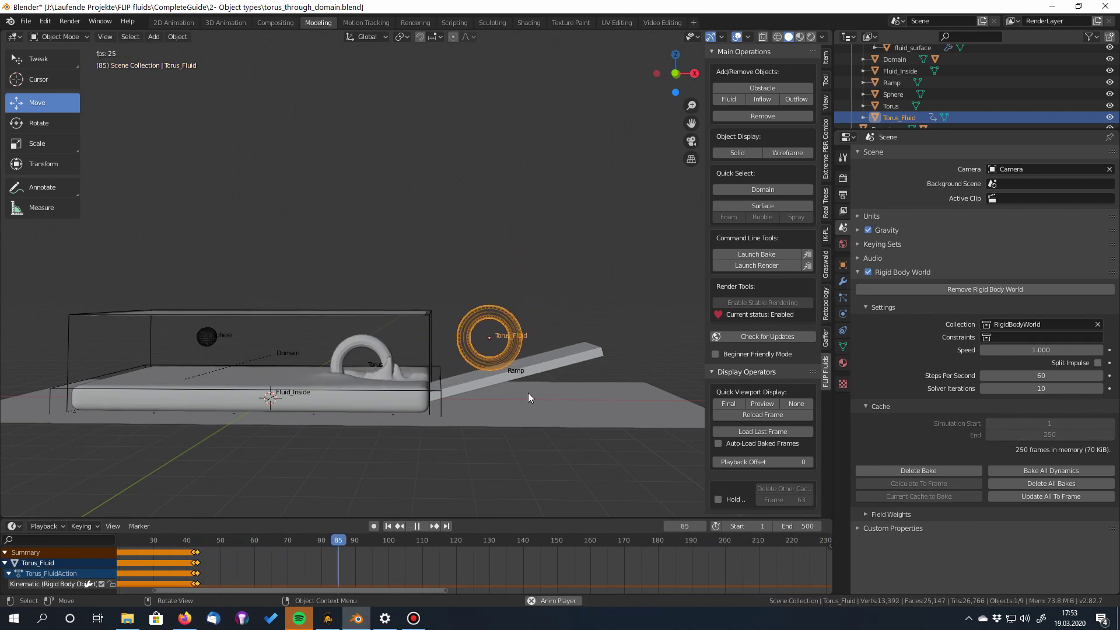
middle_drag(260, 443, 298, 432)
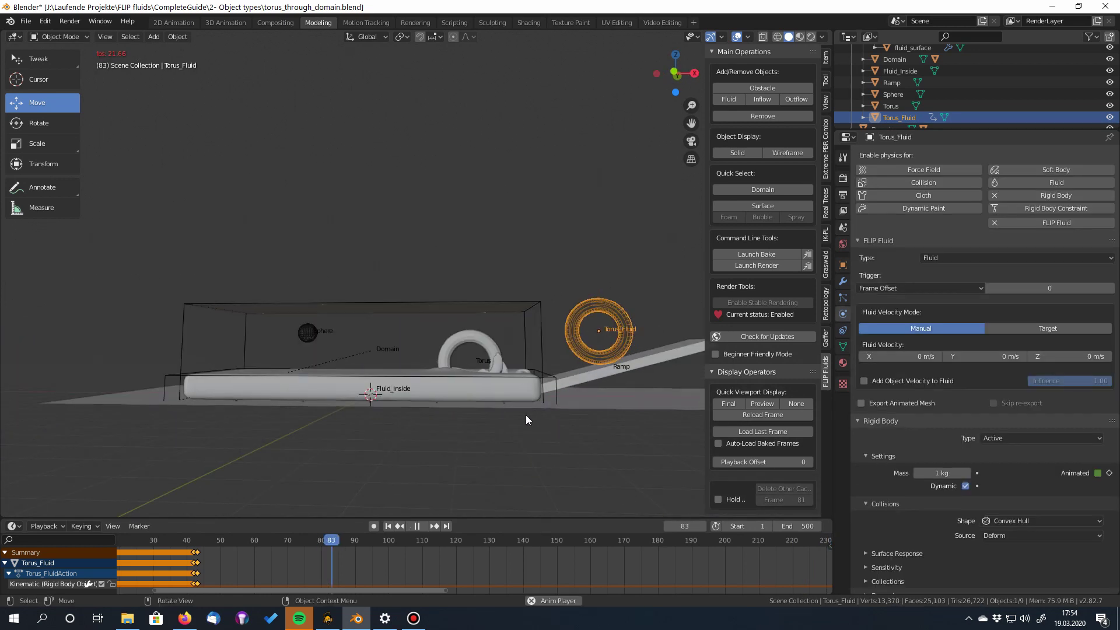
- Go to frame 111 and set the FLIP Fluid trigger of Torus_Fluid to Timeline Frame 111
drag(491, 538, 426, 547)
mouse_move(496, 443)
middle_down()
mouse_move(474, 443)
mouse_move(499, 450)
middle_up()
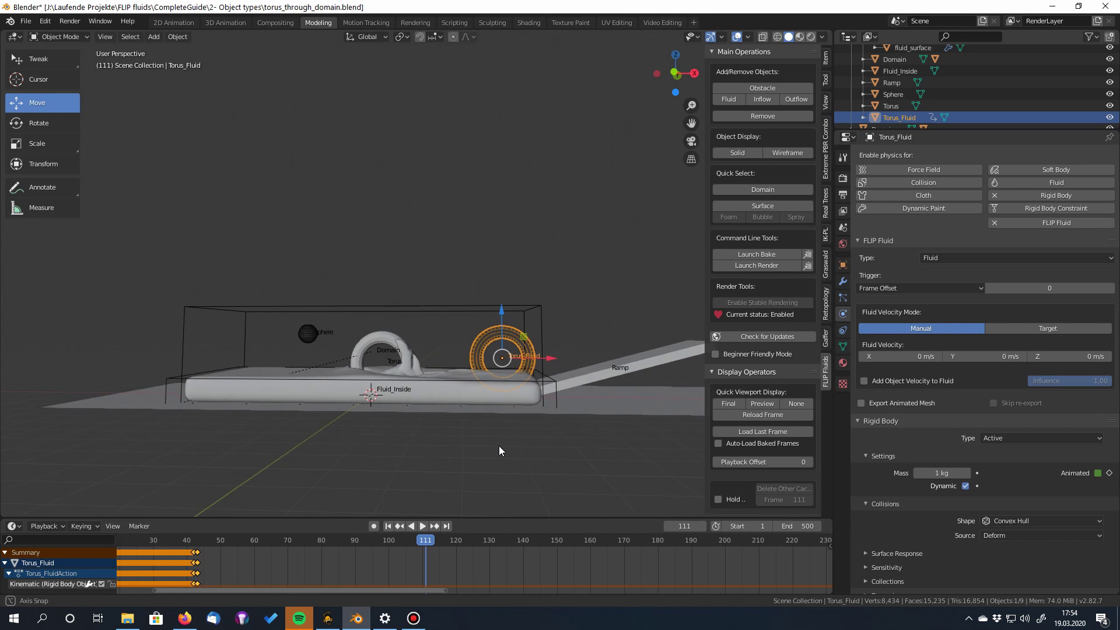
click(915, 287)
click(895, 303)
click(1038, 289)
text(111)
key(Return)
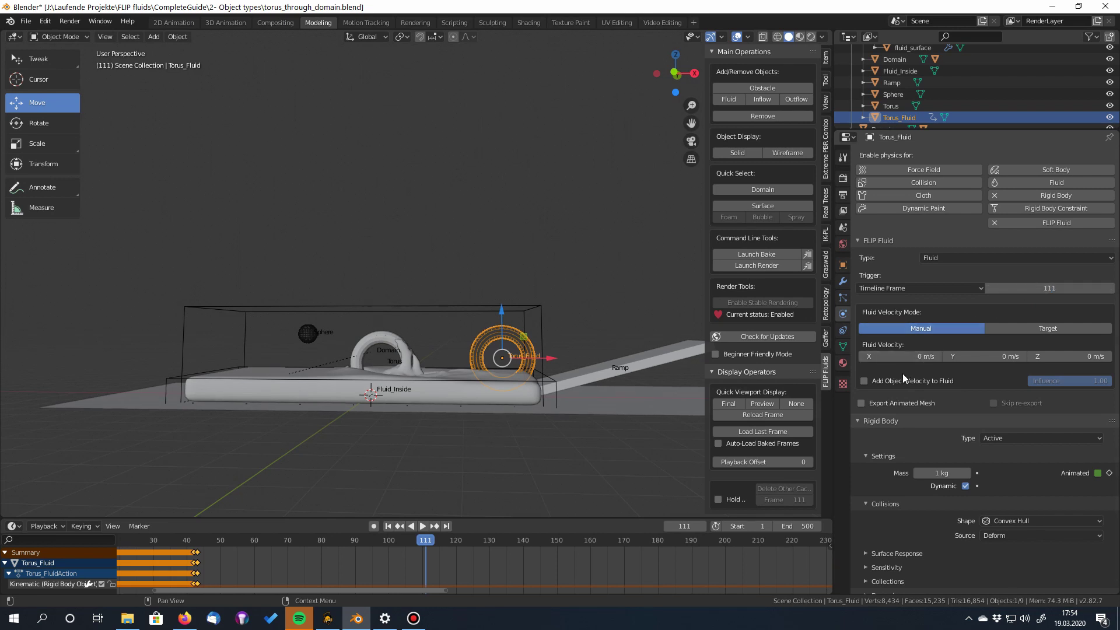
- Enable Add Object Velocity to Fluid with an influence of 2, plus Export Animated Mesh with Skip re-export, for Torus_Fluid
click(864, 381)
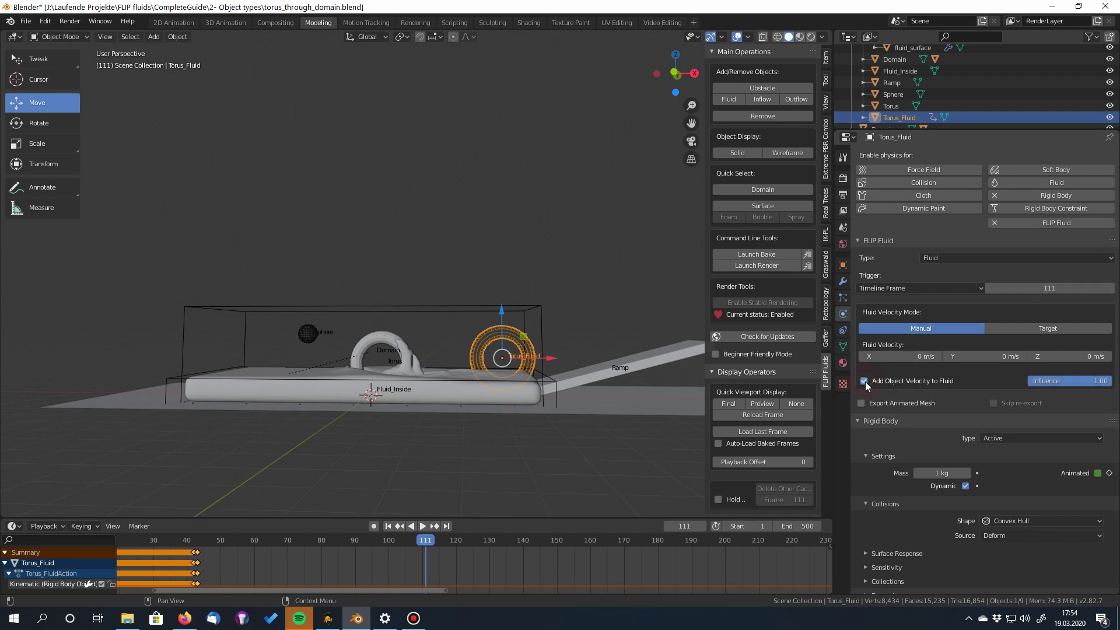
click(1085, 380)
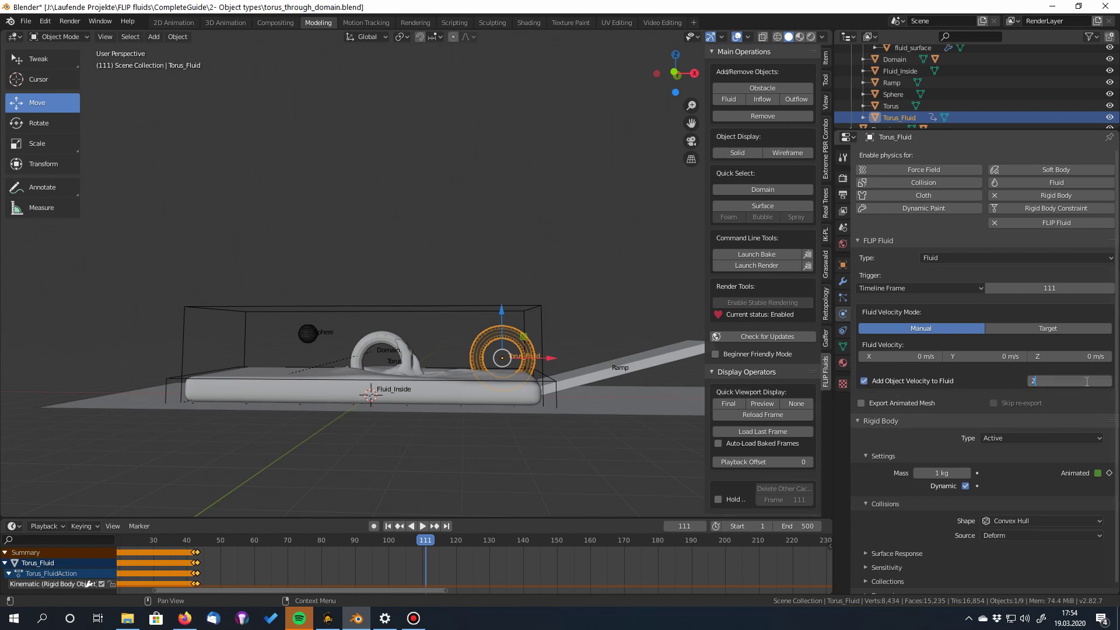
text(2)
key(Return)
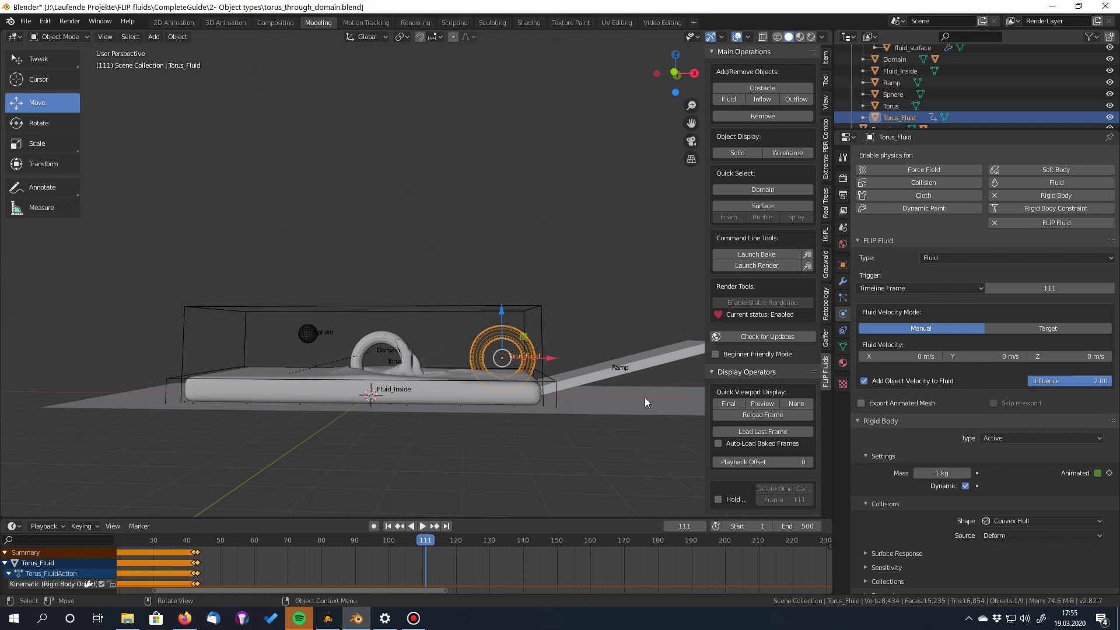
click(862, 403)
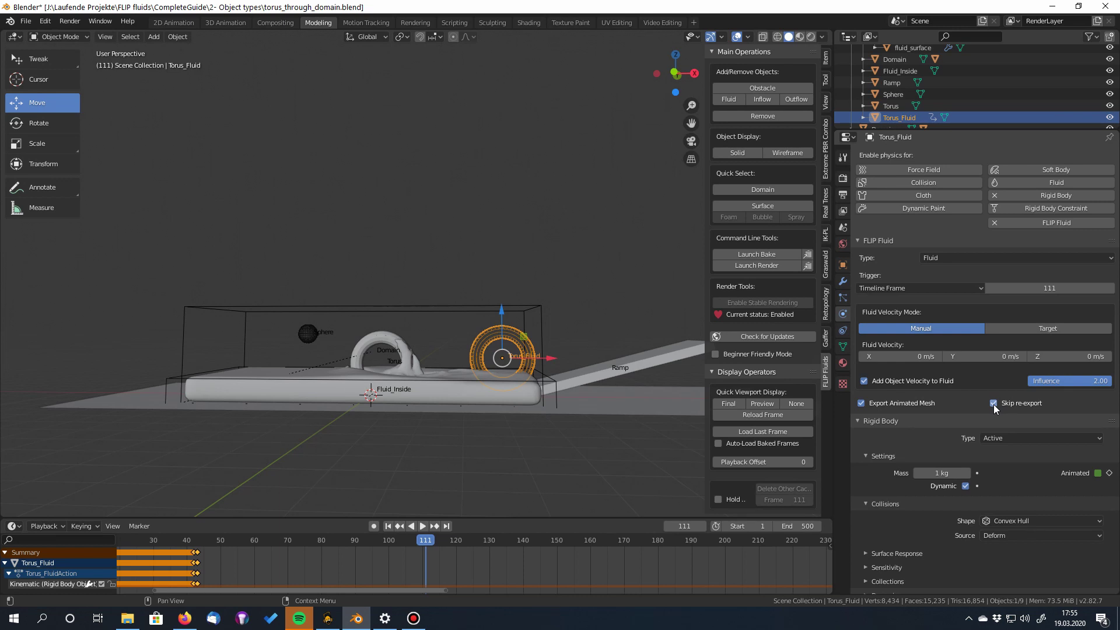
- Select the domain, examine the fluid torus's motion around frames 102 to 111 and return to frame 1
click(468, 309)
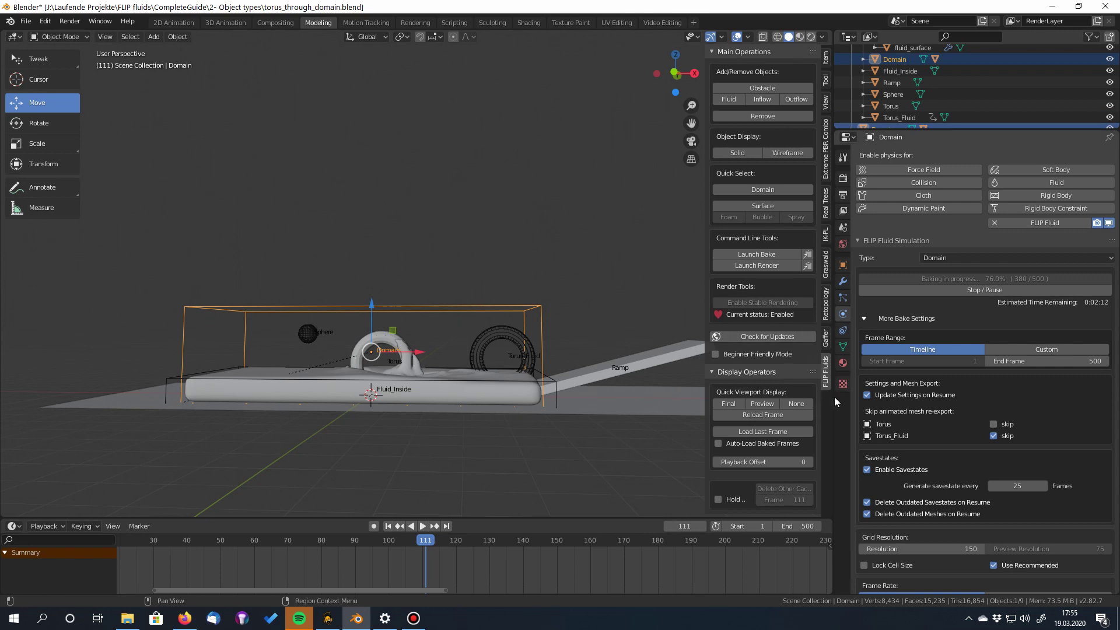
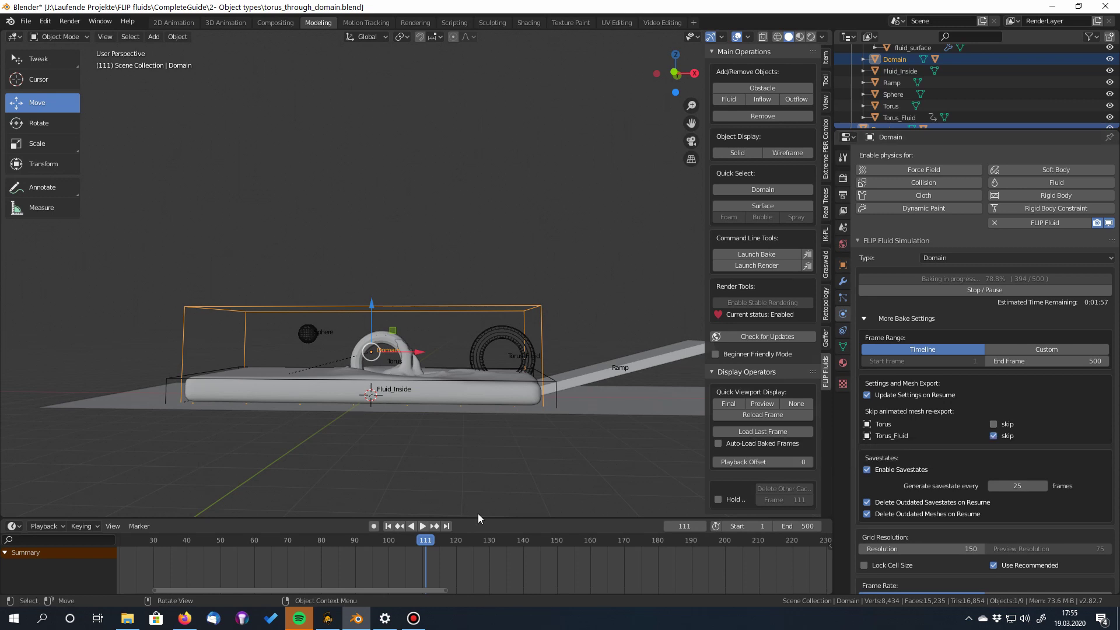
drag(426, 540, 391, 548)
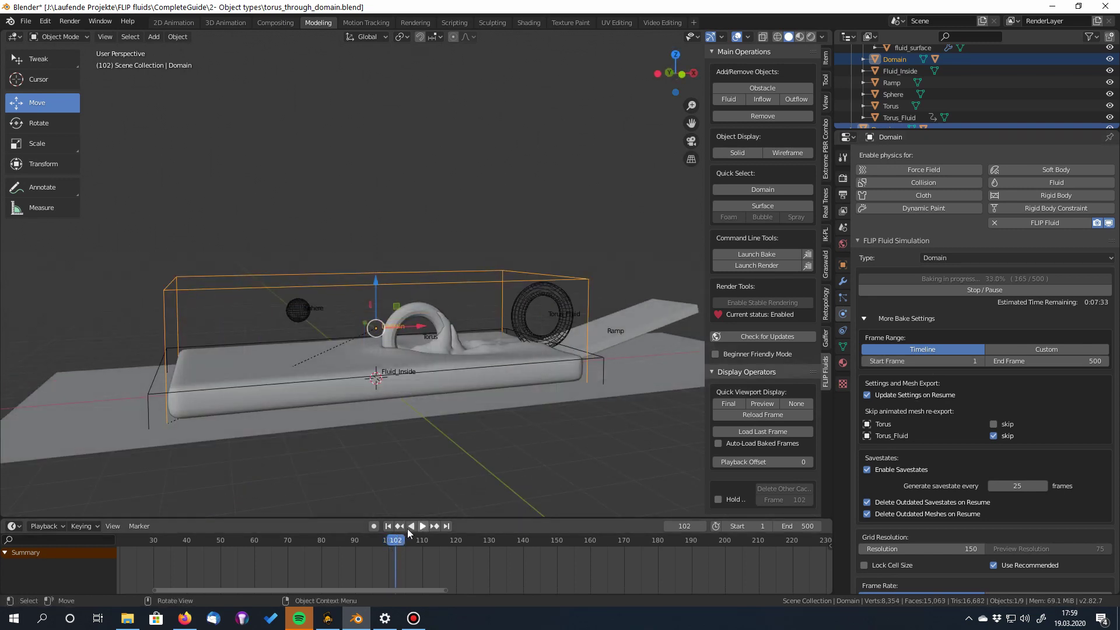
drag(390, 540, 419, 543)
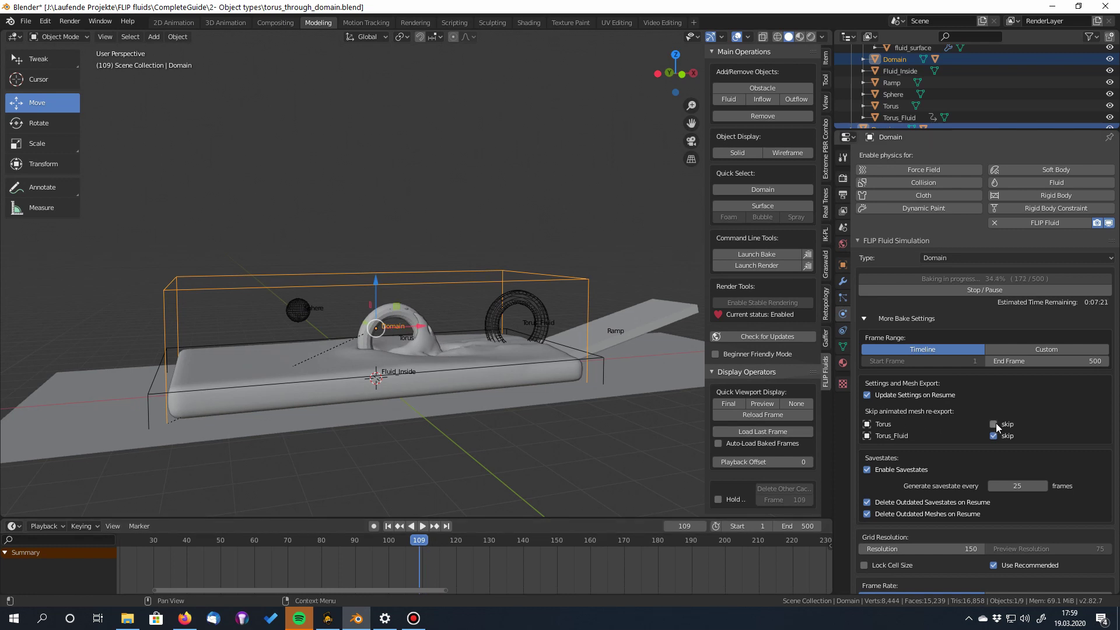
mouse_move(408, 542)
mouse_down()
mouse_move(371, 545)
mouse_move(475, 537)
mouse_move(402, 540)
mouse_up()
middle_drag(594, 426, 551, 441)
key(shift+Left)
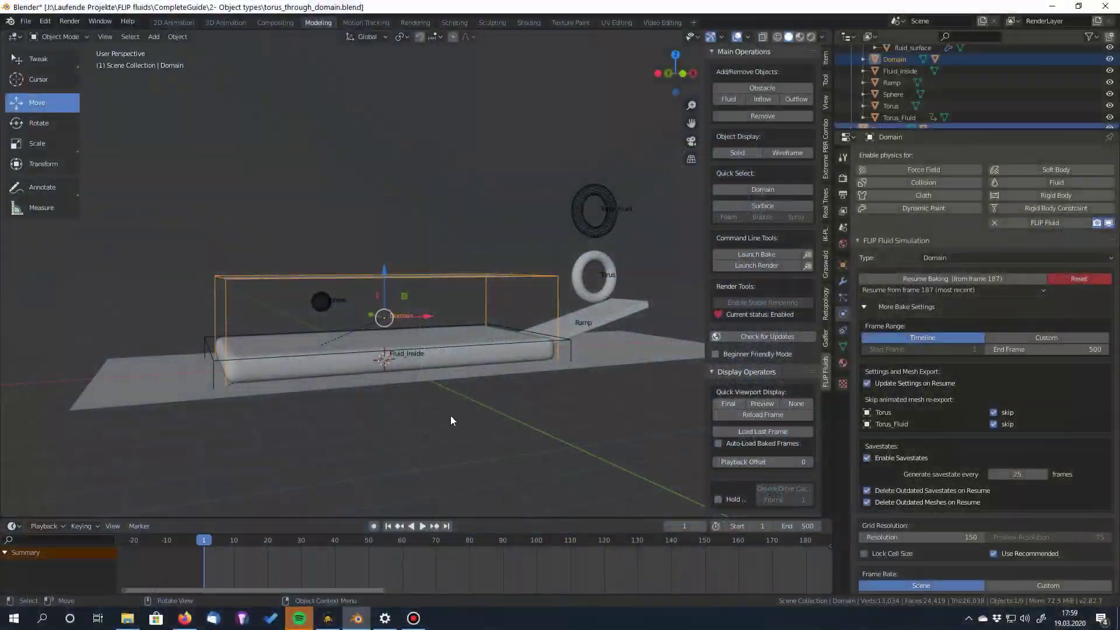
- Add a cube at the world origin and scale it uniformly by about 1.89
key(shift+a)
mouse_move(425, 368)
click(499, 380)
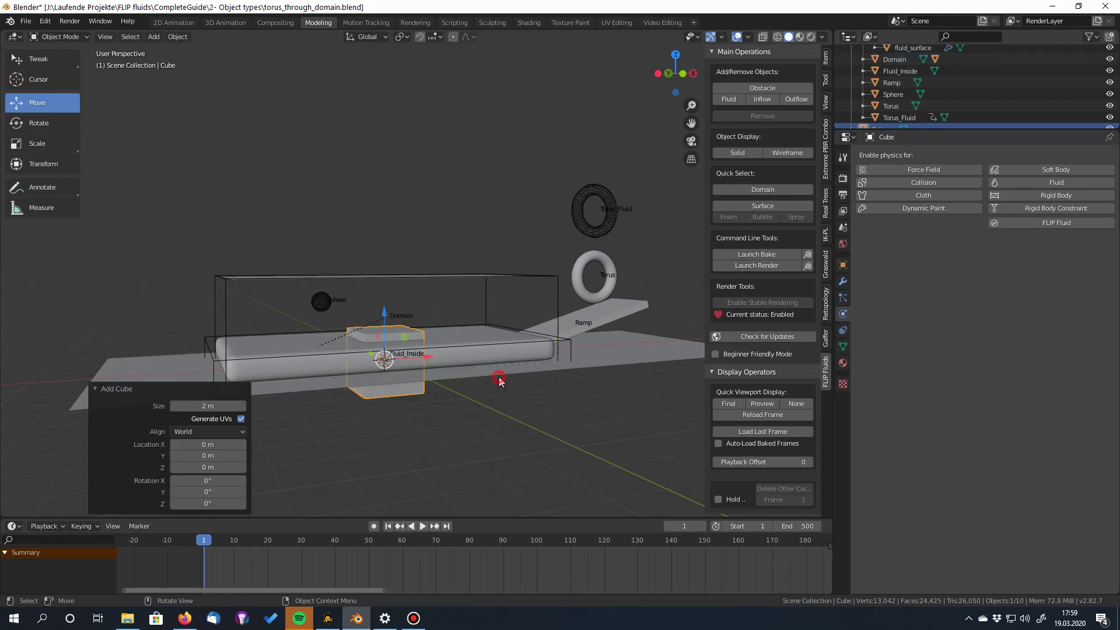
middle_drag(462, 408, 498, 409)
key(s)
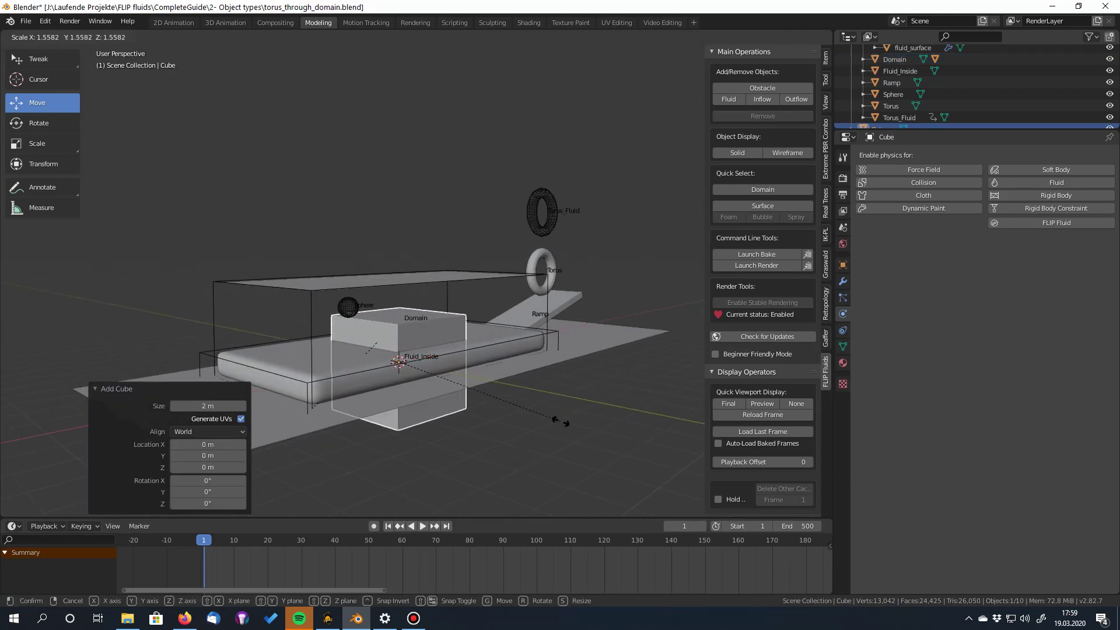
click(610, 426)
- Stretch the cube along Z to a scale of about 2.81 and move it up about 2.51 m
key(s)
key(z)
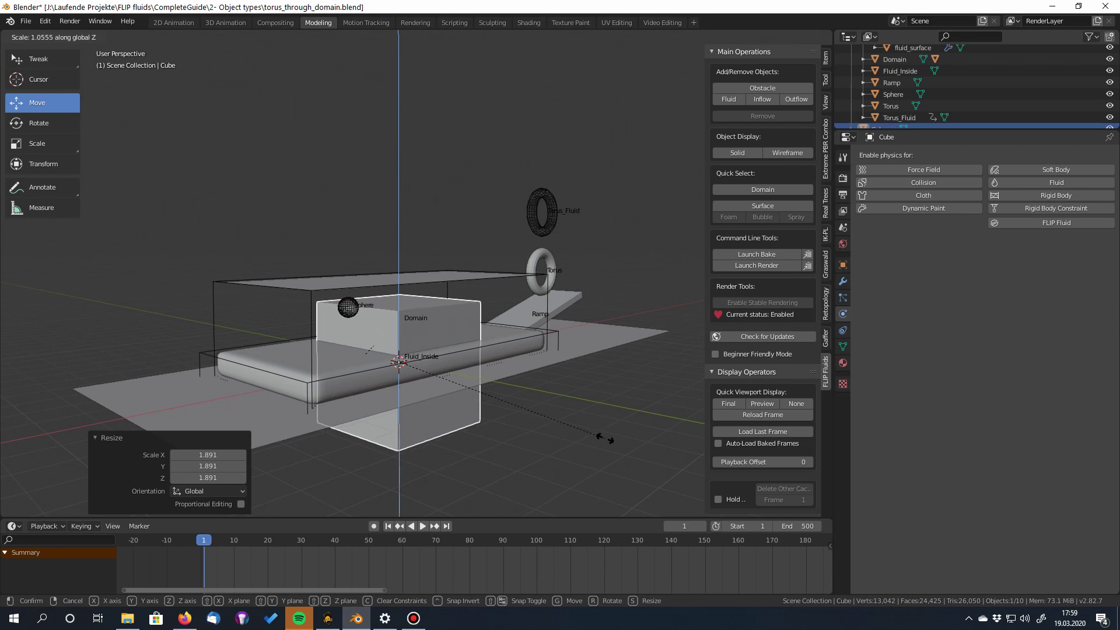
click(694, 444)
drag(400, 312, 405, 236)
- Rename the new cube as Inverse
scroll(897, 96, down, 3)
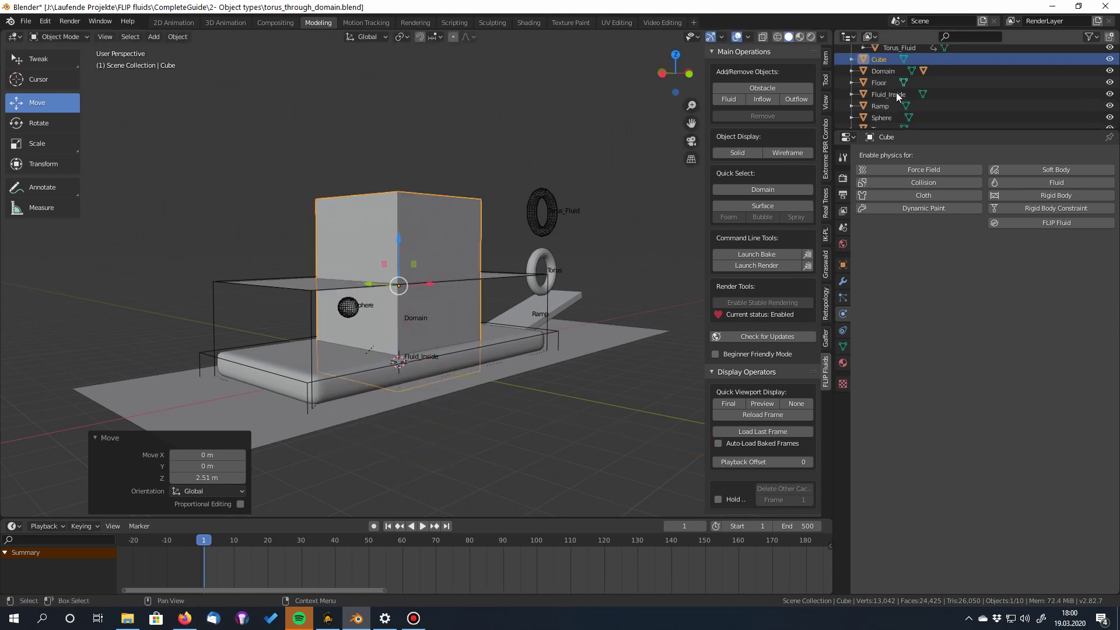
double_click(879, 59)
key(BackSpace)
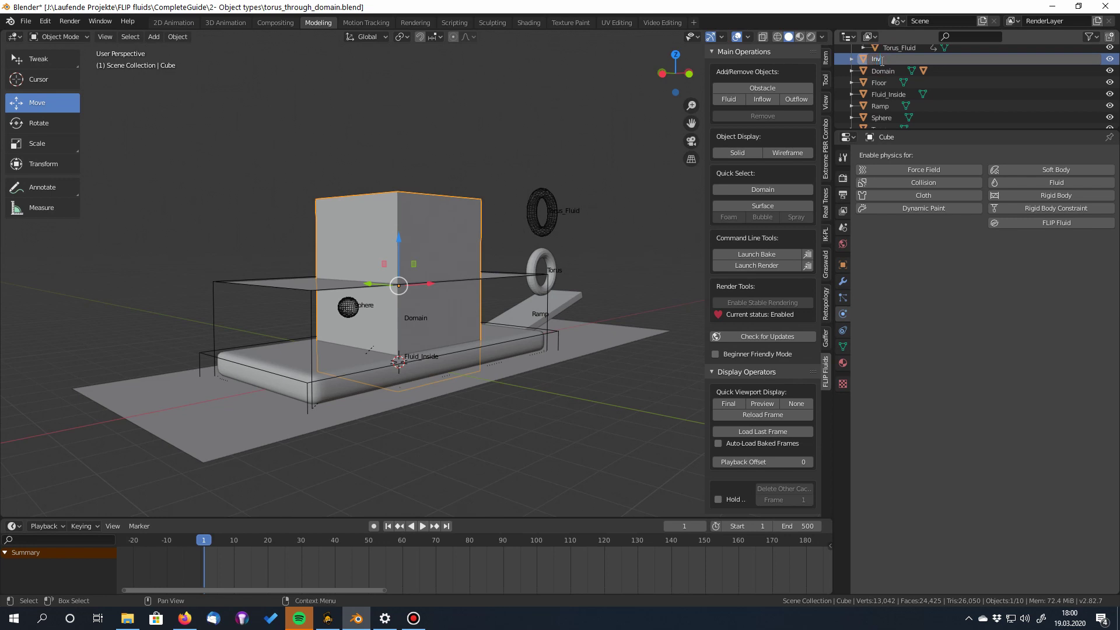
text(Inverse)
key(Return)
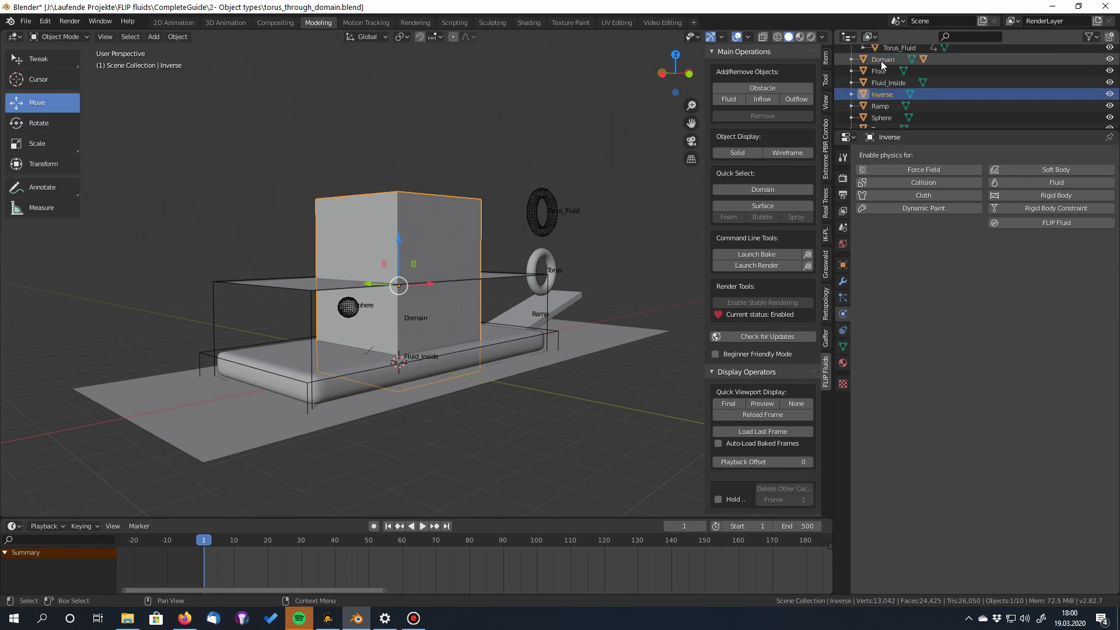
- Make the Inverse cube a FLIP Fluid object of type Obstacle and enable its Inverse option
scroll(882, 64, up, 1)
click(1032, 222)
click(1018, 258)
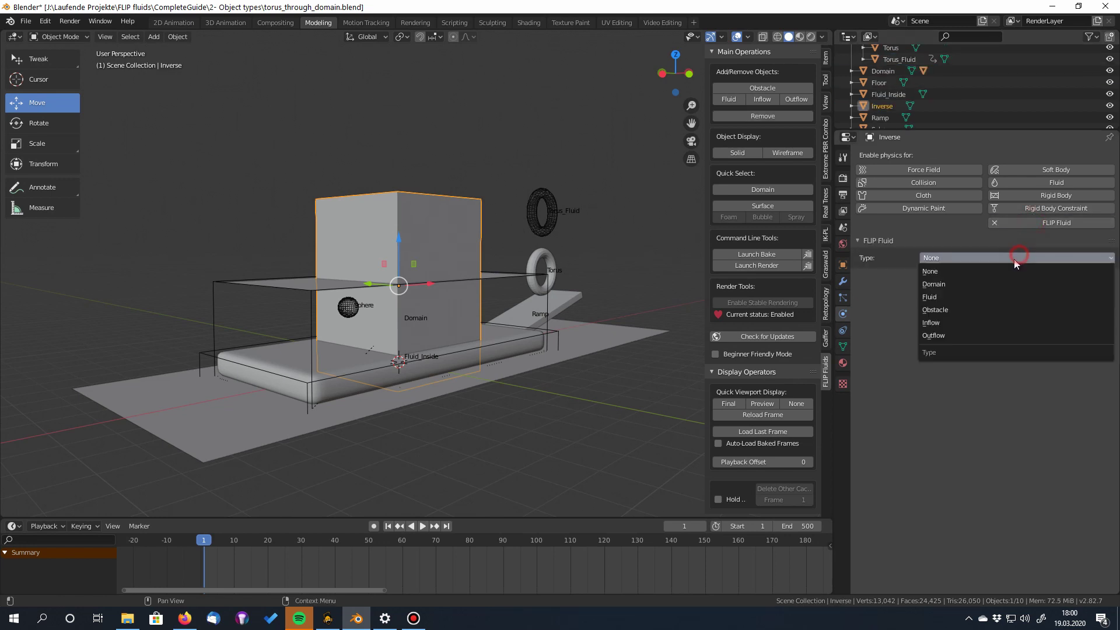
click(950, 309)
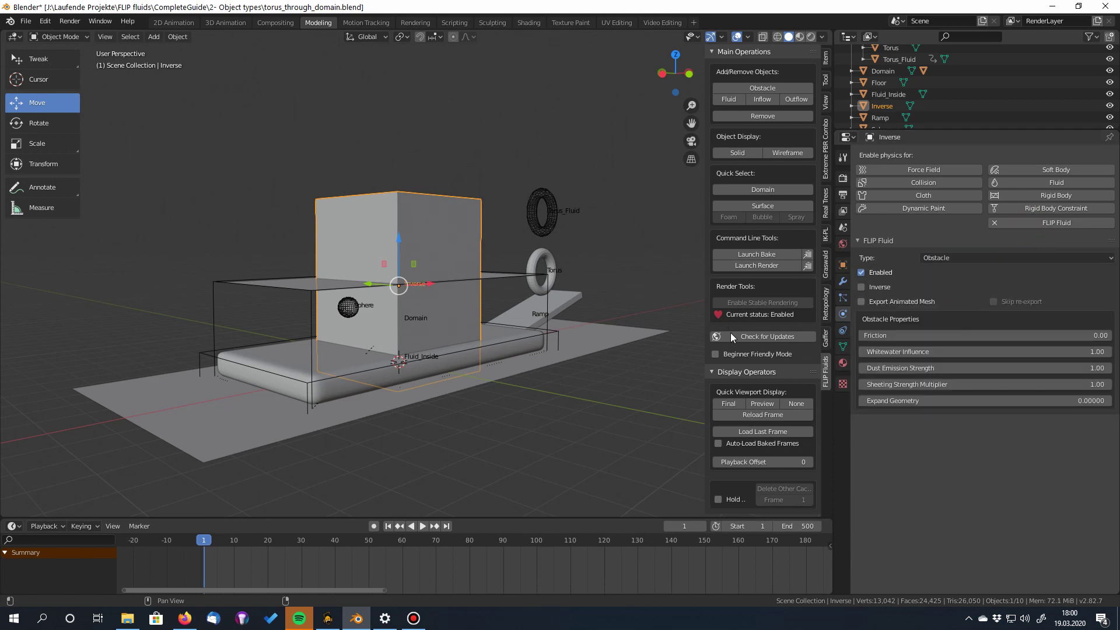
click(862, 287)
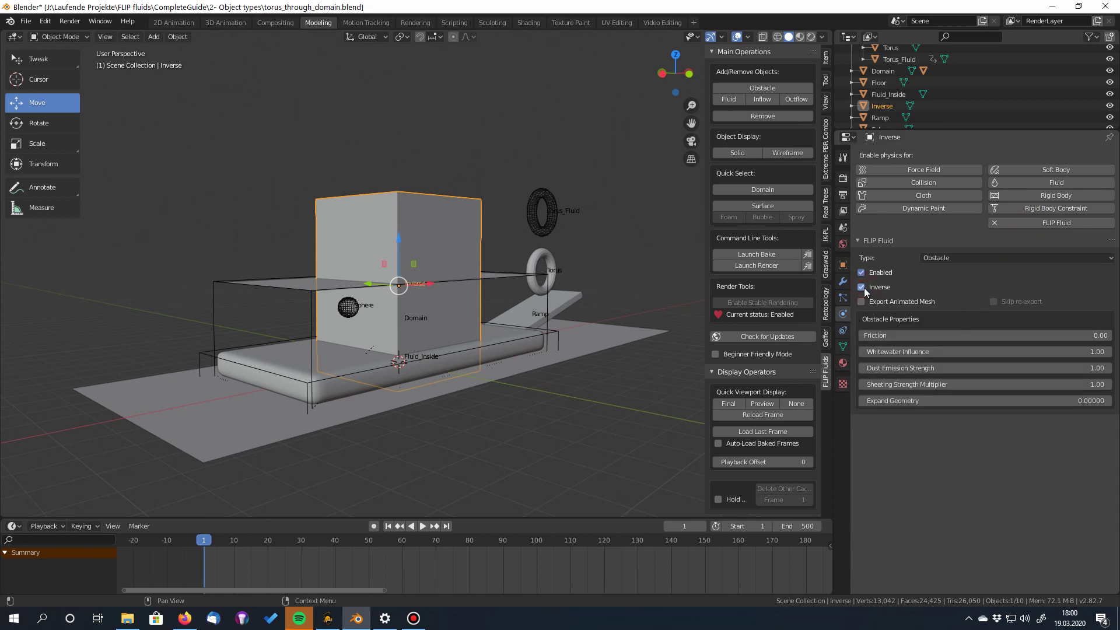
- Set the Inverse cube's viewport display to Wire in front view
middle_drag(628, 369, 548, 365)
key(KP_1)
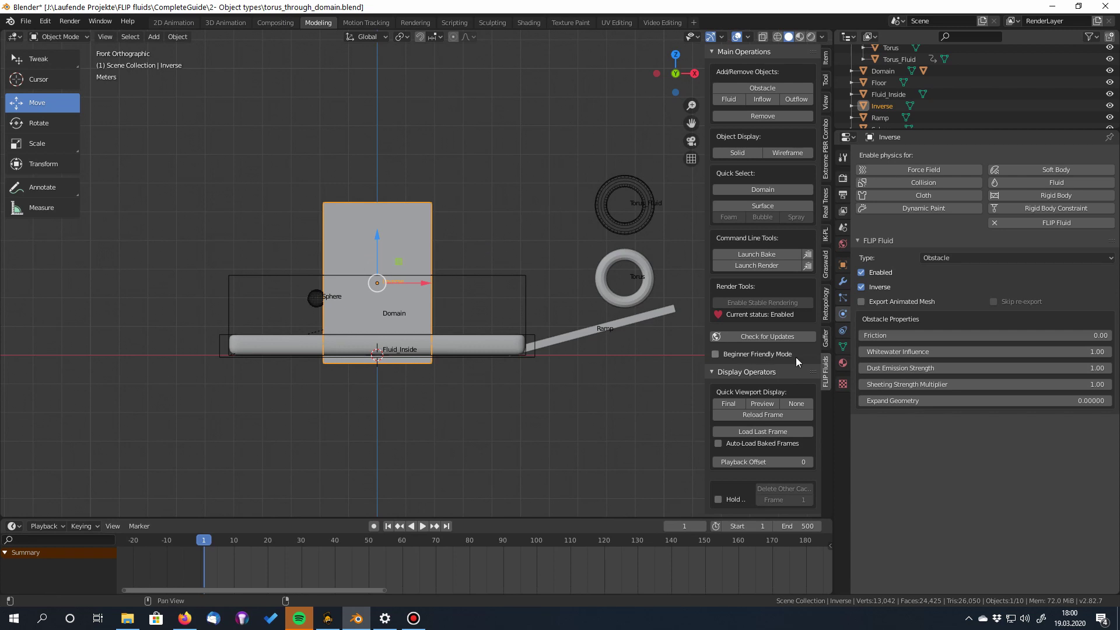
click(842, 266)
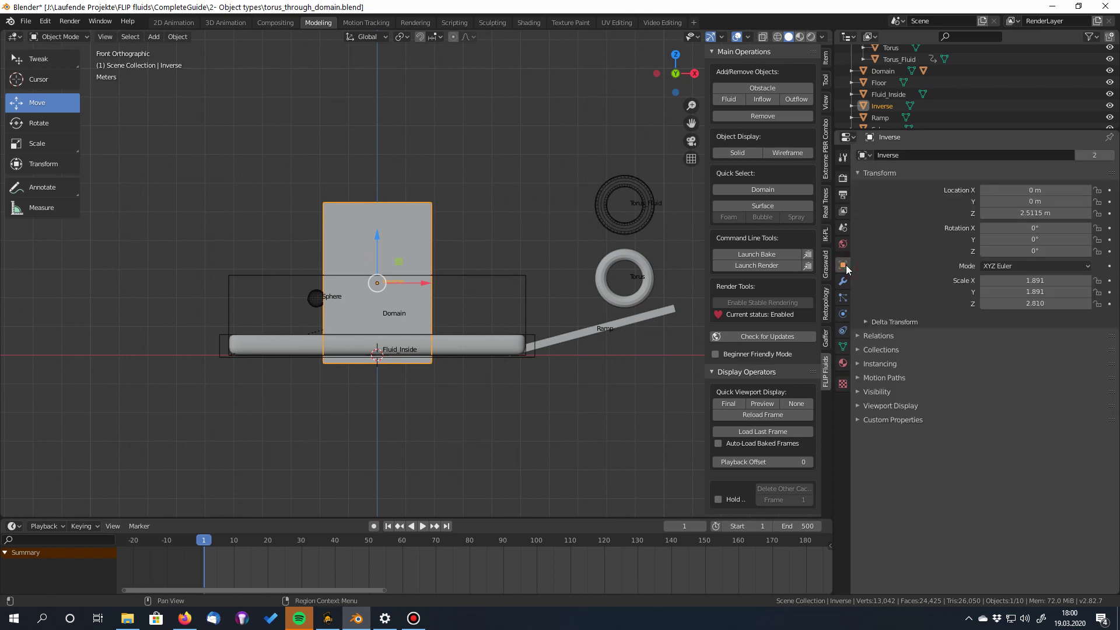
click(856, 406)
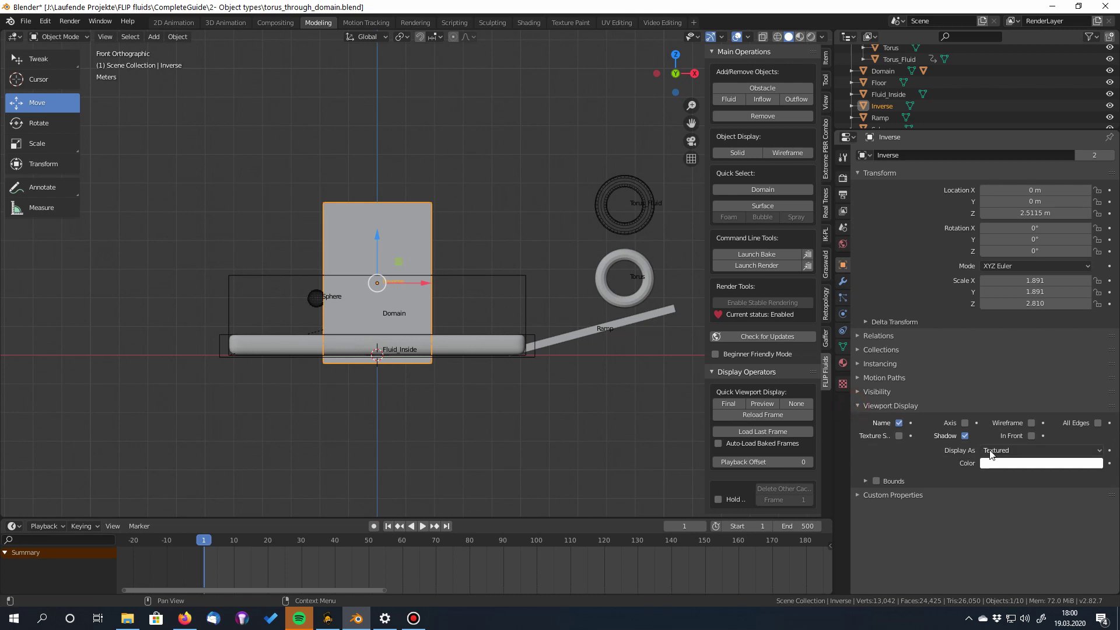
click(1084, 450)
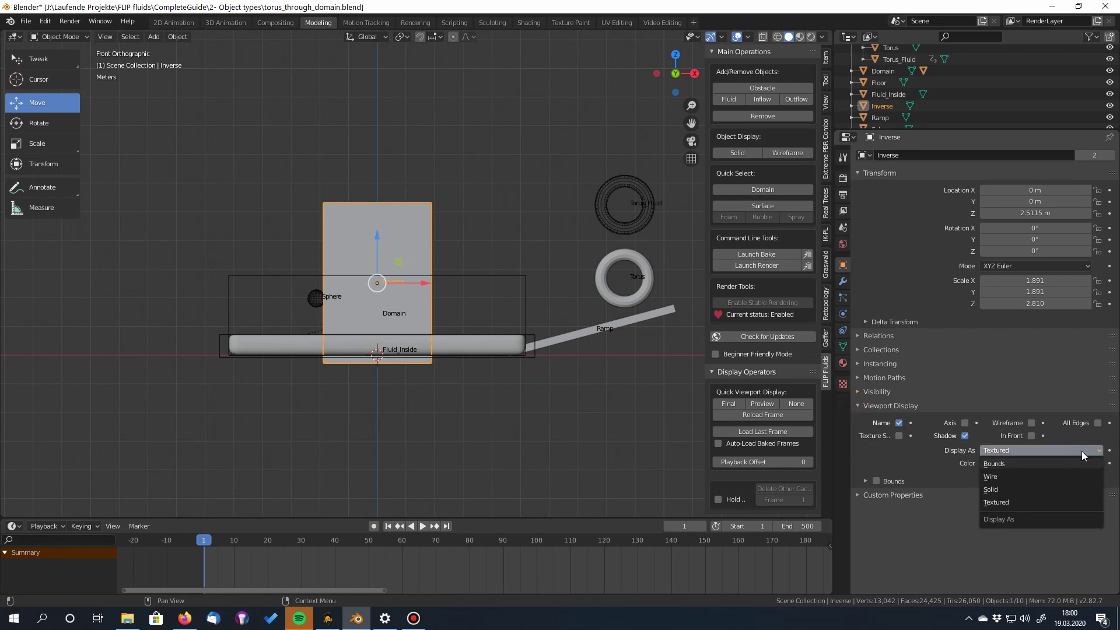
click(1013, 475)
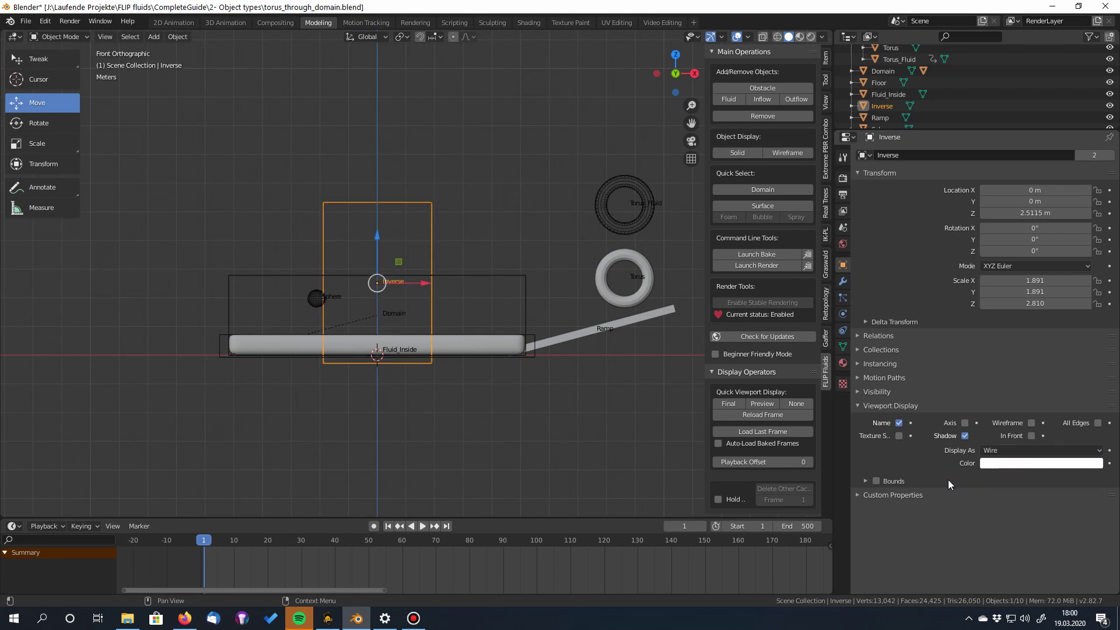
- Switch the Inverse cube between Solid and Wireframe with the FLIP Fluids object display options, finishing on Wireframe
click(747, 153)
click(793, 154)
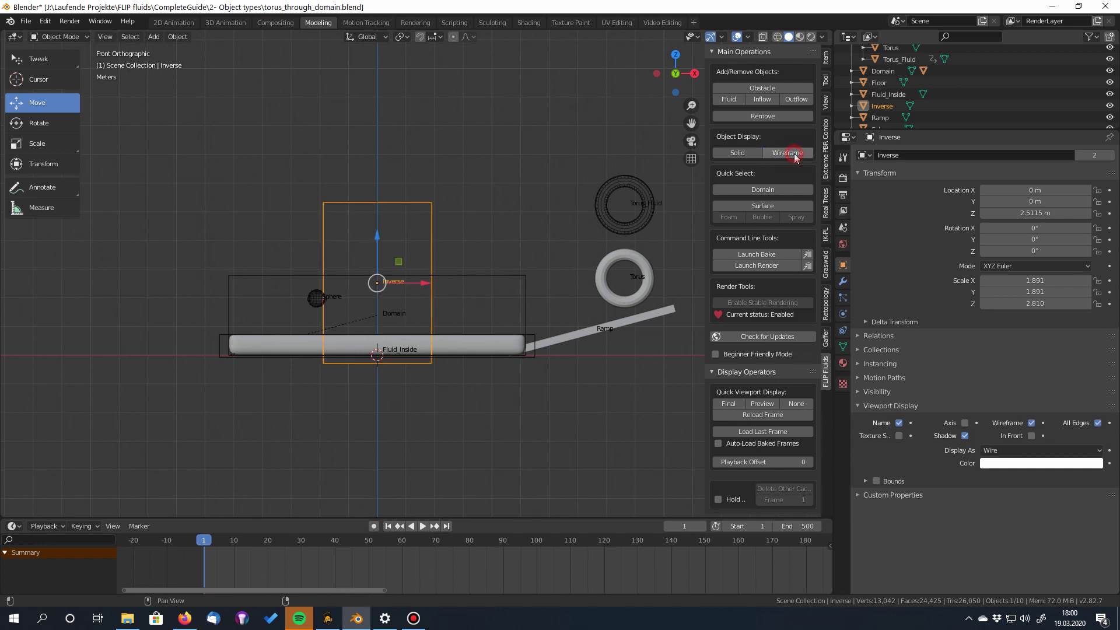
click(749, 153)
click(793, 153)
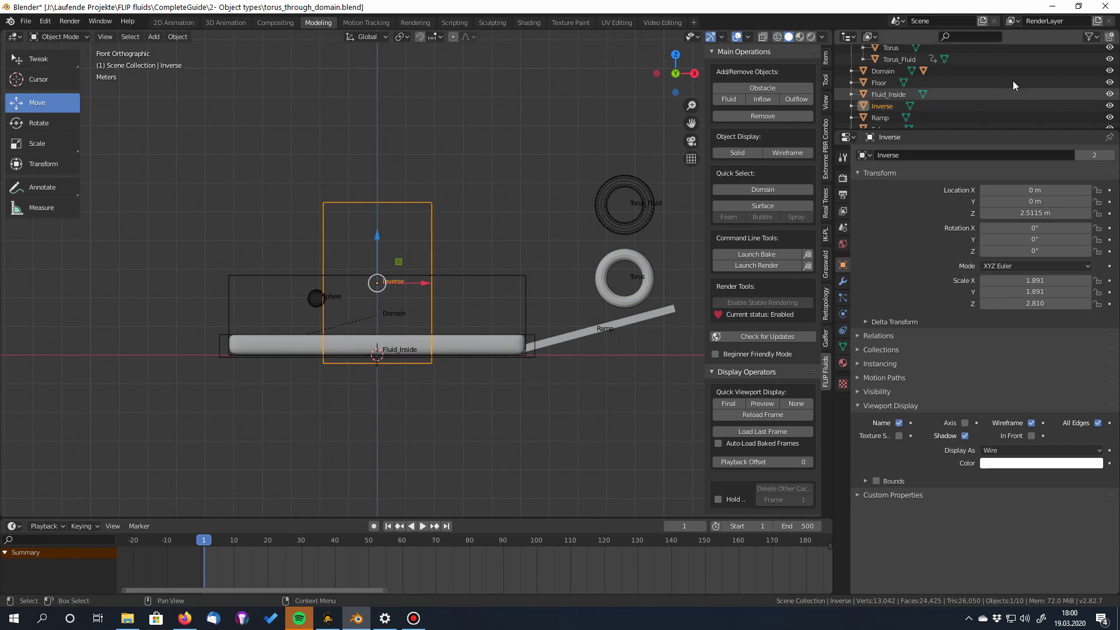
- Show the render visibility toggles in the outliner and toggle the Inverse object's render visibility there and back
click(1095, 37)
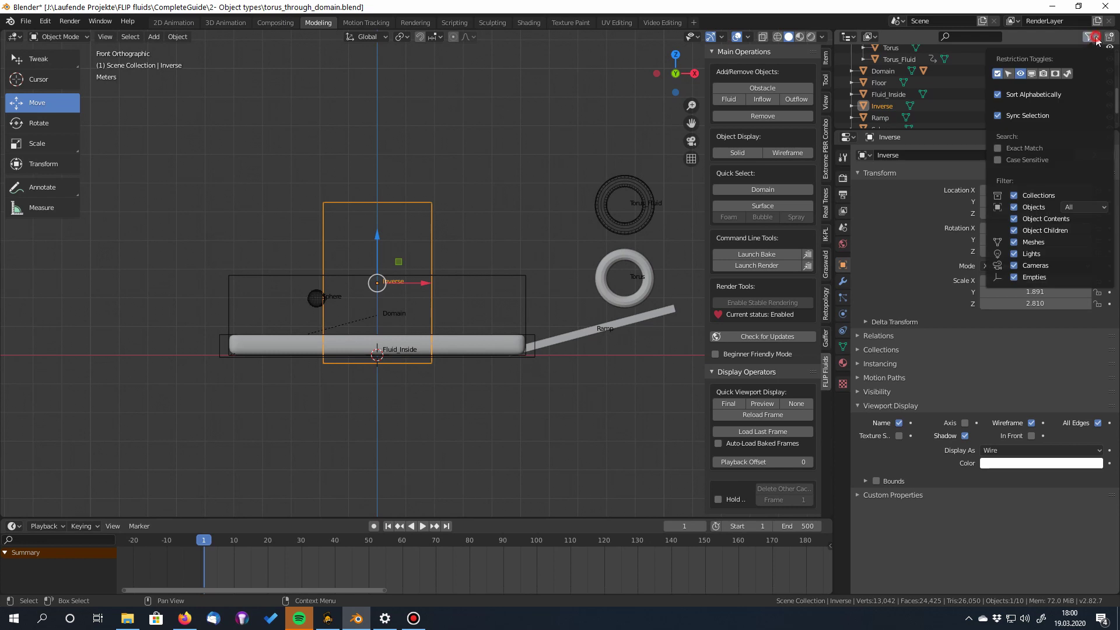
click(1043, 74)
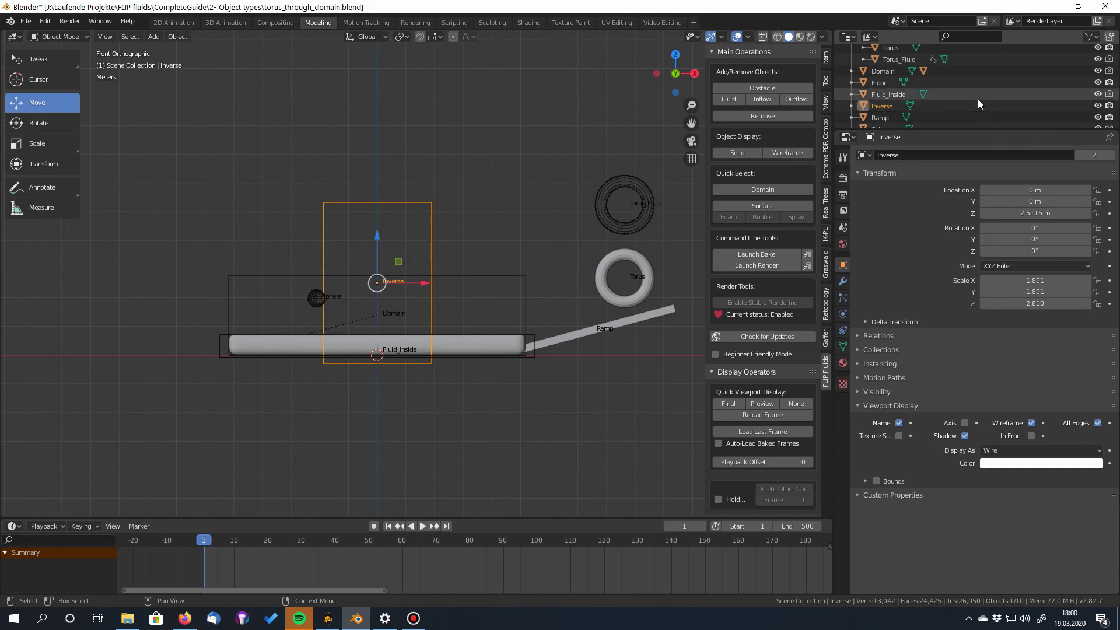
click(1109, 106)
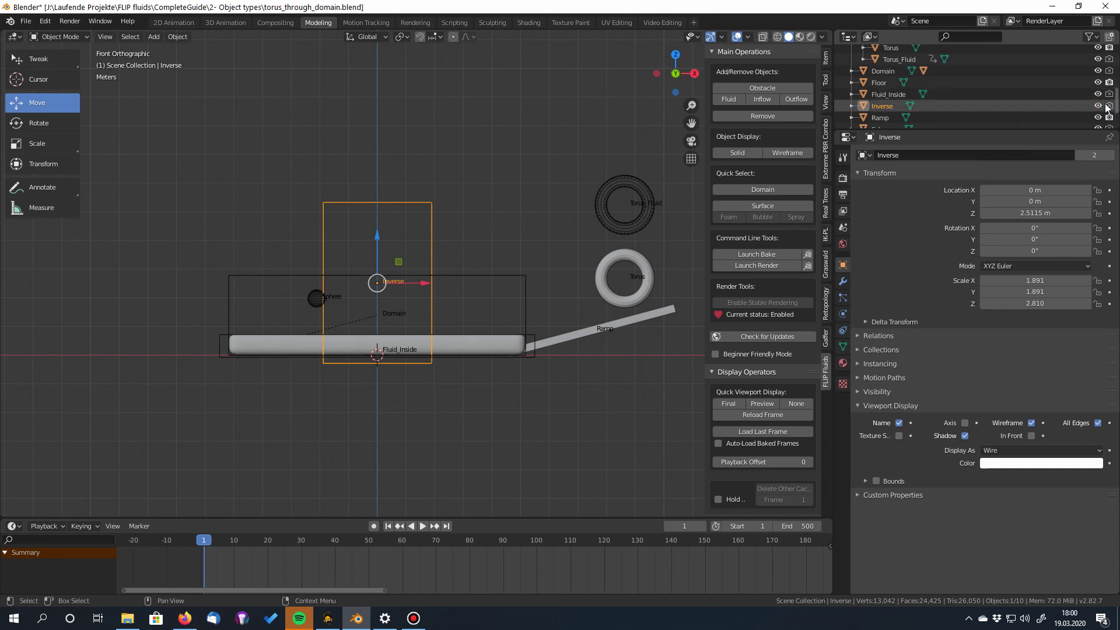
click(1109, 107)
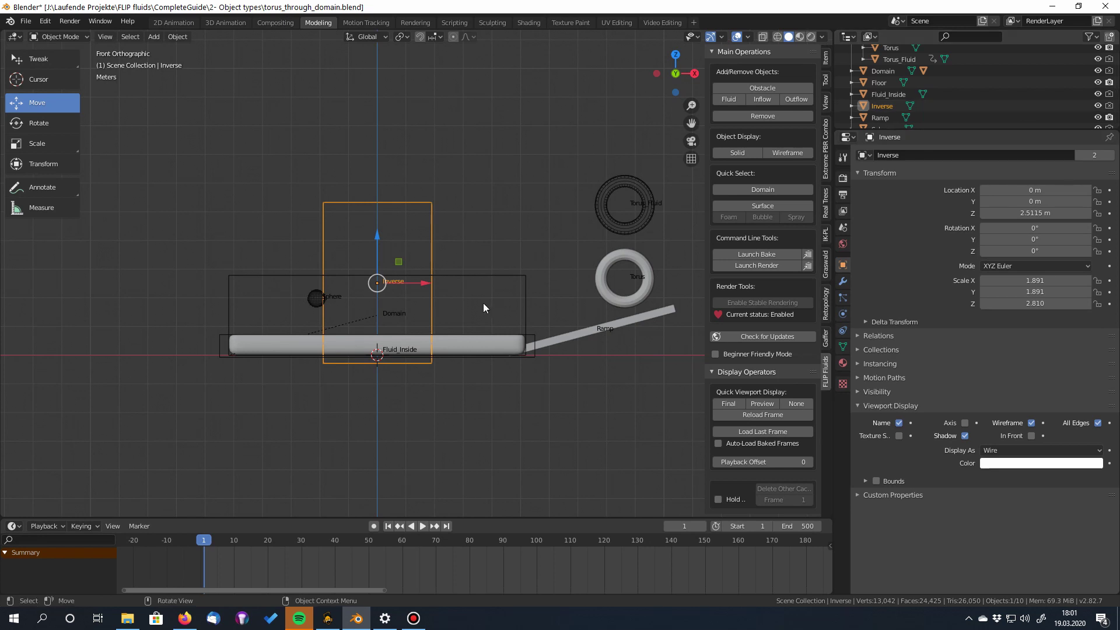
- Move the Inverse cube along X over the ramp, stretch it to a Z scale of about 3.44 and raise it to Z about 3.195 m
scroll(483, 302, down, 1)
key(g)
drag(573, 286, 640, 283)
key(s)
key(z)
click(655, 282)
drag(591, 229, 593, 217)
- Position the Inverse cube at about 8.61 m along X so it encloses both toruses, and keyframe its location at frame 1
middle_drag(593, 217, 478, 221)
drag(637, 267, 568, 266)
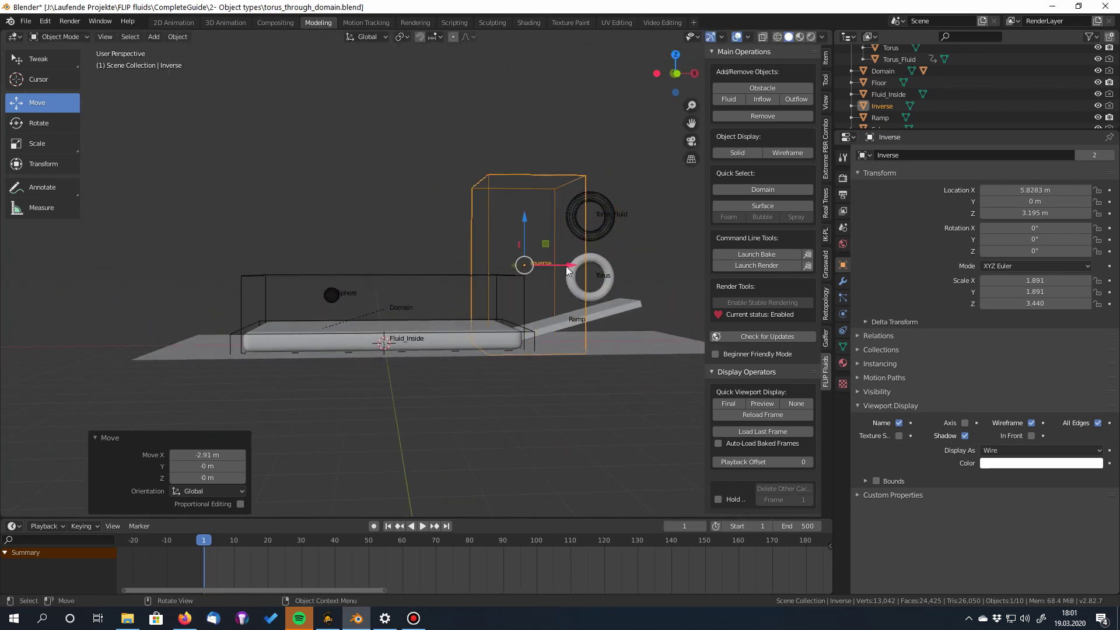
key(KP_1)
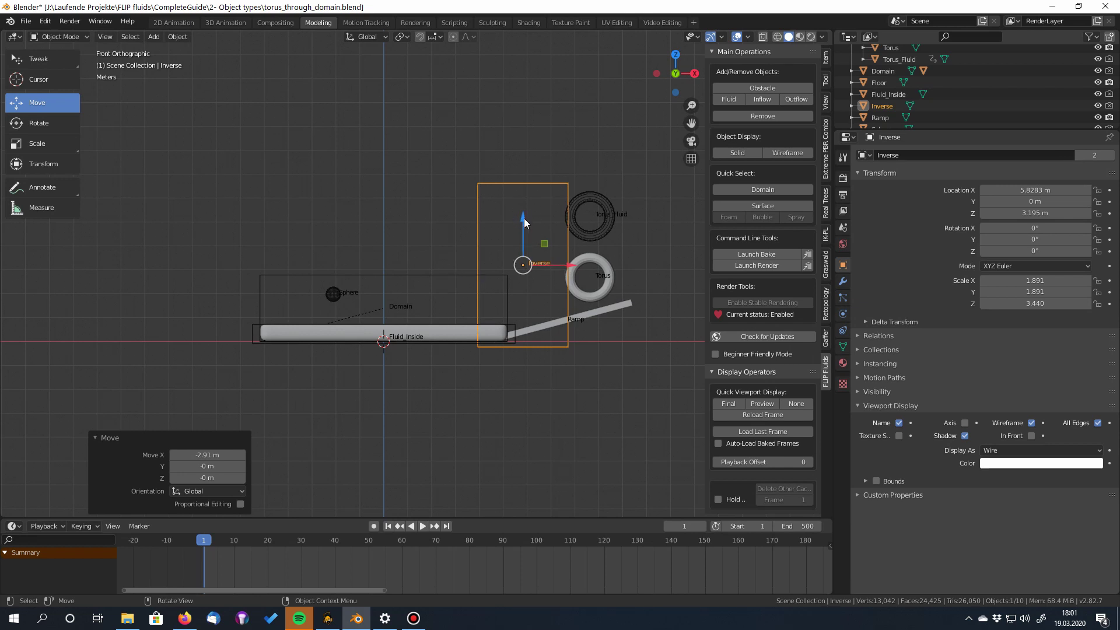
drag(569, 267, 638, 278)
middle_drag(547, 395, 571, 404)
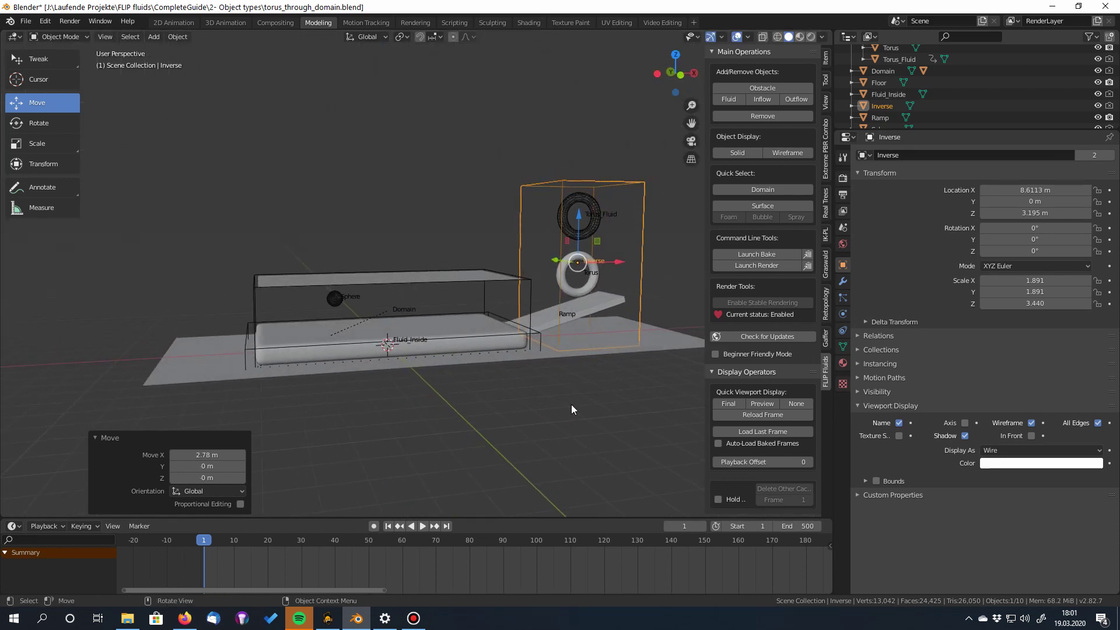
key(i)
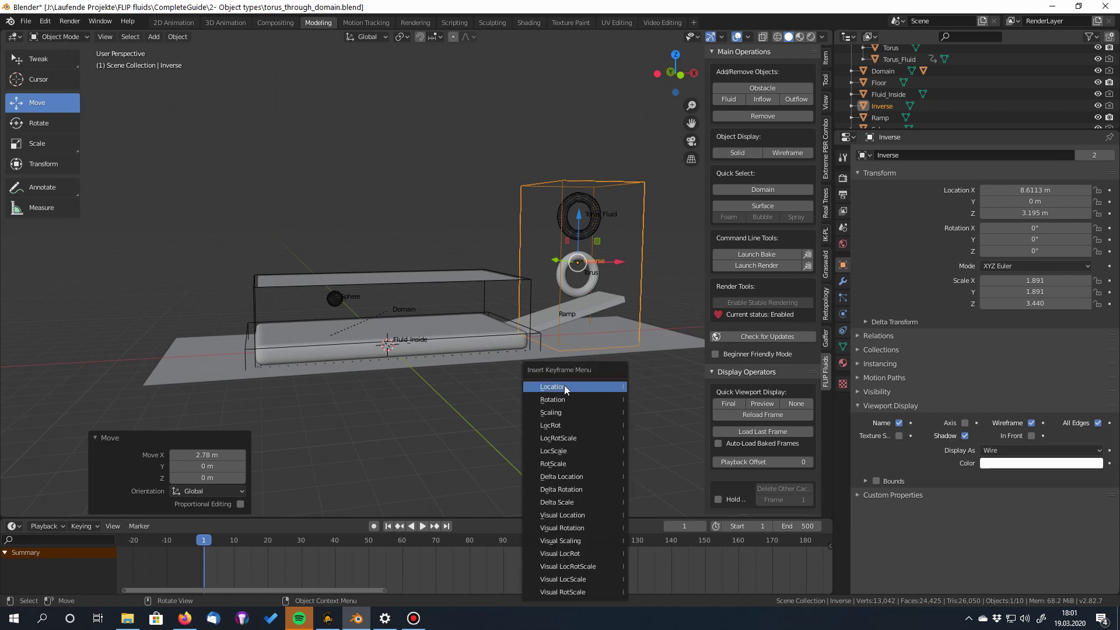
click(590, 386)
- At frame 216, move the Inverse cube across the domain to X about -6.83 m and insert a location keyframe
key(space)
drag(211, 543, 773, 533)
key(space)
drag(632, 261, 260, 280)
key(KP_1)
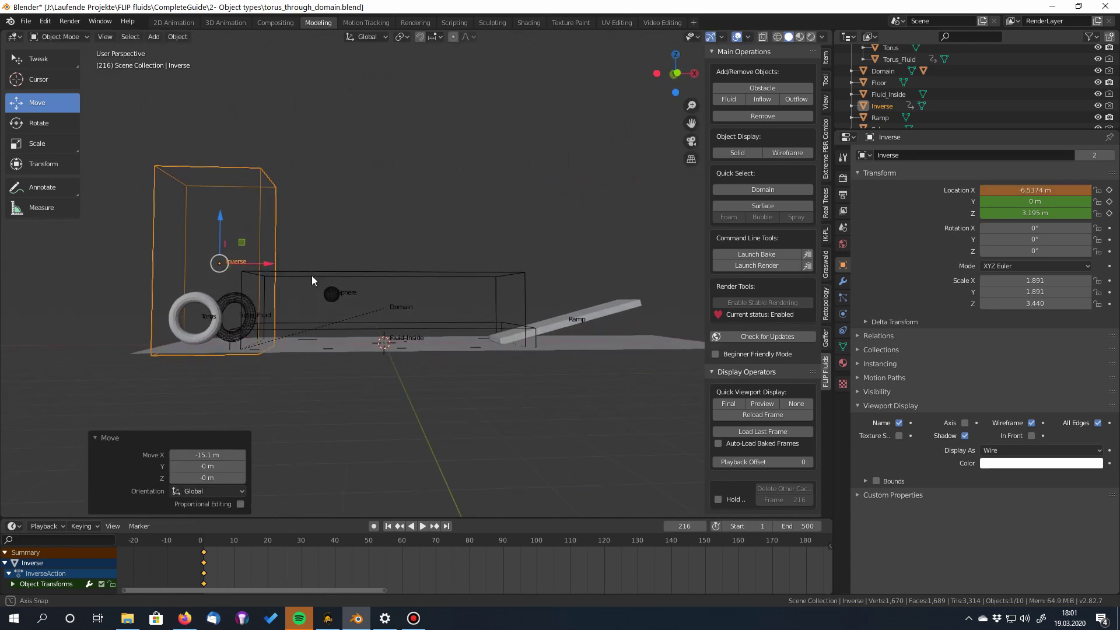
drag(277, 268, 269, 268)
key(i)
click(325, 258)
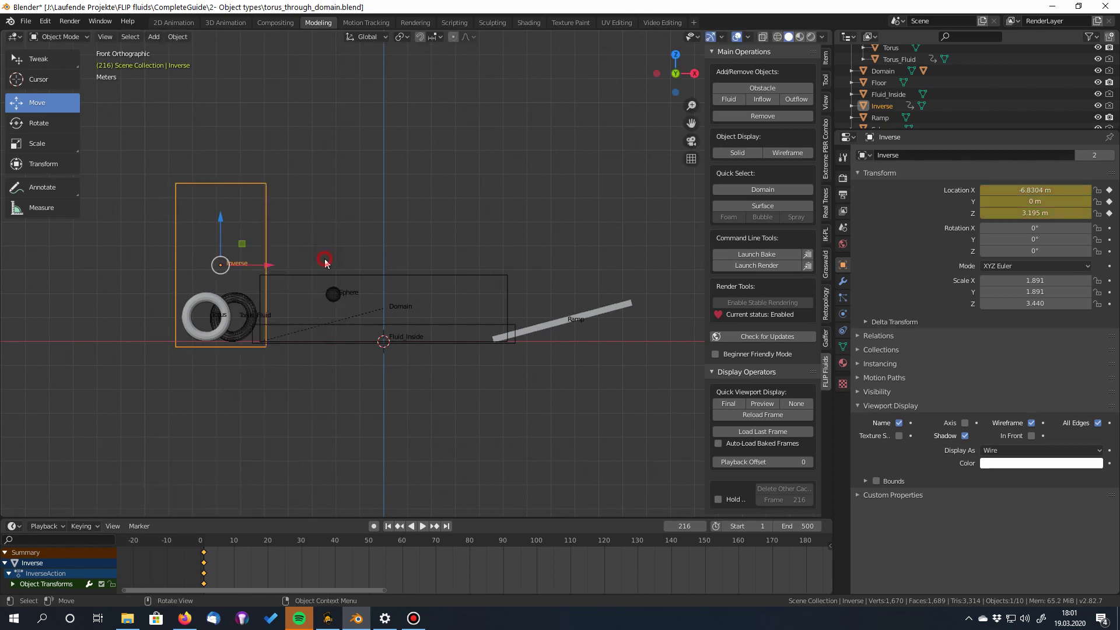
- Insert location keyframes for the Inverse cube at frames 116 and 174, scrubbing the timeline to check its motion against the toruses
scroll(555, 551, down, 1)
drag(642, 541, 582, 539)
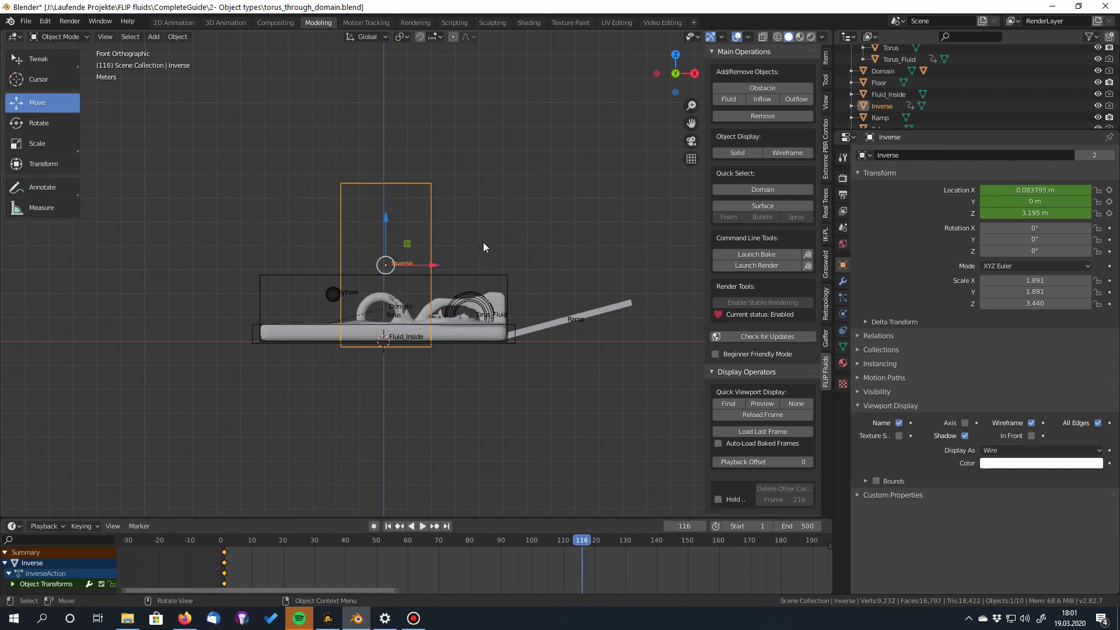
key(i)
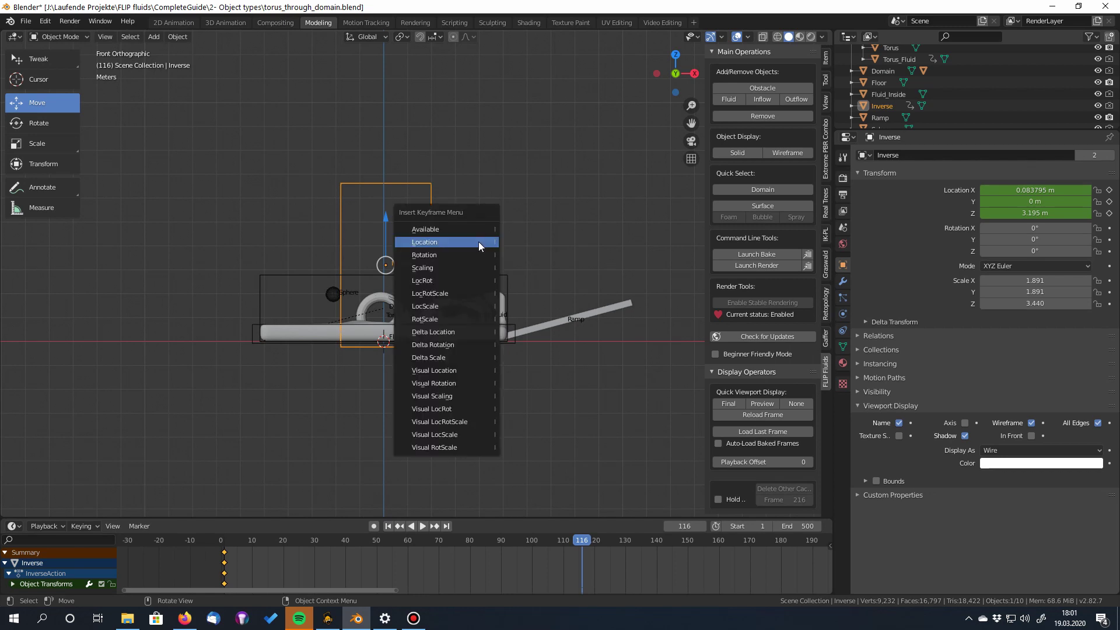
click(456, 245)
drag(583, 540, 479, 541)
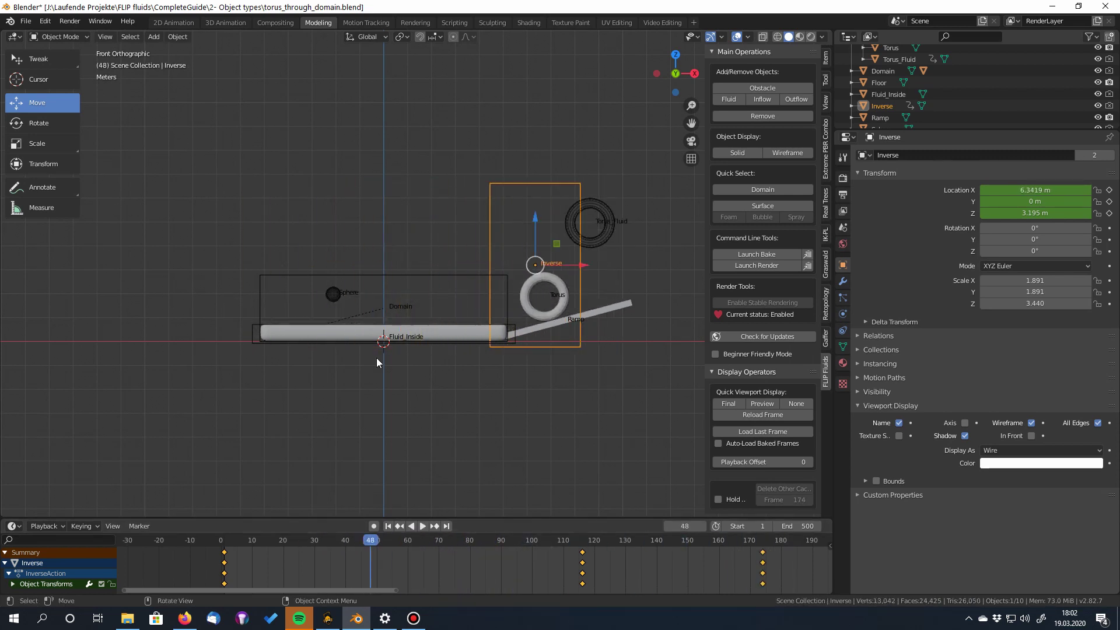
- Return to frame 1, reset the Domain's existing bake and bake the FLIP Fluids simulation again
click(842, 315)
click(389, 526)
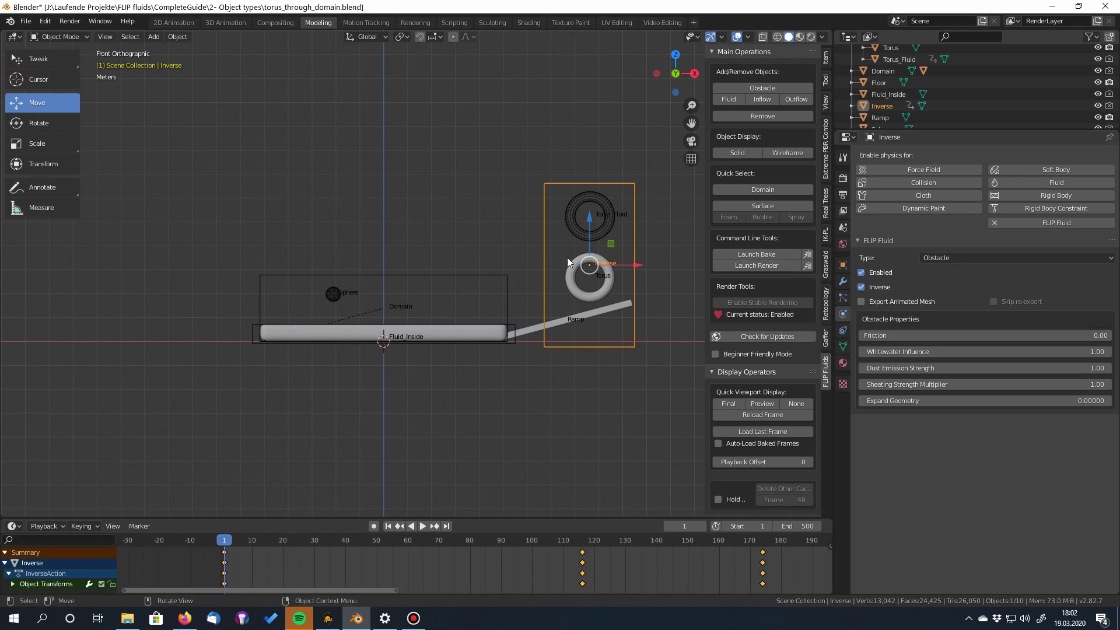
click(473, 276)
click(1104, 279)
click(1077, 283)
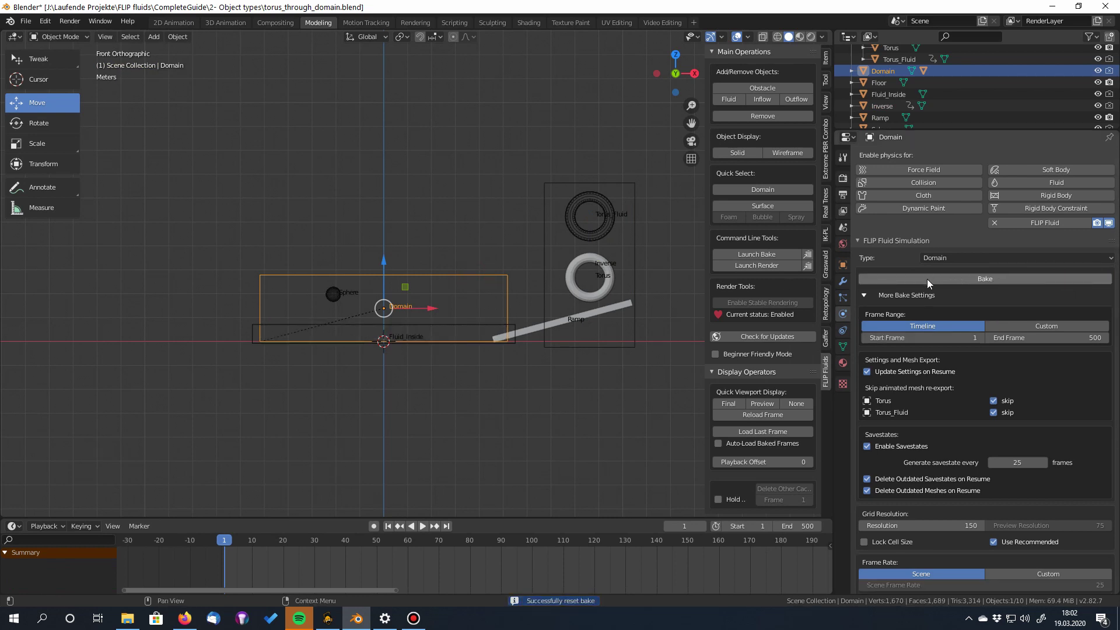
click(1050, 279)
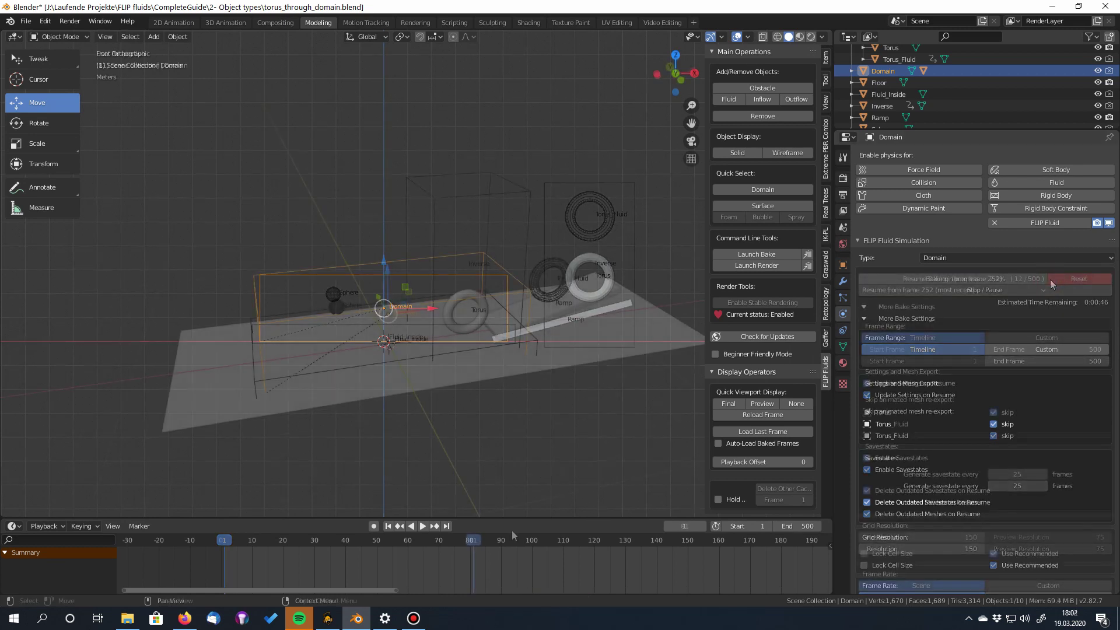
- Scrub through the baked simulation and examine how Fluid_Inside behaves relative to the Inverse cube in the early frames
drag(482, 551, 650, 541)
middle_drag(559, 433, 553, 397)
drag(654, 542, 426, 542)
click(412, 328)
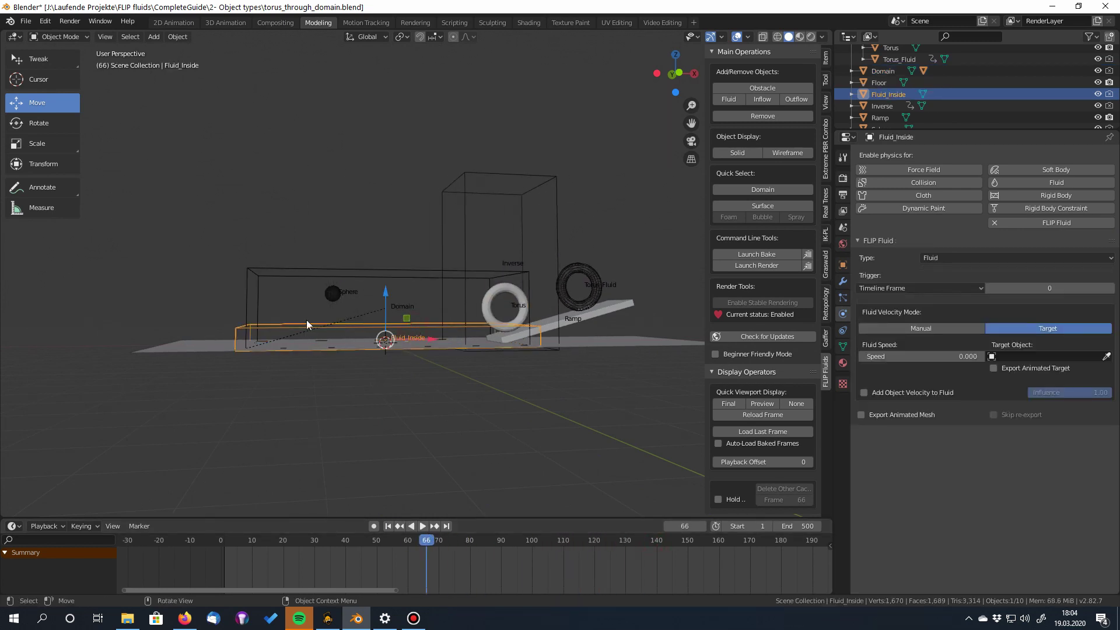
click(473, 201)
click(239, 329)
middle_drag(479, 427, 441, 429)
click(426, 541)
drag(426, 541, 309, 537)
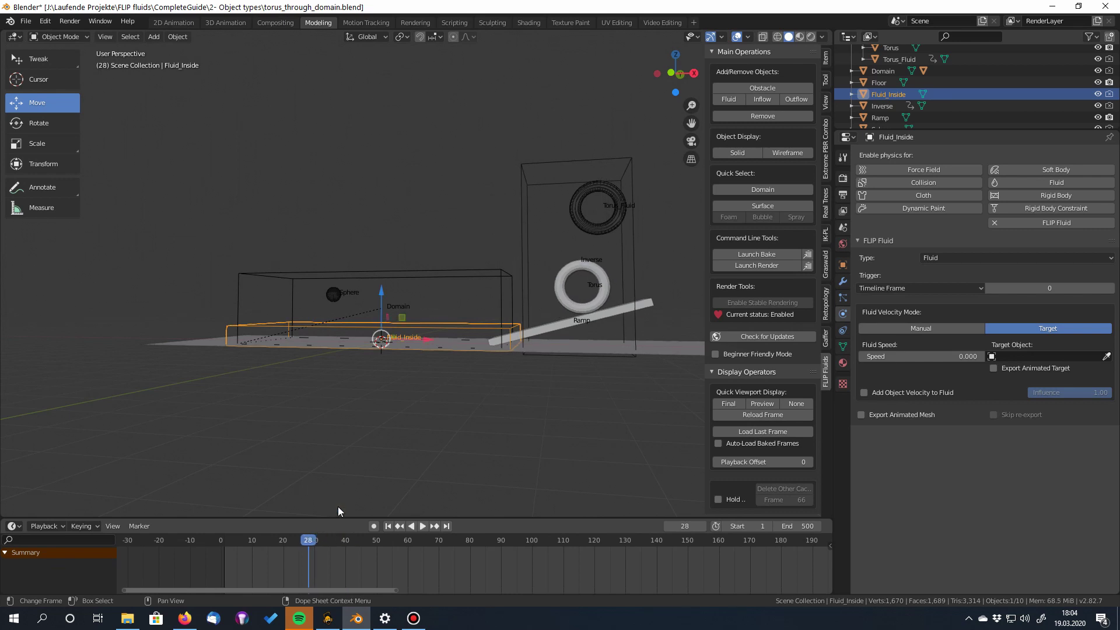
mouse_move(377, 384)
middle_down()
mouse_move(400, 403)
mouse_move(370, 365)
middle_up()
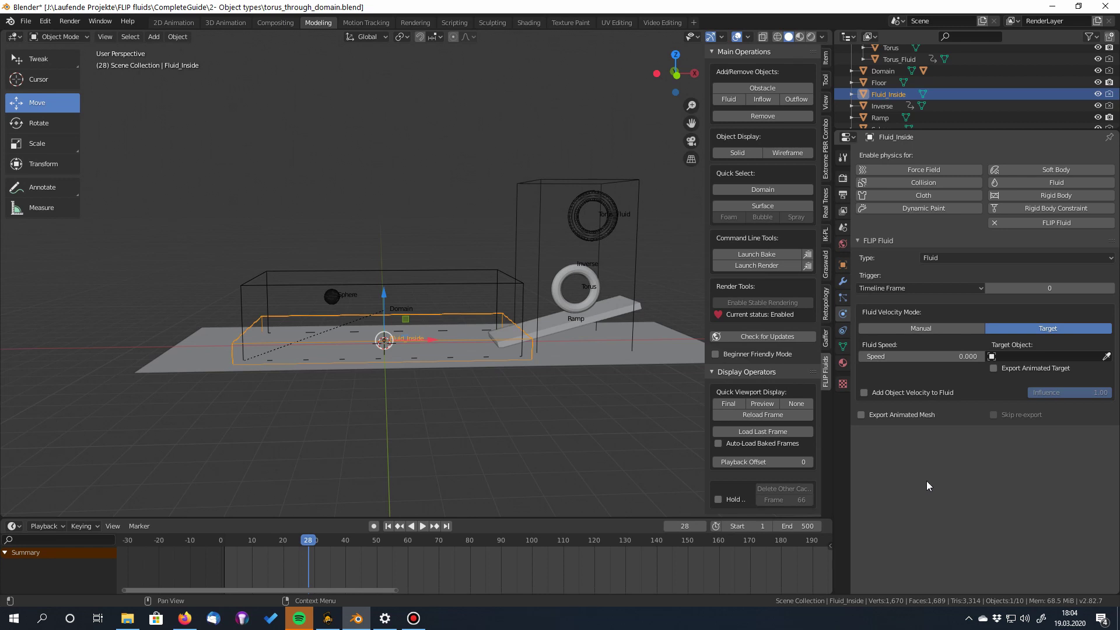
drag(262, 541, 298, 542)
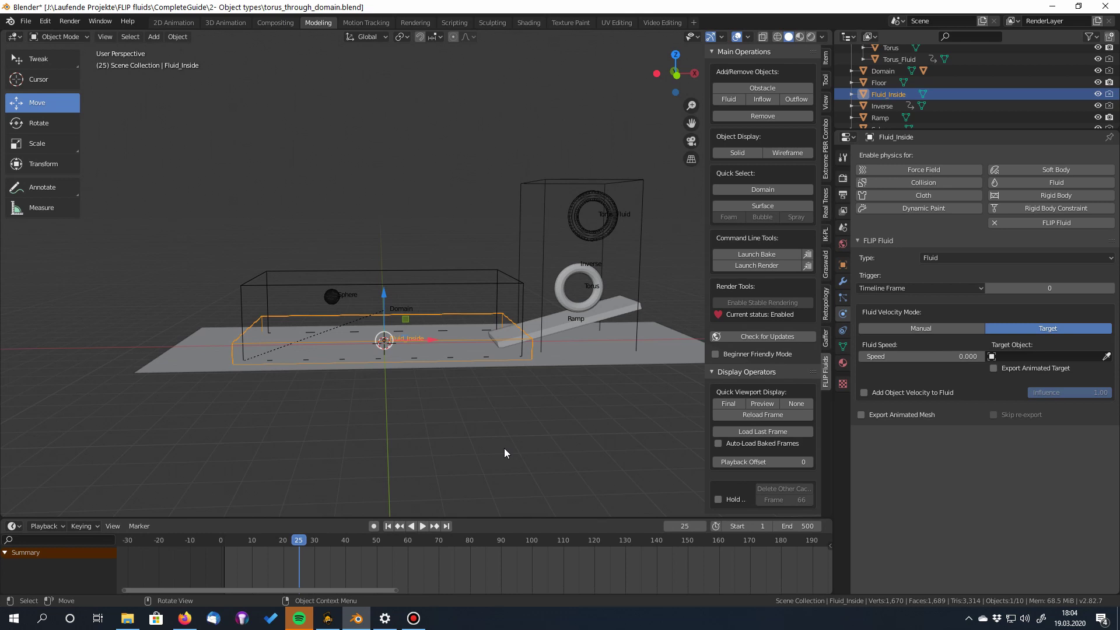
- Select the Inverse cube and play from frame 1 in front view, stopping at frame 60 where it overlaps the domain
key(KP_1)
click(388, 526)
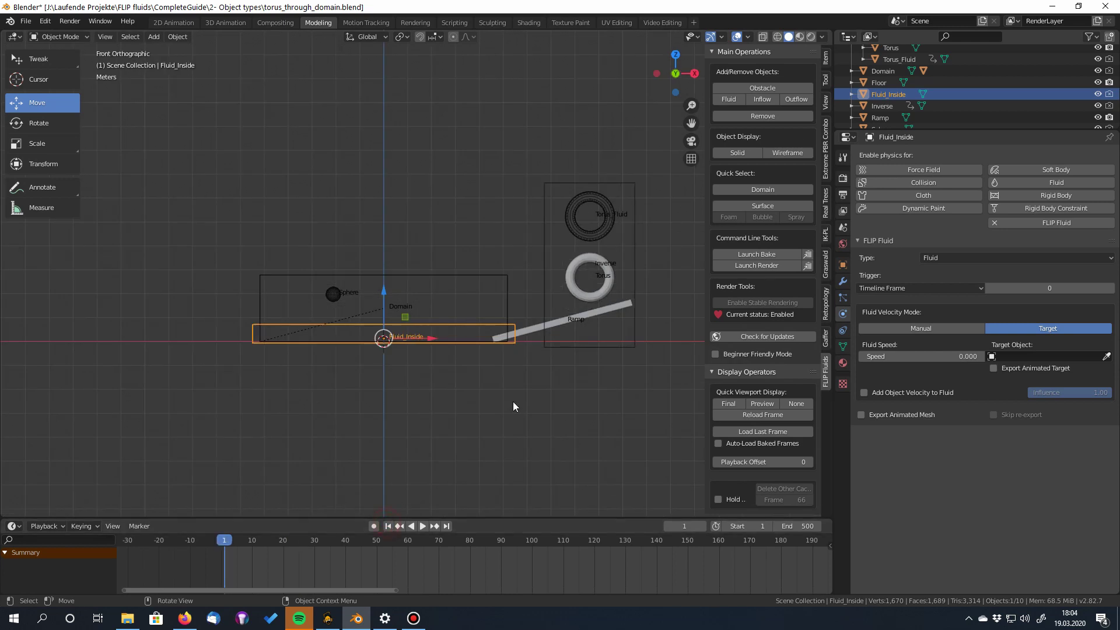
click(547, 253)
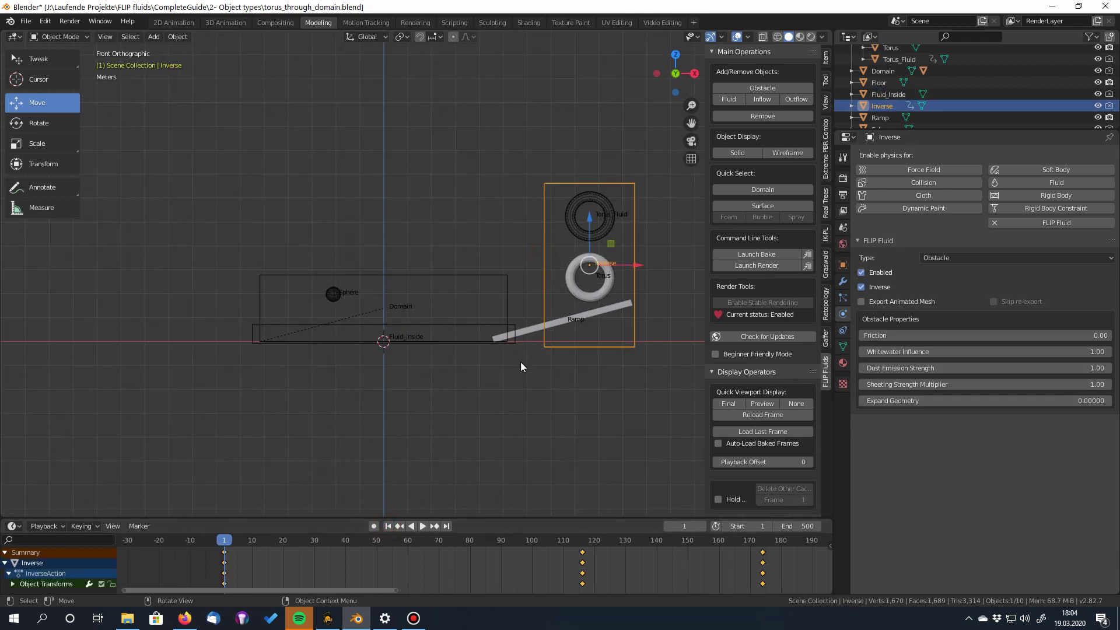
key(space)
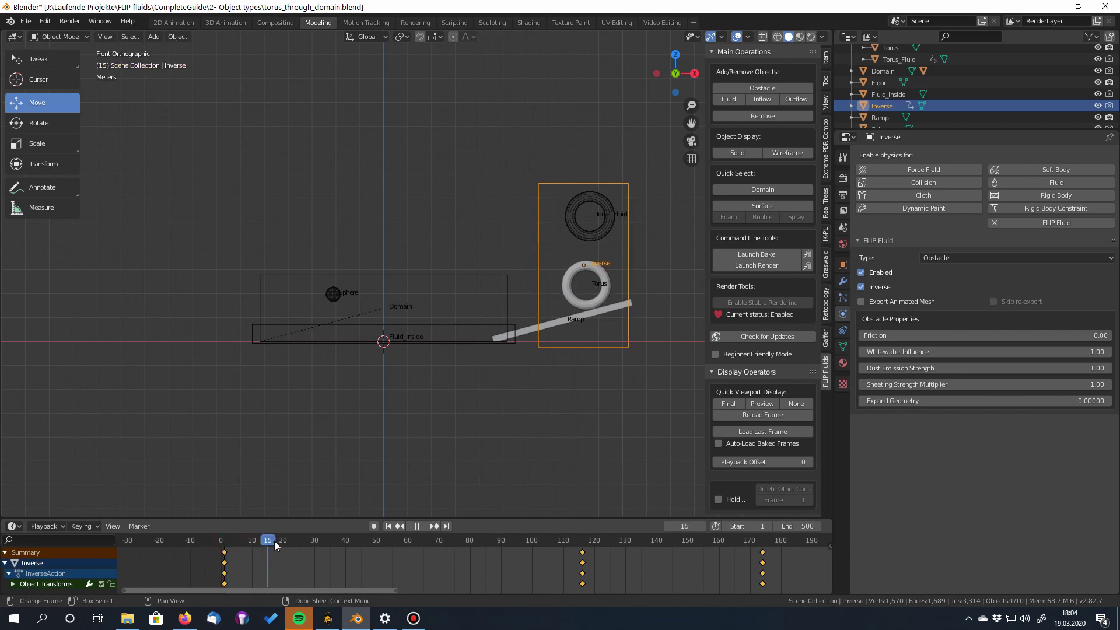
mouse_move(396, 540)
mouse_down()
mouse_move(464, 541)
mouse_move(314, 540)
mouse_move(463, 541)
mouse_move(411, 555)
mouse_up()
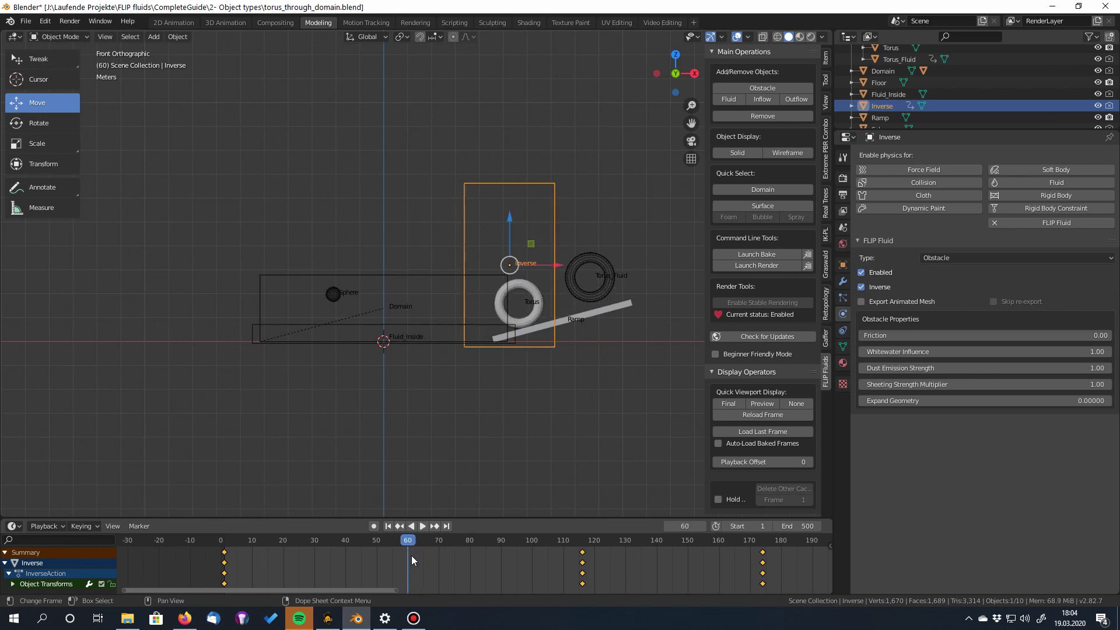
- Set the Timeline Frame trigger of Fluid_Inside to 60
click(287, 328)
click(1037, 286)
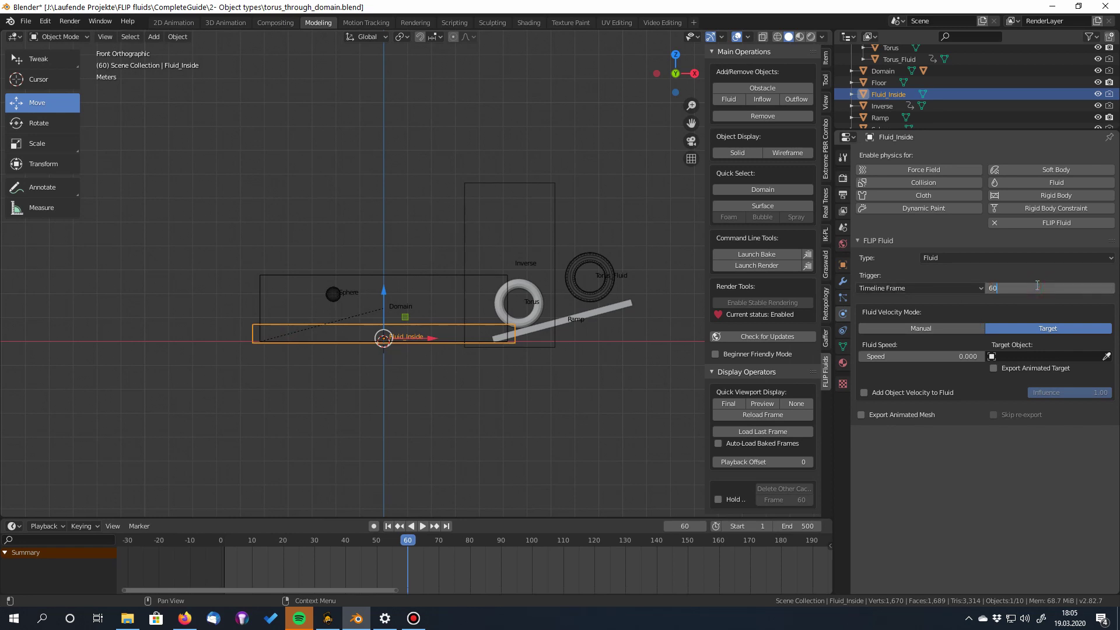
key(Return)
- Reset the Domain's existing bake and bake a custom frame range from 59 to 80
click(1080, 278)
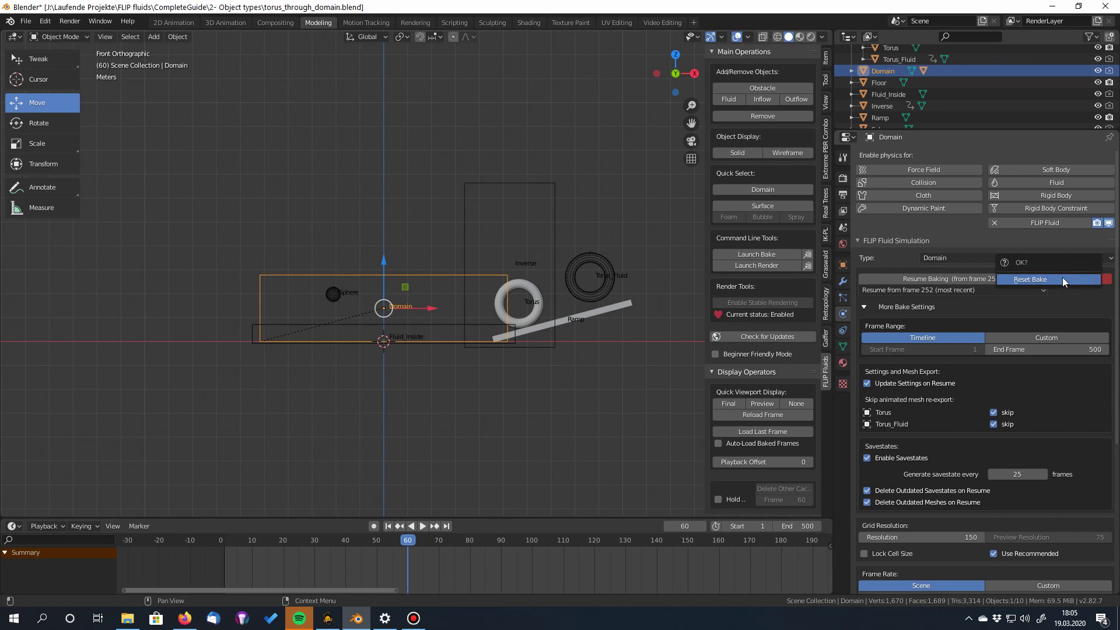
click(1061, 279)
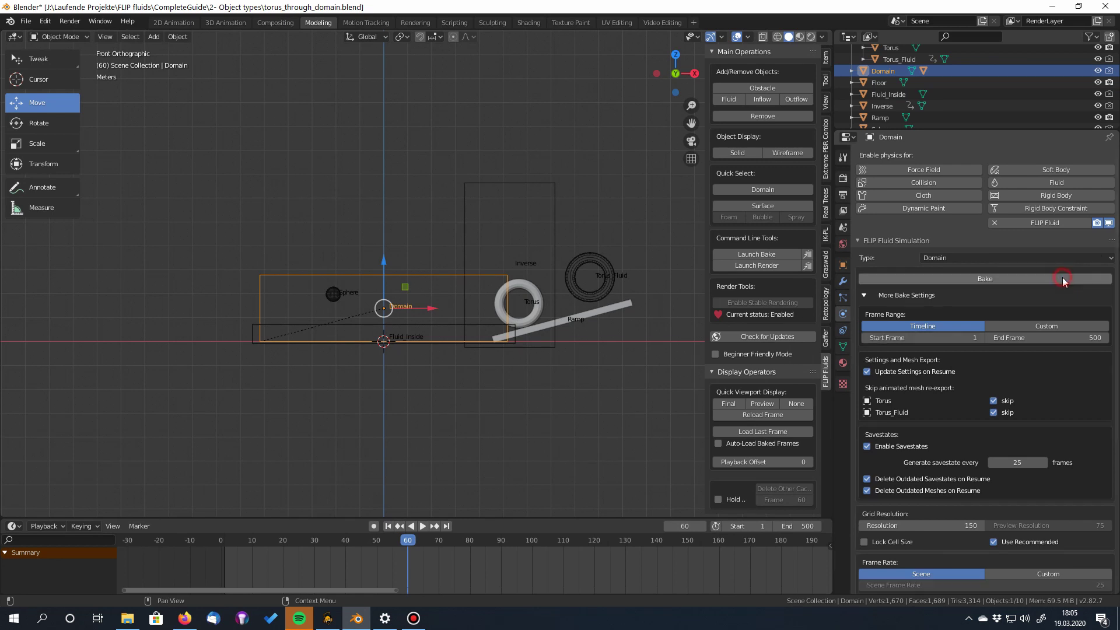
click(1025, 327)
click(955, 338)
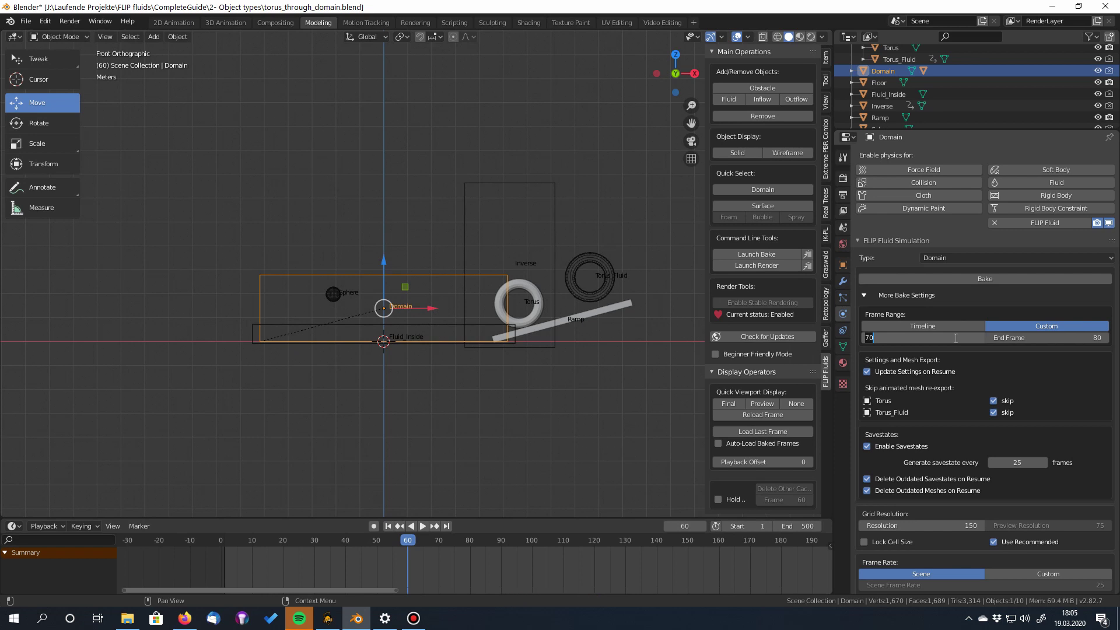
key(Return)
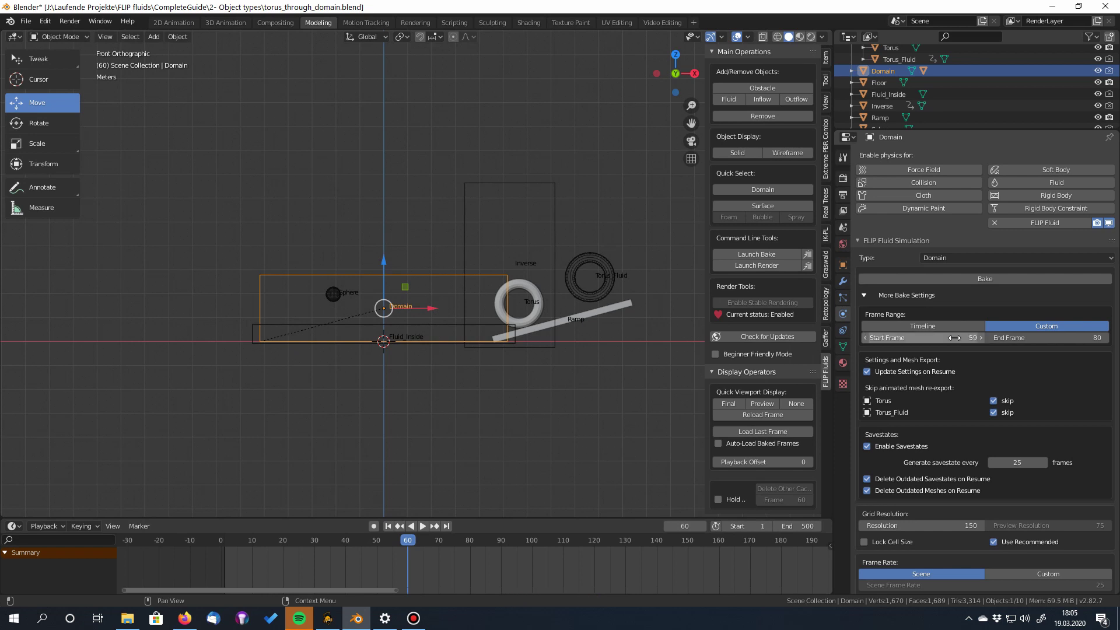
click(1025, 279)
- Play and scrub the baked frames, selecting Fluid_Inside and Inverse to examine how the fluid fills their overlap inside the domain
key(space)
mouse_move(441, 542)
mouse_down()
mouse_move(487, 539)
mouse_move(344, 547)
mouse_move(482, 544)
mouse_move(439, 544)
mouse_move(447, 544)
mouse_up()
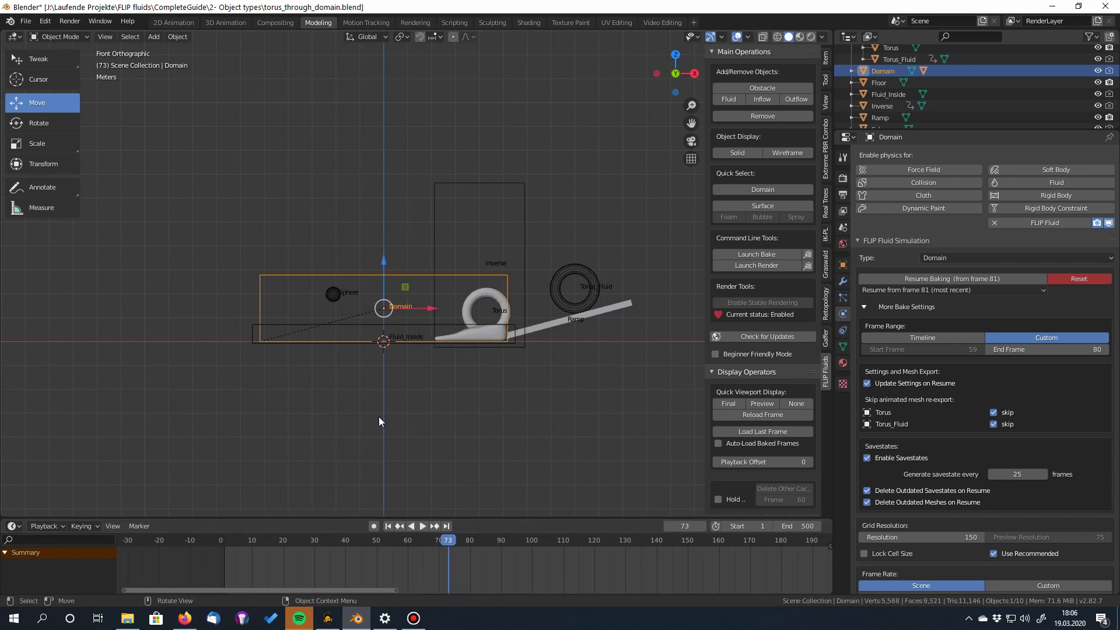
scroll(484, 412, up, 1)
click(221, 341)
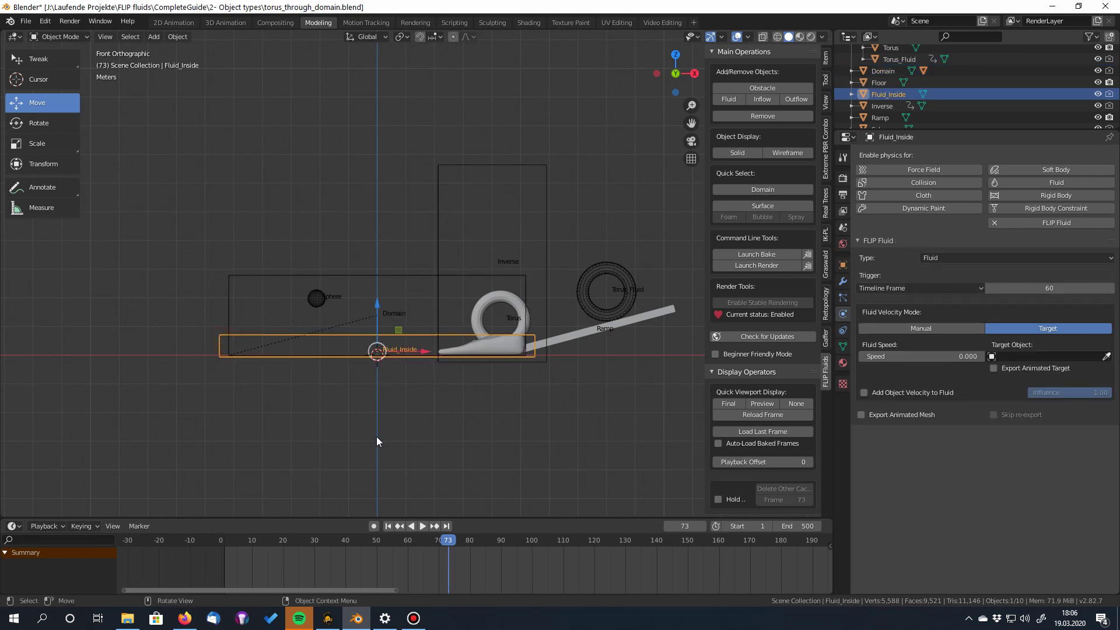
click(442, 187)
drag(452, 541, 414, 540)
key(space)
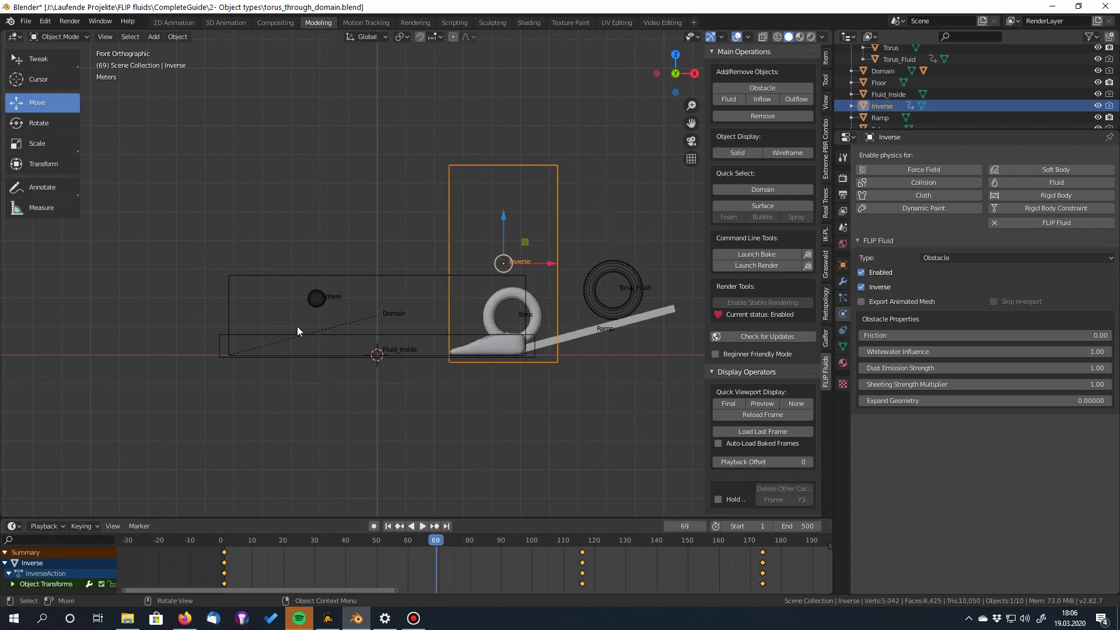
- Change the FLIP Fluid type of Fluid_Inside to Inflow
click(231, 338)
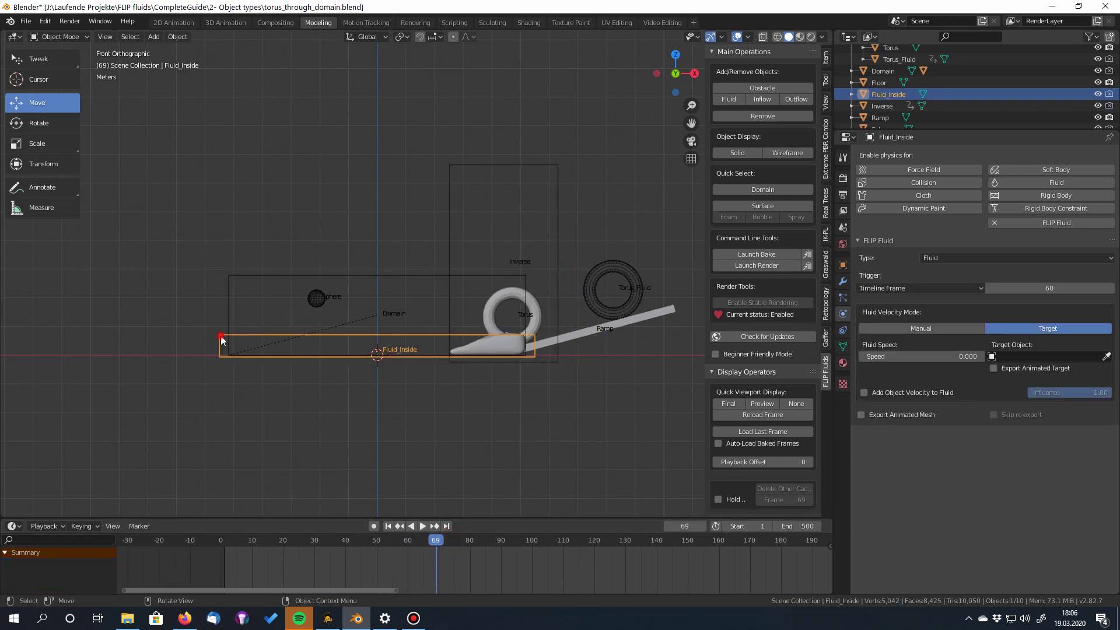
click(945, 257)
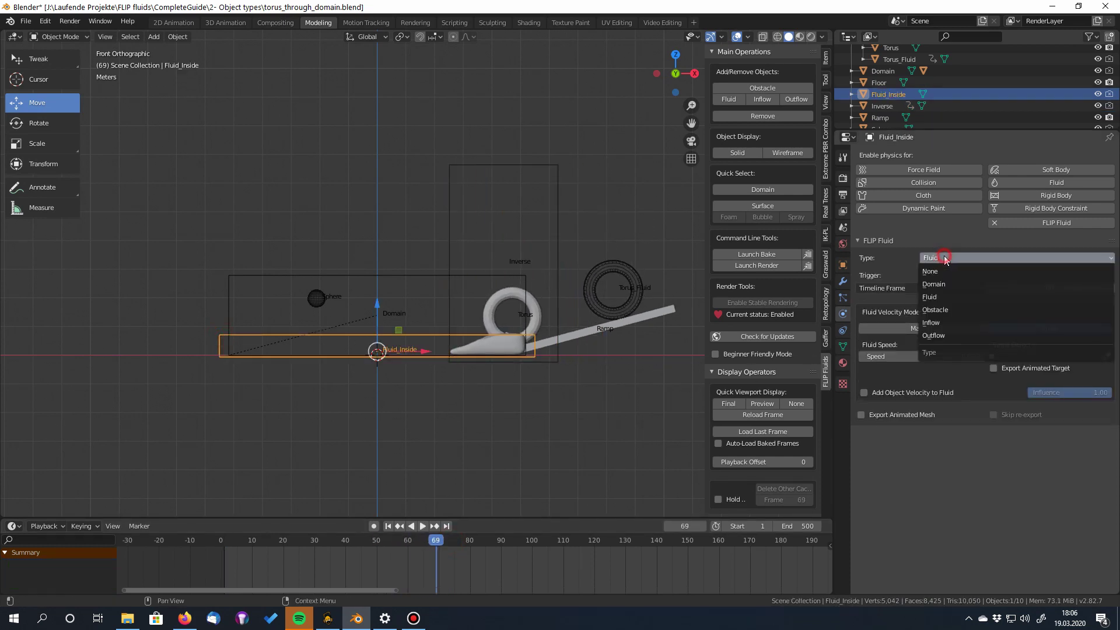
click(963, 323)
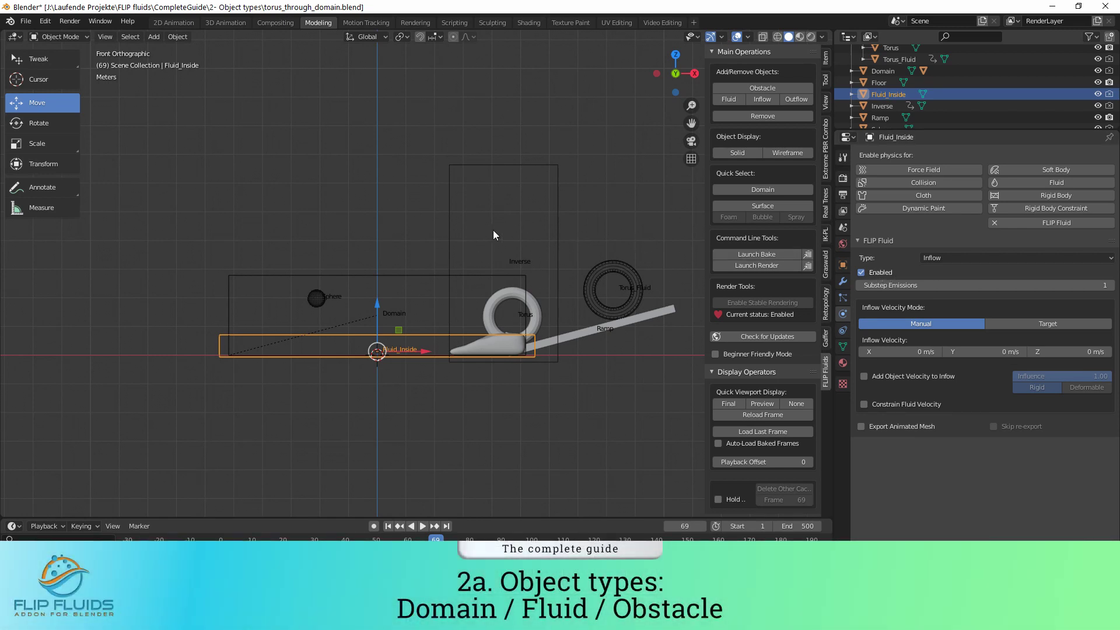
- Return to frame 1, reset the Domain's bake and switch its bake frame range to Timeline
click(389, 526)
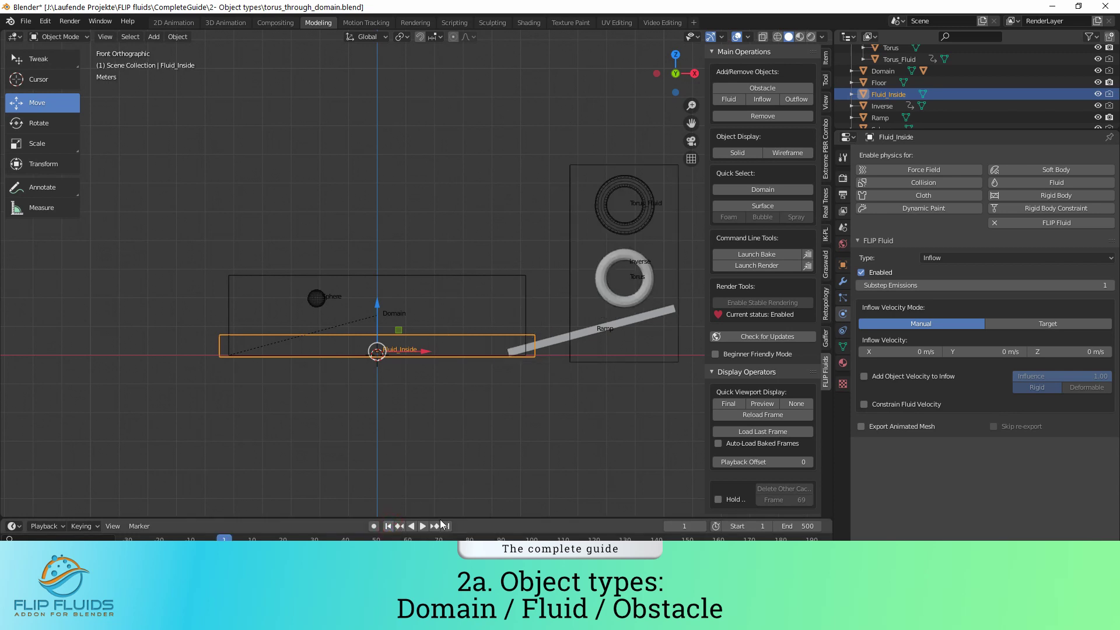
click(525, 276)
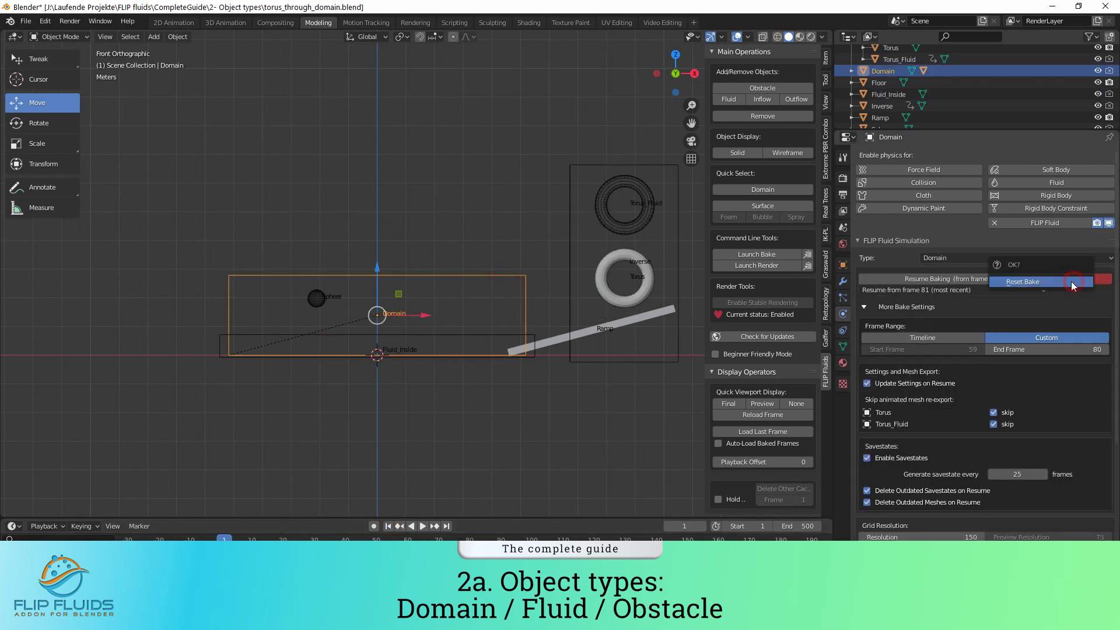
click(1068, 280)
click(917, 327)
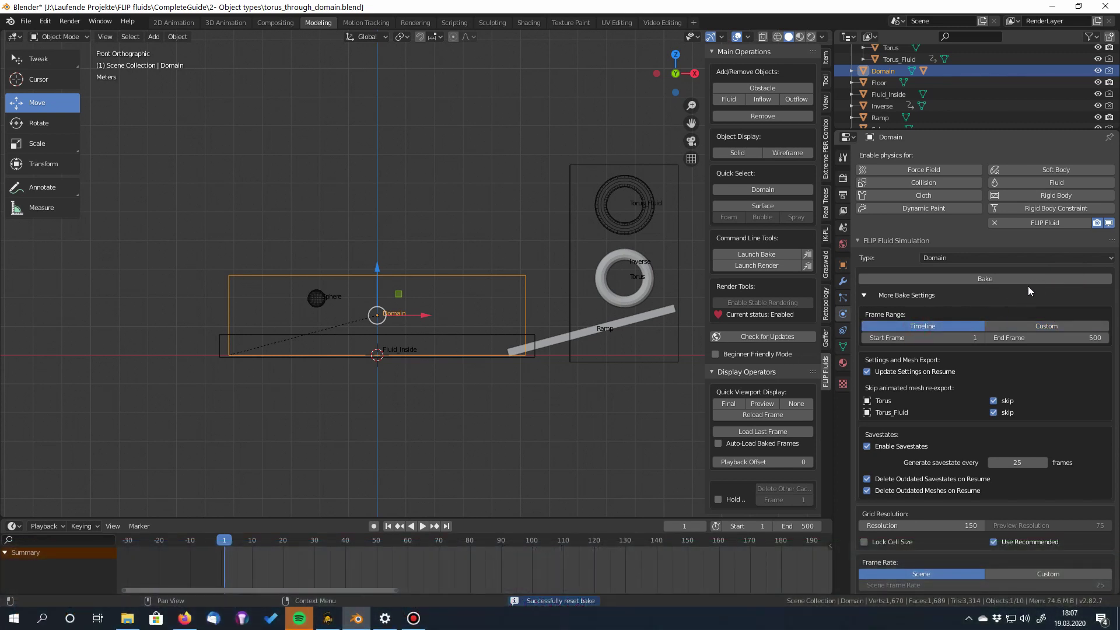
- Play the baked inflow simulation from frame 1 and examine the fluid inside the Inverse cube in perspective
click(388, 526)
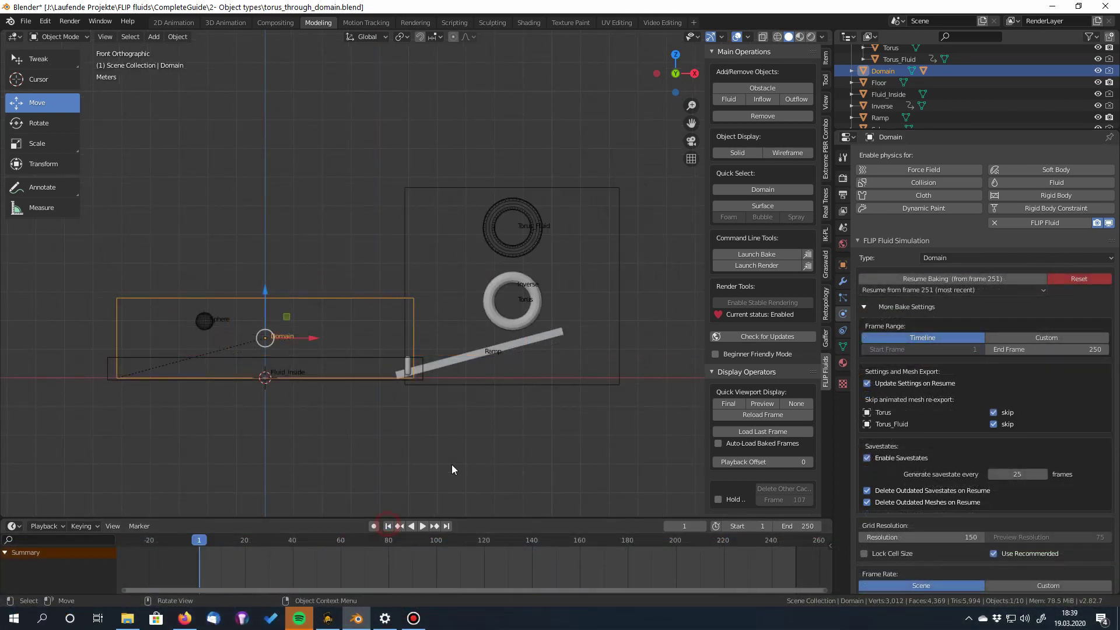
key(space)
middle_drag(363, 422, 549, 409)
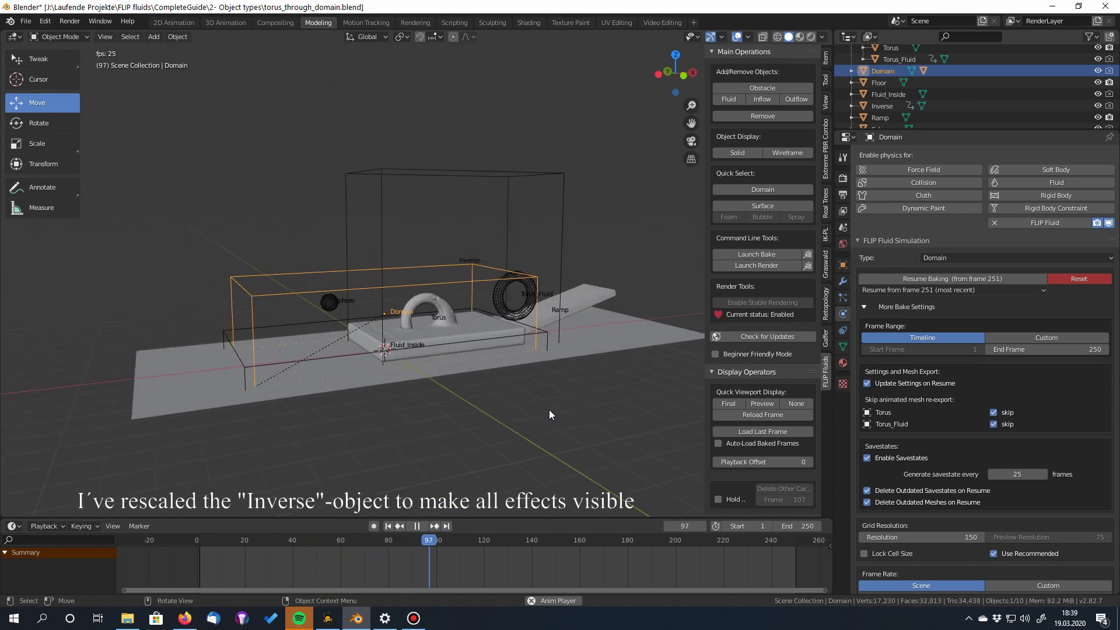